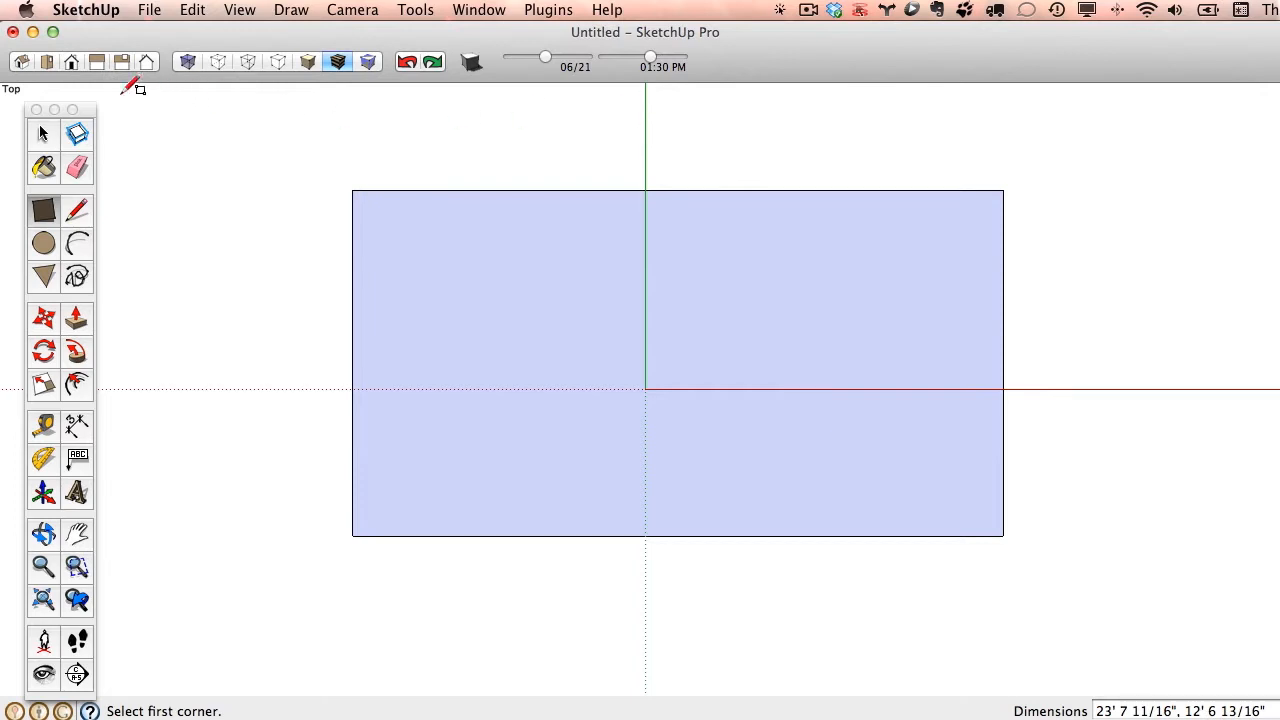
- Look at the rectangle from the standard Iso and Top views, then switch the camera to Parallel Projection
{"action": "left_click", "coordinate": [22, 64]}
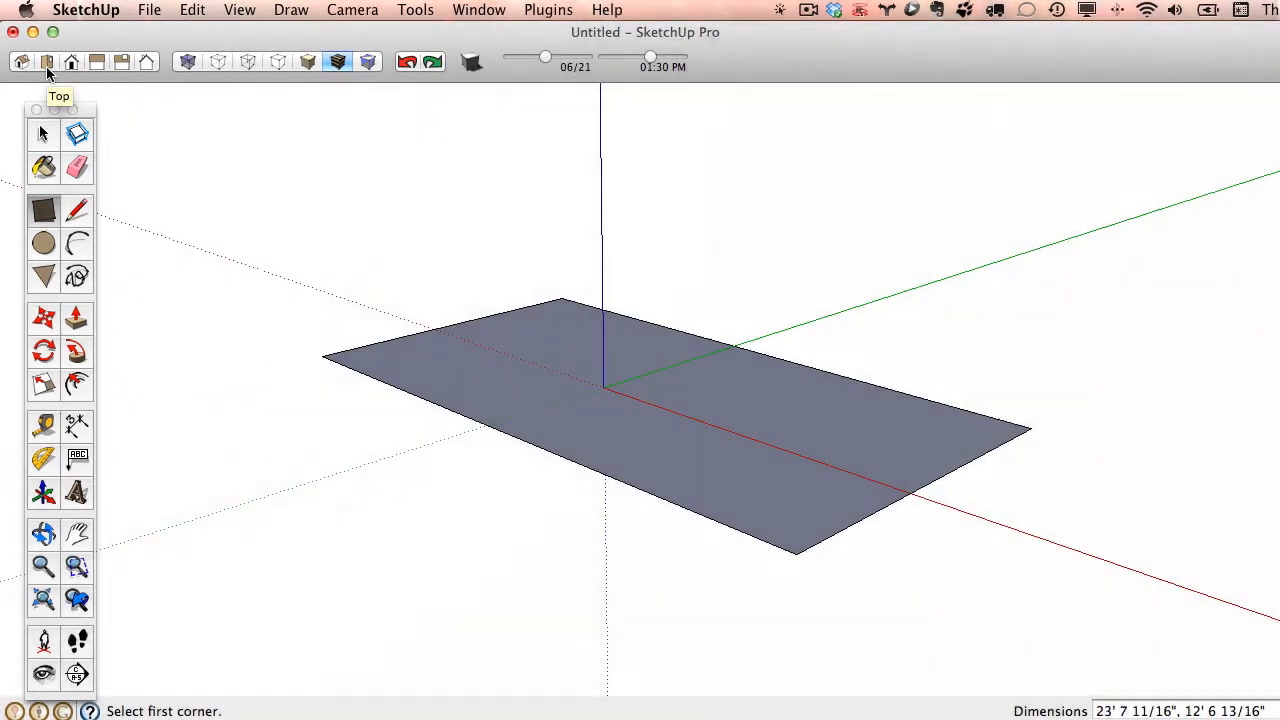
{"action": "left_click", "coordinate": [46, 64]}
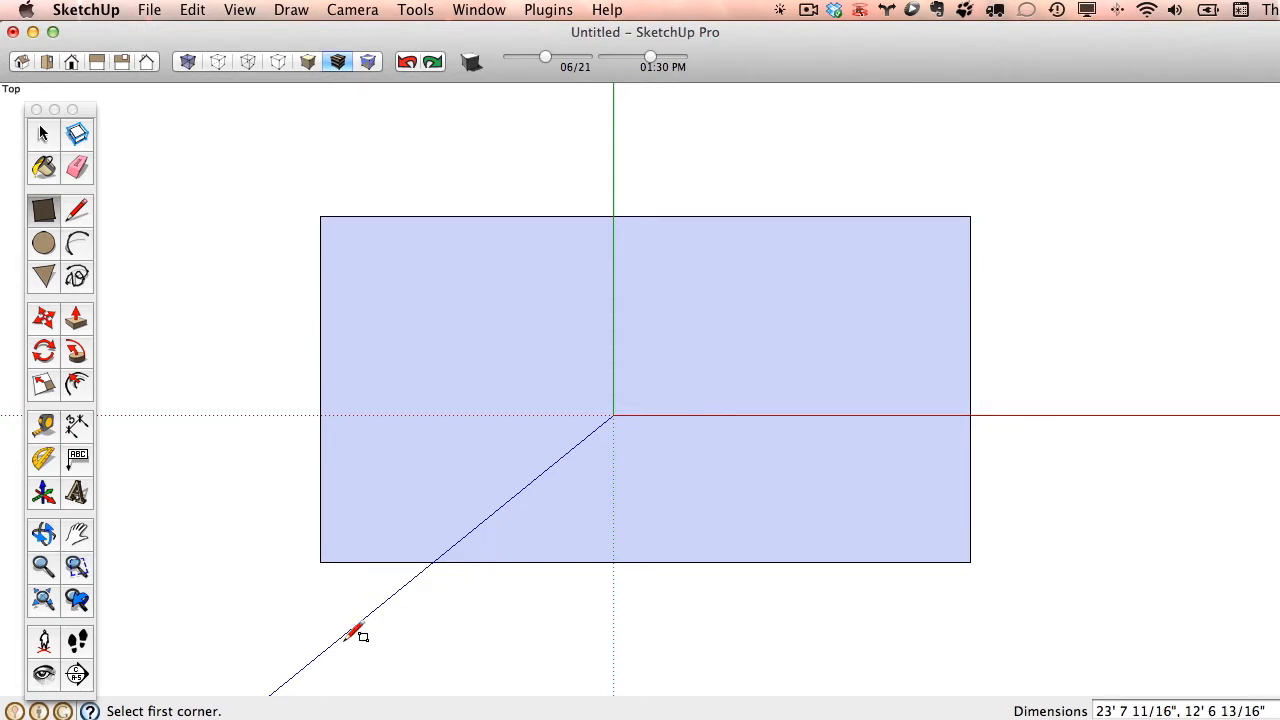
{"action": "left_click", "coordinate": [341, 15]}
{"action": "left_click", "coordinate": [344, 15]}
{"action": "left_click", "coordinate": [345, 8]}
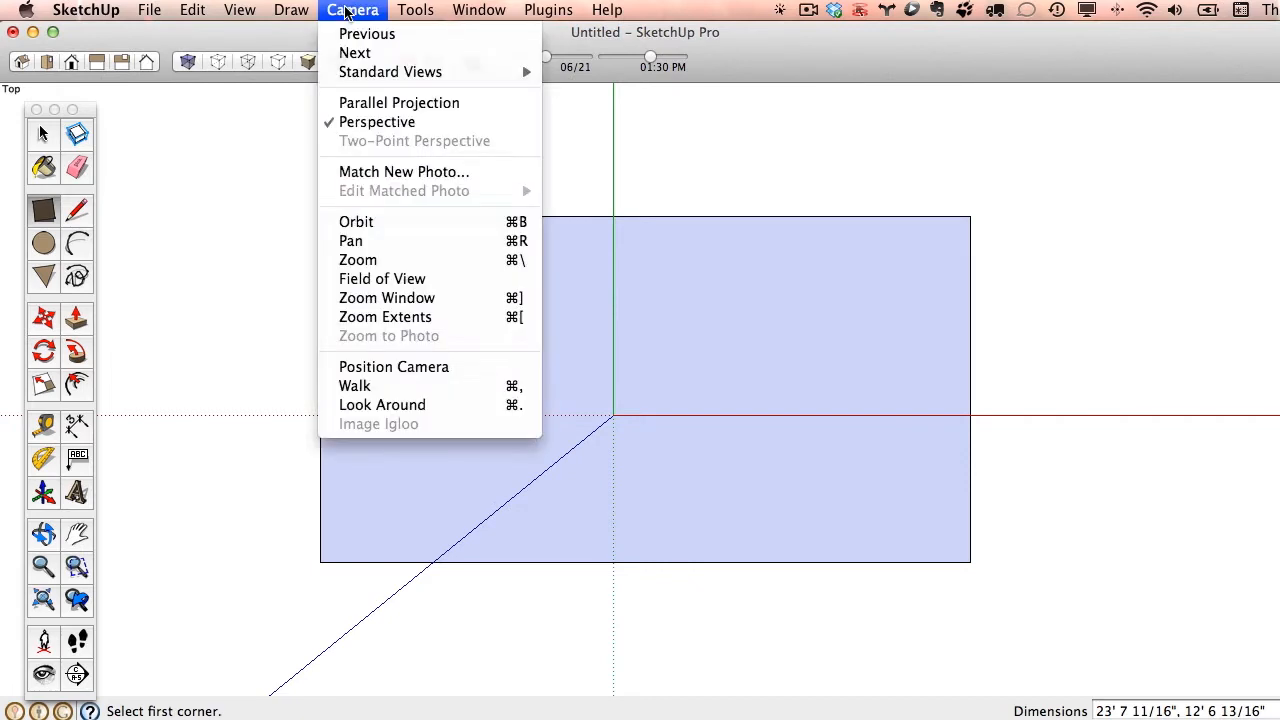
{"action": "left_click", "coordinate": [410, 103]}
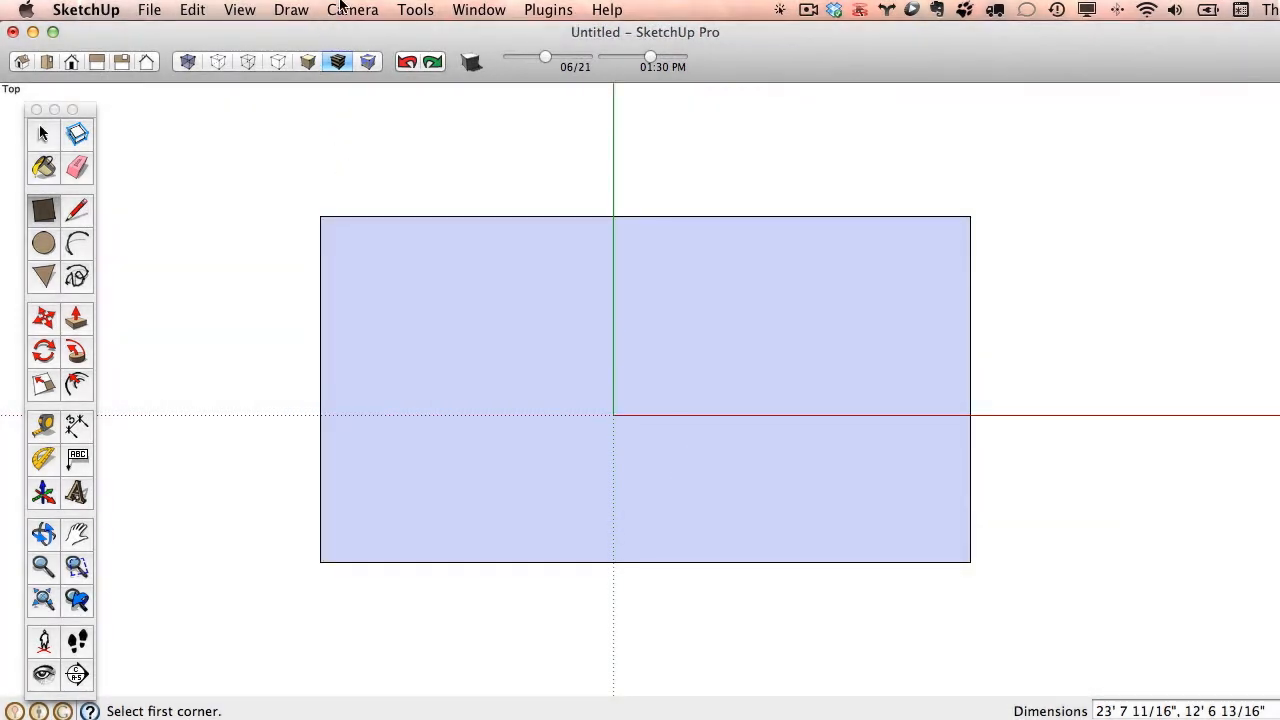
{"action": "left_click", "coordinate": [343, 8]}
{"action": "left_click", "coordinate": [341, 8]}
- Draw a tangent arc of about 3' 6 5/8" radius across the rectangle's upper-left corner, from its left edge to its upper edge
{"action": "left_click", "coordinate": [90, 241]}
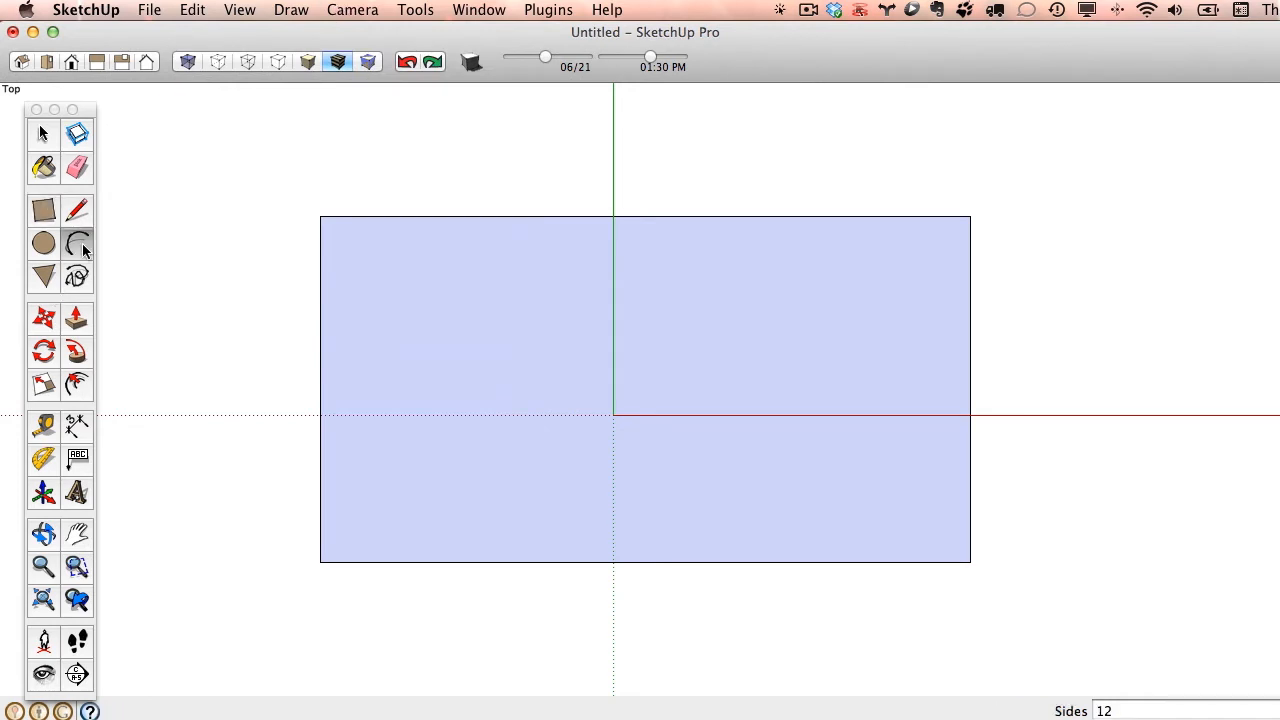
{"action": "left_click", "coordinate": [320, 313]}
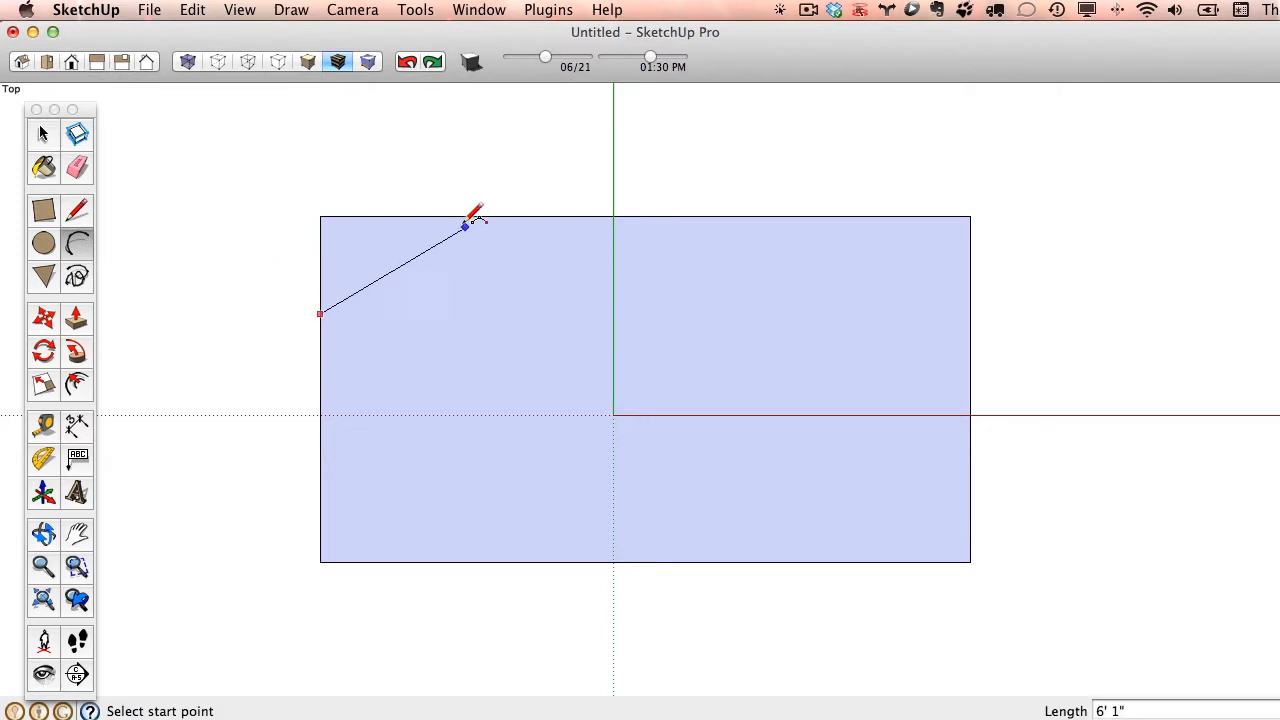
{"action": "left_click", "coordinate": [406, 216]}
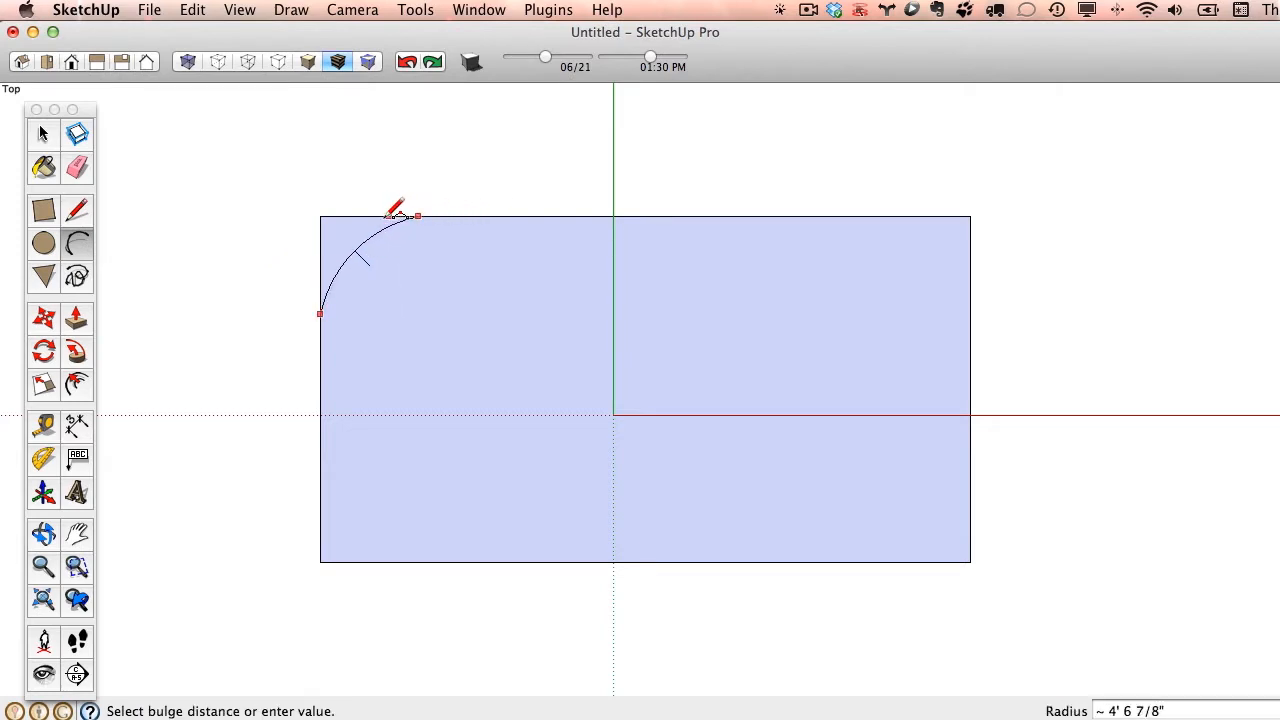
{"action": "left_click", "coordinate": [386, 215]}
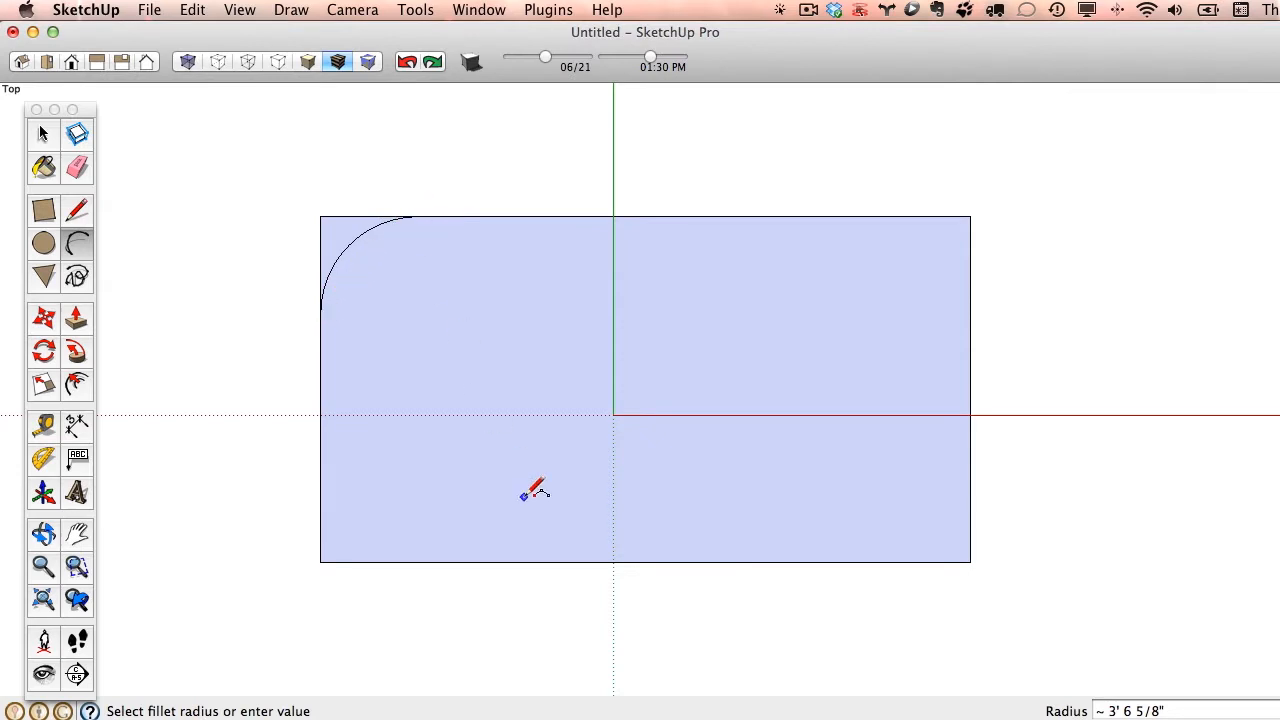
- Draw a small upright three-sided polygon just below the rectangle's lower edge, right of the green axis
{"action": "left_click", "coordinate": [77, 278]}
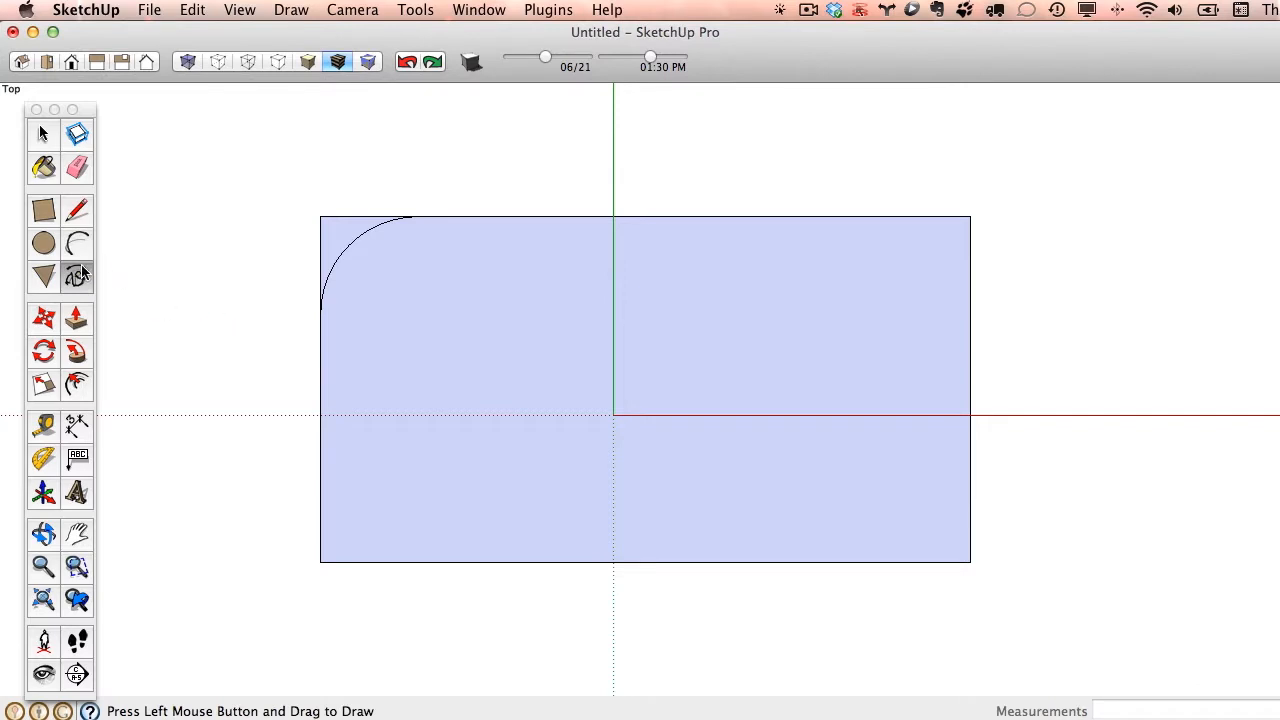
{"action": "left_click", "coordinate": [44, 278]}
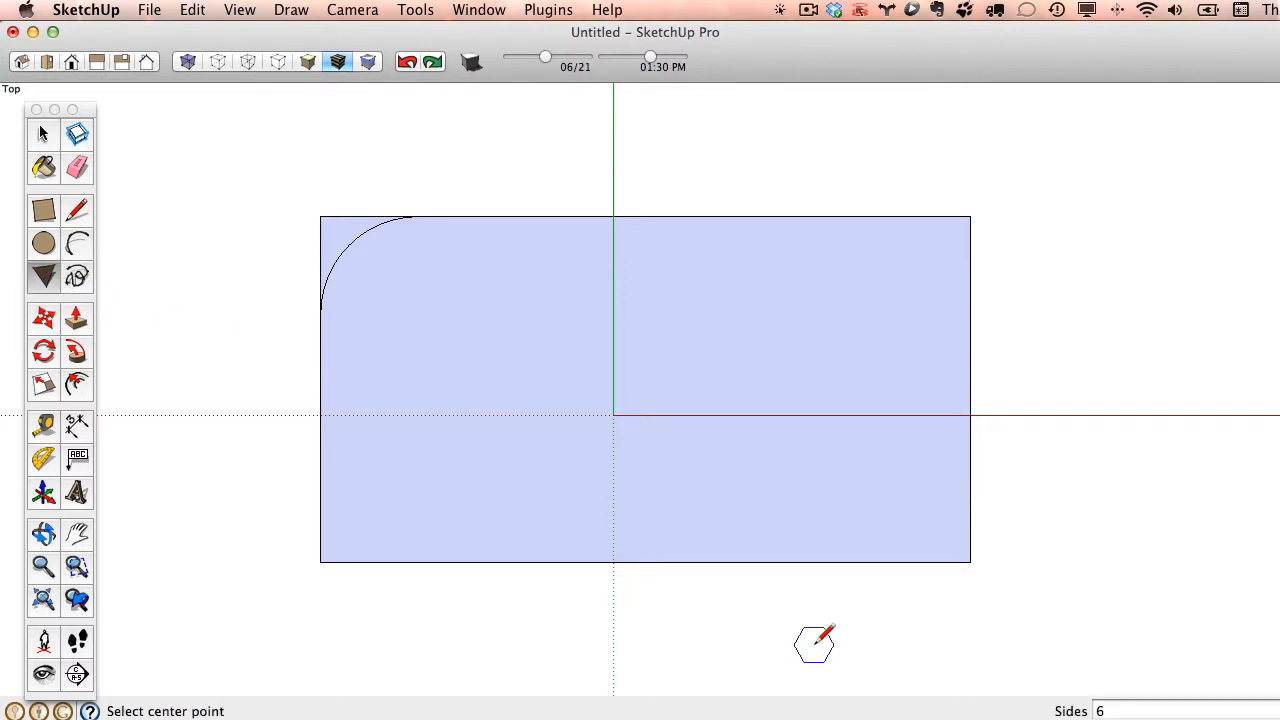
{"action": "key", "text": "Return"}
{"action": "left_click", "coordinate": [780, 613]}
{"action": "left_click", "coordinate": [780, 584]}
{"action": "key", "text": "space"}
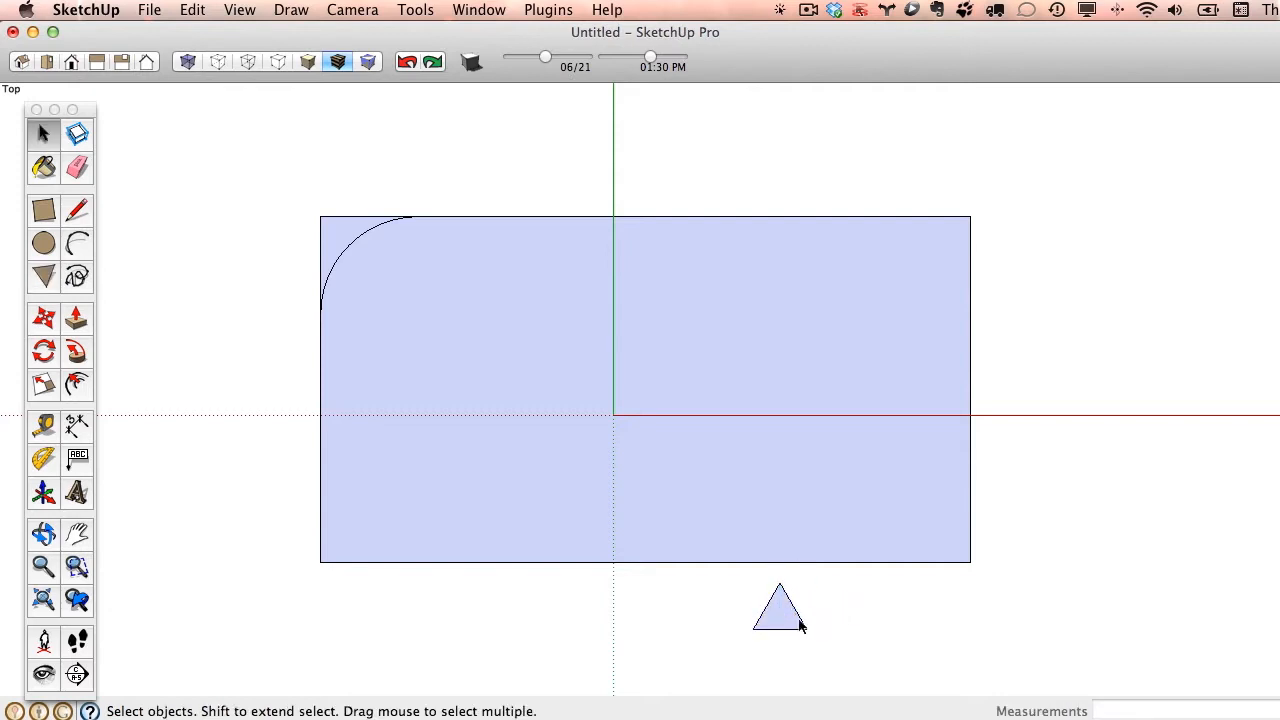
- Copy the triangle's face and edges a short distance to the right along the red axis
{"action": "left_click", "coordinate": [785, 620]}
{"action": "key", "text": "m"}
{"action": "key", "text": "alt"}
{"action": "left_click", "coordinate": [782, 612]}
{"action": "left_click", "coordinate": [858, 612]}
{"action": "key", "text": "space"}
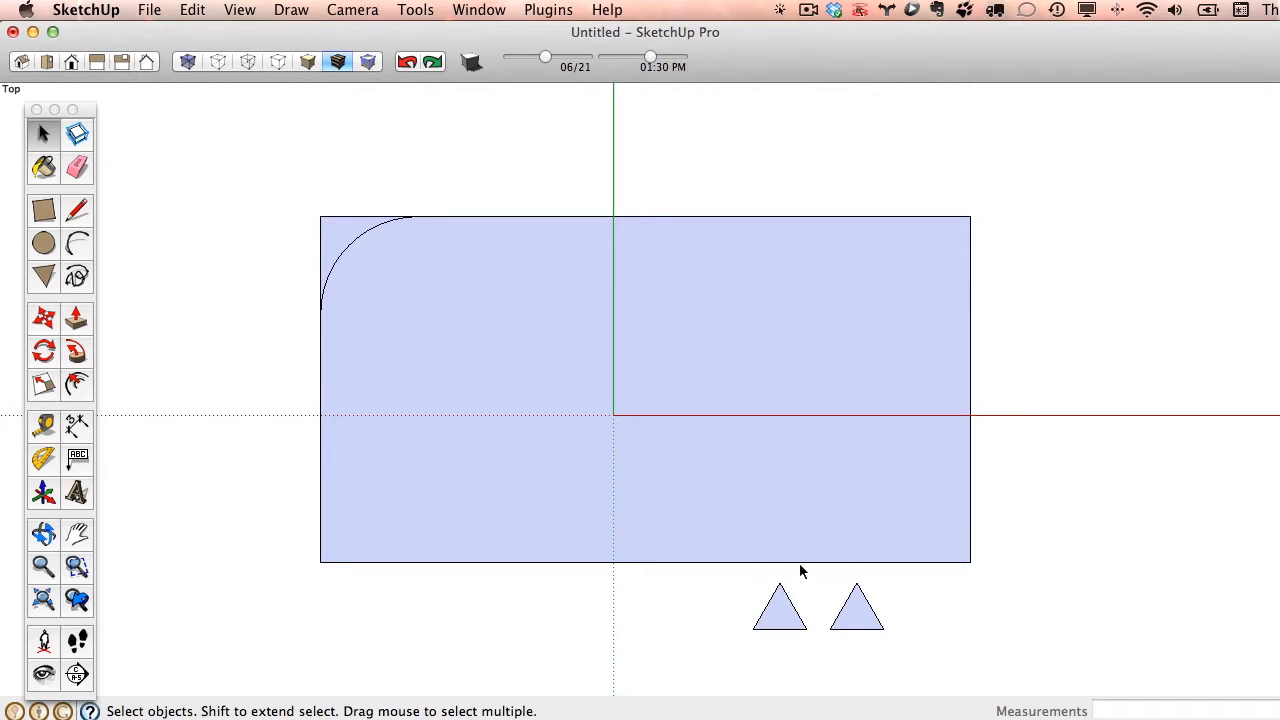
- Draw three freehand curves from the rectangle's upper edge, two ending on its right edge and one on its lower edge
{"action": "left_click", "coordinate": [80, 276]}
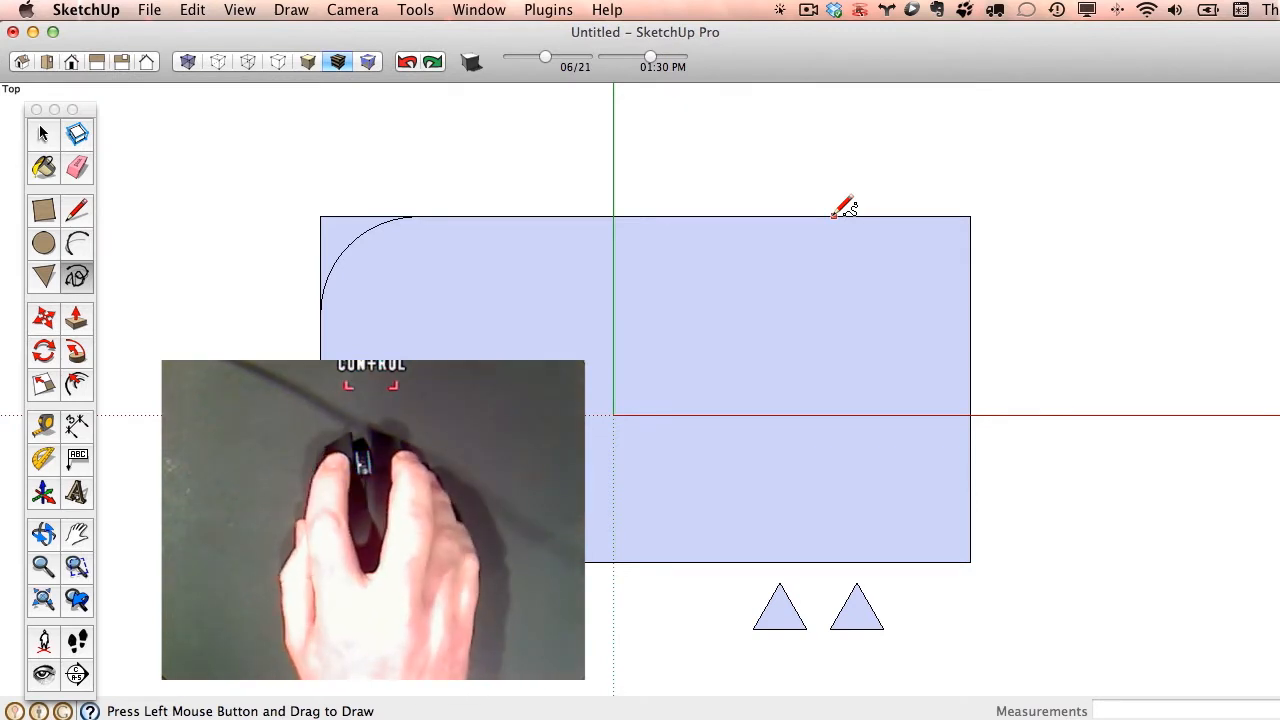
{"action": "mouse_move", "coordinate": [812, 217]}
{"action": "left_mouse_down"}
{"action": "mouse_move", "coordinate": [899, 407]}
{"action": "mouse_move", "coordinate": [968, 410]}
{"action": "left_mouse_up"}
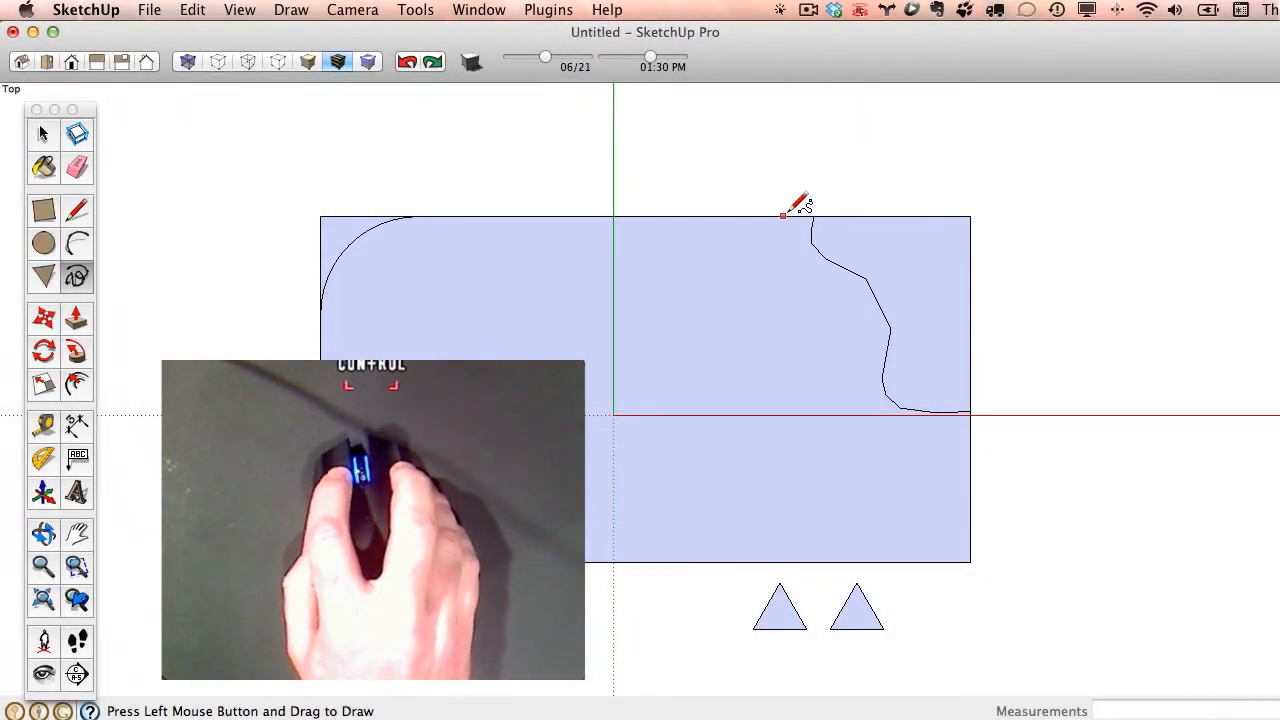
{"action": "mouse_move", "coordinate": [786, 216]}
{"action": "left_mouse_down"}
{"action": "mouse_move", "coordinate": [774, 254]}
{"action": "mouse_move", "coordinate": [834, 394]}
{"action": "mouse_move", "coordinate": [842, 463]}
{"action": "mouse_move", "coordinate": [992, 455]}
{"action": "left_mouse_up"}
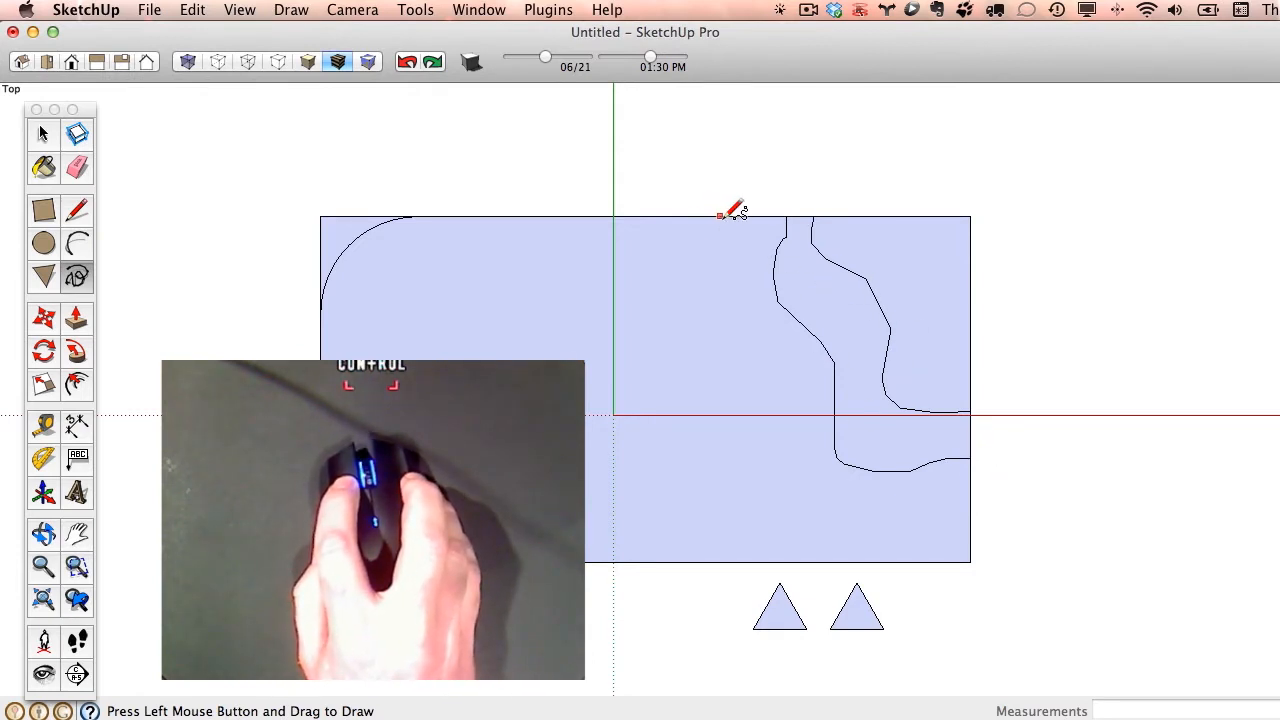
{"action": "mouse_move", "coordinate": [720, 215]}
{"action": "left_mouse_down"}
{"action": "mouse_move", "coordinate": [738, 293]}
{"action": "mouse_move", "coordinate": [677, 329]}
{"action": "mouse_move", "coordinate": [748, 413]}
{"action": "mouse_move", "coordinate": [781, 560]}
{"action": "left_mouse_up"}
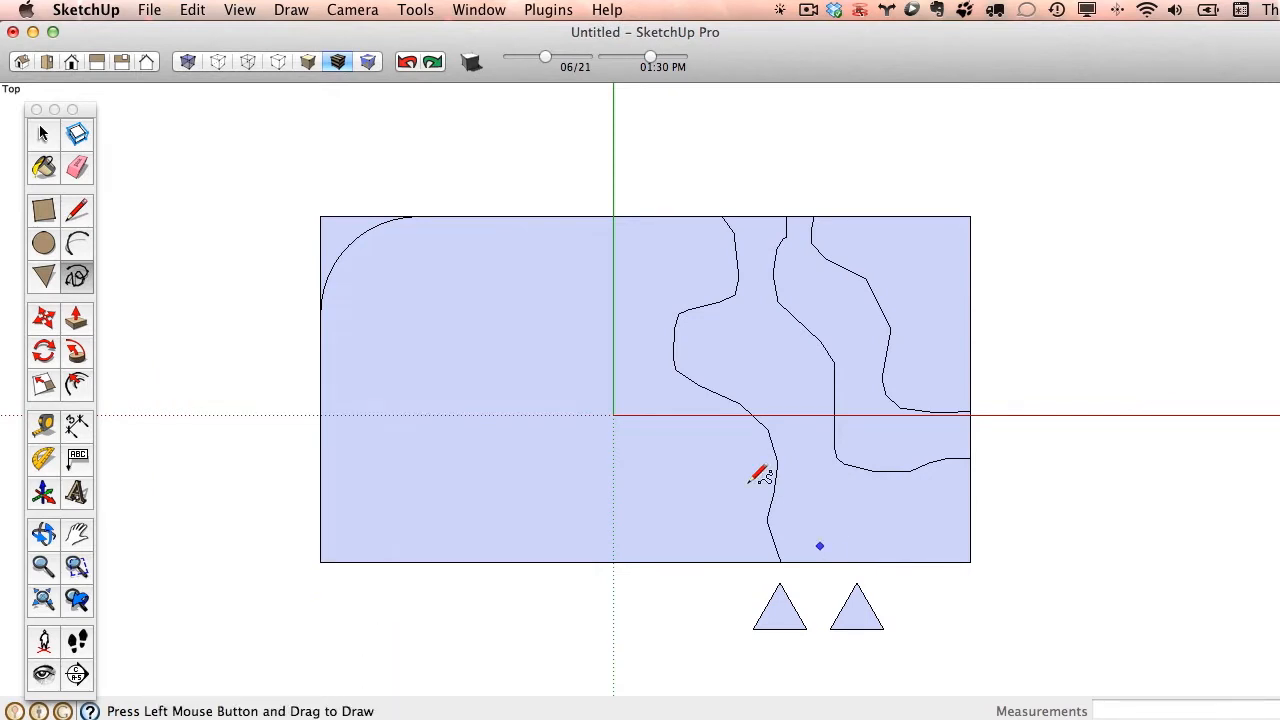
- Select the freehand curves one after another to examine whether each is one entity or made of separate segments
{"action": "left_click", "coordinate": [40, 137]}
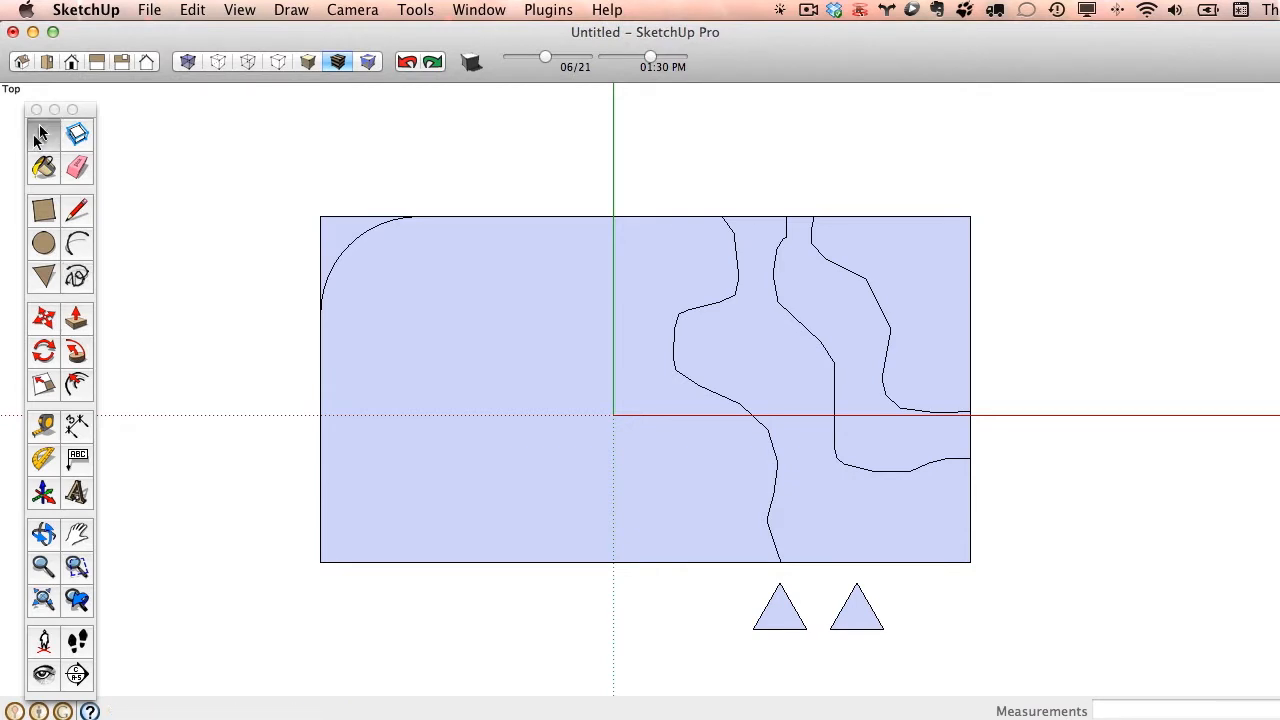
{"action": "left_click", "coordinate": [785, 312]}
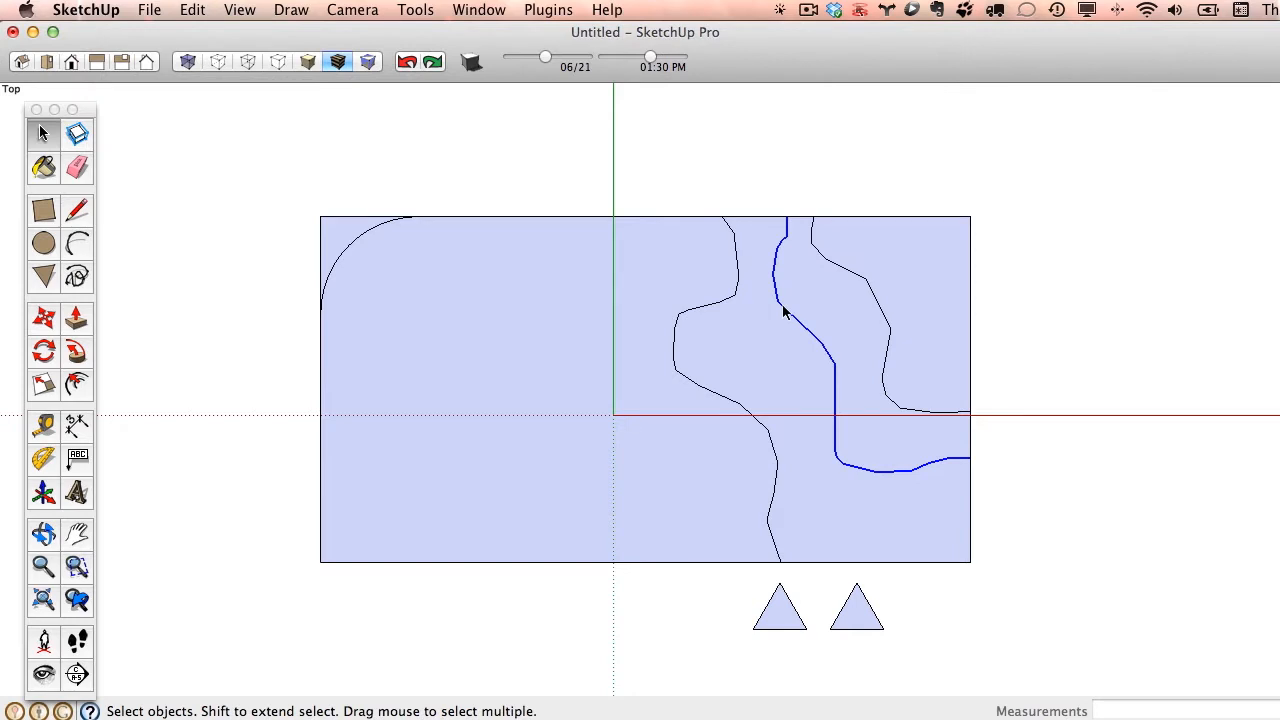
{"action": "left_click", "coordinate": [823, 256]}
{"action": "left_click", "coordinate": [846, 270]}
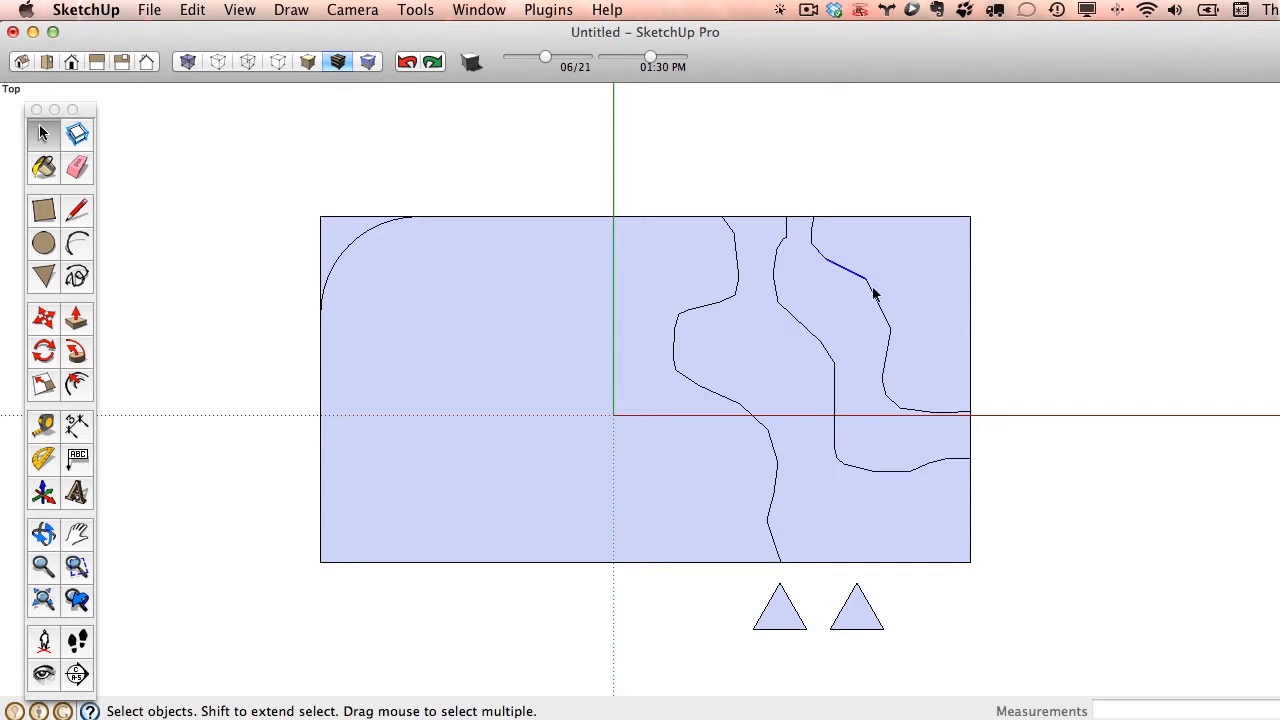
{"action": "left_click", "coordinate": [881, 305]}
{"action": "left_click", "coordinate": [887, 358]}
{"action": "left_click", "coordinate": [884, 394]}
{"action": "left_click", "coordinate": [898, 406]}
- Draw a chain of short line segments curving down from the rectangle's upper edge, between the corner arc and the green axis
{"action": "left_click", "coordinate": [77, 210]}
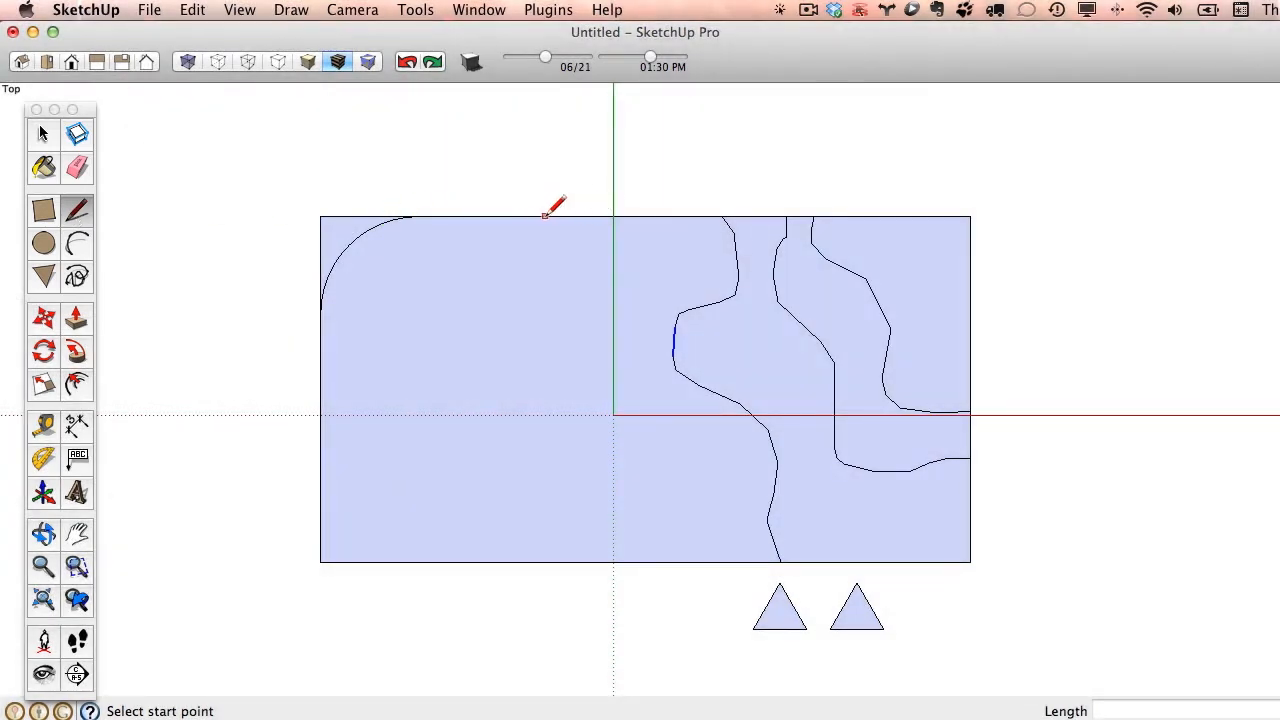
{"action": "left_click", "coordinate": [545, 215]}
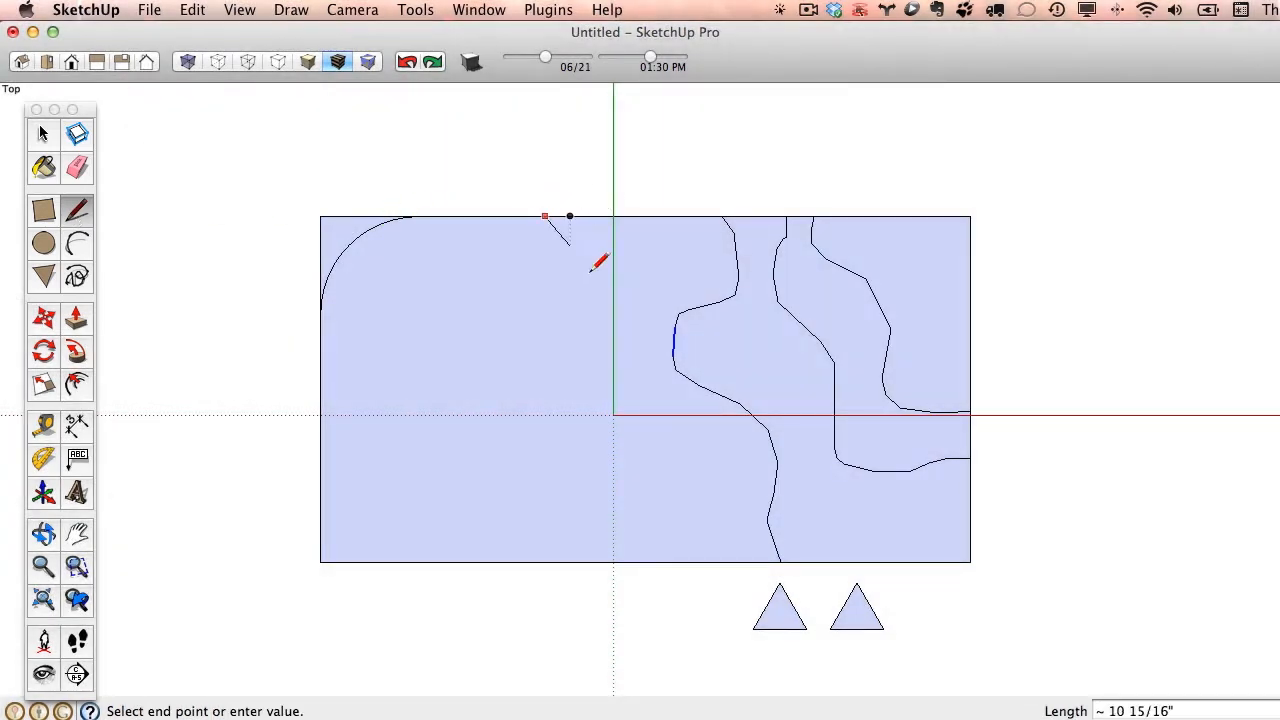
{"action": "scroll", "coordinate": [546, 233], "scroll_direction": "up", "scroll_amount": 3}
{"action": "scroll", "coordinate": [548, 232], "scroll_direction": "up", "scroll_amount": 2}
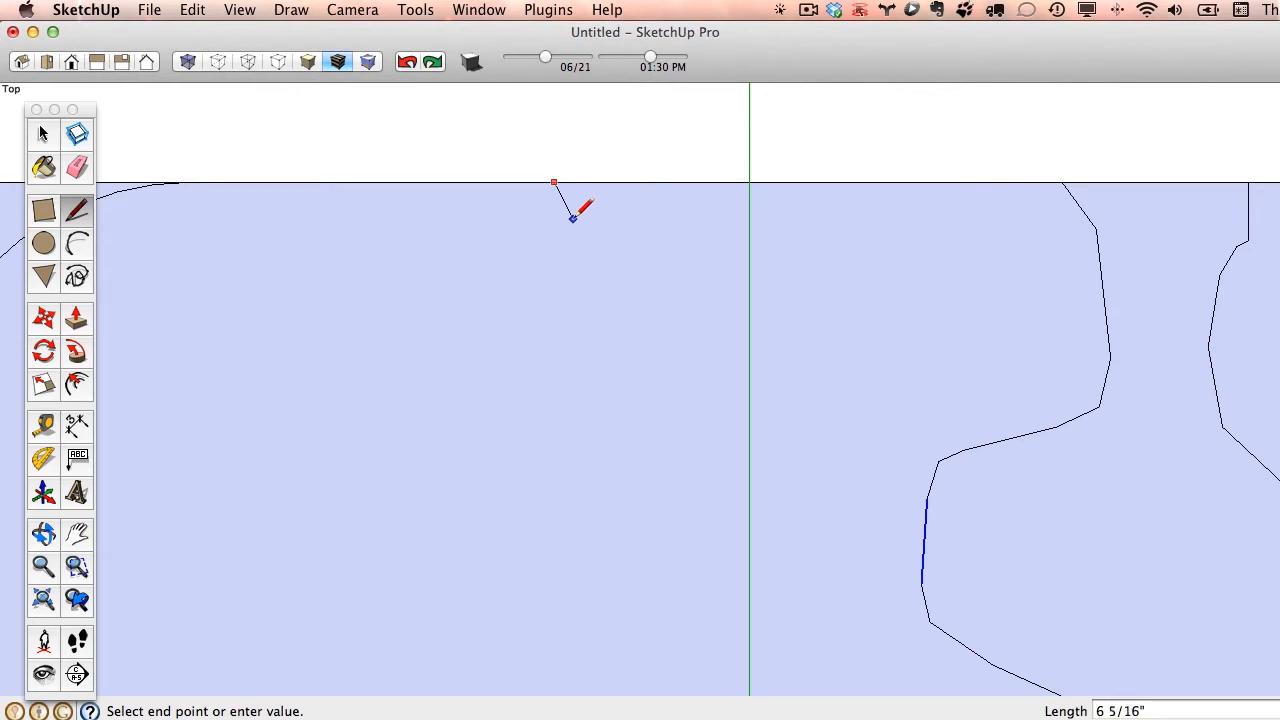
{"action": "scroll", "coordinate": [592, 257], "scroll_direction": "up", "scroll_amount": 3}
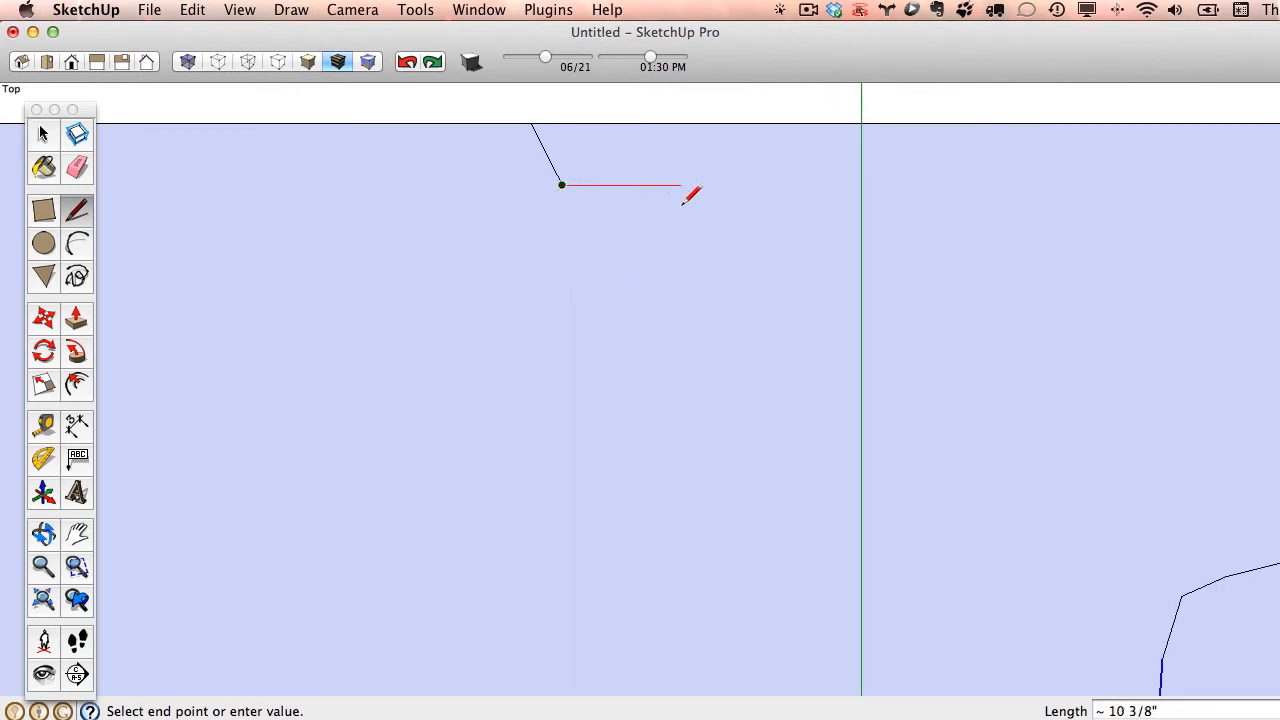
{"action": "scroll", "coordinate": [615, 158], "scroll_direction": "up", "scroll_amount": 4}
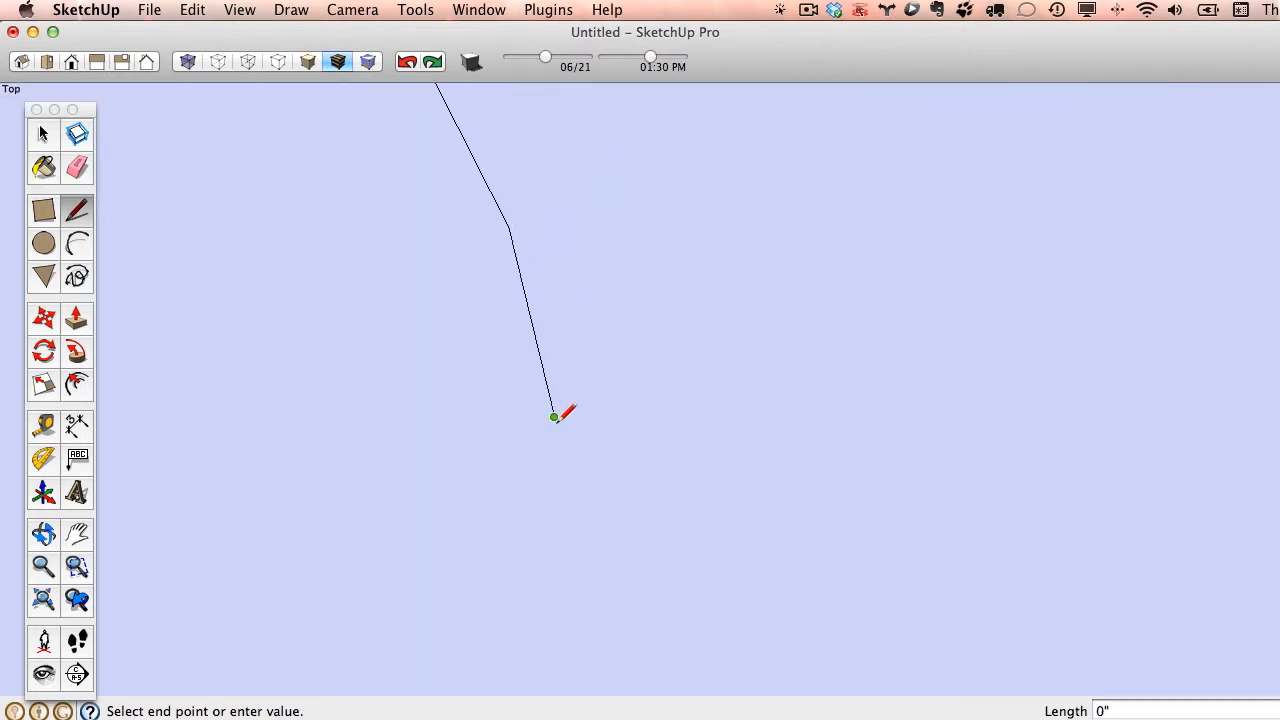
{"action": "scroll", "coordinate": [578, 648], "scroll_direction": "up", "scroll_amount": 2}
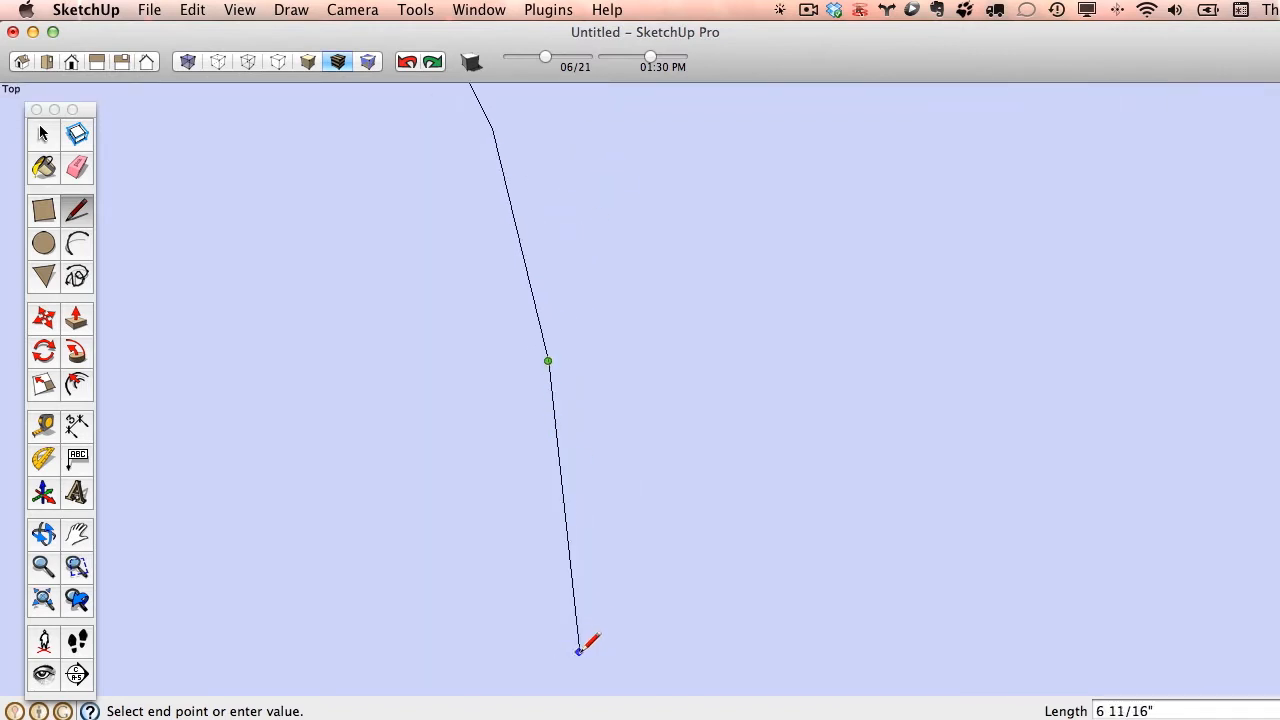
{"action": "left_click", "coordinate": [578, 650]}
{"action": "scroll", "coordinate": [580, 635], "scroll_direction": "down", "scroll_amount": 3}
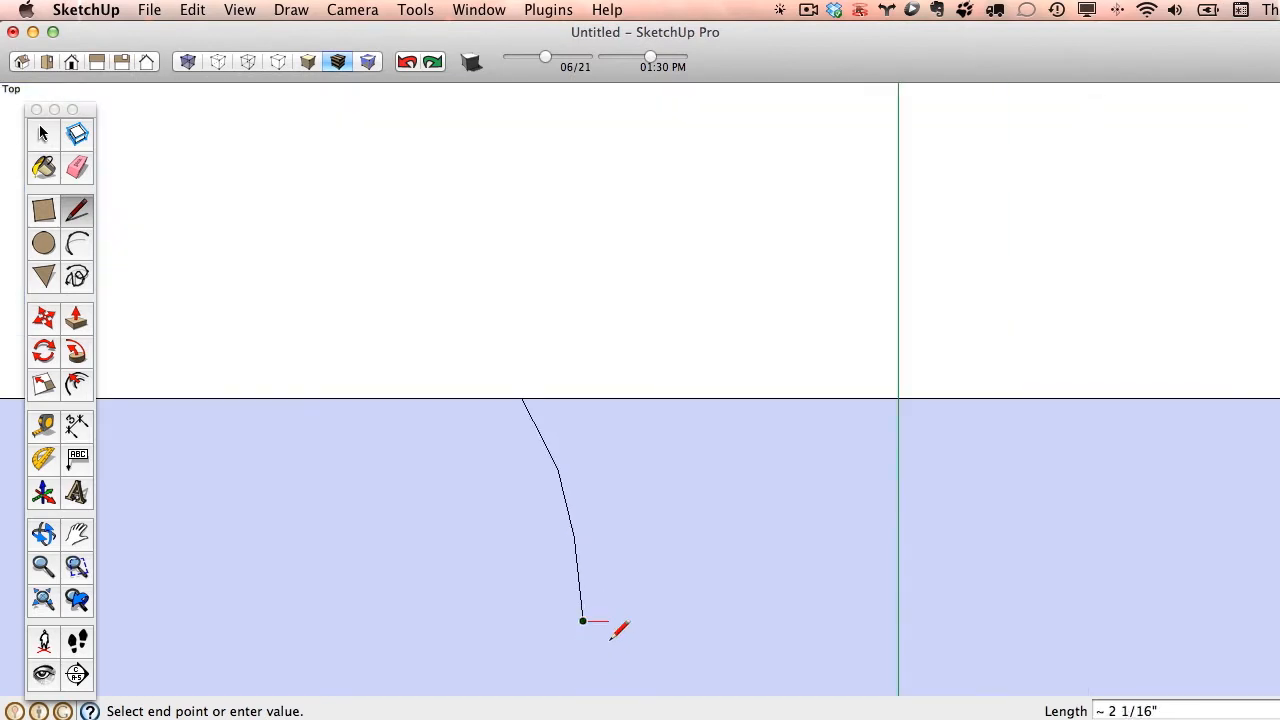
{"action": "middle_click_drag", "start_coordinate": [572, 665], "coordinate": [592, 312]}
{"action": "scroll", "coordinate": [612, 362], "scroll_direction": "up", "scroll_amount": 2}
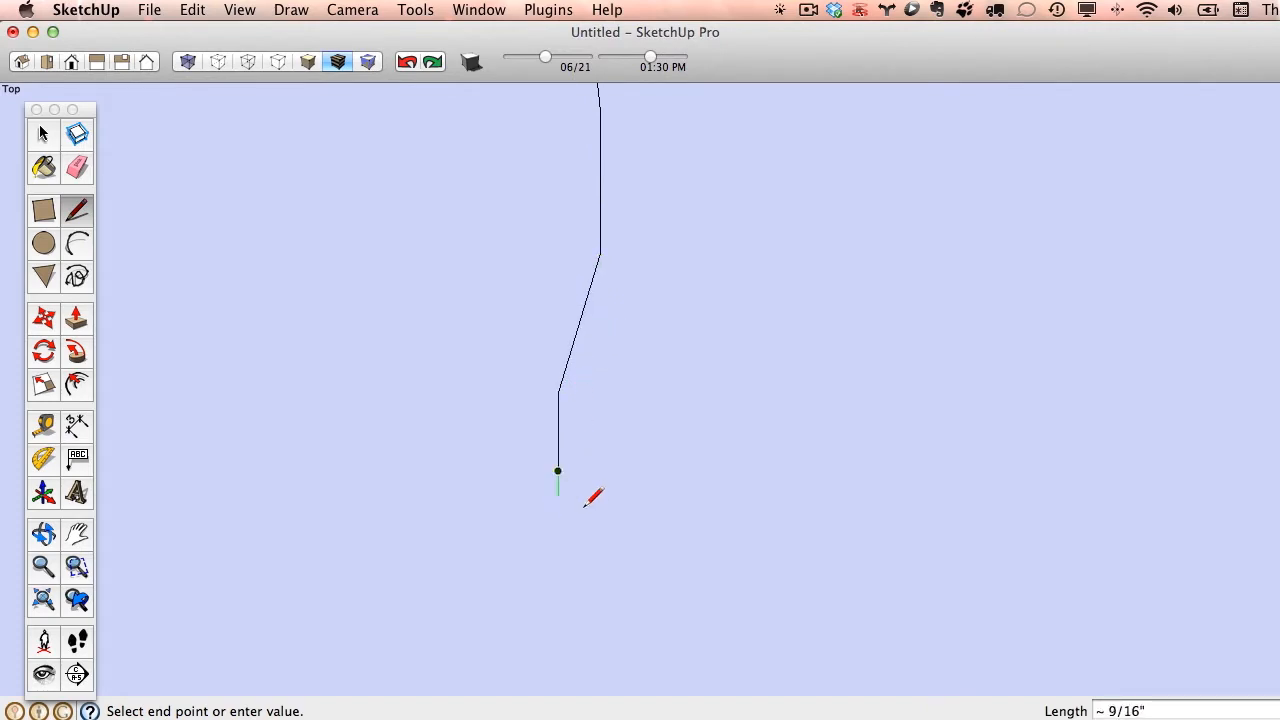
- Continue the line chain in a rounded hook to the right and end it with a vertical line about 9' 10 1/2" long to the lower edge
{"action": "left_click", "coordinate": [603, 603]}
{"action": "left_click", "coordinate": [706, 673]}
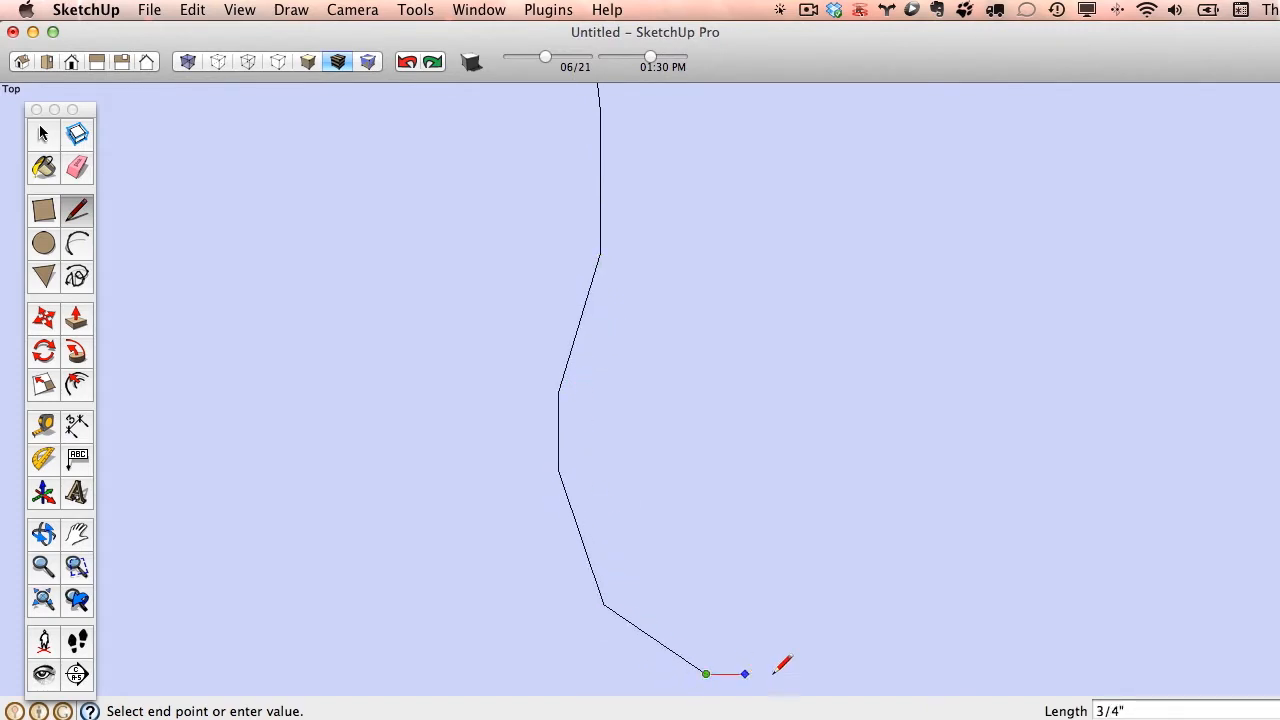
{"action": "left_click", "coordinate": [851, 673]}
{"action": "left_click", "coordinate": [960, 621]}
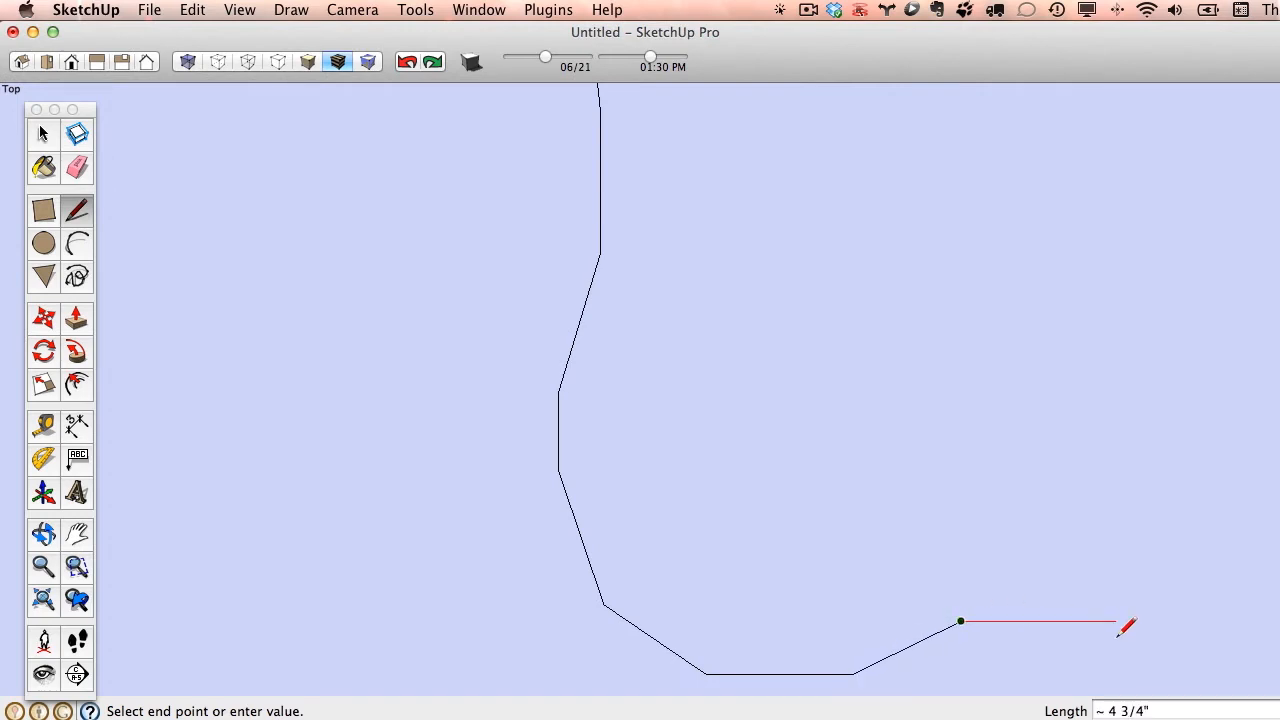
{"action": "scroll", "coordinate": [990, 595], "scroll_direction": "up", "scroll_amount": 3}
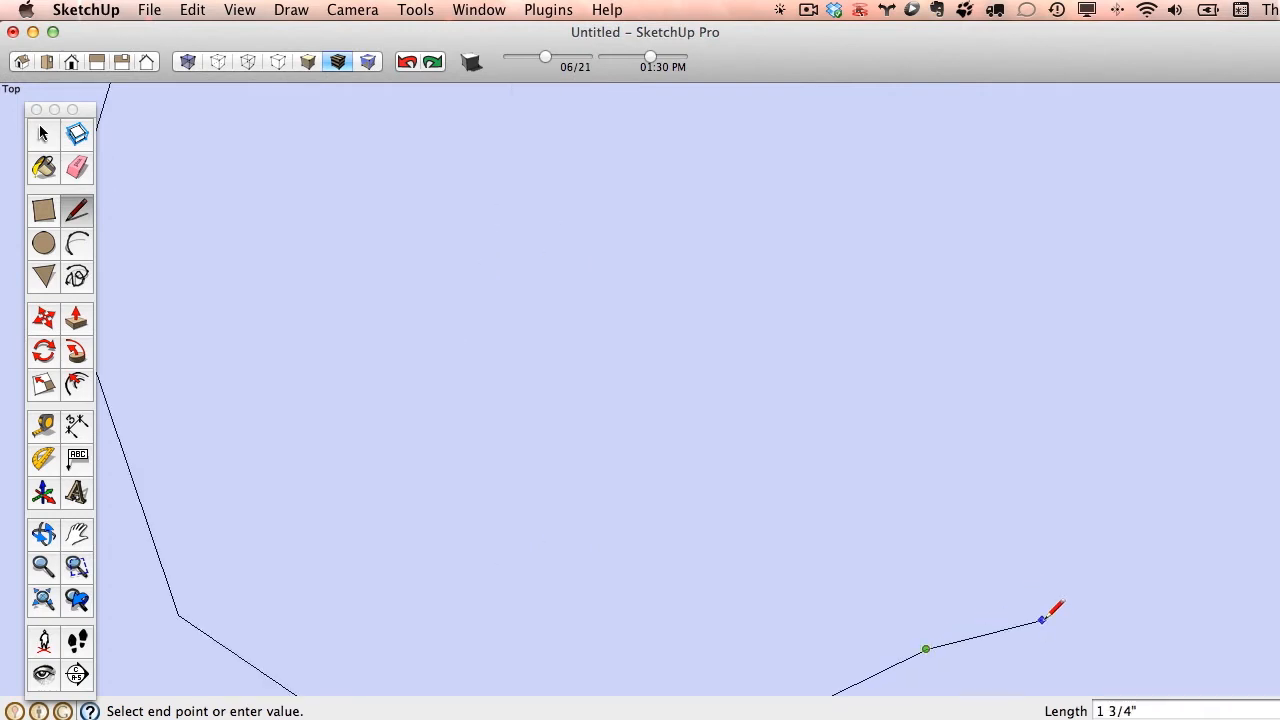
{"action": "scroll", "coordinate": [1041, 616], "scroll_direction": "down", "scroll_amount": 8}
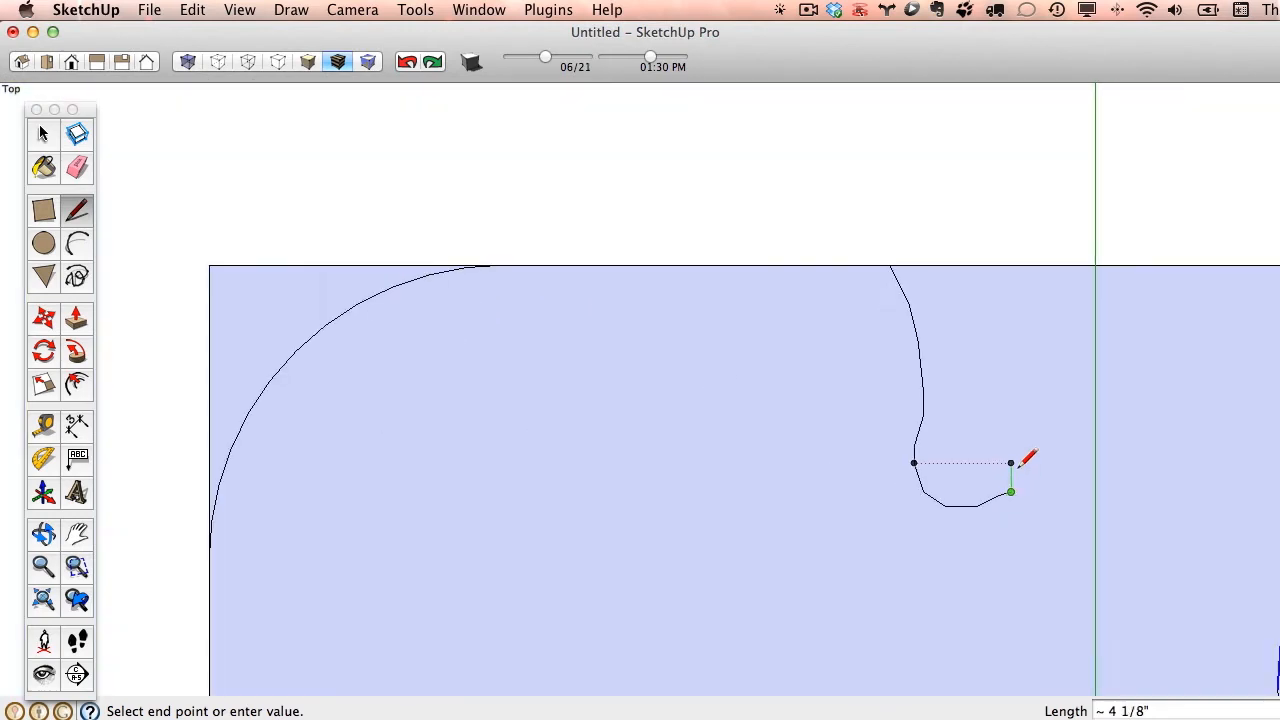
{"action": "scroll", "coordinate": [1011, 473], "scroll_direction": "down", "scroll_amount": 5}
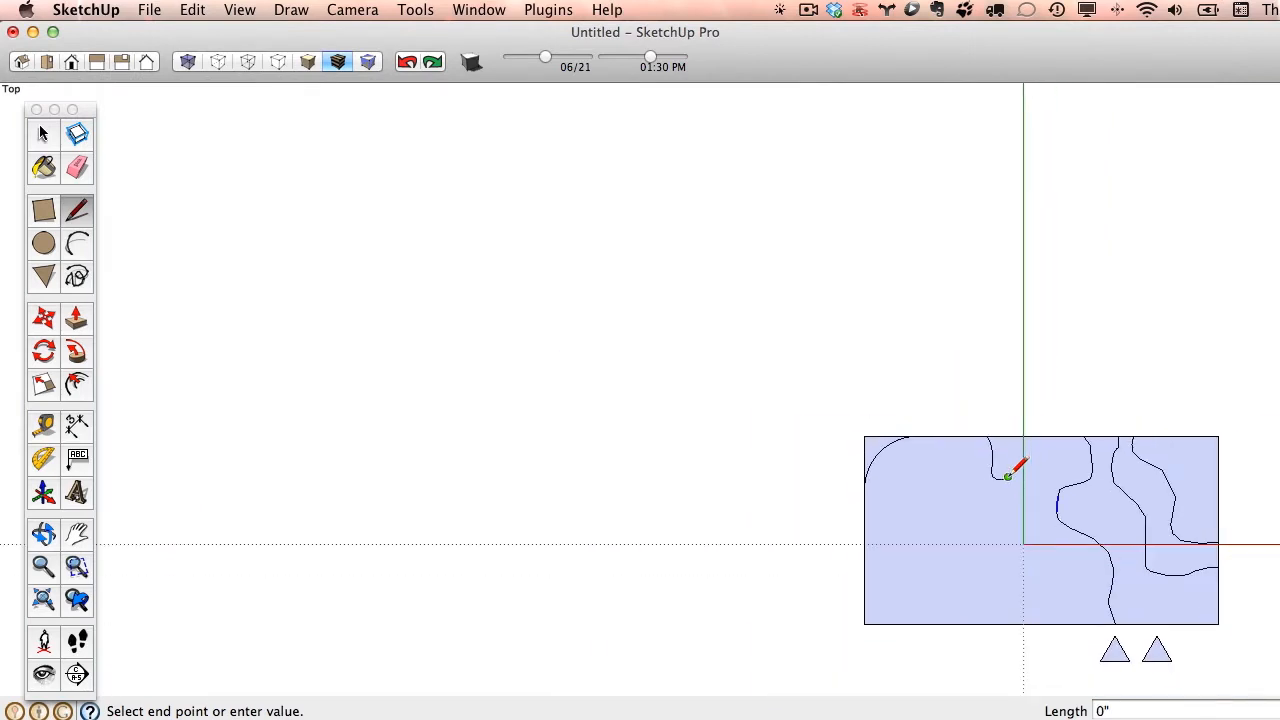
{"action": "left_click", "coordinate": [1010, 625]}
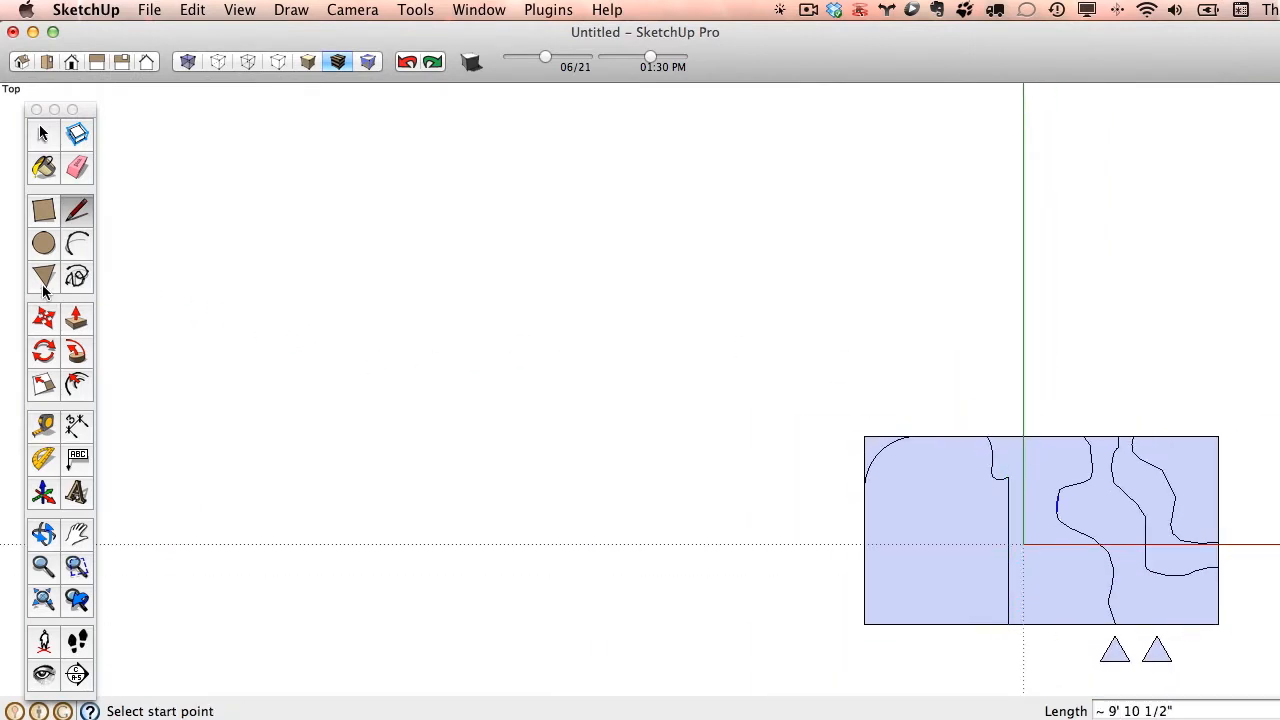
- Draw a chain of three tangent arcs from the rectangle's left edge to its lower edge, the first with a bulge of about 11 3/8"
{"action": "left_click", "coordinate": [72, 250]}
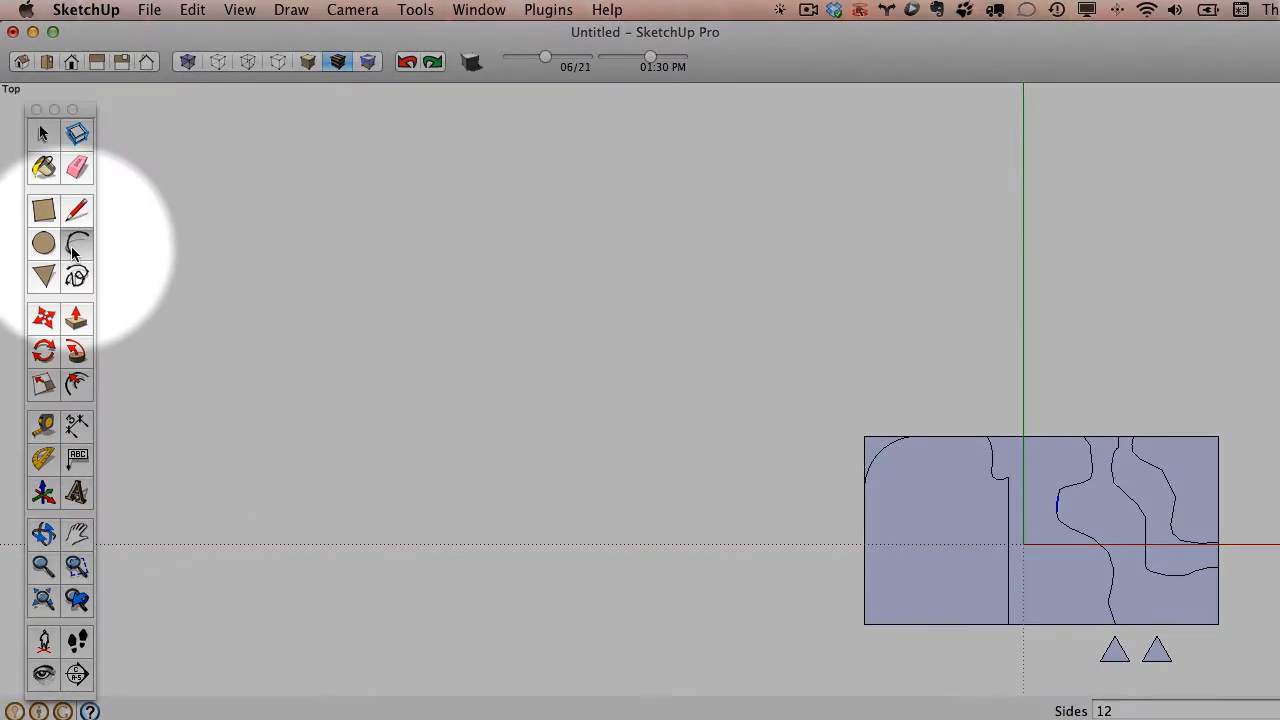
{"action": "scroll", "coordinate": [937, 598], "scroll_direction": "up", "scroll_amount": 3}
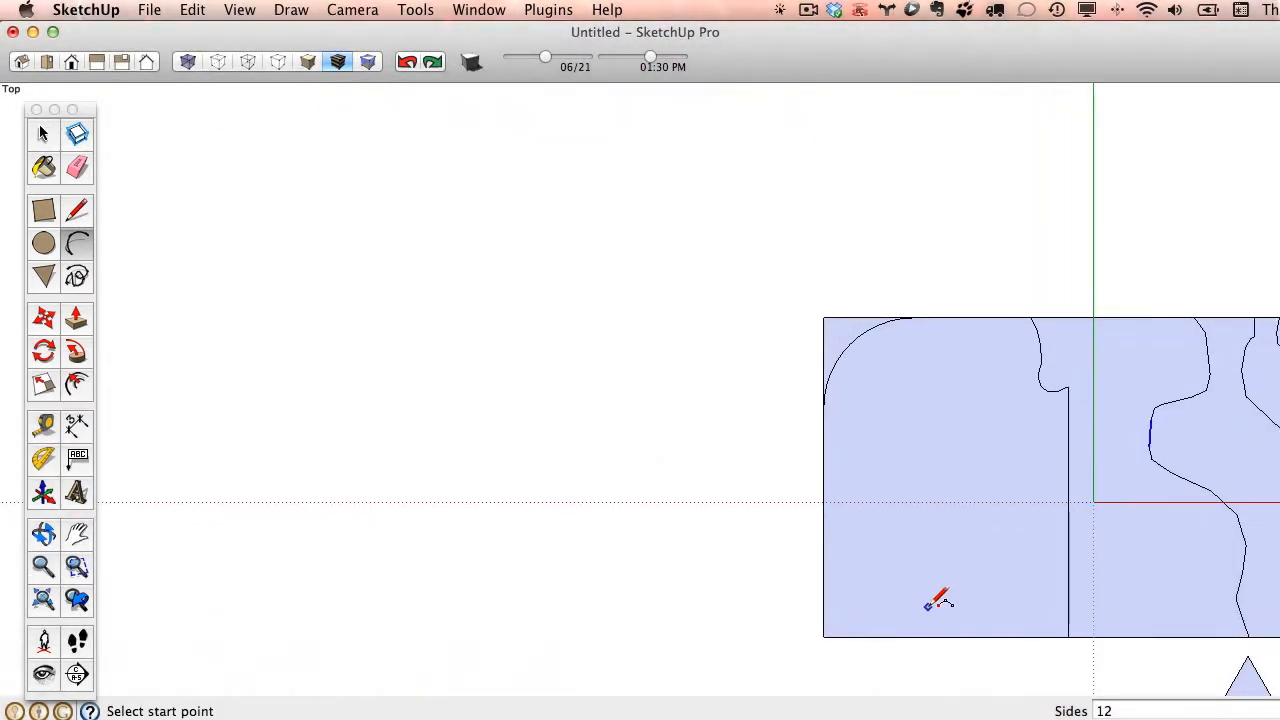
{"action": "middle_click_drag", "start_coordinate": [927, 606], "coordinate": [677, 423], "text": "shift"}
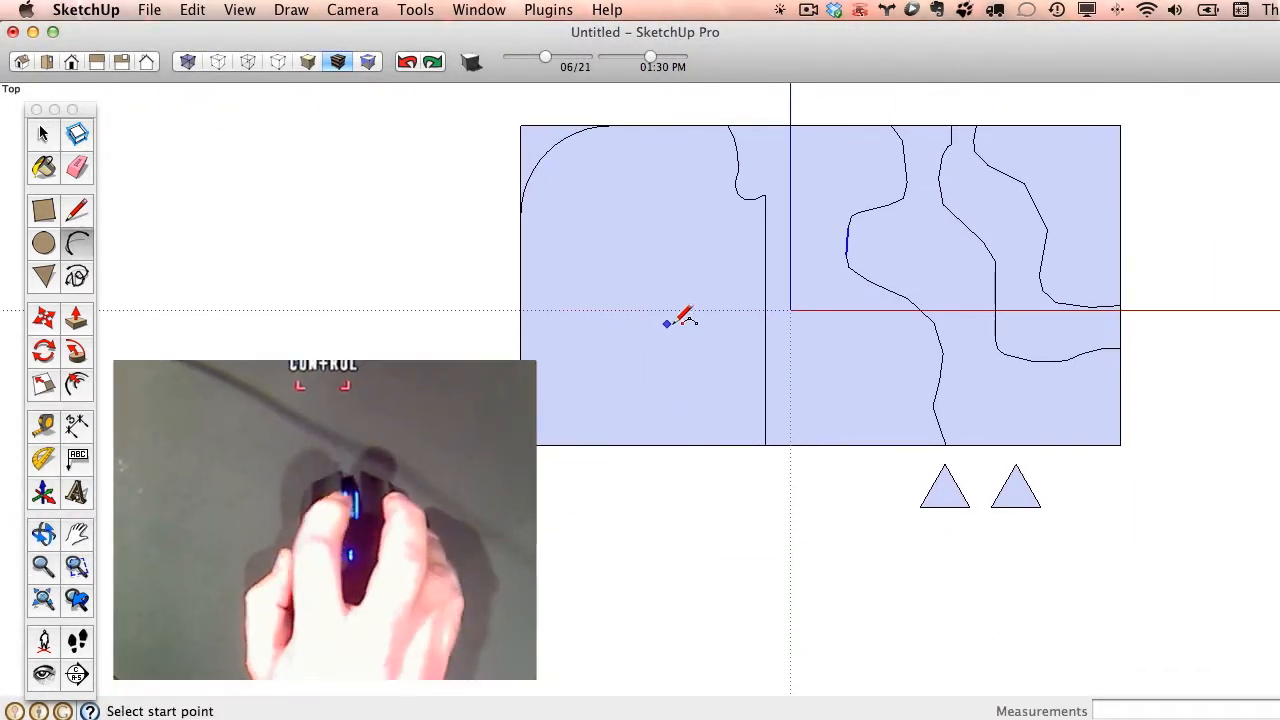
{"action": "left_click", "coordinate": [520, 272]}
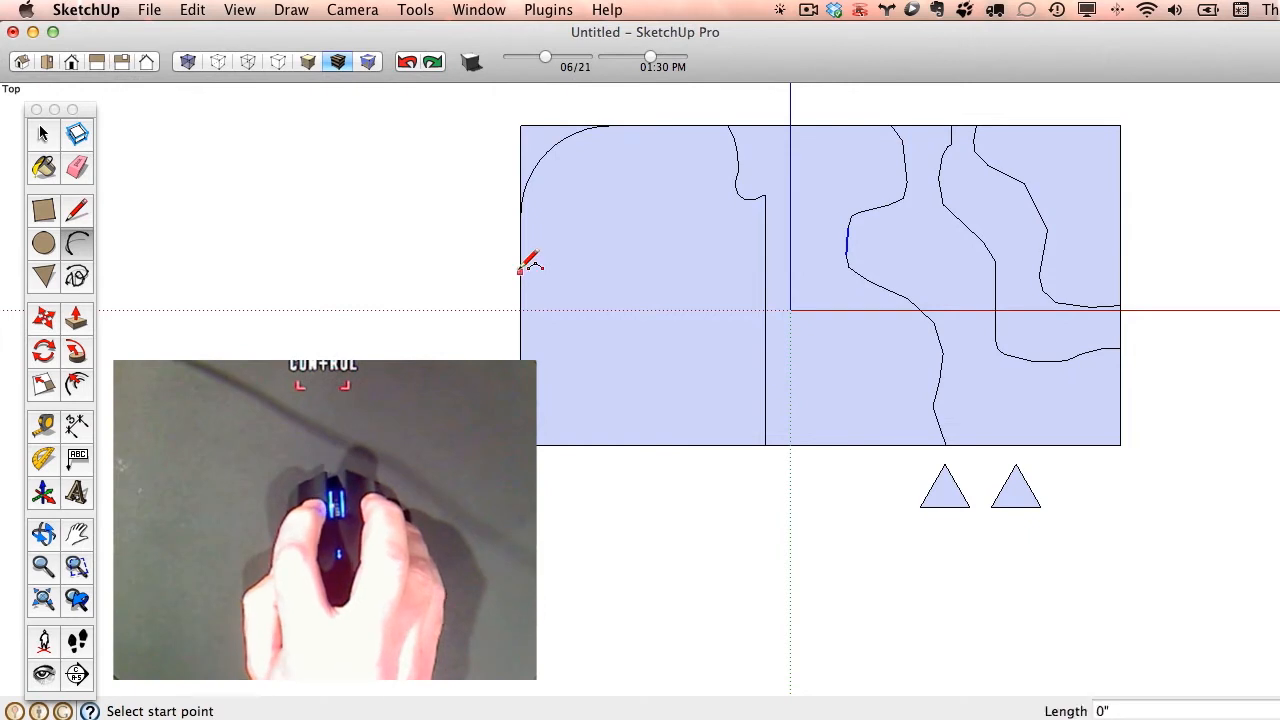
{"action": "left_click", "coordinate": [598, 335]}
{"action": "left_click", "coordinate": [608, 344]}
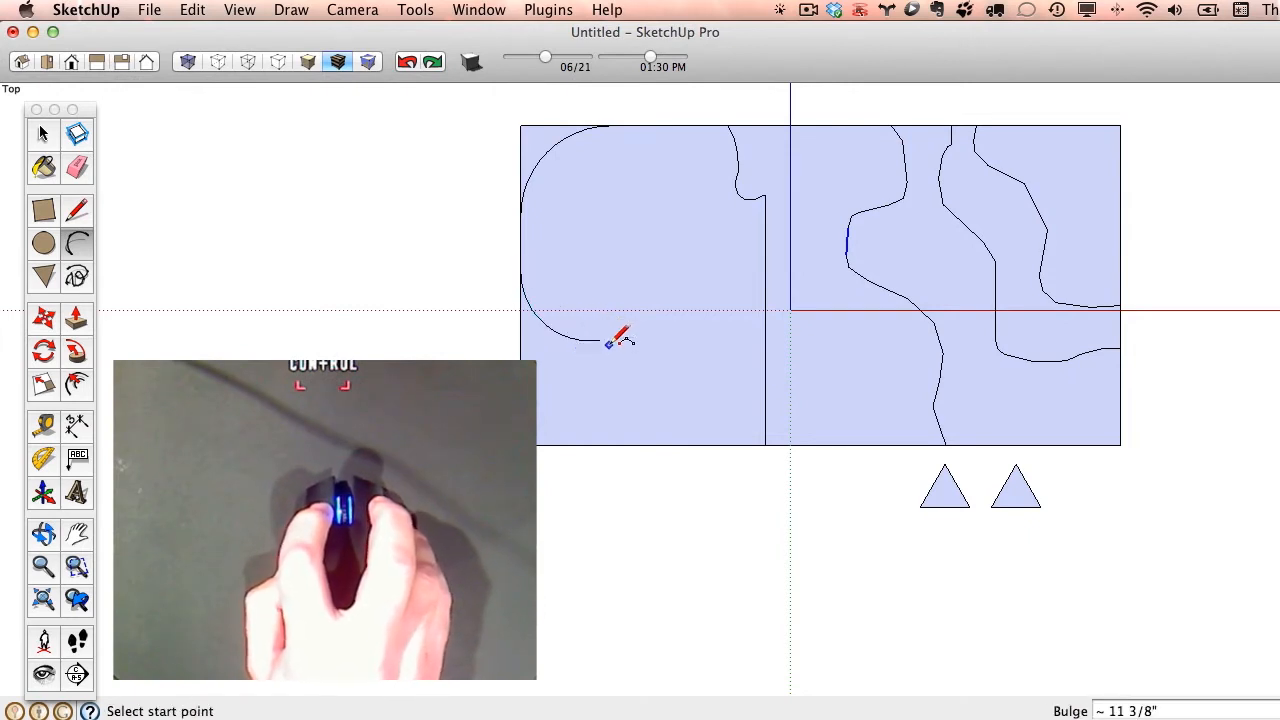
{"action": "left_click", "coordinate": [600, 340]}
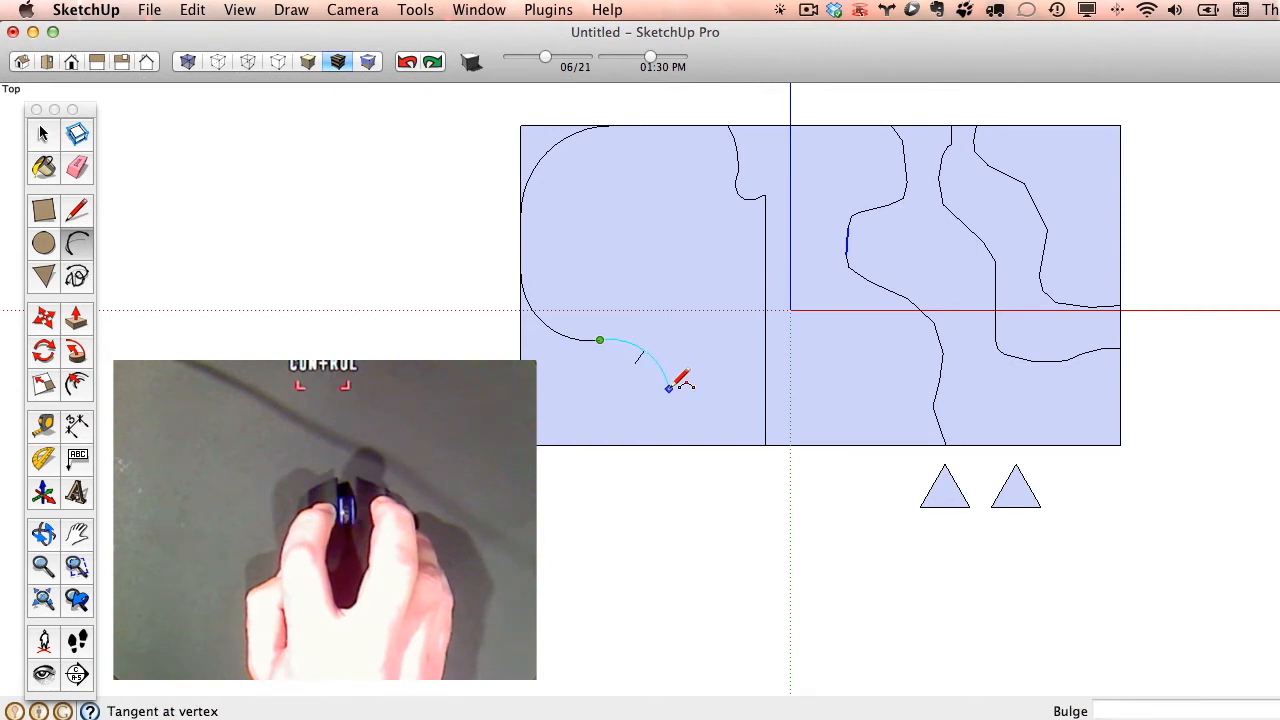
{"action": "double_click", "coordinate": [669, 387]}
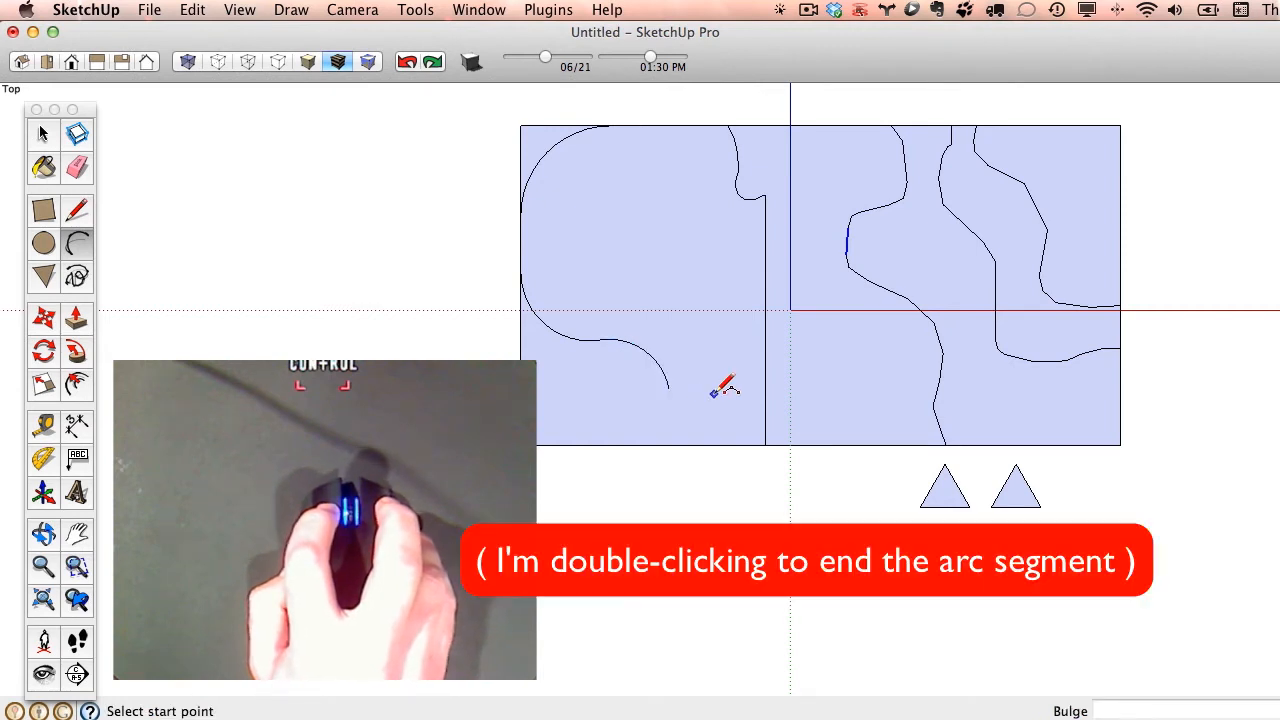
{"action": "double_click", "coordinate": [730, 443]}
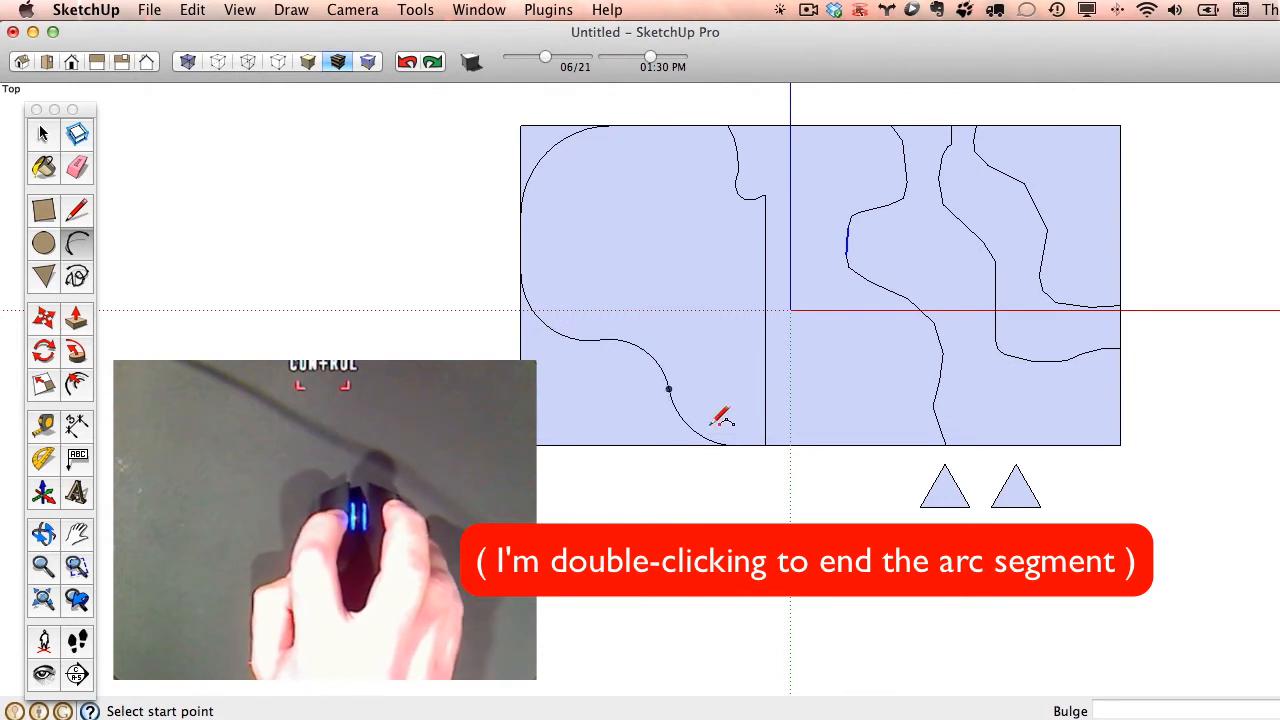
- Draw two tangent arcs below the first chain, from the rectangle's left edge to its lower edge, the second spanning about 2' 11"
{"action": "left_click", "coordinate": [520, 355]}
{"action": "left_click", "coordinate": [588, 396]}
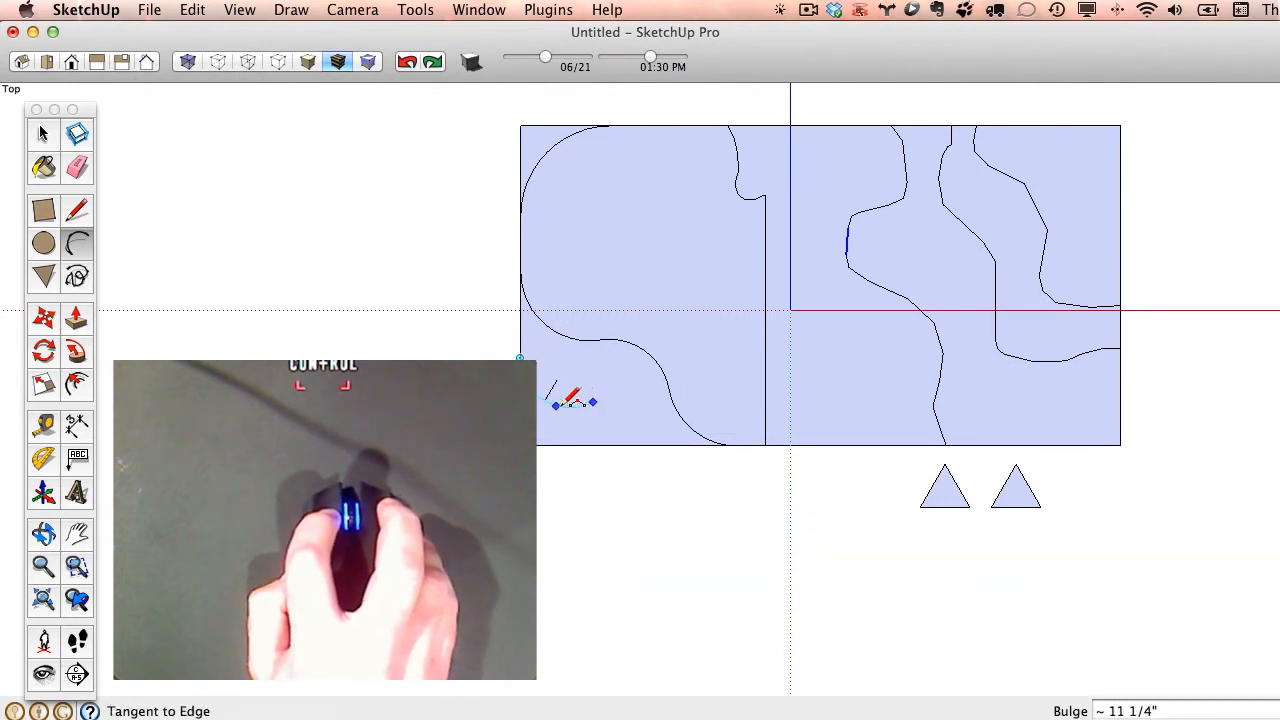
{"action": "left_click", "coordinate": [566, 404]}
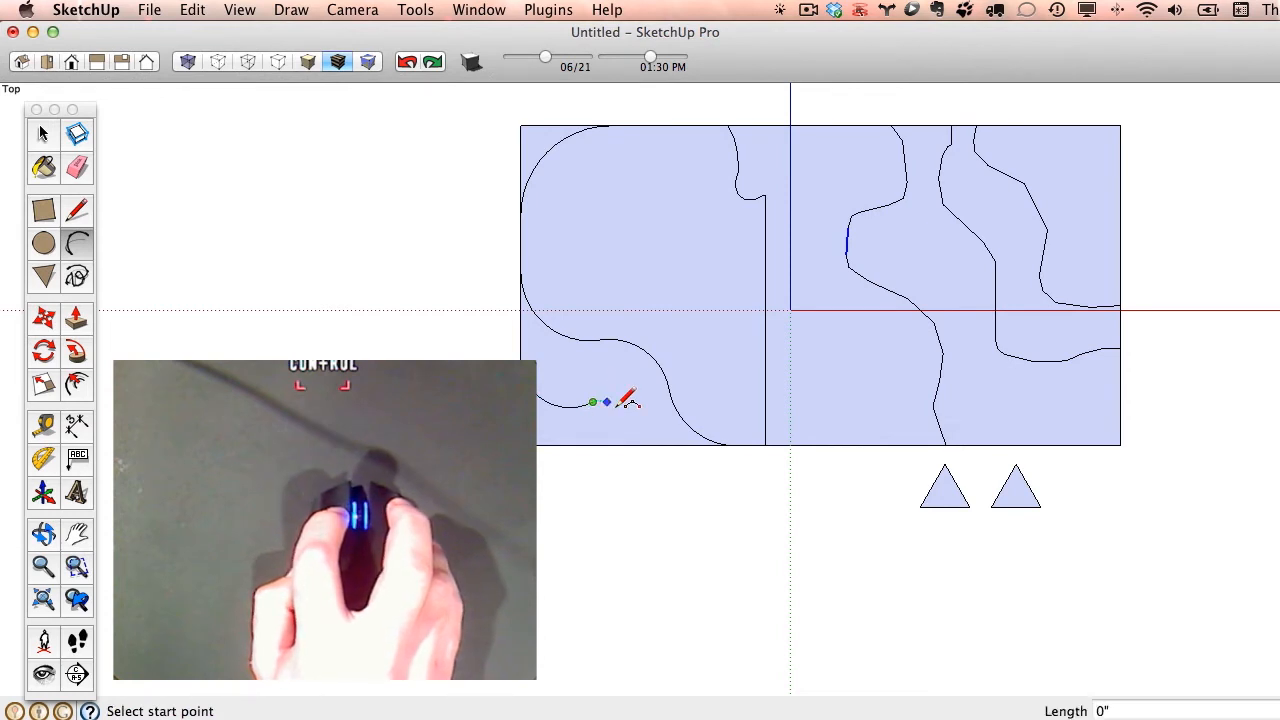
{"action": "left_click", "coordinate": [595, 402]}
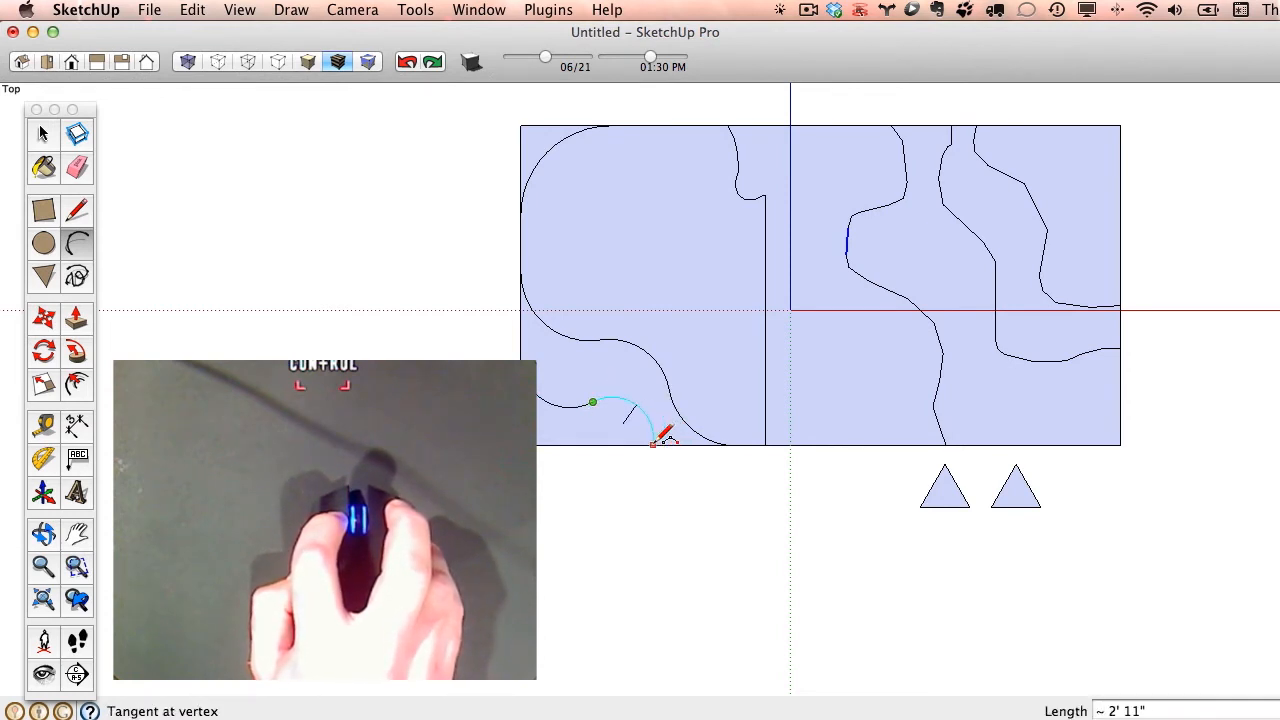
{"action": "left_click", "coordinate": [653, 443]}
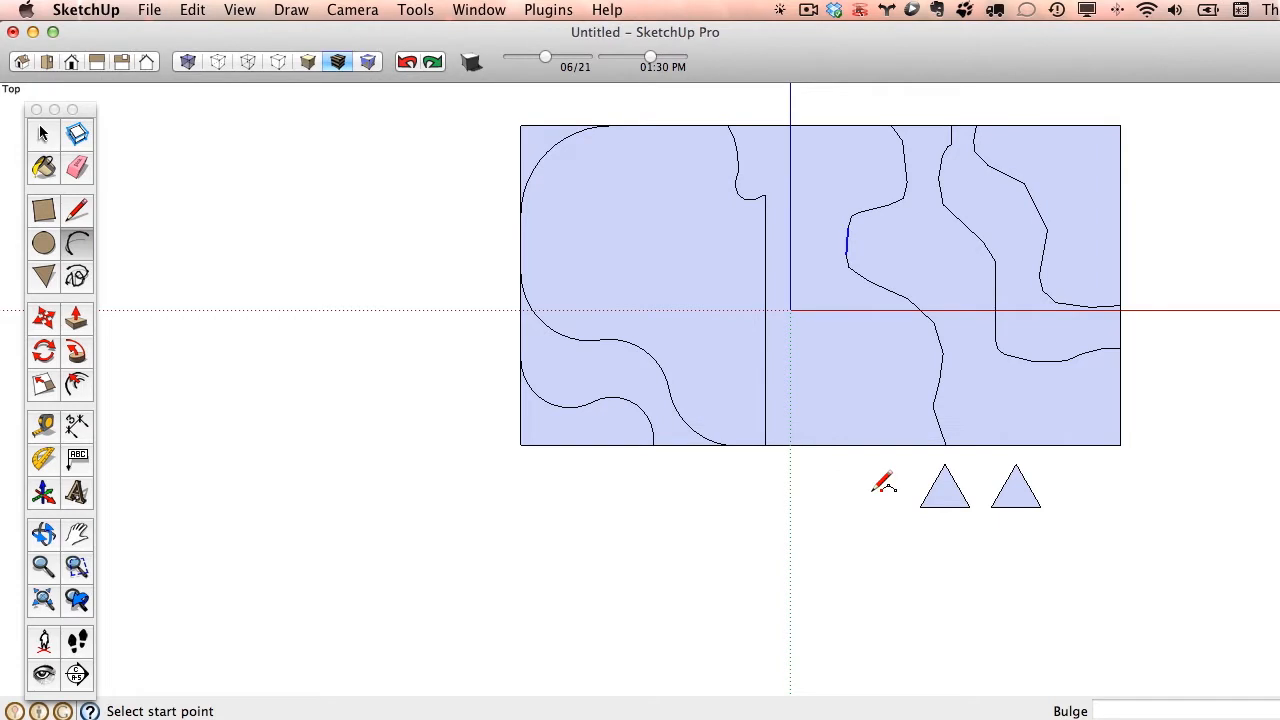
- Switch to the isometric view, examine the drawn shapes from different angles and distances, and fit the whole model in view
{"action": "left_click", "coordinate": [42, 137]}
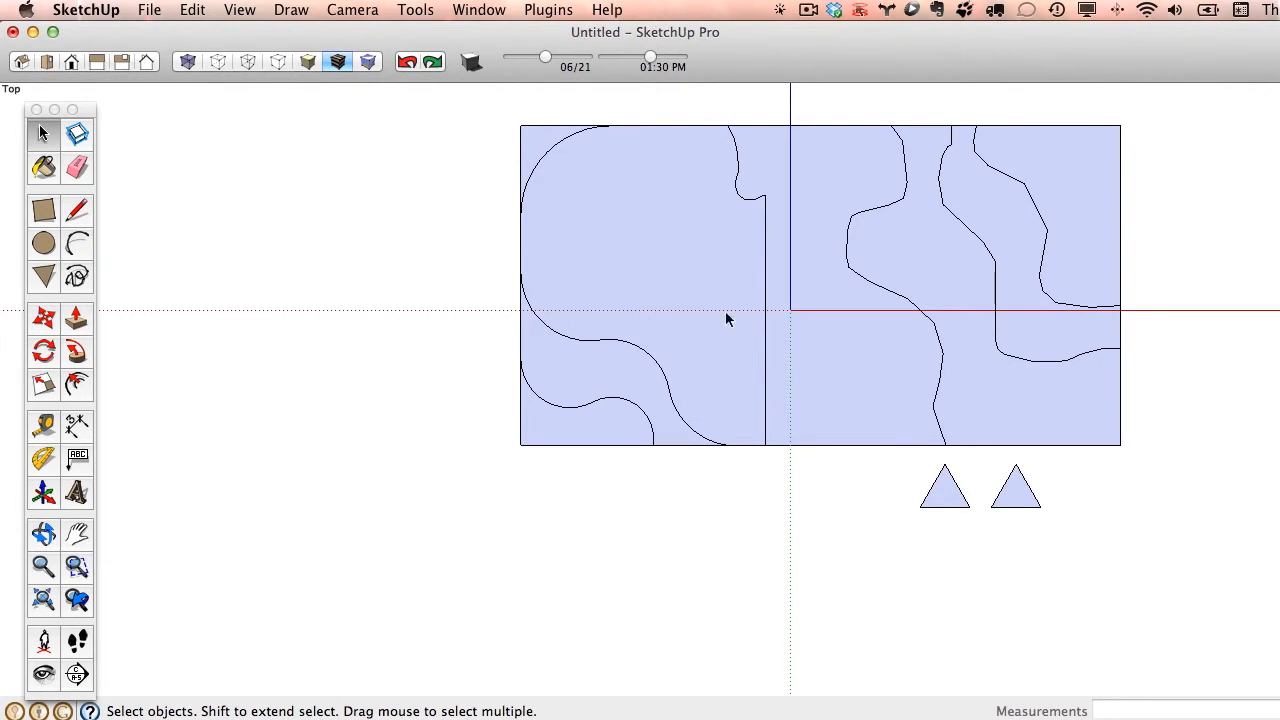
{"action": "left_click", "coordinate": [22, 63]}
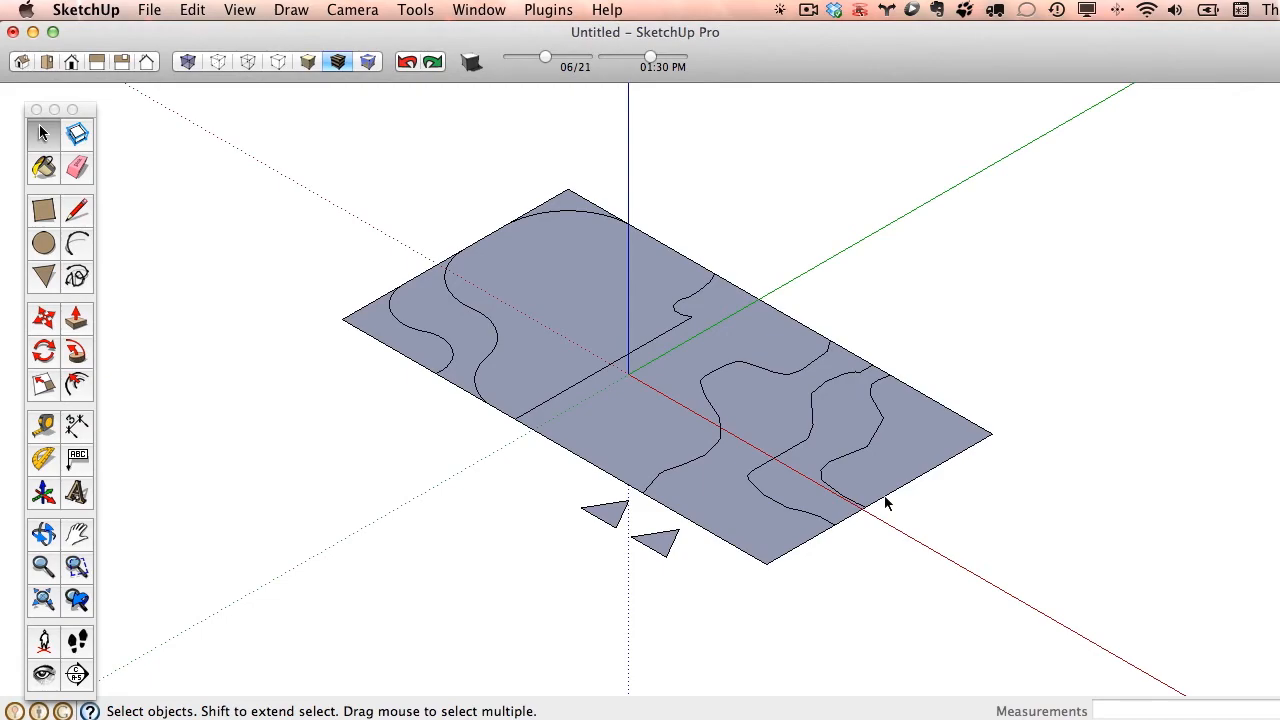
{"action": "middle_click_drag", "start_coordinate": [1037, 572], "coordinate": [172, 508]}
{"action": "middle_click_drag", "start_coordinate": [858, 546], "coordinate": [740, 585]}
{"action": "scroll", "coordinate": [1005, 474], "scroll_direction": "down", "scroll_amount": 2}
{"action": "scroll", "coordinate": [966, 503], "scroll_direction": "up", "scroll_amount": 8}
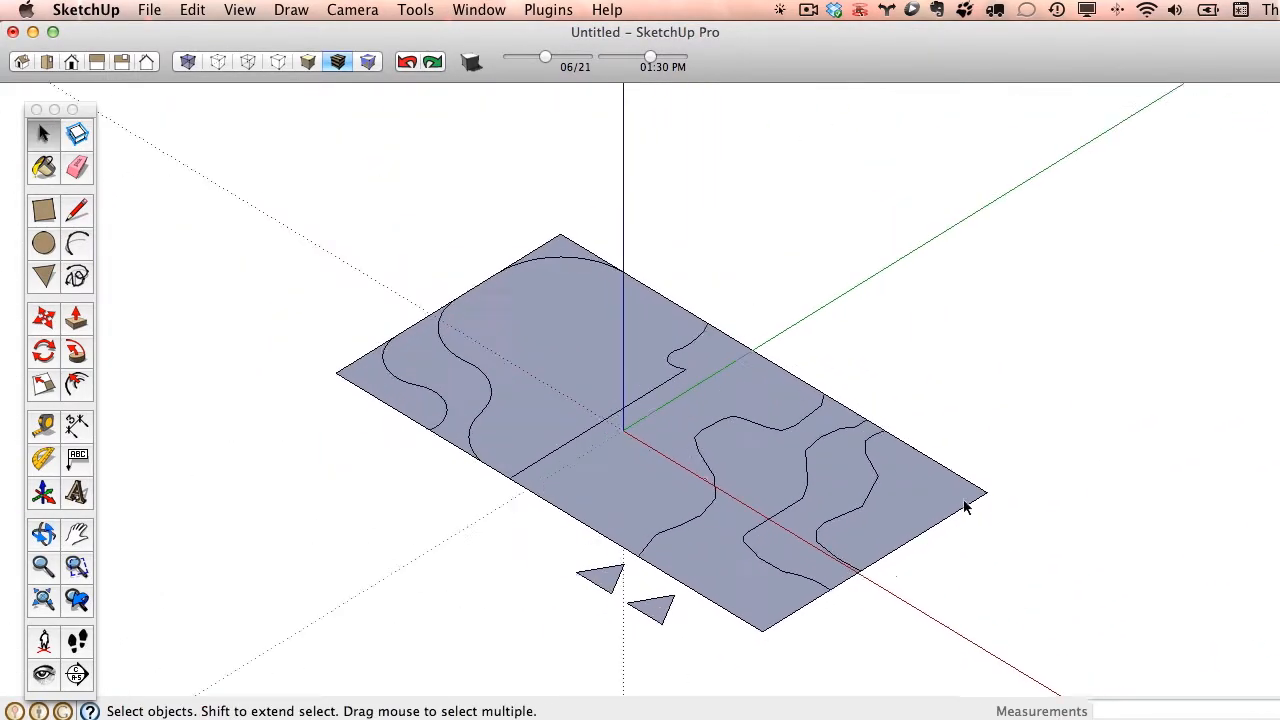
{"action": "scroll", "coordinate": [980, 470], "scroll_direction": "down", "scroll_amount": 6}
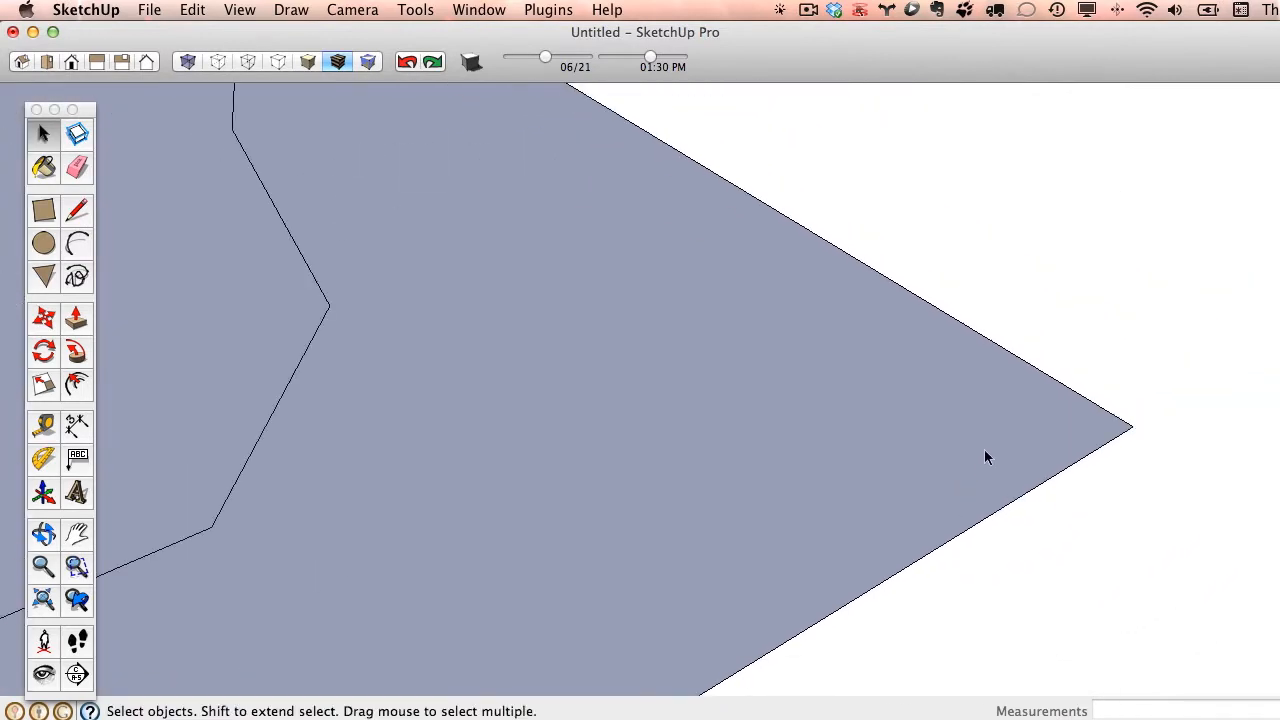
{"action": "scroll", "coordinate": [470, 540], "scroll_direction": "up", "scroll_amount": 4}
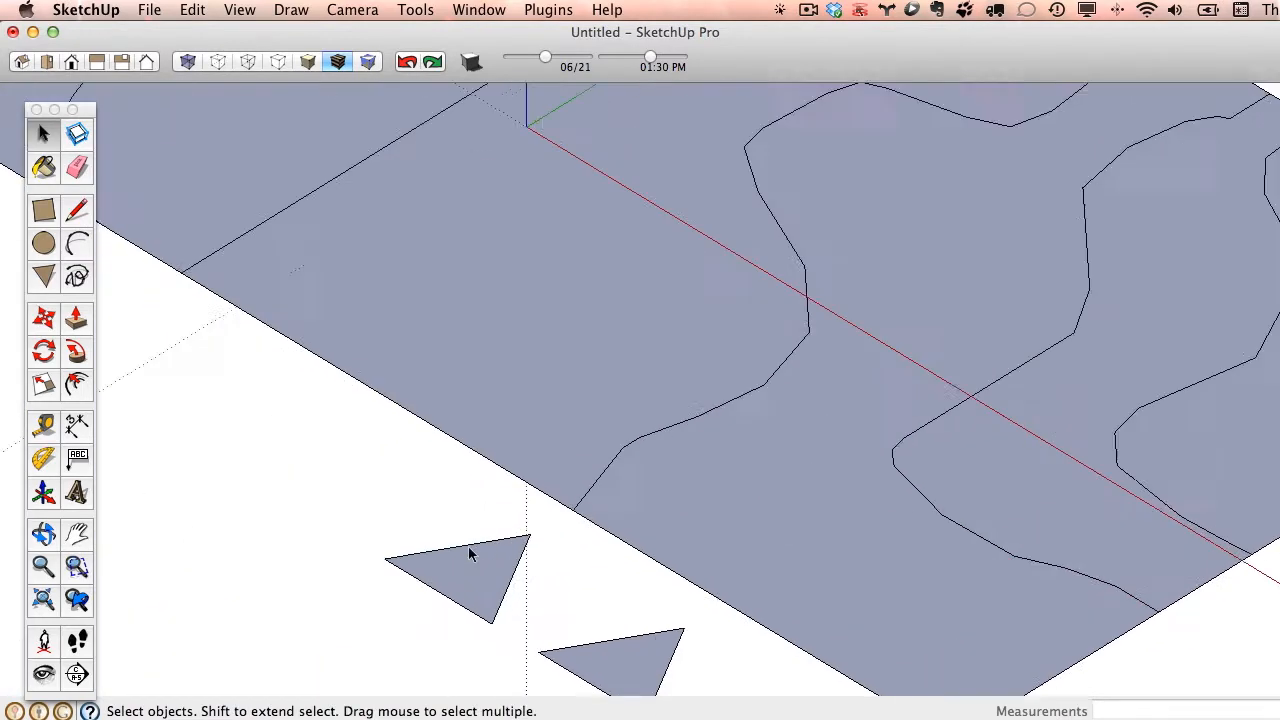
{"action": "scroll", "coordinate": [472, 586], "scroll_direction": "down", "scroll_amount": 5}
{"action": "scroll", "coordinate": [472, 567], "scroll_direction": "up", "scroll_amount": 8}
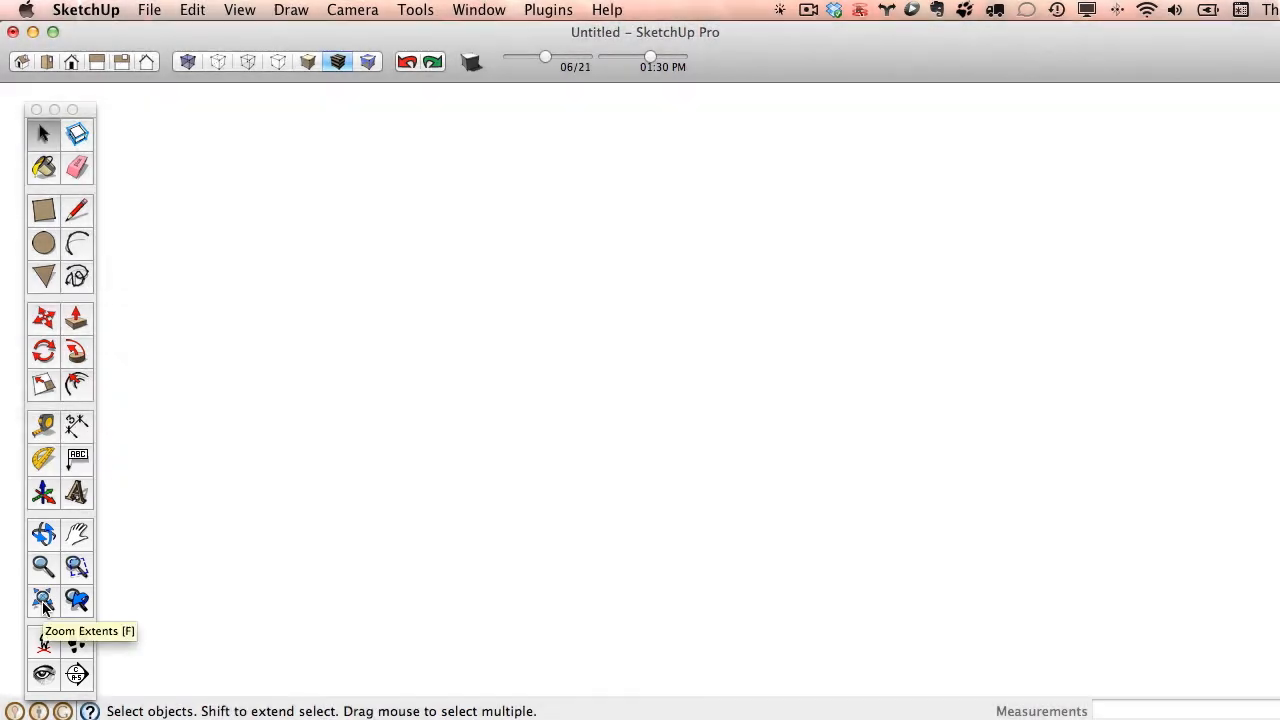
{"action": "left_click", "coordinate": [43, 600]}
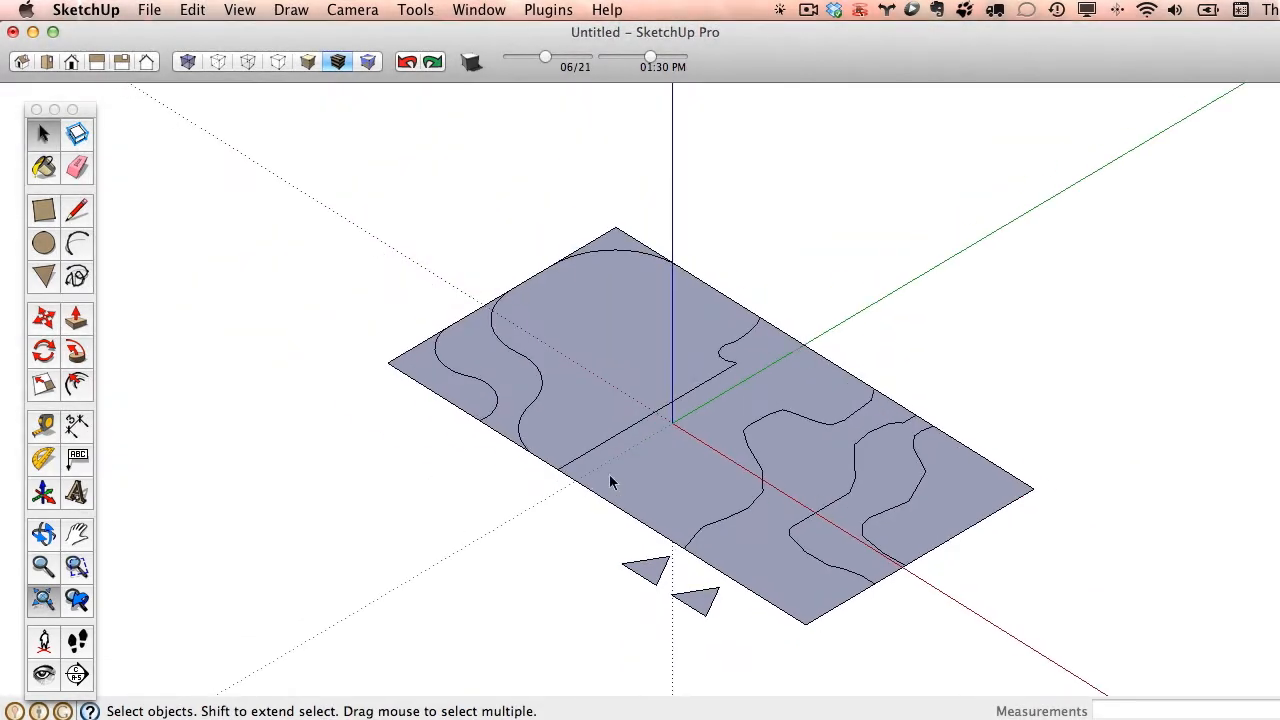
- Pull the region between the vertical line chain and the nearest freehand curve up about 4' 1/8" with Push/Pull
{"action": "middle_click_drag", "start_coordinate": [1069, 527], "coordinate": [785, 455]}
{"action": "key", "text": "space"}
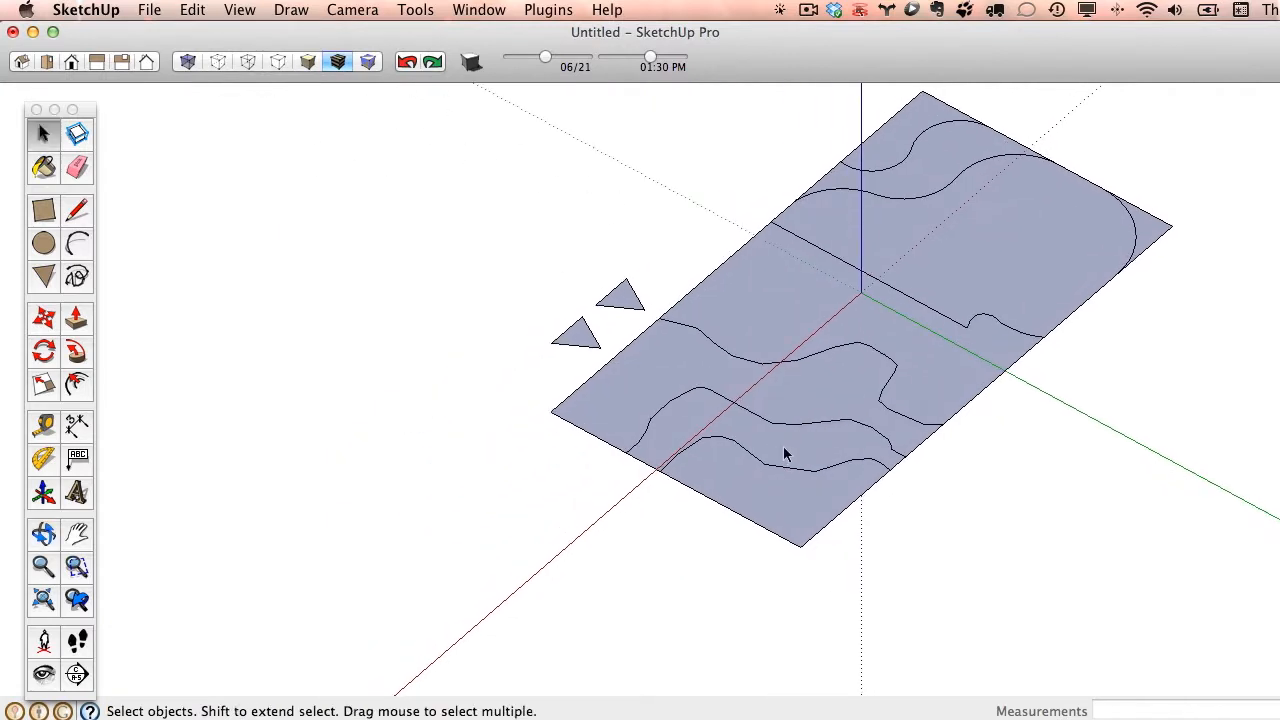
{"action": "left_click", "coordinate": [78, 318]}
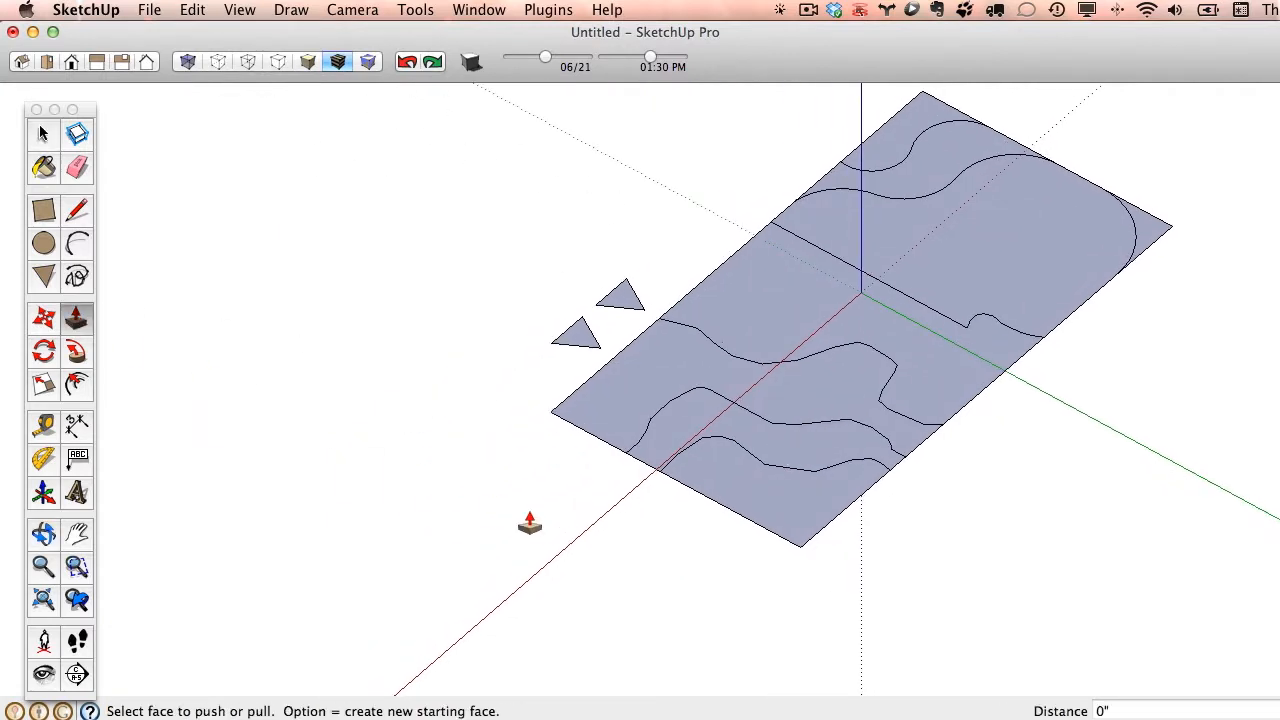
{"action": "left_click", "coordinate": [810, 318]}
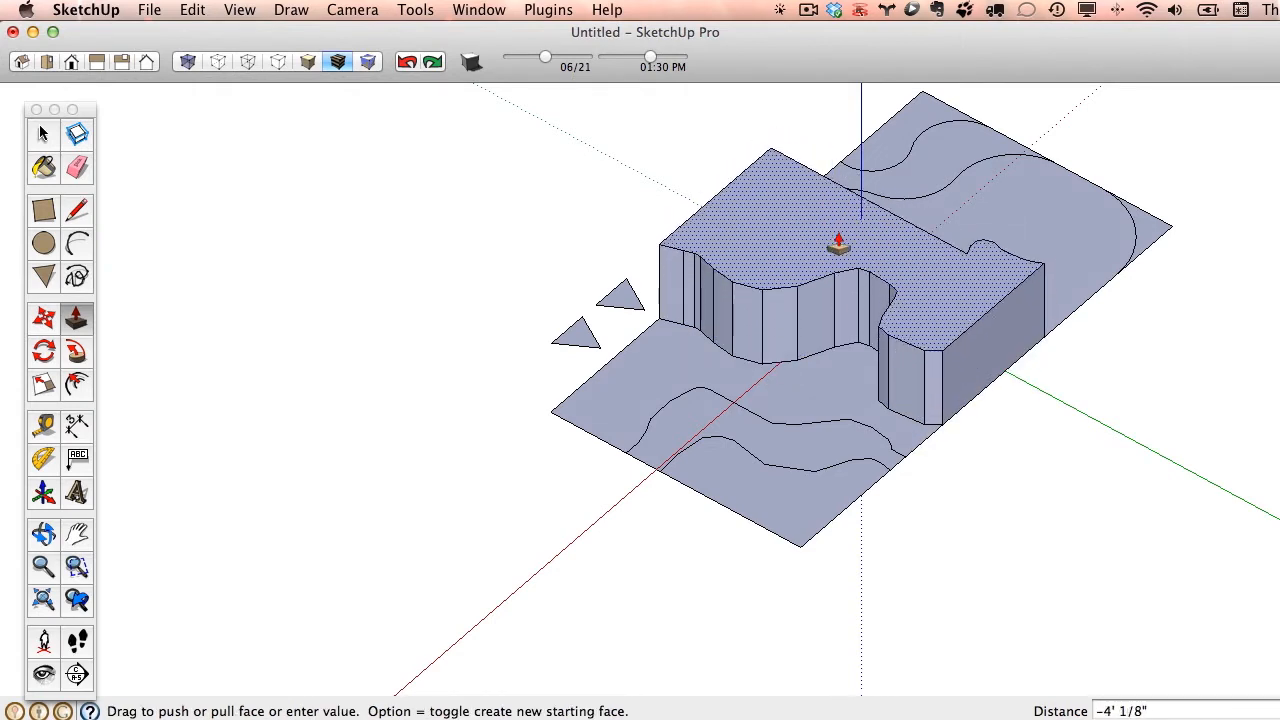
{"action": "left_click", "coordinate": [838, 244]}
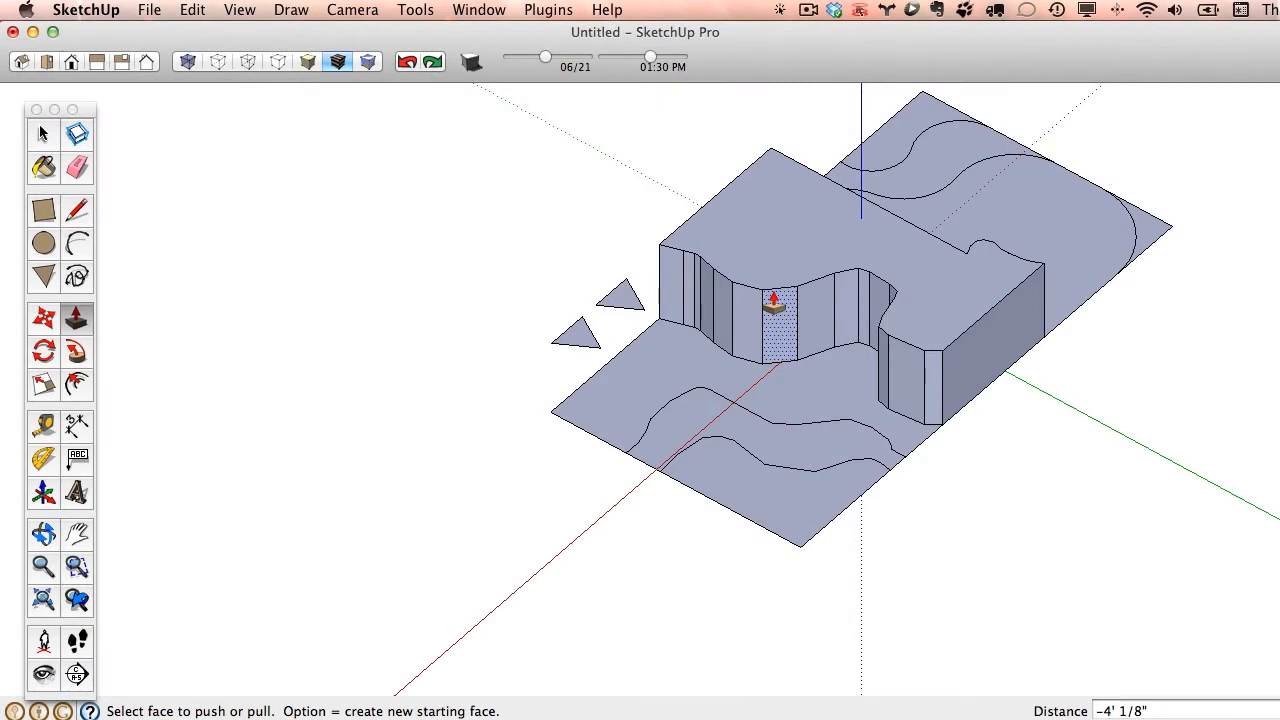
{"action": "key", "text": "space"}
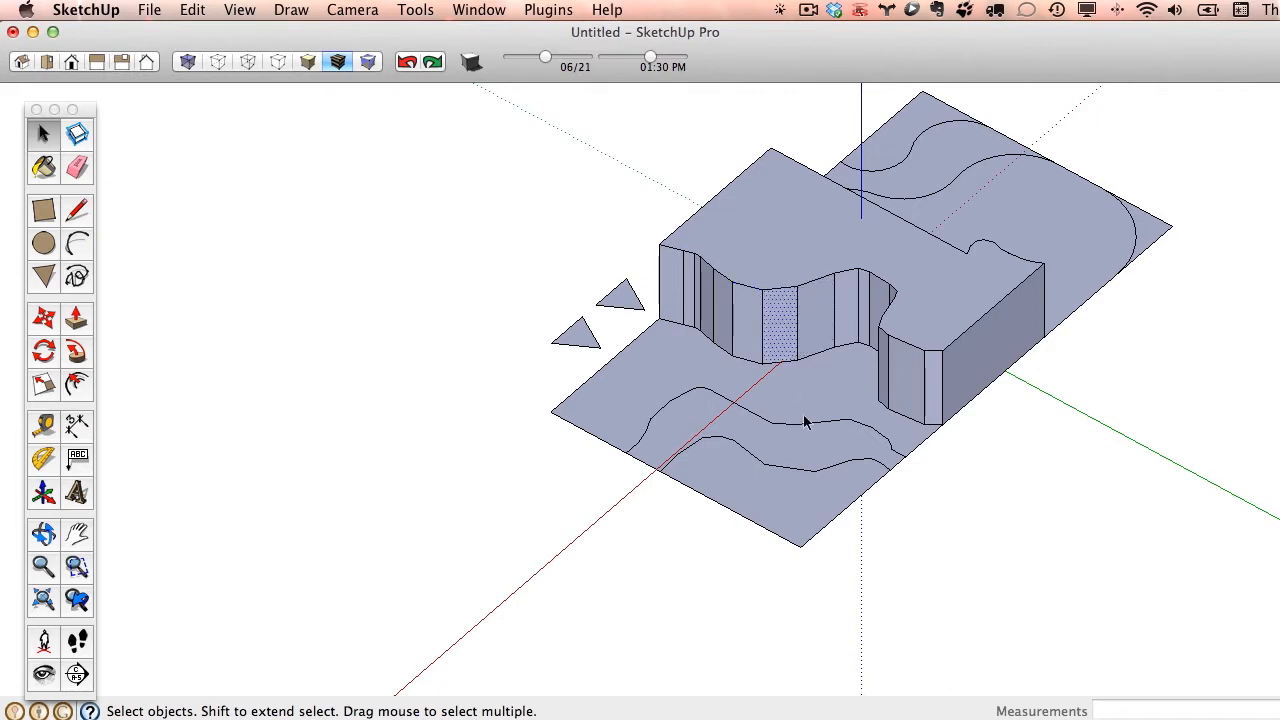
{"action": "left_click", "coordinate": [77, 317]}
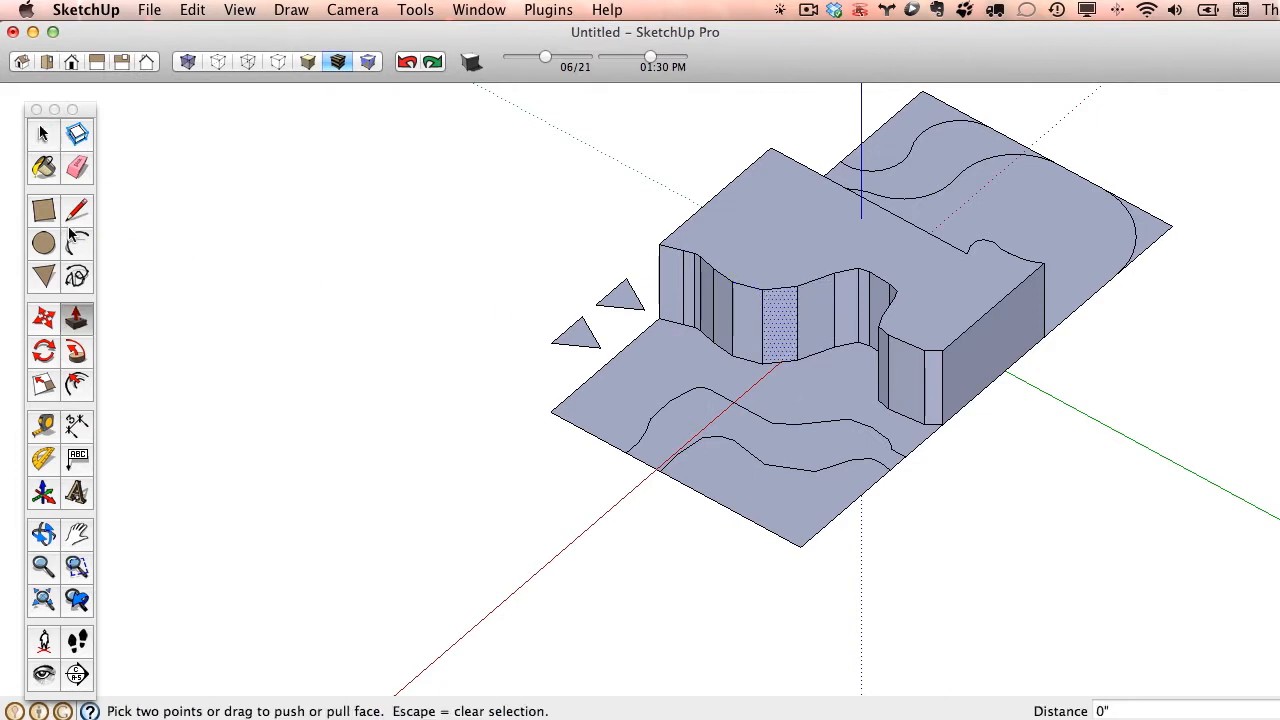
{"action": "left_click", "coordinate": [48, 137]}
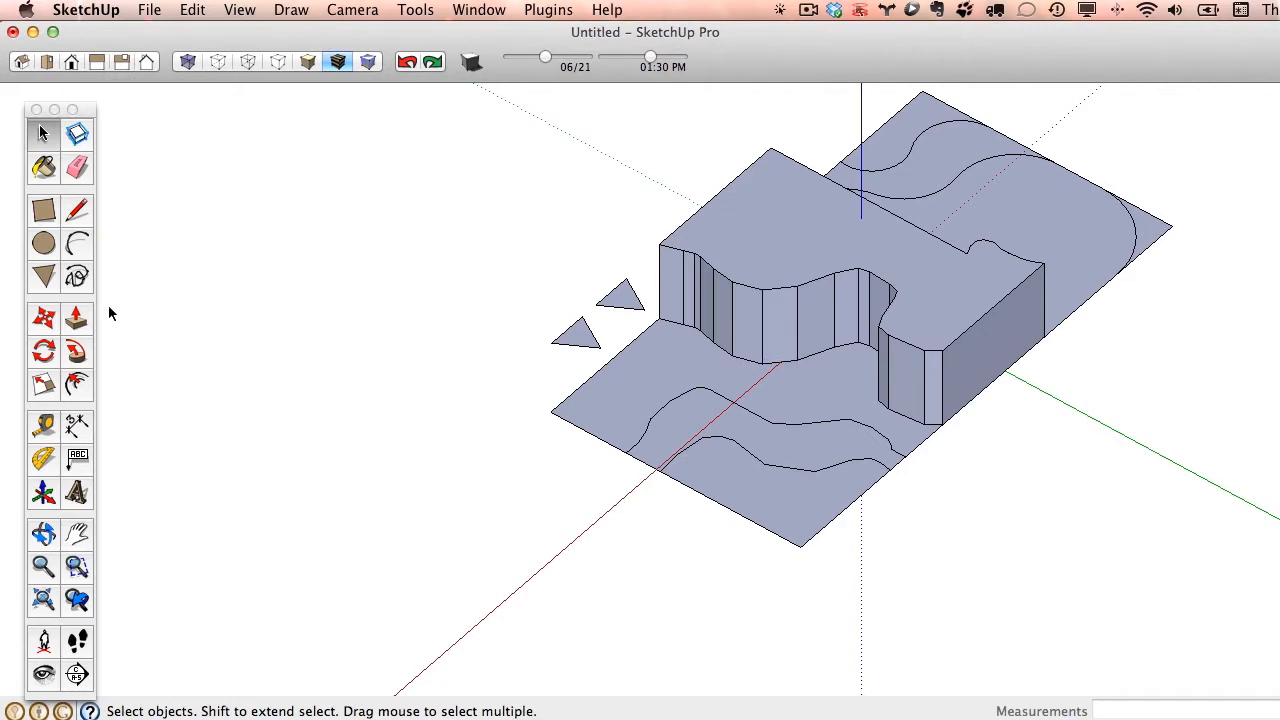
- Pull the neighbouring region between the first and second freehand curves up about 2' 5 15/16"
{"action": "left_click", "coordinate": [77, 318]}
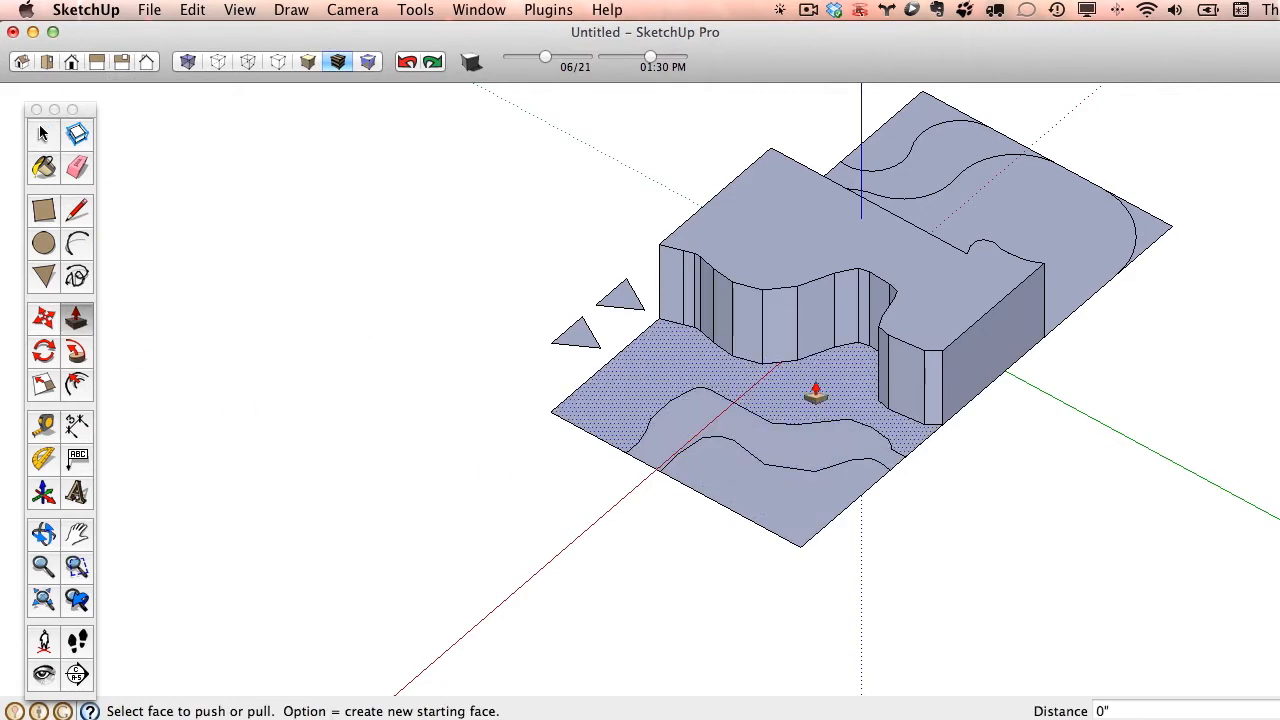
{"action": "left_click_drag", "start_coordinate": [816, 393], "coordinate": [827, 347]}
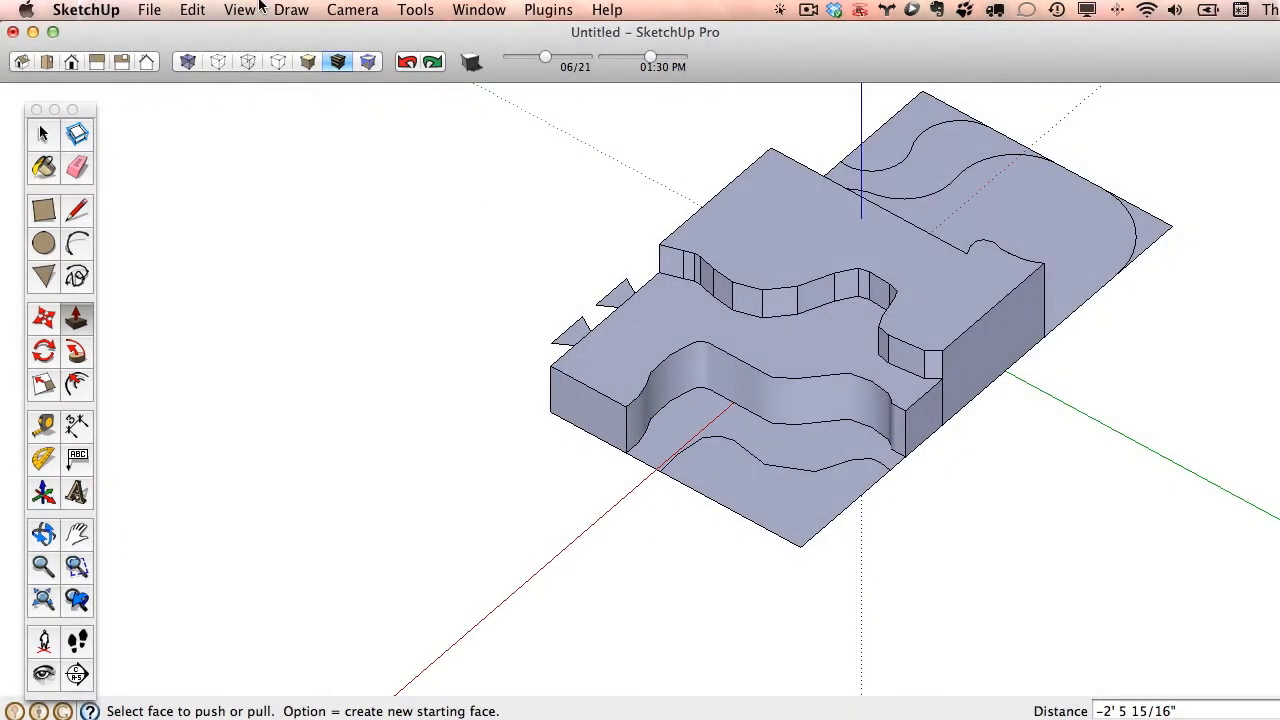
- Show hidden geometry to examine the segments of the smooth curved wall, and turn it off again
{"action": "left_click", "coordinate": [256, 9]}
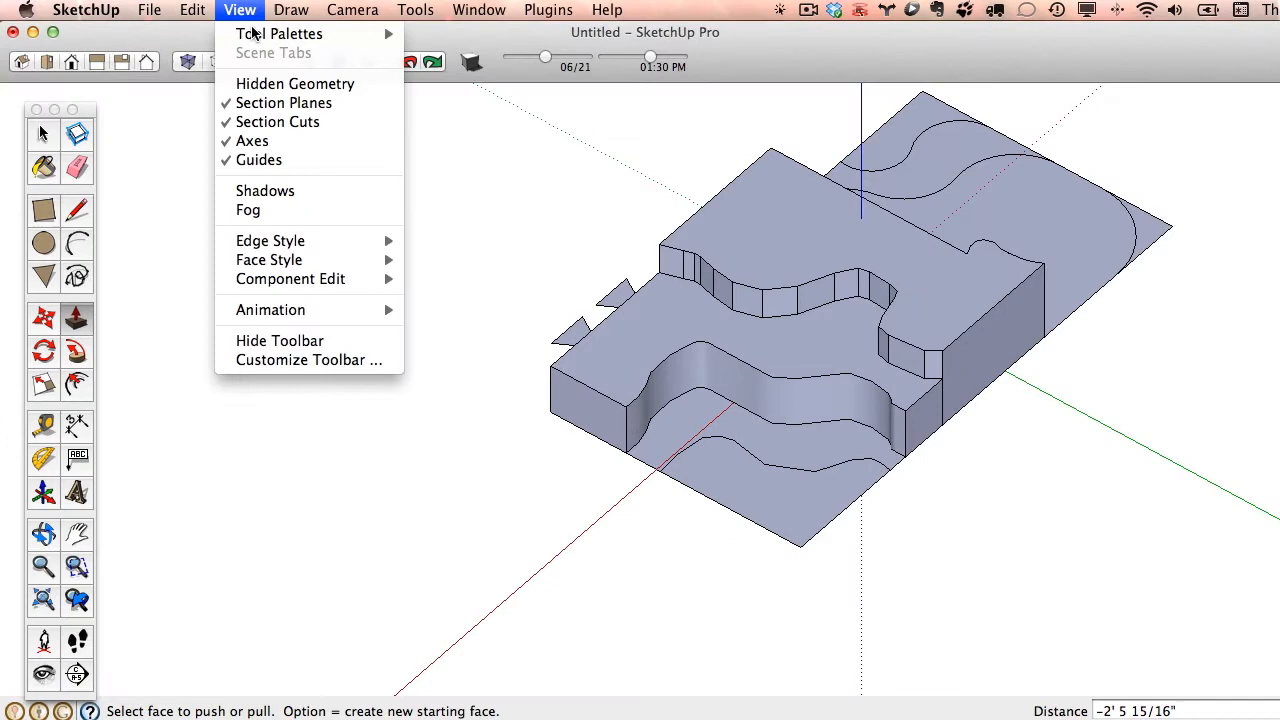
{"action": "left_click", "coordinate": [286, 83]}
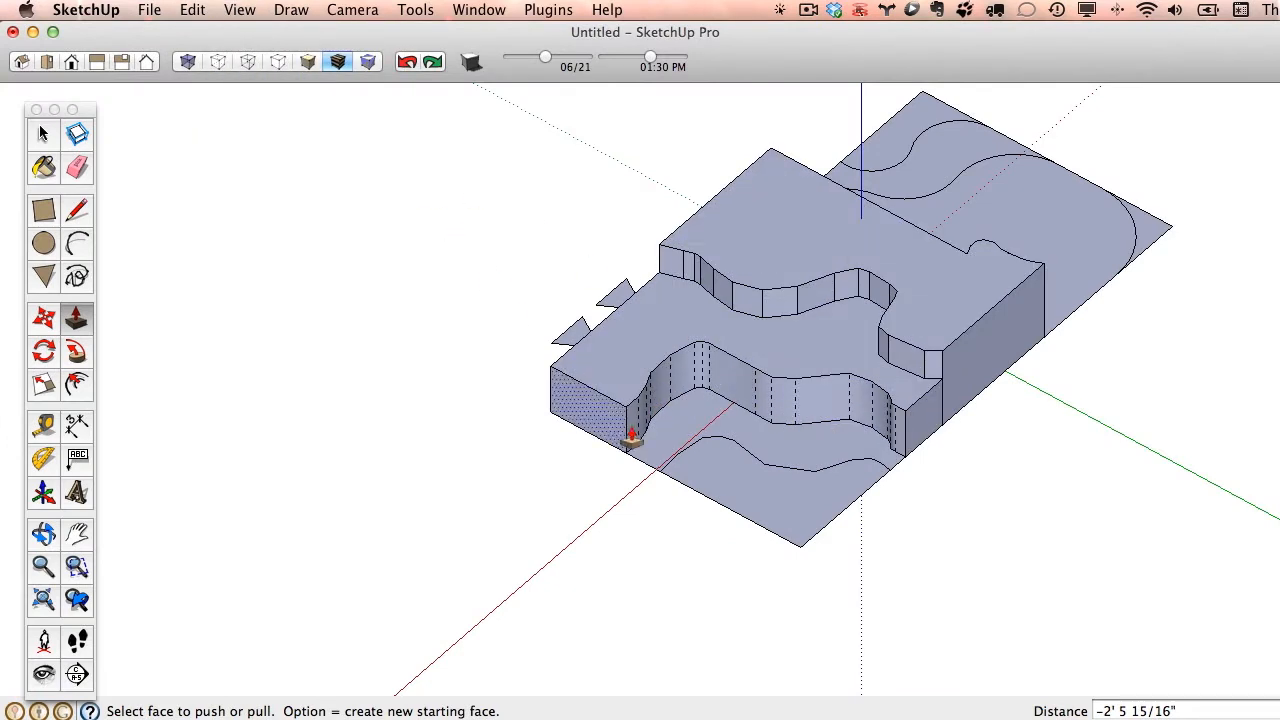
{"action": "left_click", "coordinate": [245, 9]}
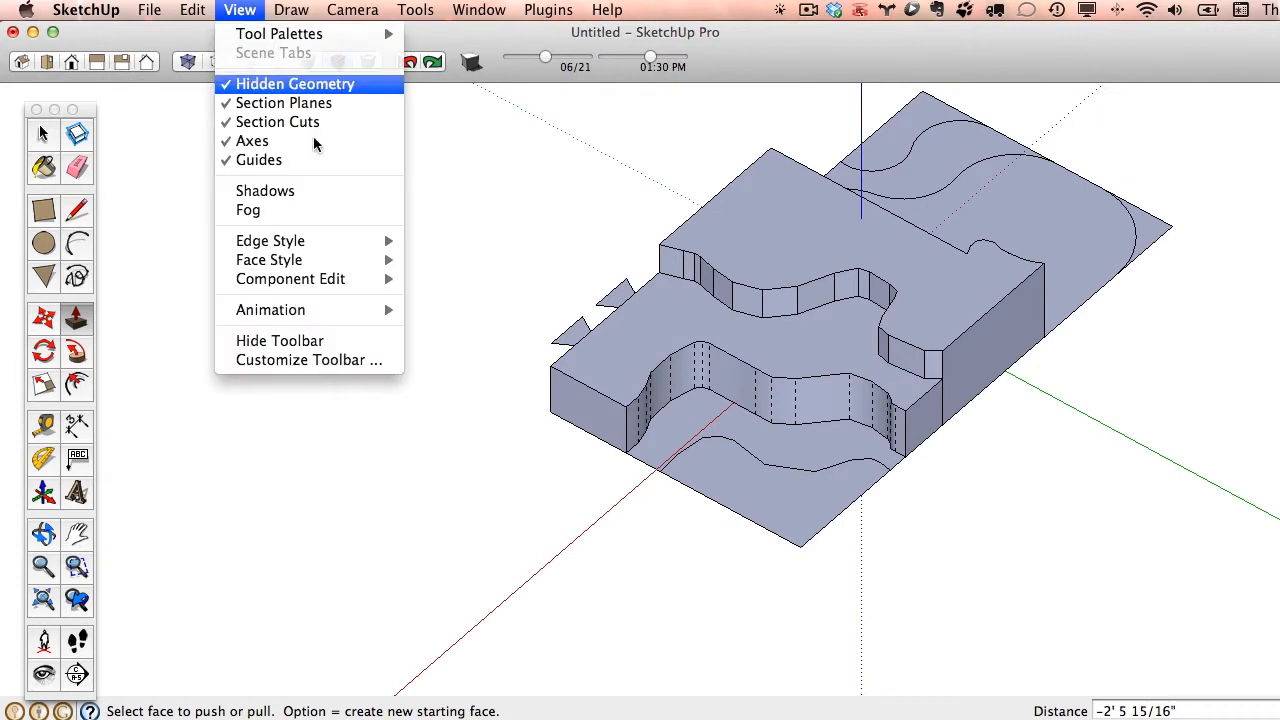
{"action": "left_click", "coordinate": [290, 84]}
- Pull the region between the second and third freehand curves up about 1' 3 5/8" as a lower terrace
{"action": "left_click_drag", "start_coordinate": [766, 452], "coordinate": [777, 429]}
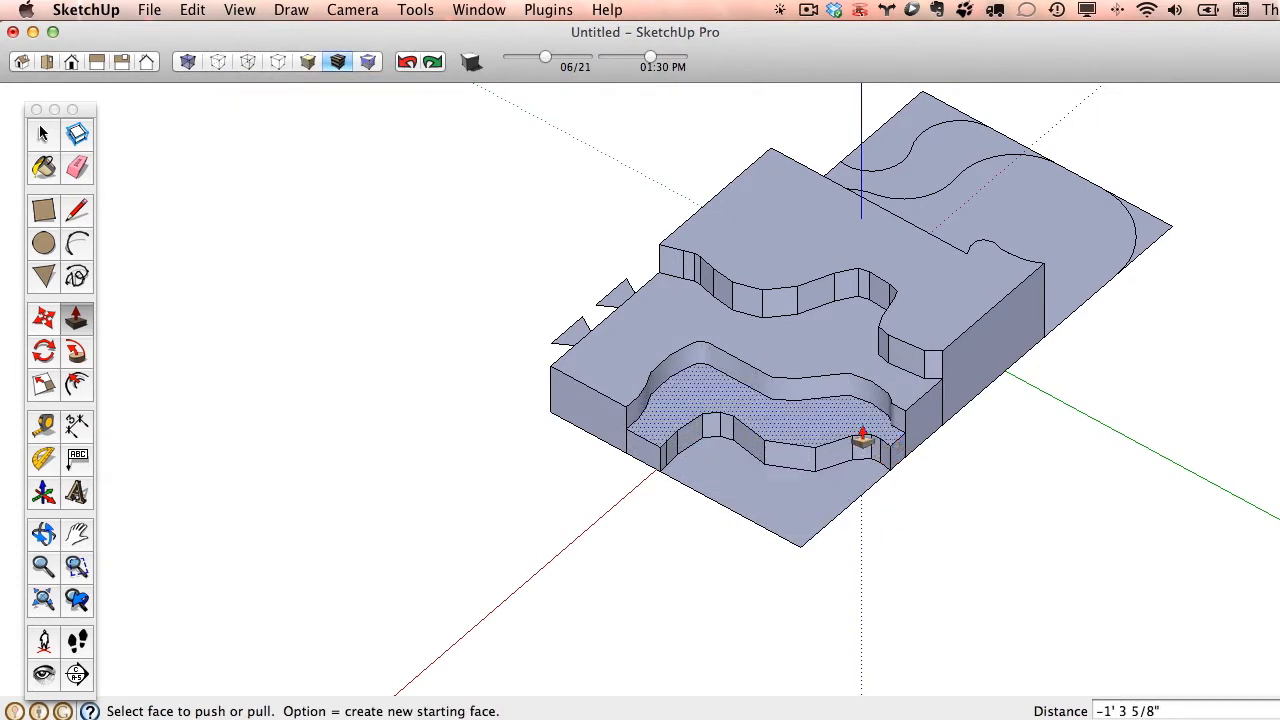
{"action": "scroll", "coordinate": [811, 440], "scroll_direction": "up", "scroll_amount": 2}
{"action": "scroll", "coordinate": [846, 452], "scroll_direction": "down", "scroll_amount": 1}
{"action": "middle_click_drag", "start_coordinate": [846, 452], "coordinate": [766, 377]}
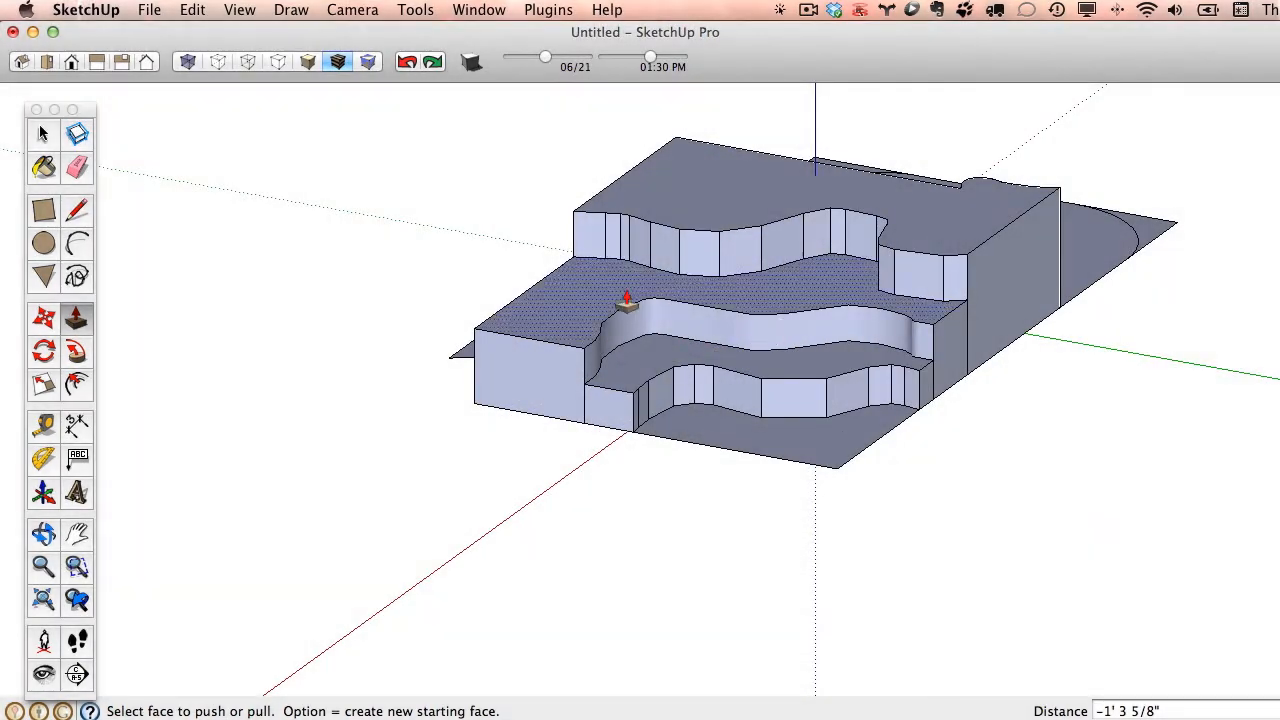
- Pull up the large region with the rounded corner, and raise the region between the two arc chains about 1' 8 5/8"
{"action": "middle_click_drag", "start_coordinate": [626, 300], "coordinate": [471, 398]}
{"action": "left_click_drag", "start_coordinate": [464, 398], "coordinate": [467, 286]}
{"action": "left_click_drag", "start_coordinate": [479, 460], "coordinate": [480, 415]}
{"action": "key", "text": "o"}
{"action": "left_click_drag", "start_coordinate": [290, 404], "coordinate": [857, 449]}
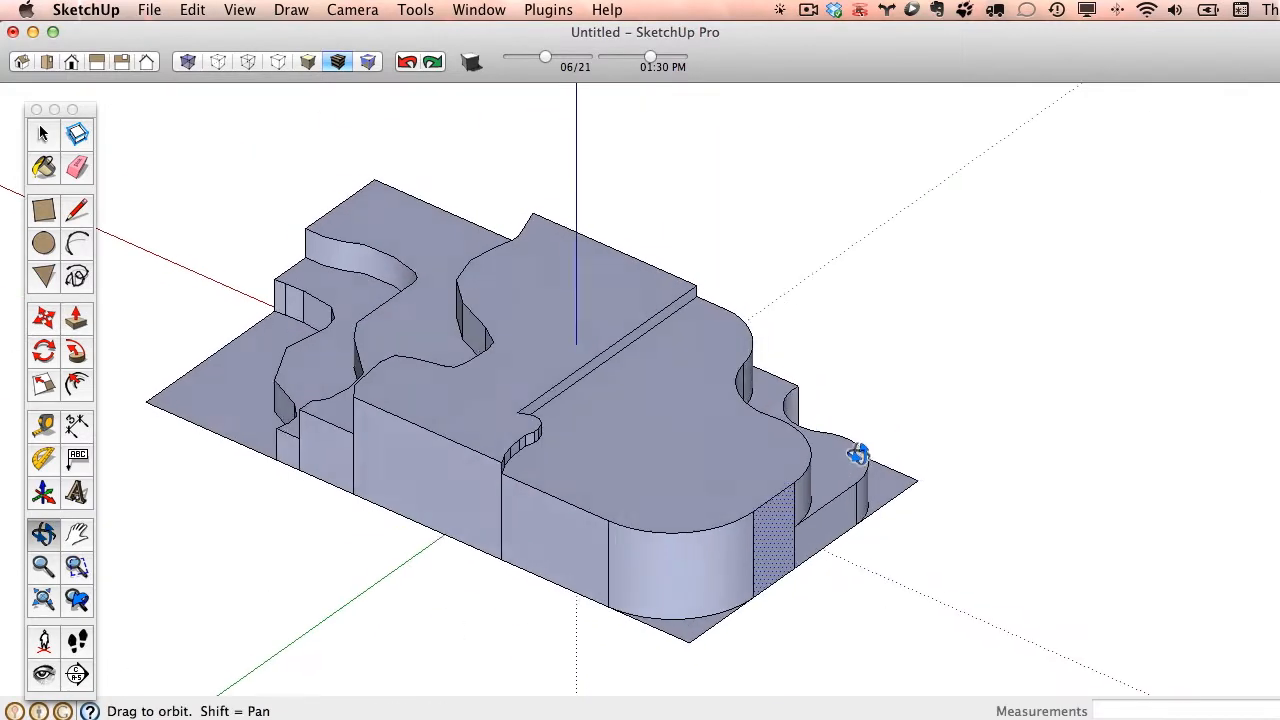
{"action": "key", "text": "p"}
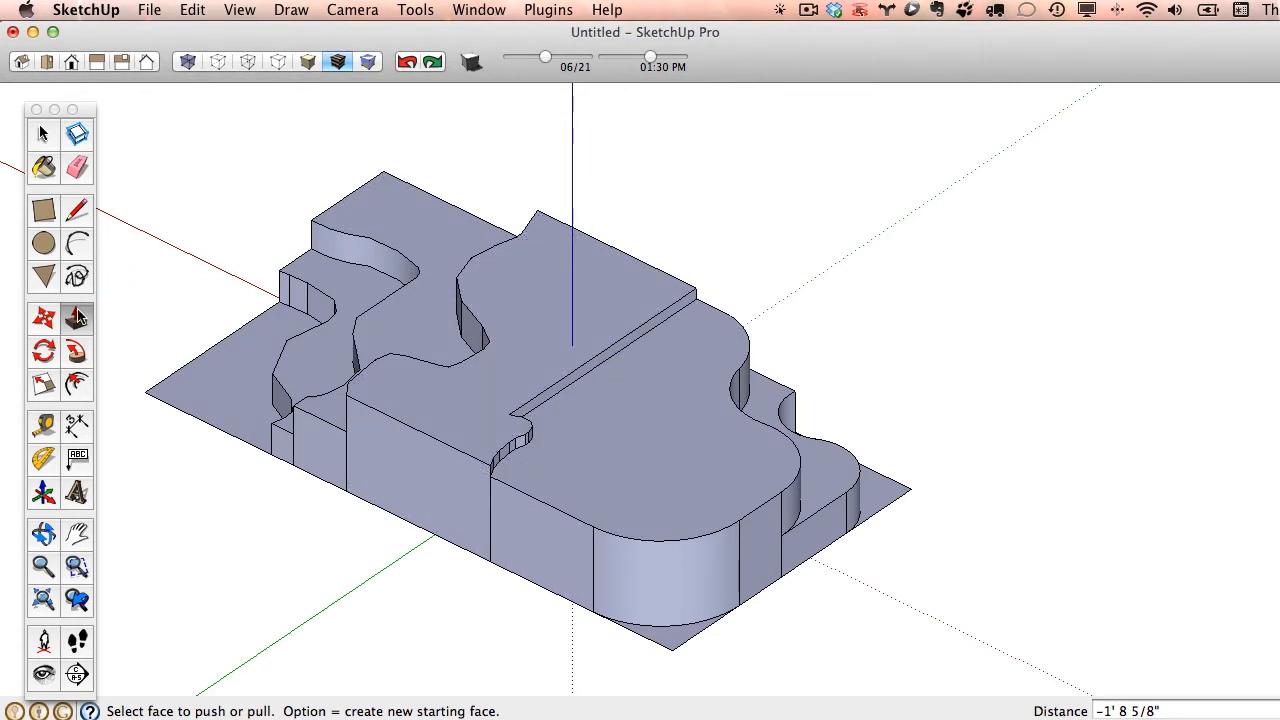
- Erase the vertical edge that divides the flat front wall below the small polygonal notch
{"action": "left_click", "coordinate": [77, 167]}
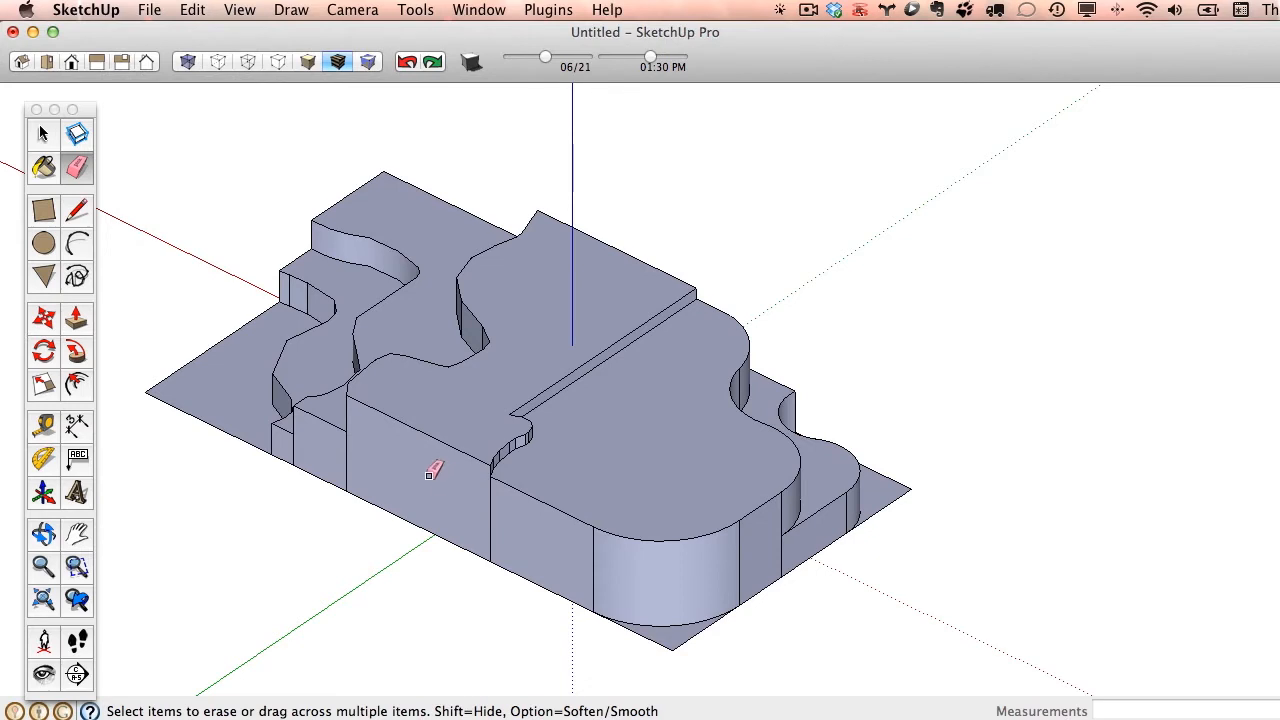
{"action": "left_click", "coordinate": [491, 512]}
- Try to erase the vertical edge where the flat front wall meets the rounded corner, and undo the erasure
{"action": "left_click", "coordinate": [594, 561]}
{"action": "key", "text": "o"}
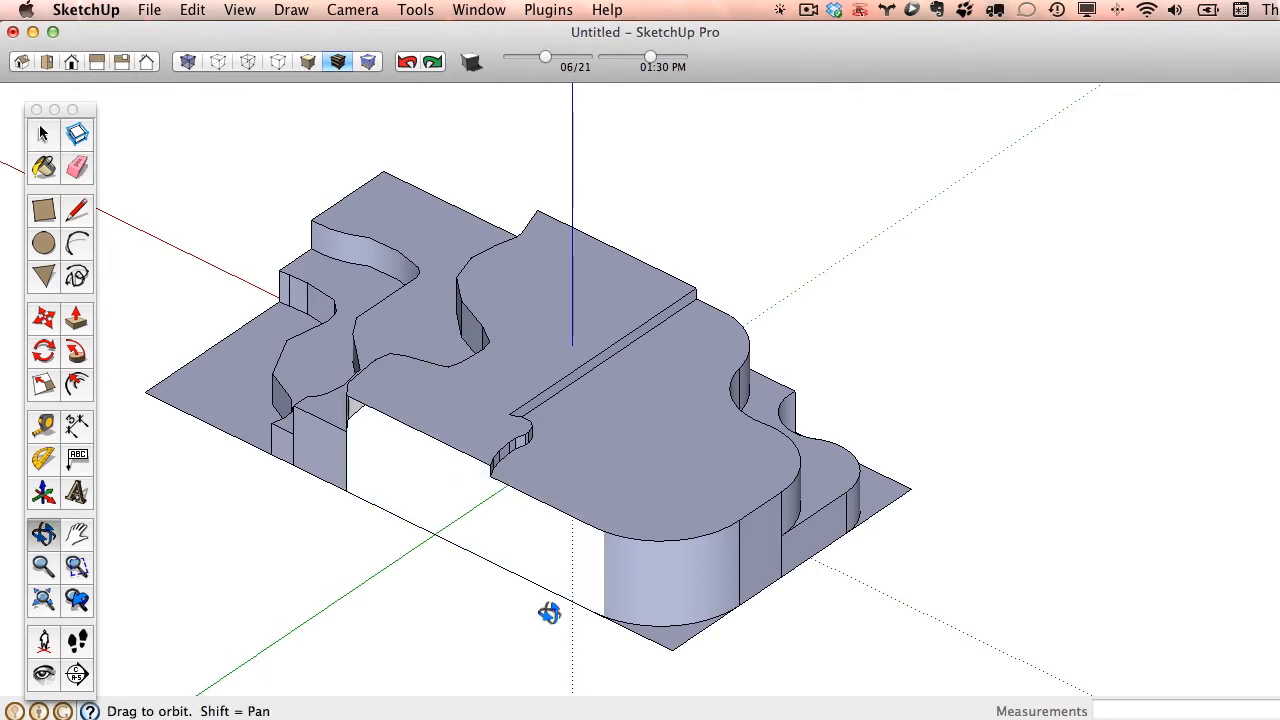
{"action": "left_click_drag", "start_coordinate": [543, 609], "coordinate": [481, 443]}
{"action": "key", "text": "e"}
{"action": "scroll", "coordinate": [543, 420], "scroll_direction": "up", "scroll_amount": 3}
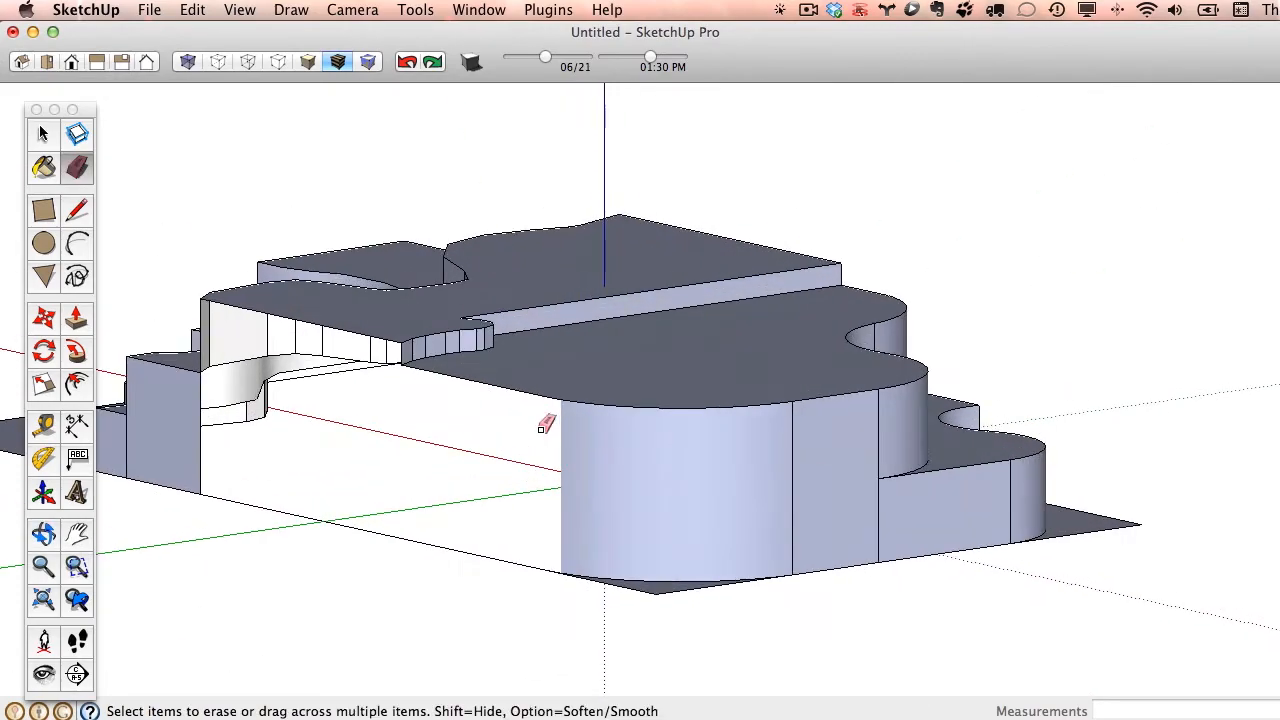
{"action": "scroll", "coordinate": [540, 440], "scroll_direction": "up", "scroll_amount": 3}
{"action": "scroll", "coordinate": [437, 401], "scroll_direction": "down", "scroll_amount": 1}
{"action": "scroll", "coordinate": [437, 401], "scroll_direction": "down", "scroll_amount": 3}
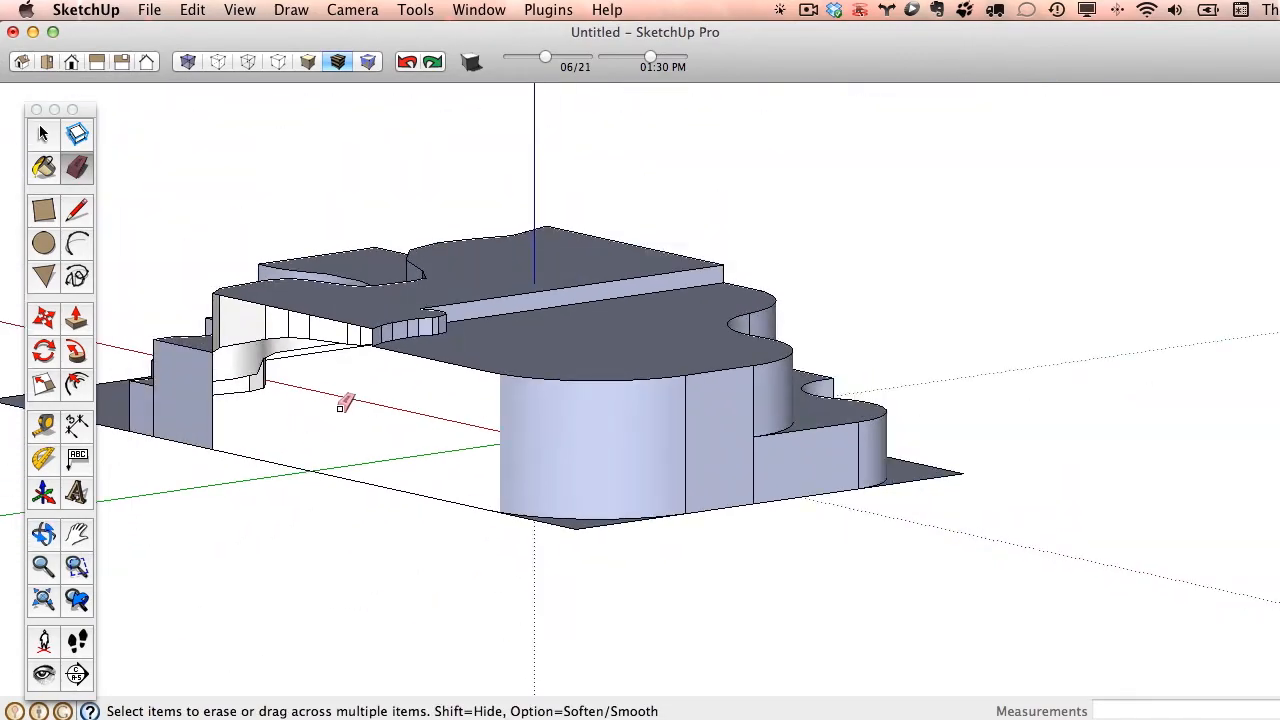
{"action": "mouse_move", "coordinate": [346, 403]}
{"action": "middle_mouse_down"}
{"action": "mouse_move", "coordinate": [449, 534]}
{"action": "mouse_move", "coordinate": [449, 523]}
{"action": "middle_mouse_up"}
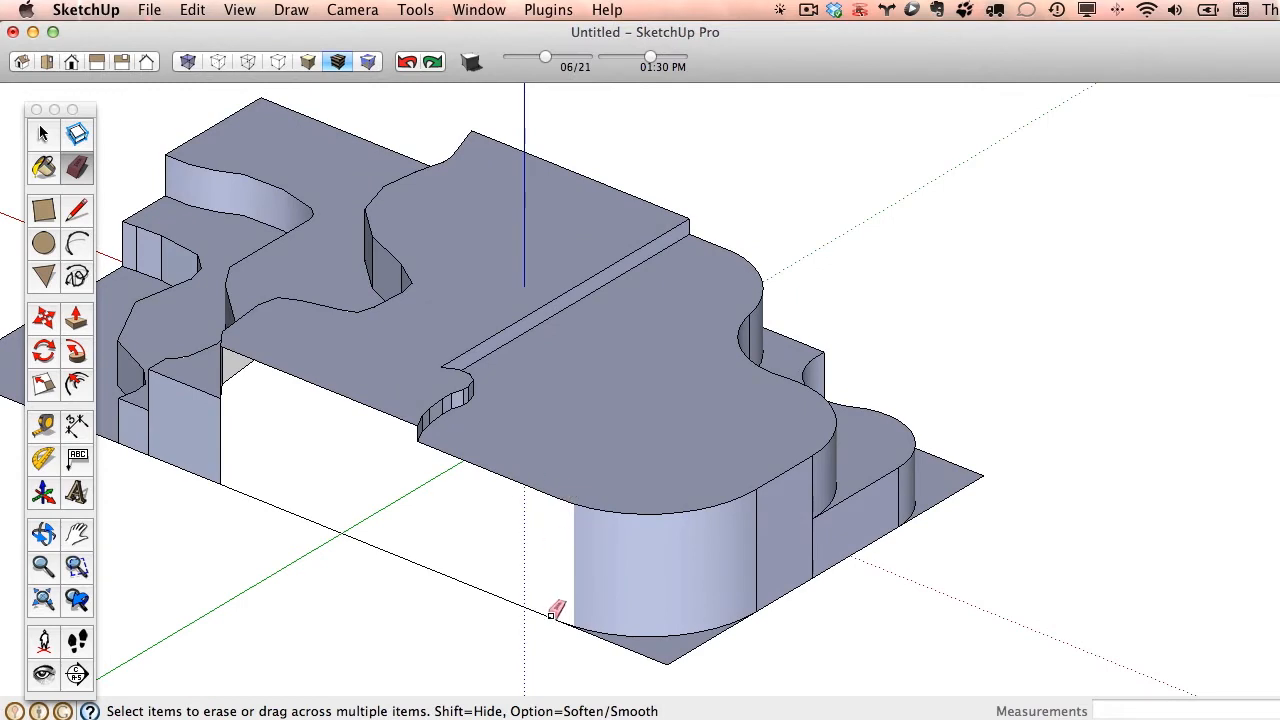
{"action": "left_click", "coordinate": [407, 64]}
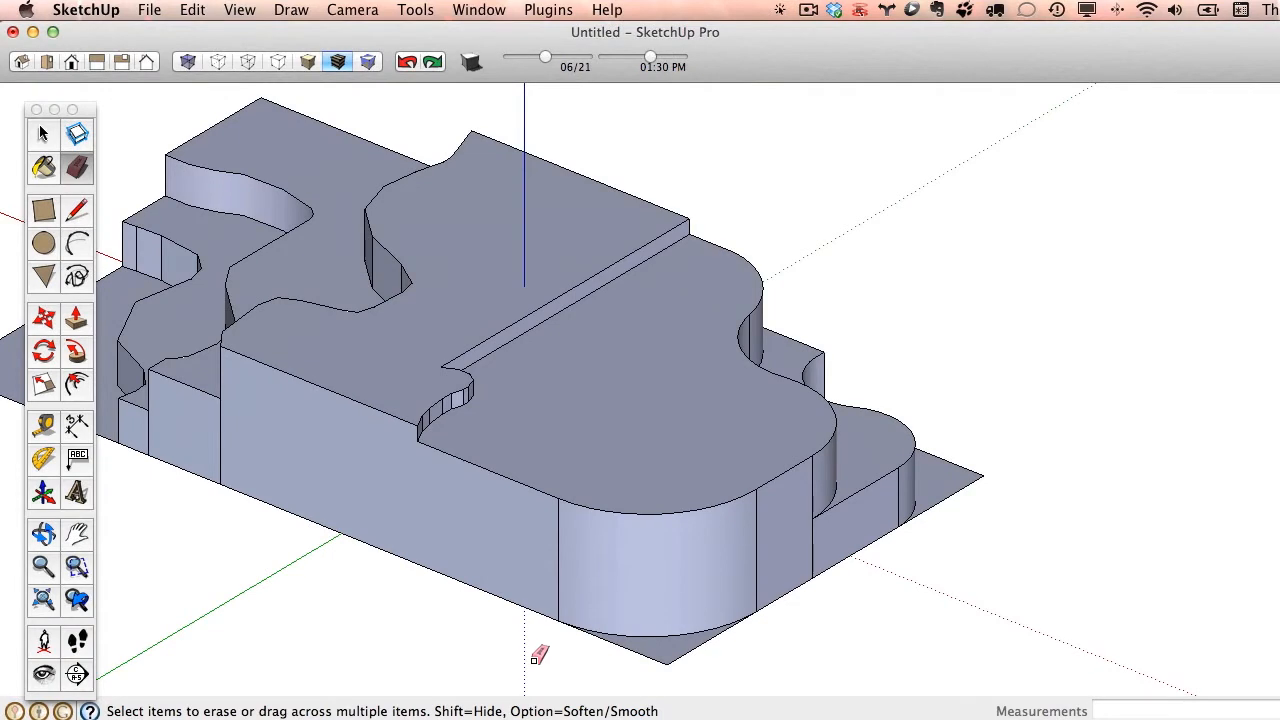
- Soften the vertical seams on both sides of the rounded corner and between the arc segments of the curved terrace walls
{"action": "key", "text": "alt"}
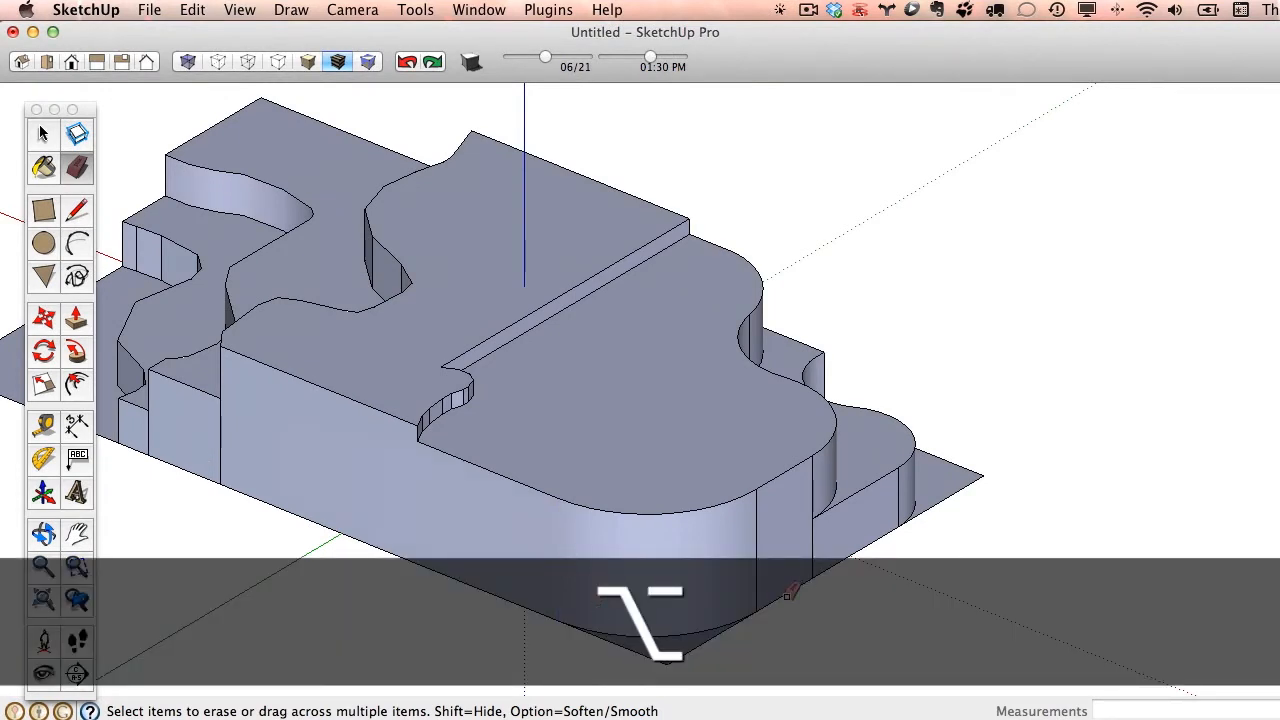
{"action": "key", "text": "alt"}
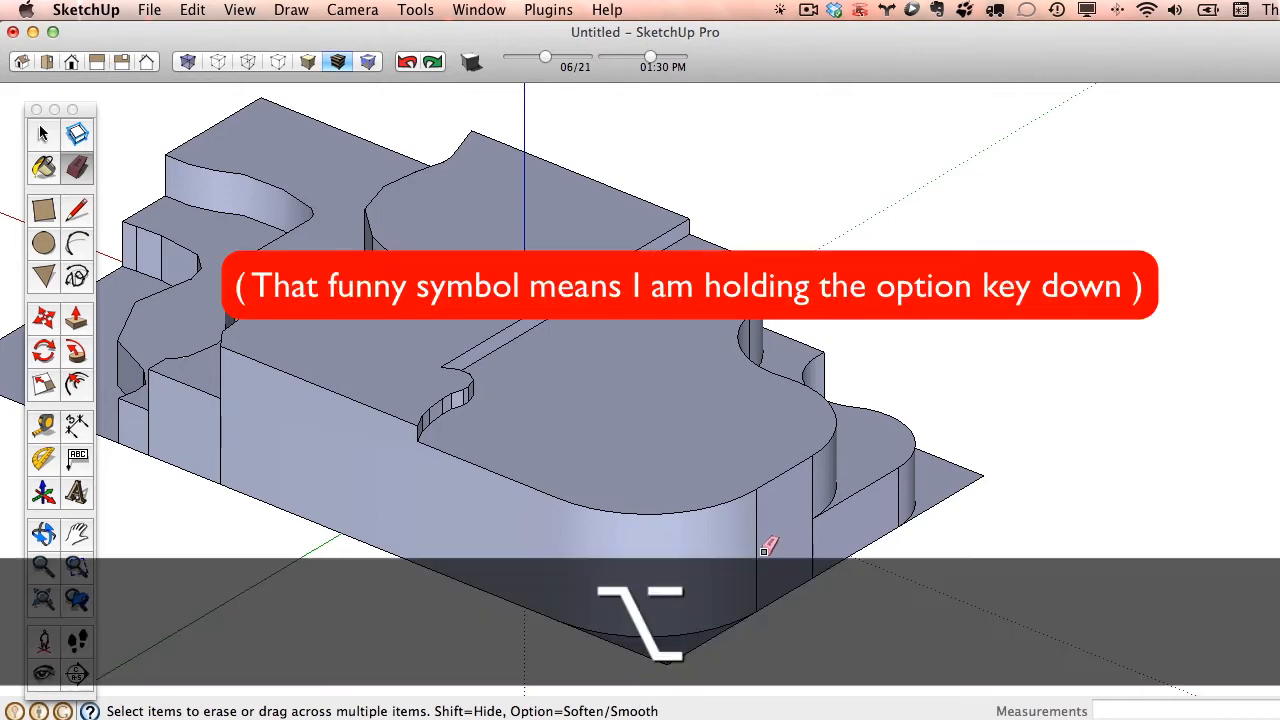
{"action": "middle_click_drag", "start_coordinate": [1060, 554], "coordinate": [505, 550], "text": "alt"}
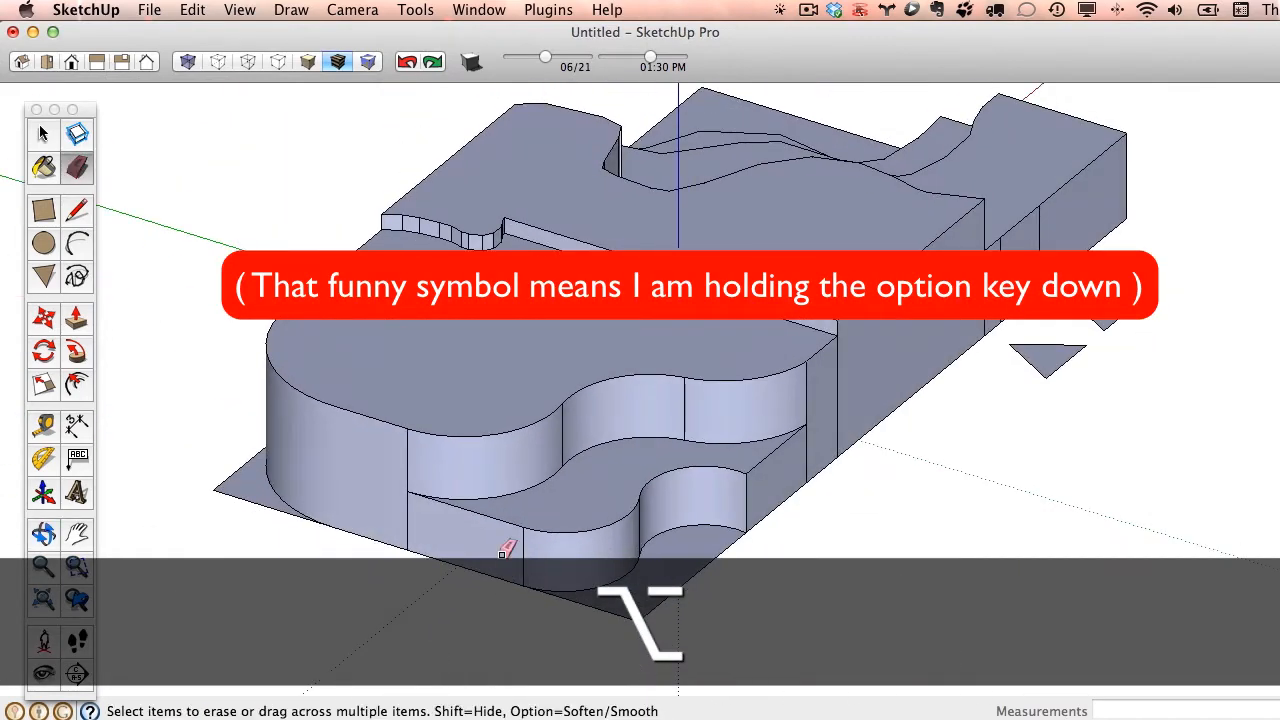
{"action": "left_click", "coordinate": [685, 406], "text": "alt"}
{"action": "mouse_move", "coordinate": [523, 551]}
{"action": "middle_mouse_down"}
{"action": "mouse_move", "coordinate": [866, 471]}
{"action": "mouse_move", "coordinate": [1000, 531]}
{"action": "mouse_move", "coordinate": [986, 486]}
{"action": "mouse_move", "coordinate": [689, 507]}
{"action": "mouse_move", "coordinate": [632, 449]}
{"action": "mouse_move", "coordinate": [574, 514]}
{"action": "middle_mouse_up"}
- Soften the vertical edges between the facets of the highest freehand terrace wall so that it reads as one smooth surface
{"action": "key", "text": "alt"}
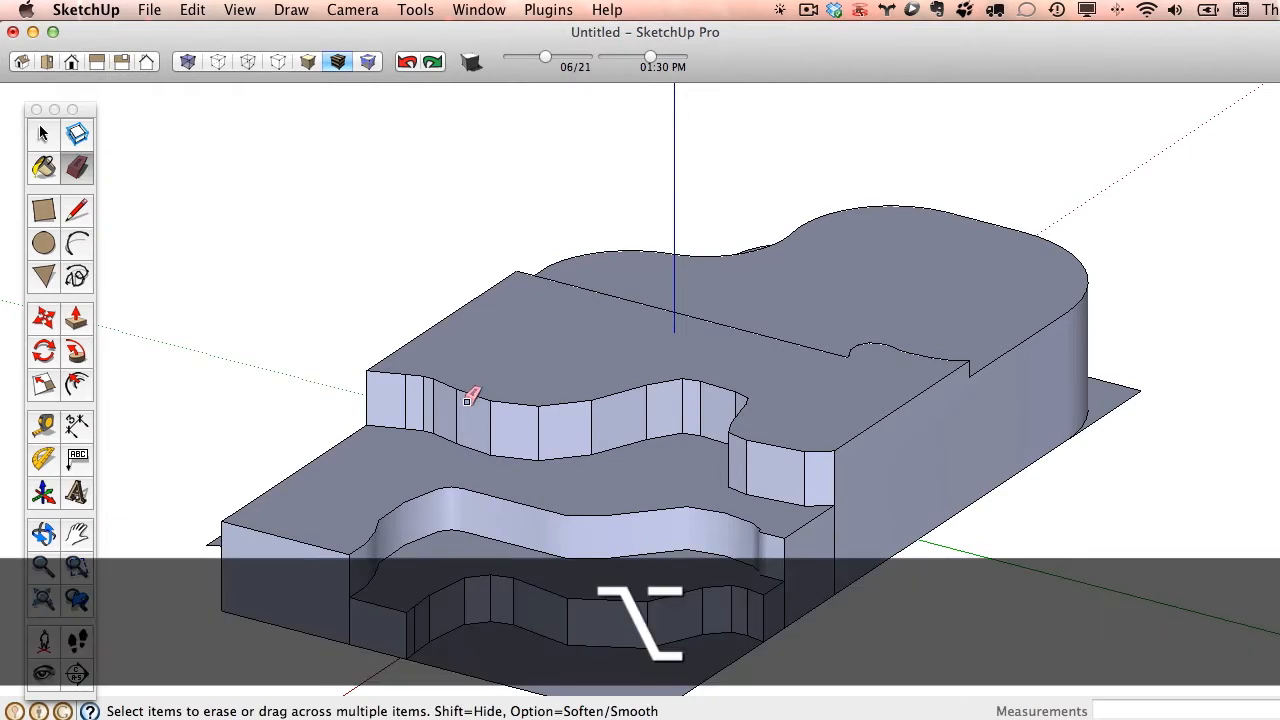
{"action": "mouse_move", "coordinate": [403, 401]}
{"action": "left_mouse_down", "text": "alt"}
{"action": "mouse_move", "coordinate": [528, 426]}
{"action": "mouse_move", "coordinate": [651, 410]}
{"action": "left_mouse_up", "text": "alt"}
{"action": "left_click_drag", "start_coordinate": [530, 430], "coordinate": [549, 430], "text": "alt"}
{"action": "left_click_drag", "start_coordinate": [679, 418], "coordinate": [722, 405], "text": "alt"}
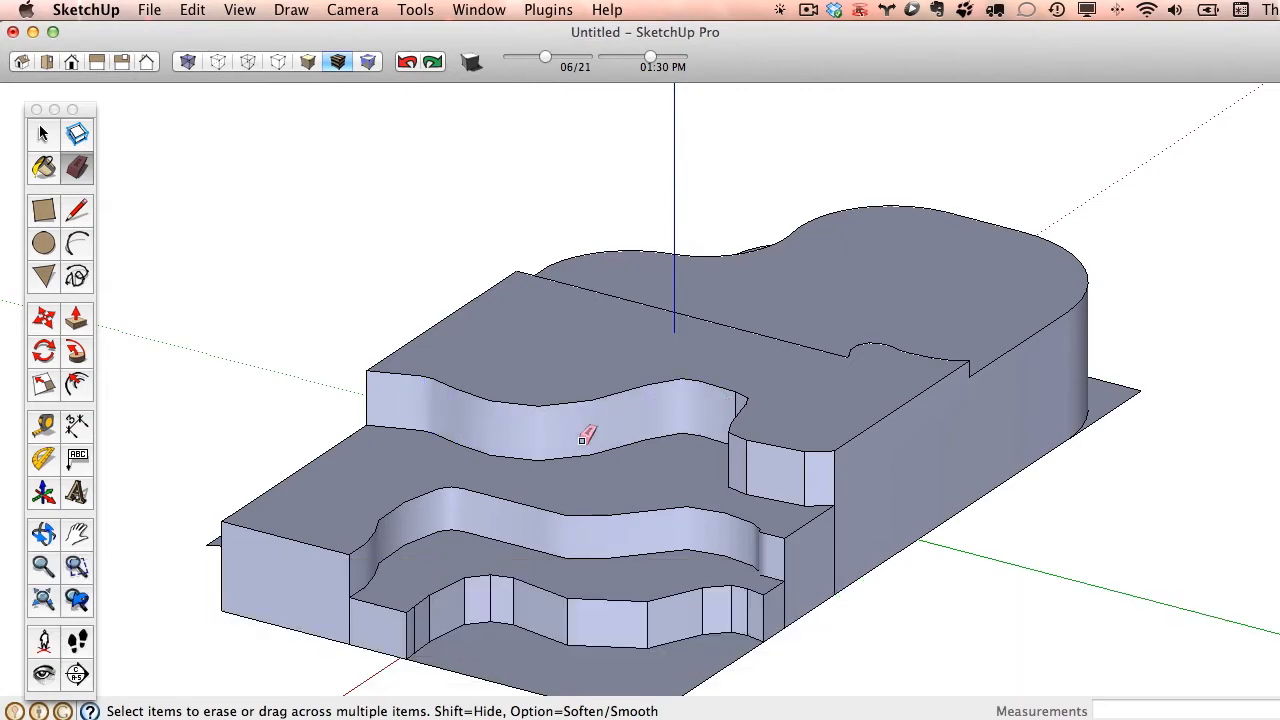
{"action": "mouse_move", "coordinate": [583, 431]}
{"action": "middle_mouse_down"}
{"action": "mouse_move", "coordinate": [894, 403]}
{"action": "mouse_move", "coordinate": [636, 394]}
{"action": "mouse_move", "coordinate": [517, 409]}
{"action": "mouse_move", "coordinate": [931, 457]}
{"action": "mouse_move", "coordinate": [619, 447]}
{"action": "middle_mouse_up"}
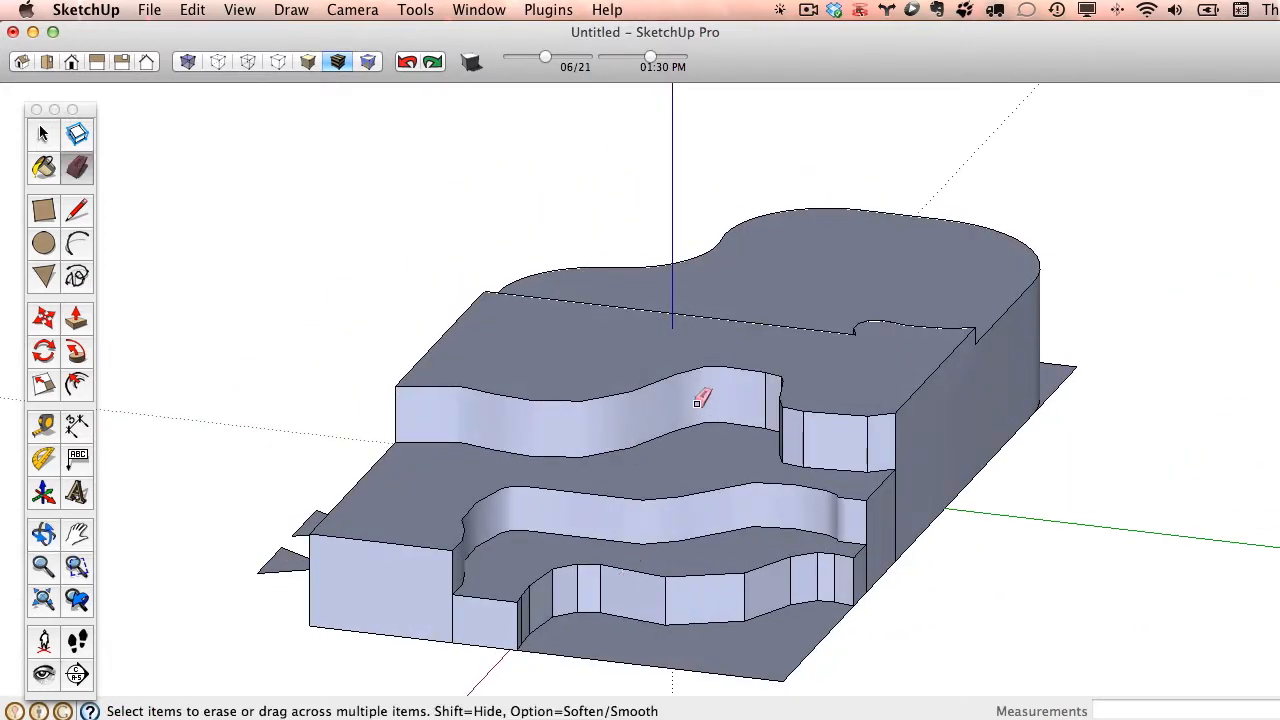
{"action": "mouse_move", "coordinate": [686, 400]}
{"action": "middle_mouse_down"}
{"action": "mouse_move", "coordinate": [917, 434]}
{"action": "mouse_move", "coordinate": [869, 449]}
{"action": "mouse_move", "coordinate": [558, 439]}
{"action": "mouse_move", "coordinate": [300, 377]}
{"action": "mouse_move", "coordinate": [723, 491]}
{"action": "mouse_move", "coordinate": [640, 400]}
{"action": "mouse_move", "coordinate": [775, 420]}
{"action": "mouse_move", "coordinate": [943, 406]}
{"action": "middle_mouse_up"}
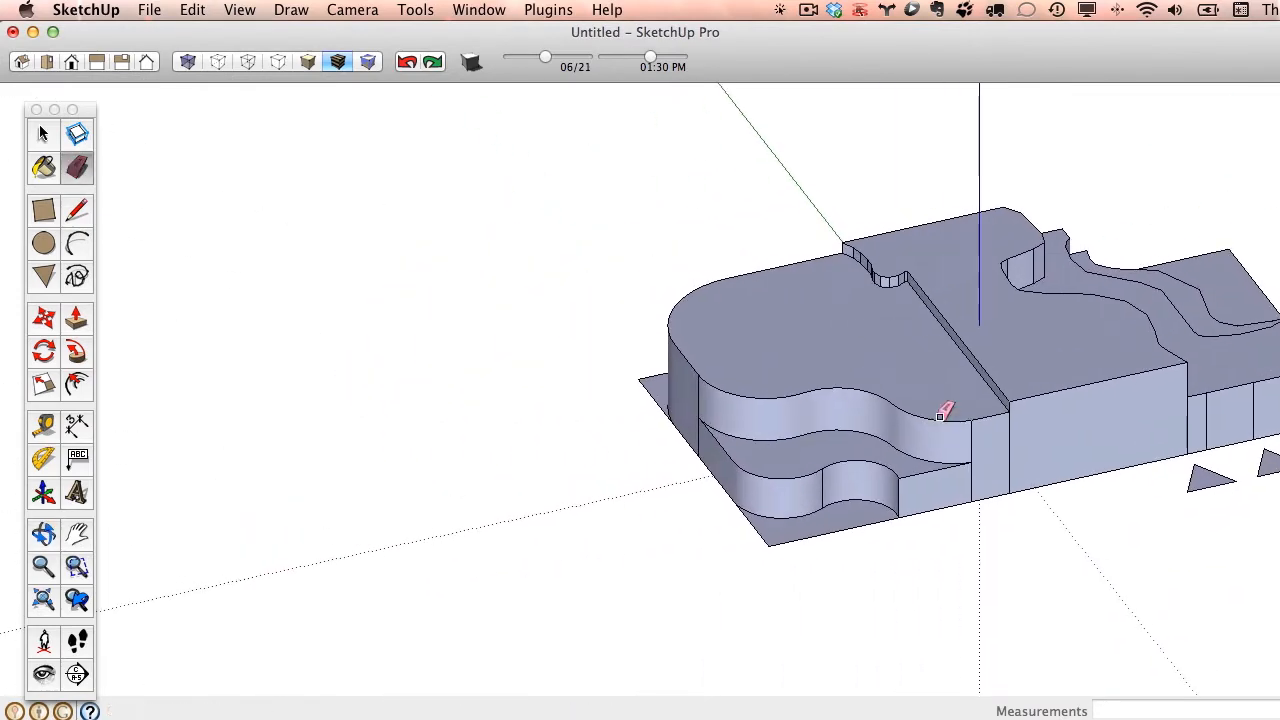
- Draw an eight-sided polygon on the ground along the red axis, beside the terraced model
{"action": "left_click", "coordinate": [45, 278]}
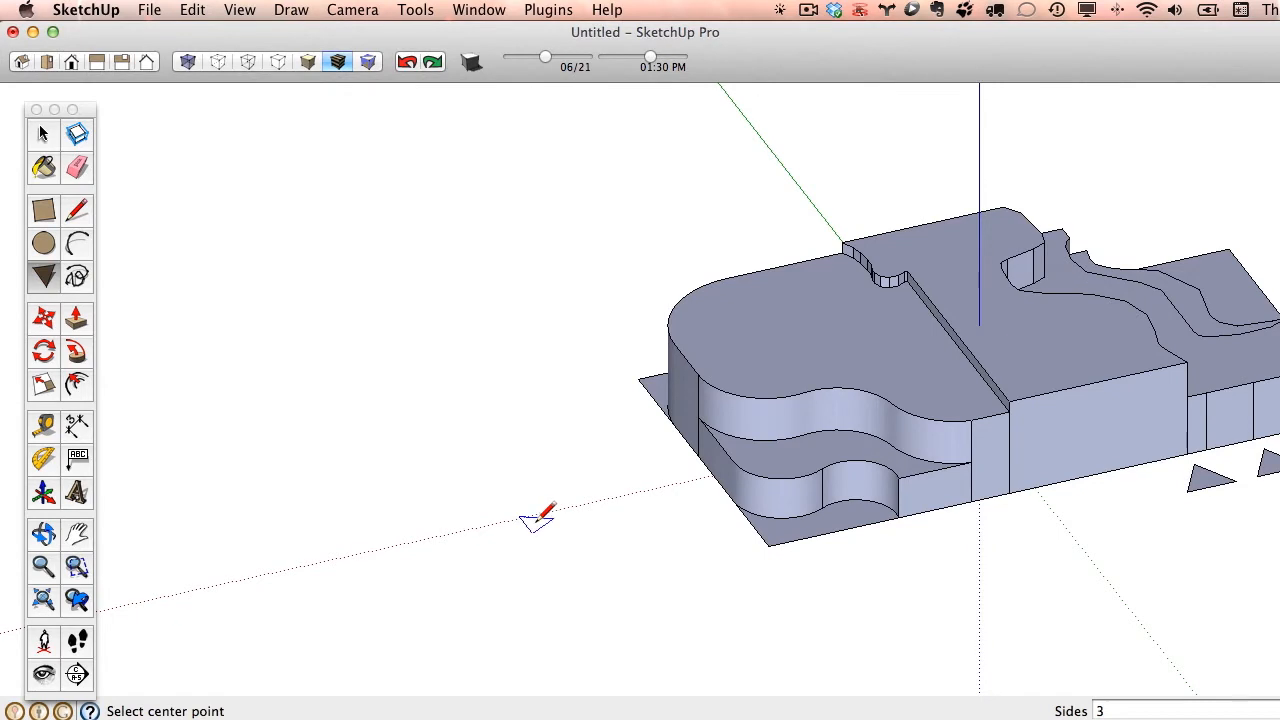
{"action": "type", "text": "8s"}
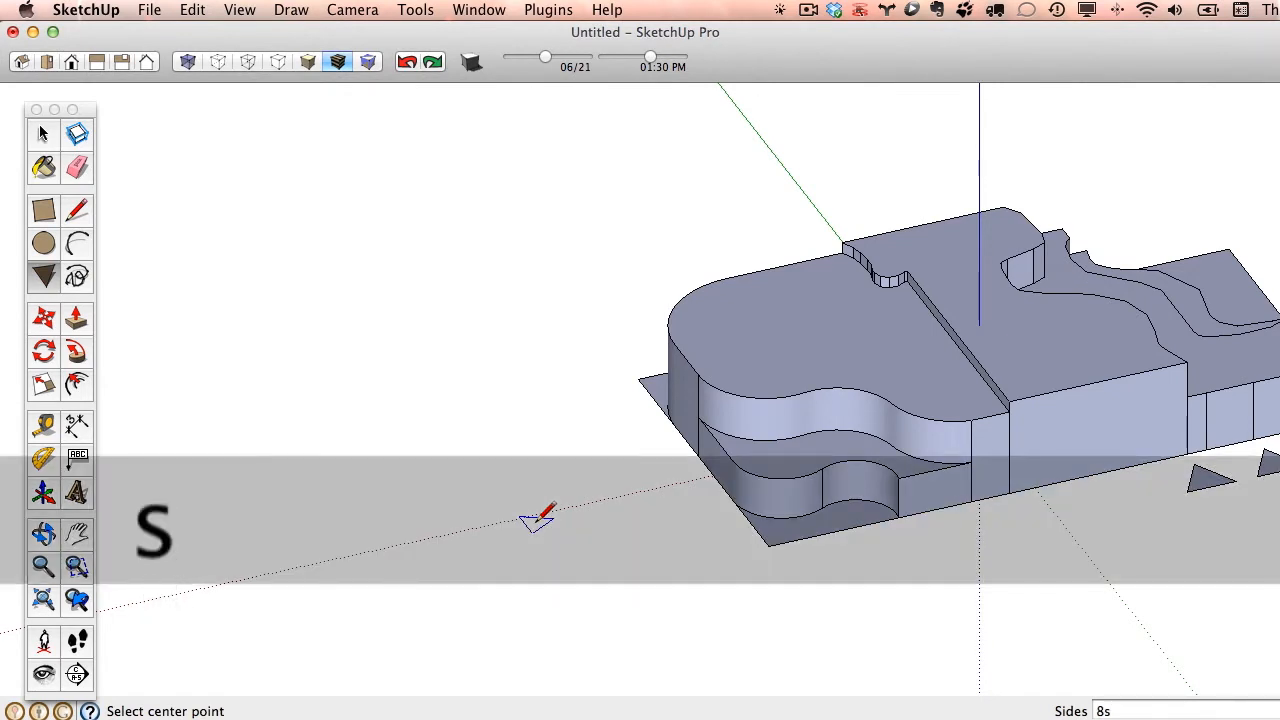
{"action": "key", "text": "Return"}
{"action": "left_click", "coordinate": [535, 521]}
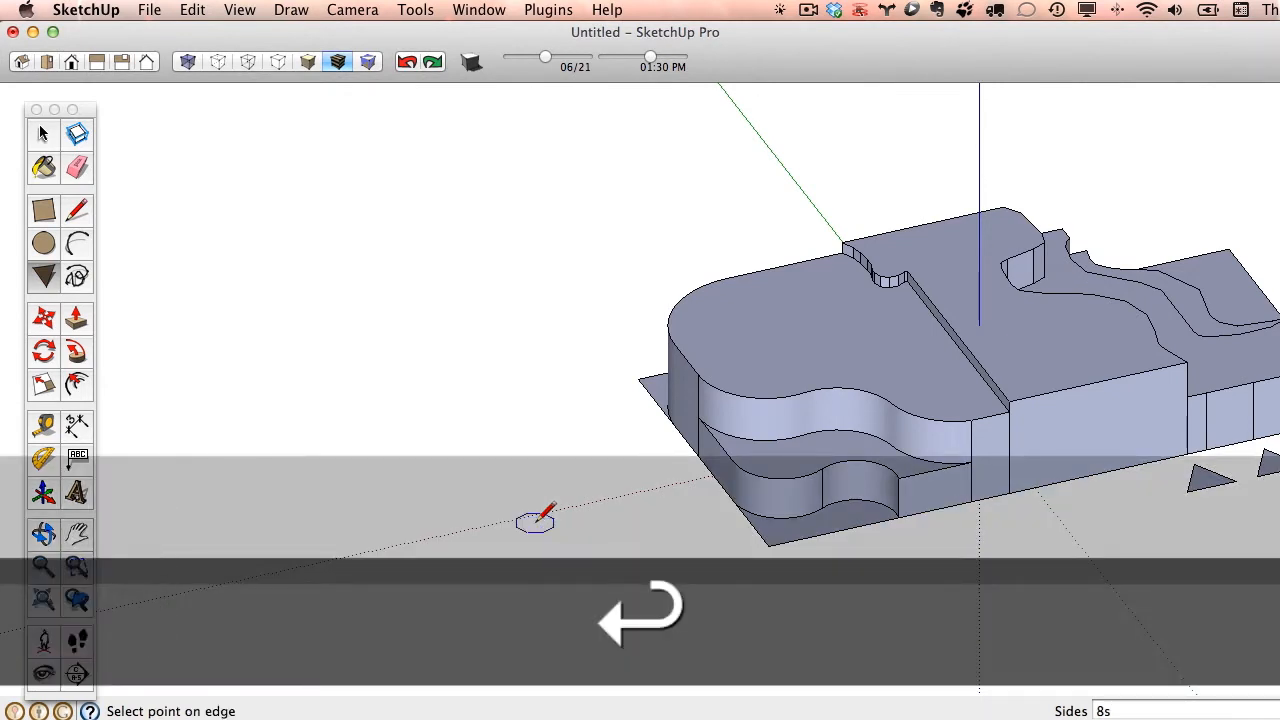
{"action": "left_click", "coordinate": [602, 502]}
- Pull the octagon up 11' 7" into a column
{"action": "key", "text": "p"}
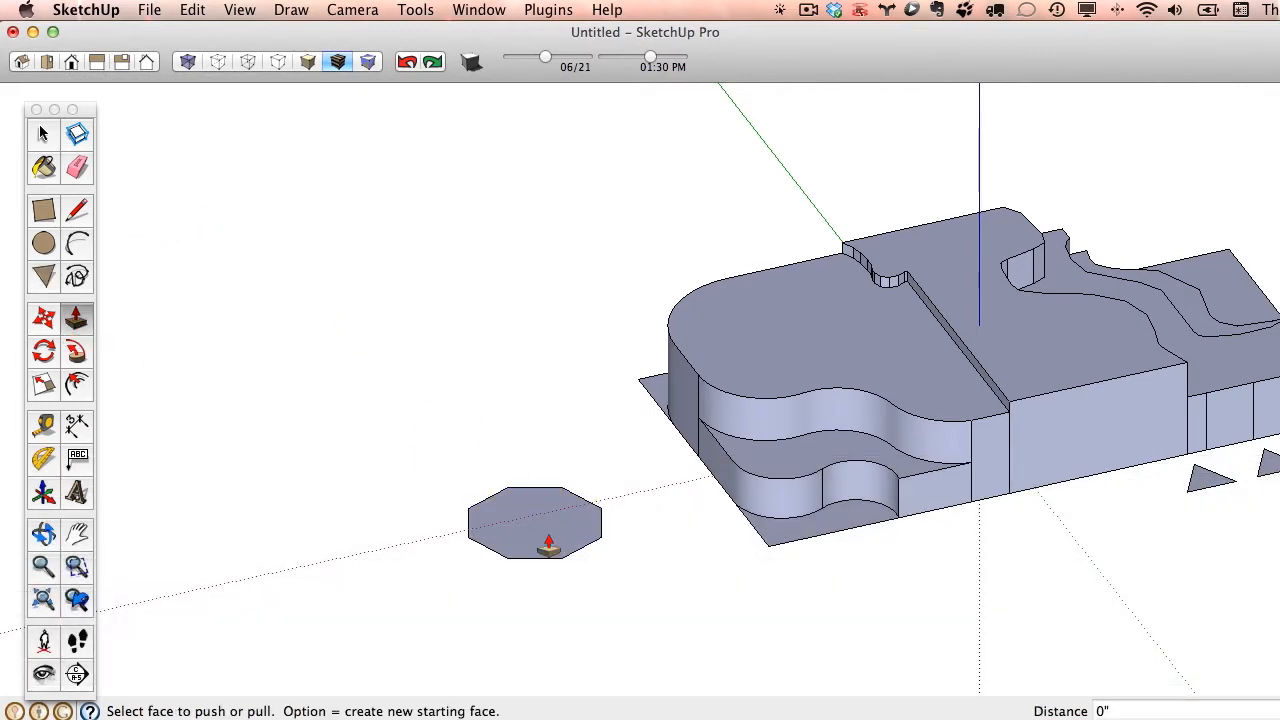
{"action": "left_click_drag", "start_coordinate": [534, 520], "coordinate": [566, 326]}
{"action": "key", "text": "o"}
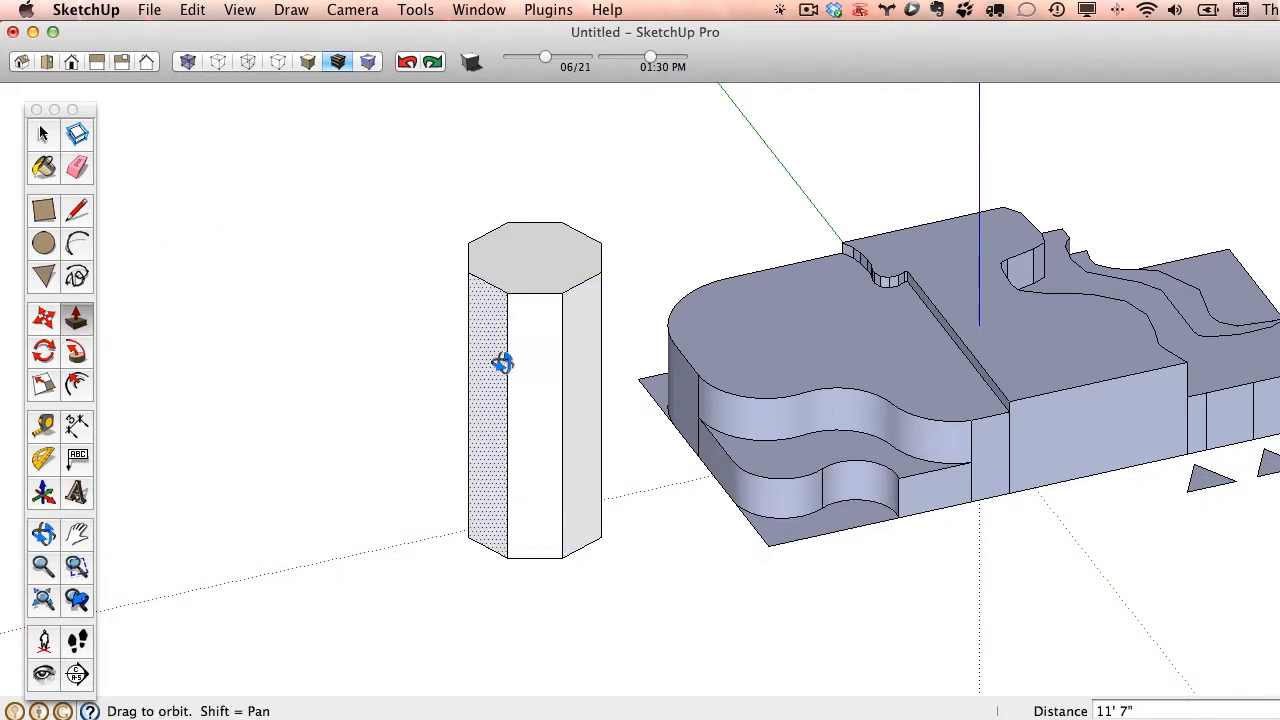
{"action": "left_click_drag", "start_coordinate": [500, 363], "coordinate": [371, 320]}
{"action": "key", "text": "p"}
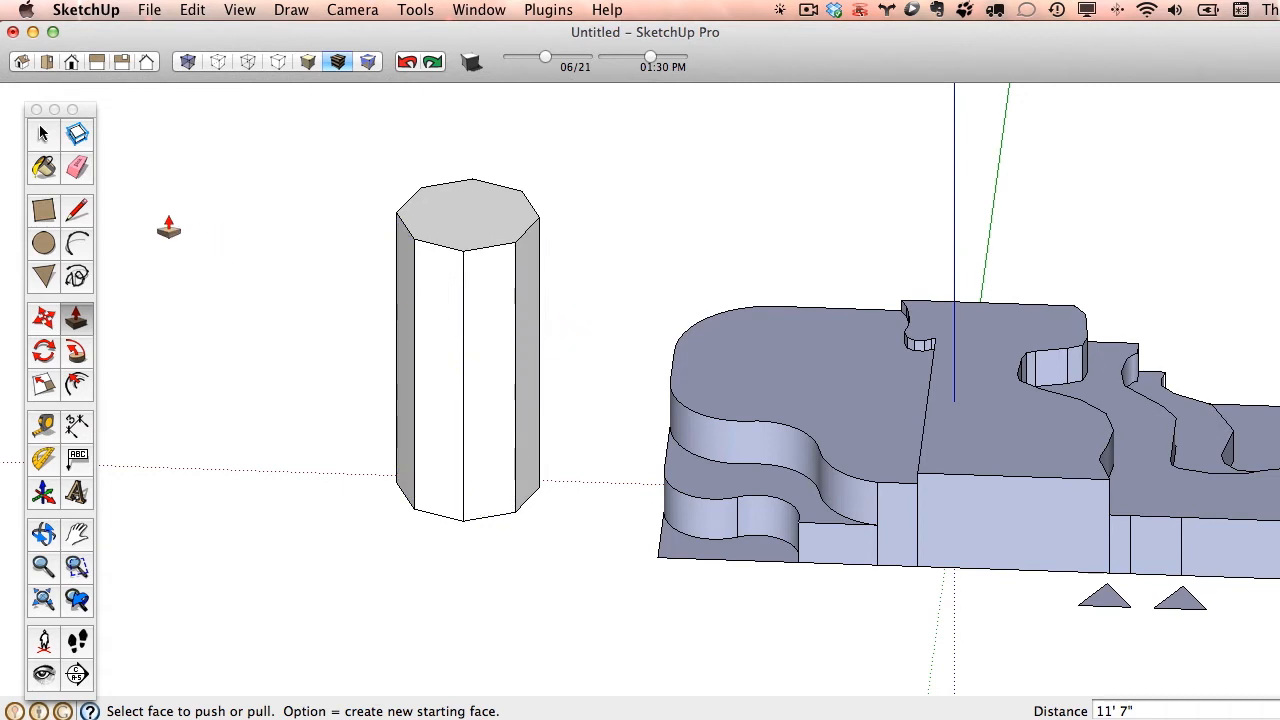
- Soften the vertical edges on one side of the octagonal column to blend its faces
{"action": "left_click", "coordinate": [78, 168]}
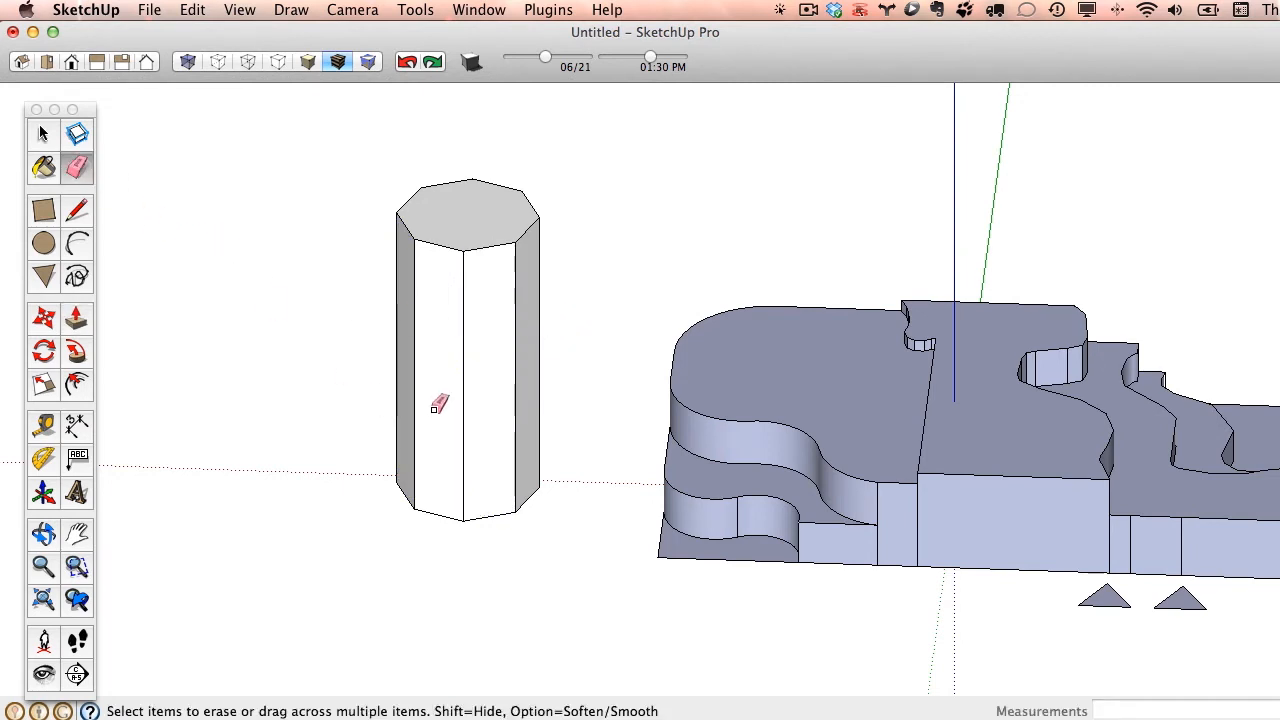
{"action": "key", "text": "alt"}
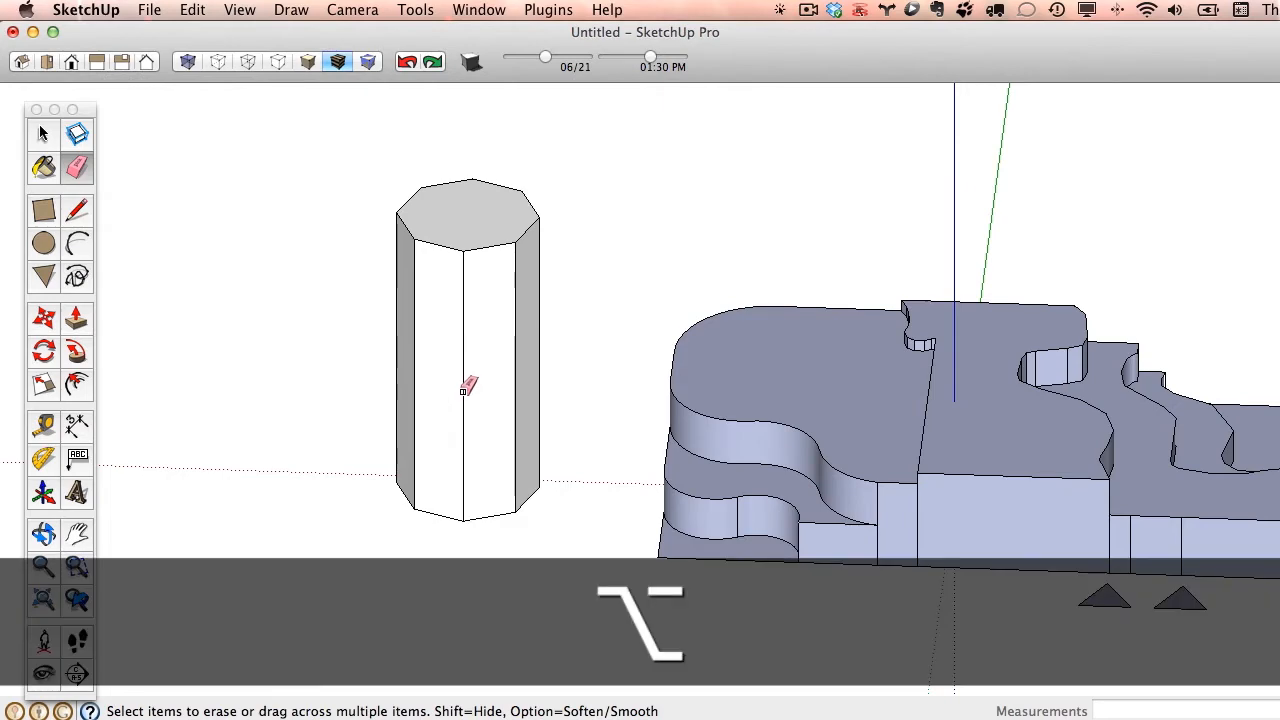
{"action": "mouse_move", "coordinate": [463, 391]}
{"action": "left_mouse_down", "text": "alt"}
{"action": "mouse_move", "coordinate": [505, 385]}
{"action": "mouse_move", "coordinate": [517, 357]}
{"action": "left_mouse_up", "text": "alt"}
{"action": "mouse_move", "coordinate": [517, 357]}
{"action": "middle_mouse_down"}
{"action": "mouse_move", "coordinate": [620, 414]}
{"action": "mouse_move", "coordinate": [603, 434]}
{"action": "mouse_move", "coordinate": [181, 384]}
{"action": "mouse_move", "coordinate": [203, 263]}
{"action": "mouse_move", "coordinate": [443, 429]}
{"action": "mouse_move", "coordinate": [486, 365]}
{"action": "middle_mouse_up"}
{"action": "key", "text": "alt"}
{"action": "left_click_drag", "start_coordinate": [457, 287], "coordinate": [423, 297], "text": "alt"}
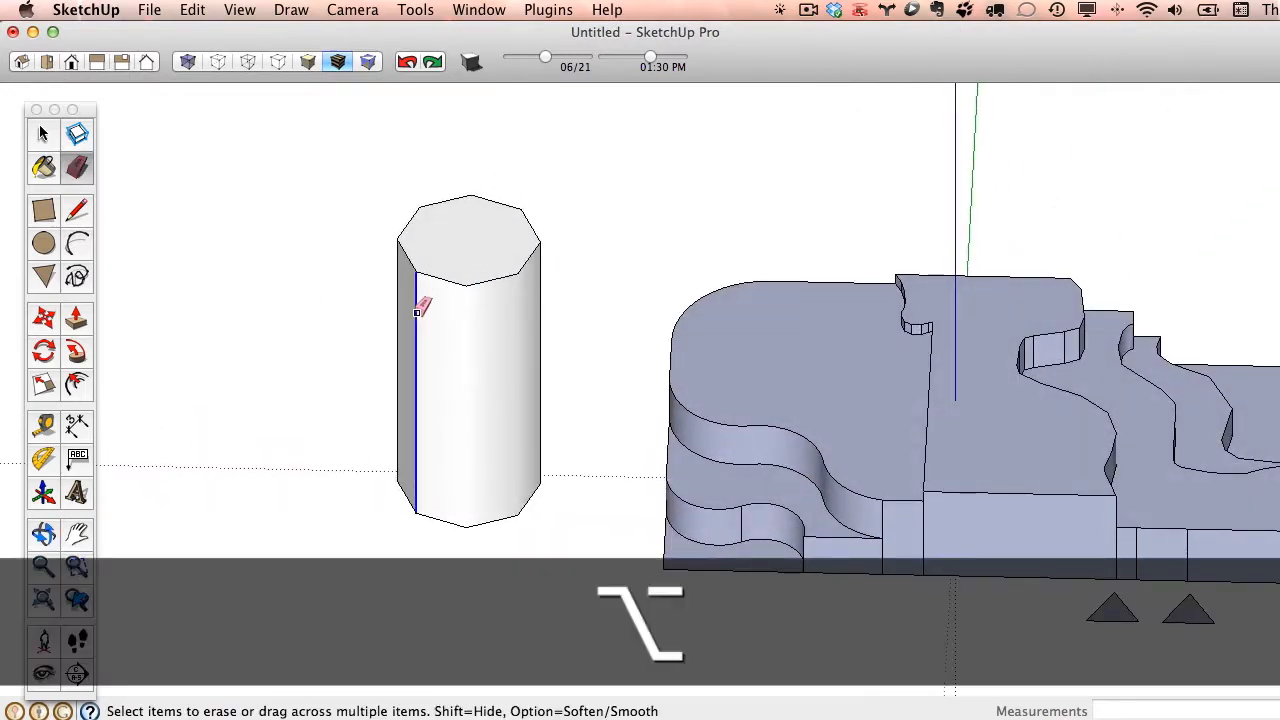
- Hide three neighbouring vertical edges on the opposite side of the octagonal column without softening them
{"action": "mouse_move", "coordinate": [423, 297]}
{"action": "middle_mouse_down"}
{"action": "mouse_move", "coordinate": [597, 380]}
{"action": "mouse_move", "coordinate": [914, 177]}
{"action": "mouse_move", "coordinate": [403, 257]}
{"action": "mouse_move", "coordinate": [283, 183]}
{"action": "mouse_move", "coordinate": [403, 217]}
{"action": "mouse_move", "coordinate": [810, 268]}
{"action": "mouse_move", "coordinate": [571, 337]}
{"action": "mouse_move", "coordinate": [280, 206]}
{"action": "mouse_move", "coordinate": [669, 334]}
{"action": "mouse_move", "coordinate": [570, 372]}
{"action": "mouse_move", "coordinate": [814, 406]}
{"action": "mouse_move", "coordinate": [443, 234]}
{"action": "mouse_move", "coordinate": [829, 334]}
{"action": "mouse_move", "coordinate": [1020, 409]}
{"action": "middle_mouse_up"}
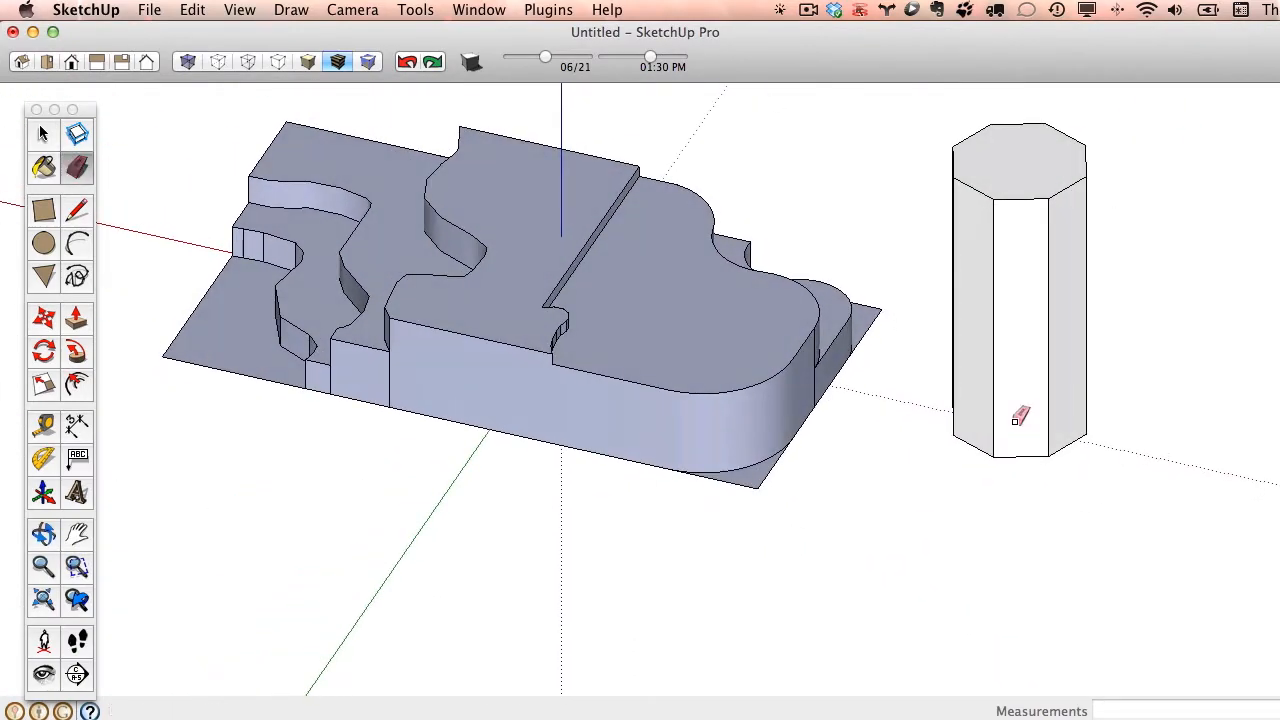
{"action": "left_click", "coordinate": [992, 305], "text": "shift"}
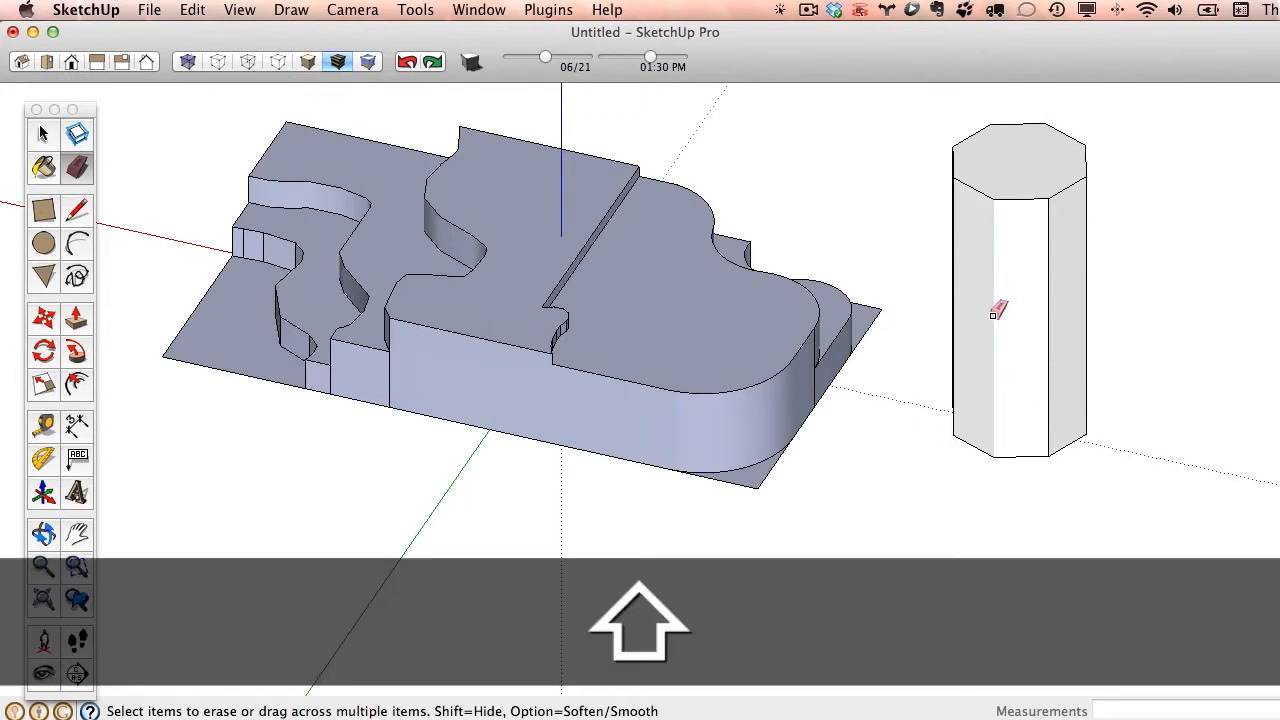
{"action": "left_click", "coordinate": [1048, 316], "text": "shift"}
{"action": "left_click", "coordinate": [1086, 283], "text": "shift"}
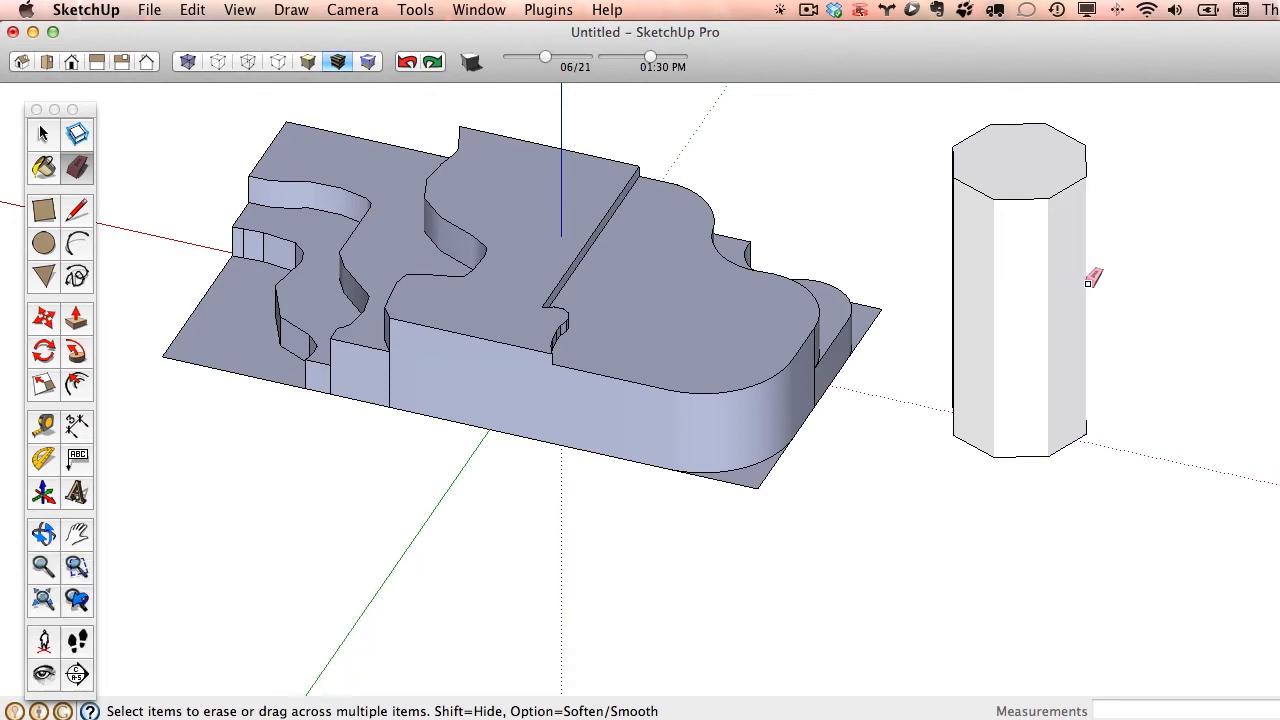
- Show hidden geometry to compare the softened terrace wall edges with the hidden column edges, and turn it off again
{"action": "middle_click_drag", "start_coordinate": [1086, 284], "coordinate": [845, 322]}
{"action": "scroll", "coordinate": [878, 420], "scroll_direction": "up", "scroll_amount": 5}
{"action": "mouse_move", "coordinate": [880, 418]}
{"action": "middle_mouse_down"}
{"action": "mouse_move", "coordinate": [686, 371]}
{"action": "mouse_move", "coordinate": [1103, 371]}
{"action": "mouse_move", "coordinate": [803, 369]}
{"action": "mouse_move", "coordinate": [1171, 409]}
{"action": "mouse_move", "coordinate": [1095, 371]}
{"action": "middle_mouse_up"}
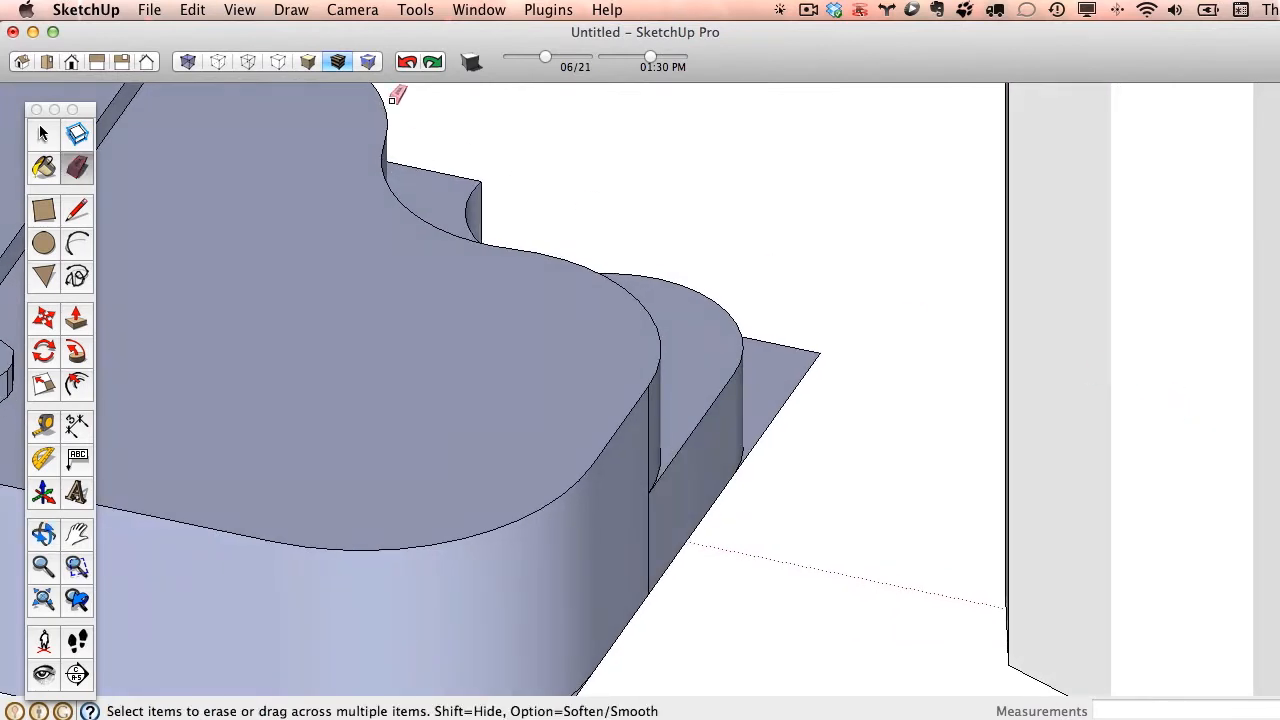
{"action": "left_click", "coordinate": [240, 12]}
{"action": "left_click", "coordinate": [264, 82]}
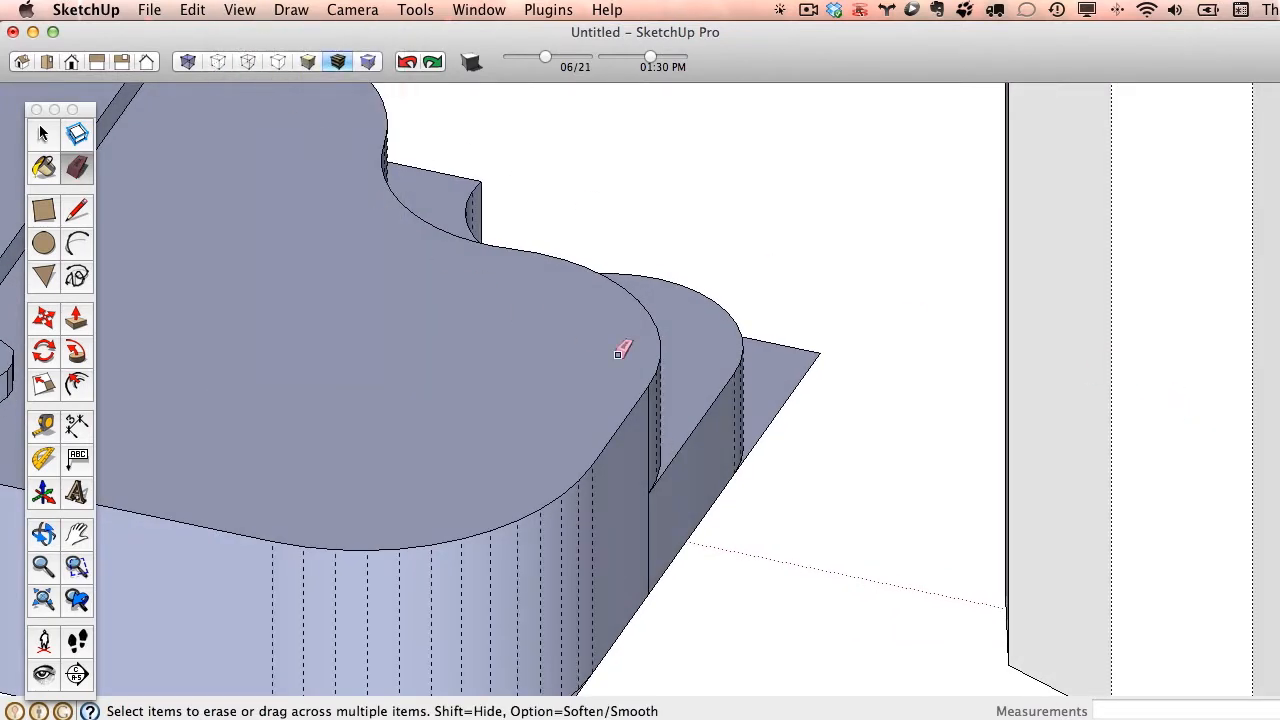
{"action": "scroll", "coordinate": [1120, 503], "scroll_direction": "down", "scroll_amount": 3}
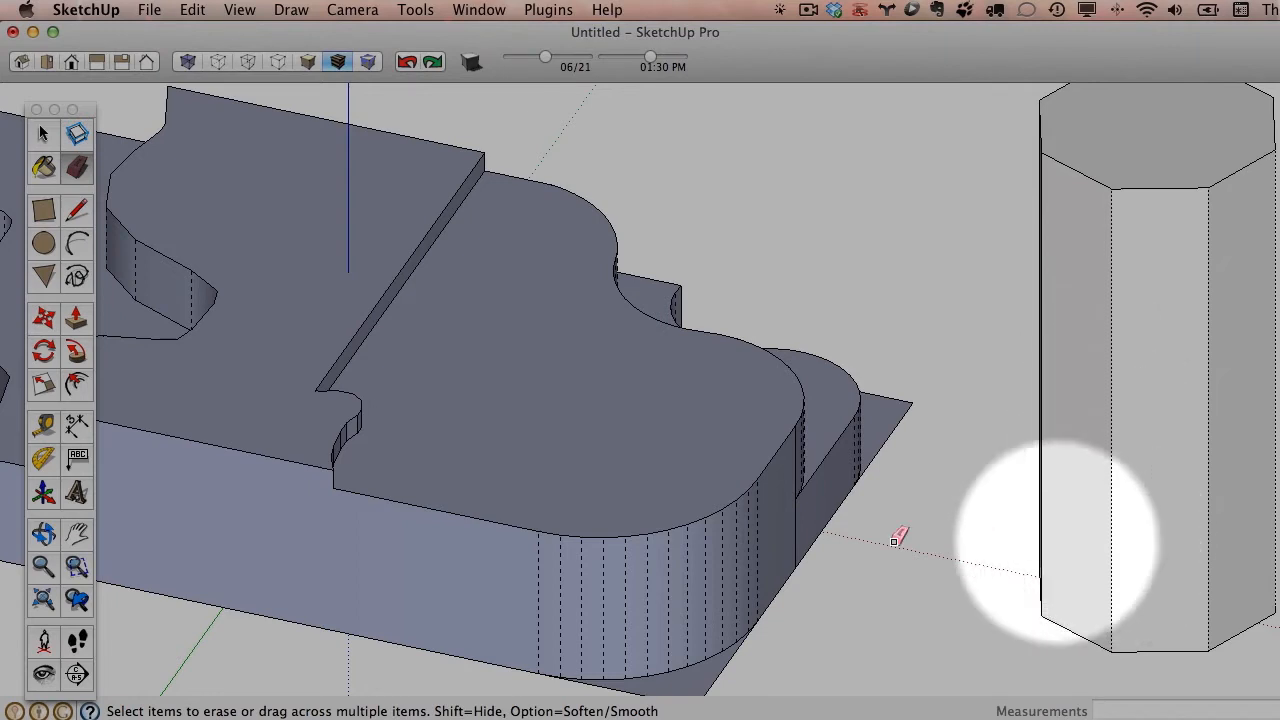
{"action": "scroll", "coordinate": [677, 551], "scroll_direction": "down", "scroll_amount": 3}
{"action": "scroll", "coordinate": [860, 222], "scroll_direction": "down", "scroll_amount": 3}
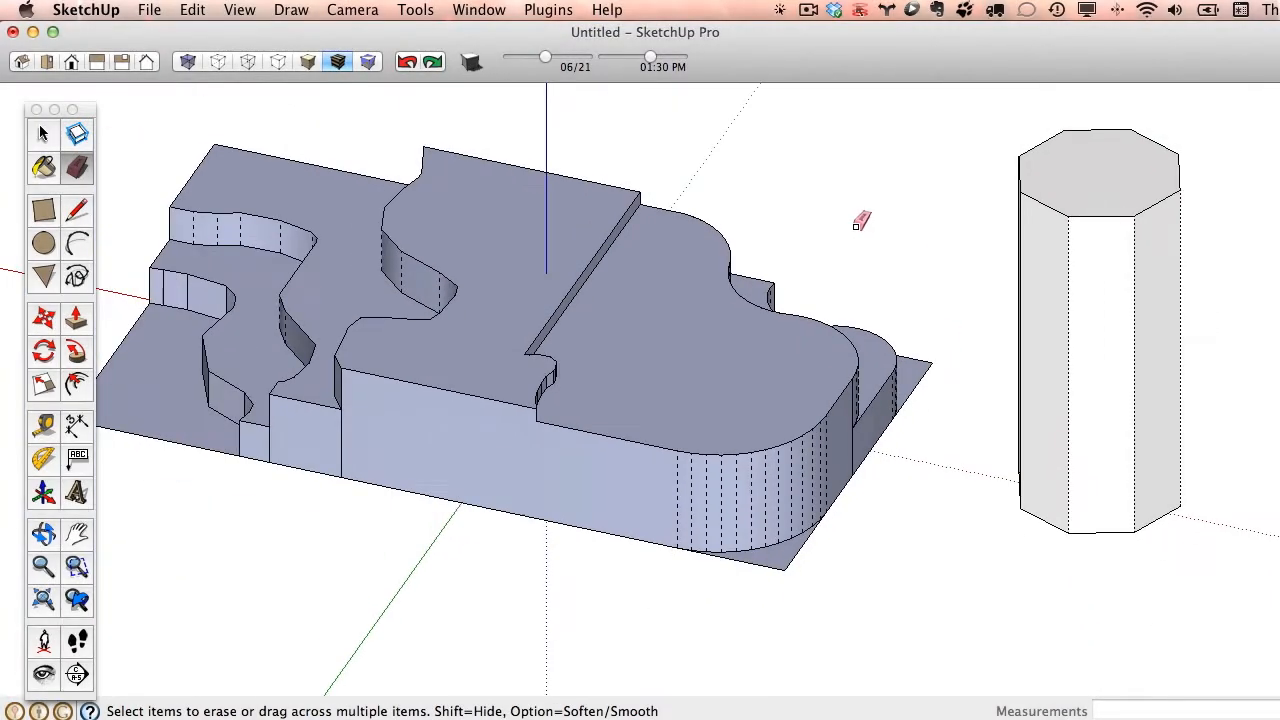
{"action": "left_click", "coordinate": [240, 10]}
{"action": "left_click", "coordinate": [309, 86]}
- Select the terraced model, the column and the small triangles together and delete them all
{"action": "key", "text": "o"}
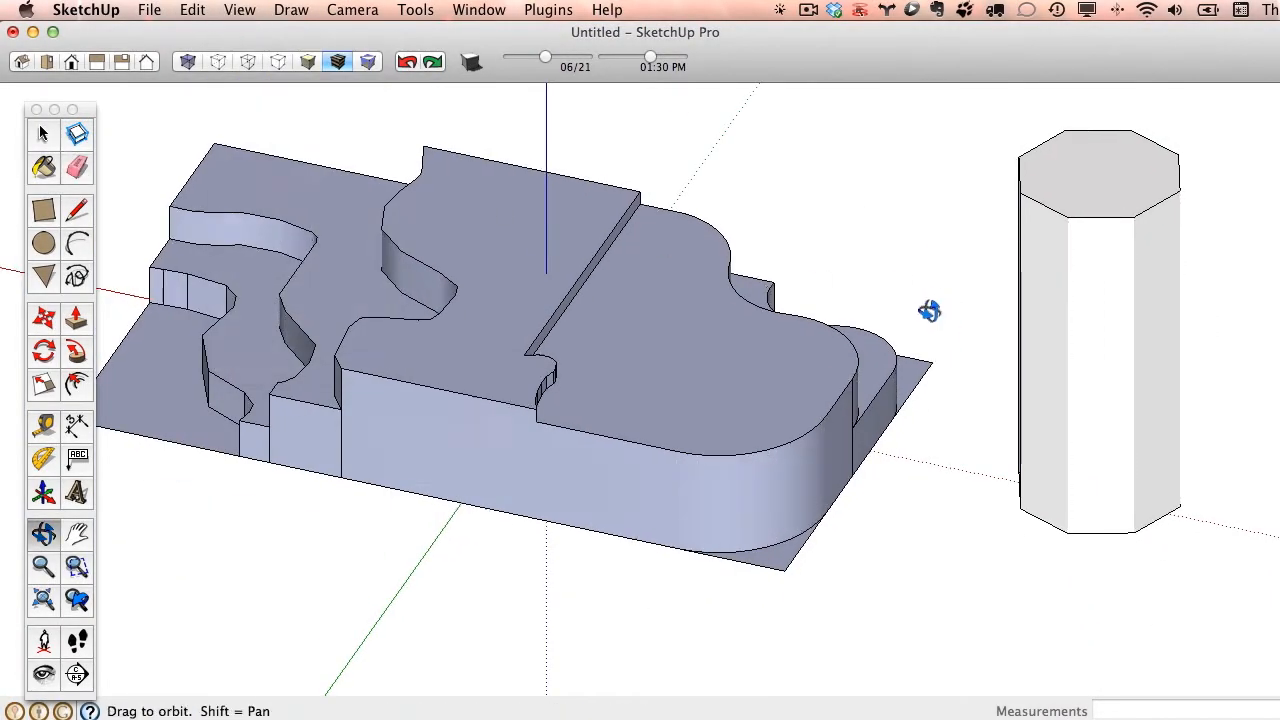
{"action": "mouse_move", "coordinate": [929, 311]}
{"action": "left_mouse_down"}
{"action": "mouse_move", "coordinate": [580, 369]}
{"action": "mouse_move", "coordinate": [766, 443]}
{"action": "mouse_move", "coordinate": [264, 390]}
{"action": "mouse_move", "coordinate": [237, 240]}
{"action": "mouse_move", "coordinate": [914, 443]}
{"action": "mouse_move", "coordinate": [1174, 457]}
{"action": "mouse_move", "coordinate": [720, 394]}
{"action": "left_mouse_up"}
{"action": "key", "text": "e"}
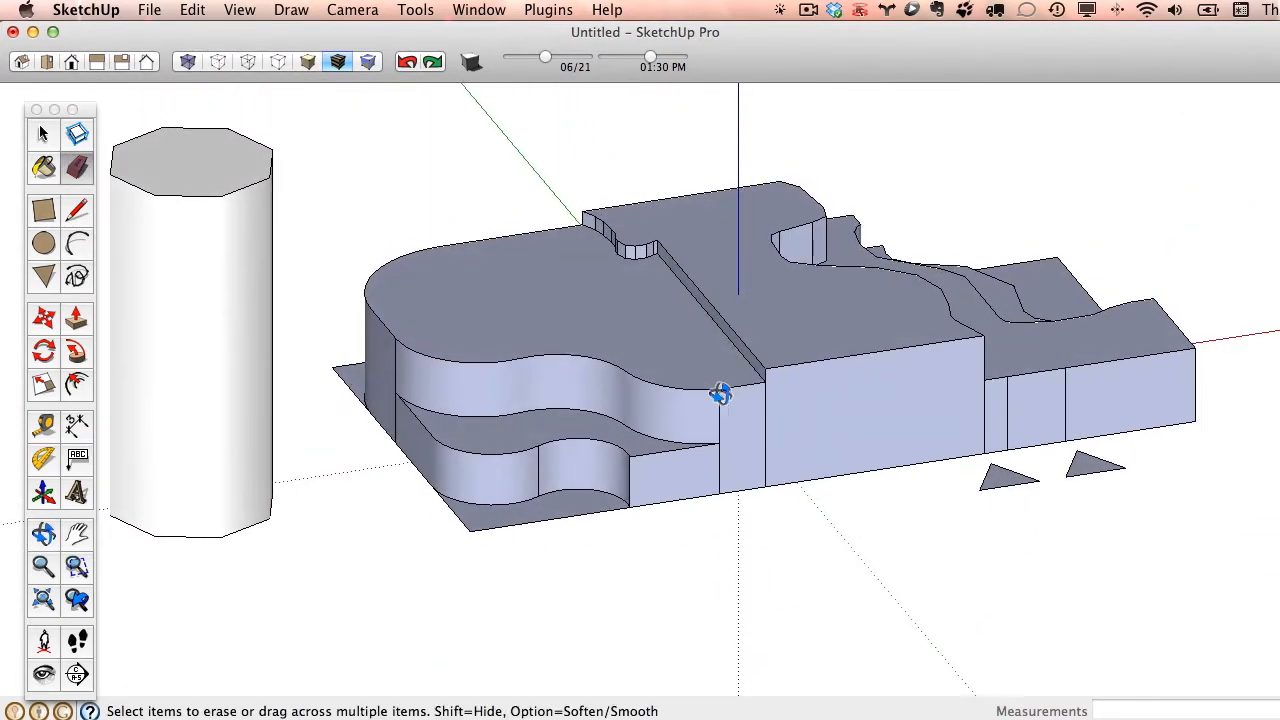
{"action": "scroll", "coordinate": [720, 394], "scroll_direction": "down", "scroll_amount": 8}
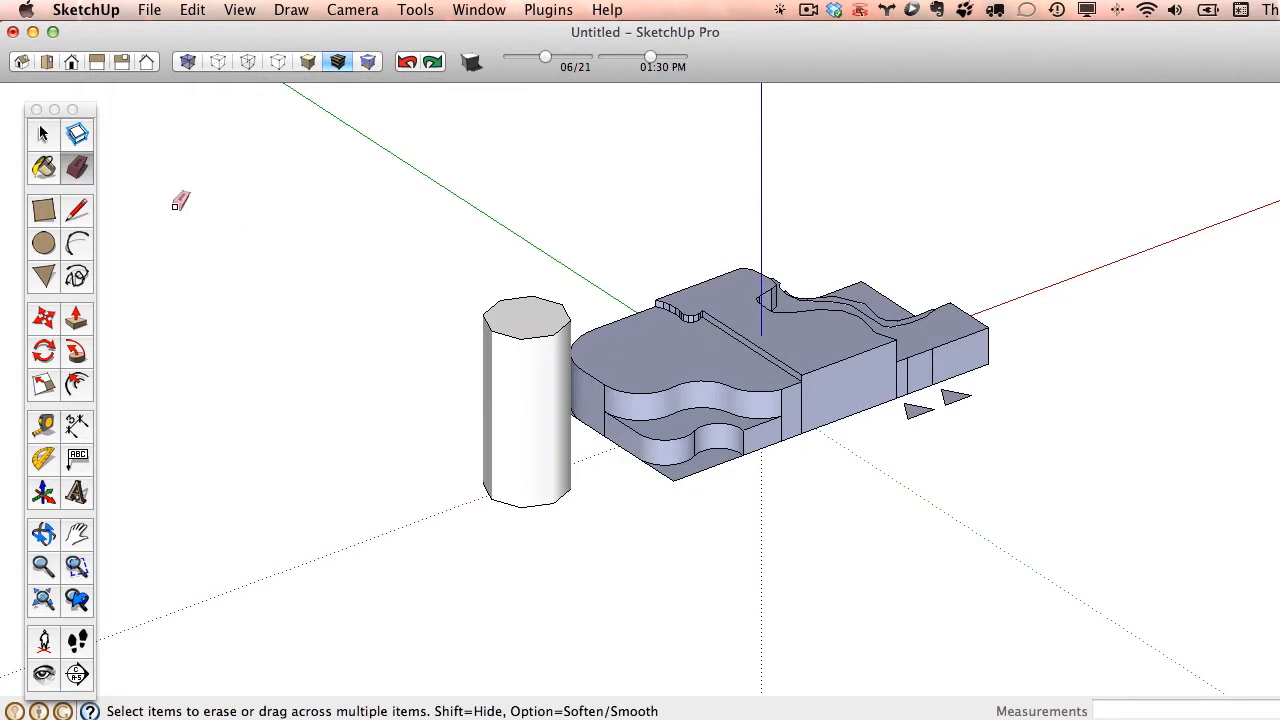
{"action": "left_click", "coordinate": [43, 137]}
{"action": "mouse_move", "coordinate": [366, 143]}
{"action": "left_mouse_down"}
{"action": "mouse_move", "coordinate": [891, 508]}
{"action": "mouse_move", "coordinate": [1150, 544]}
{"action": "left_mouse_up"}
{"action": "key", "text": "Delete"}
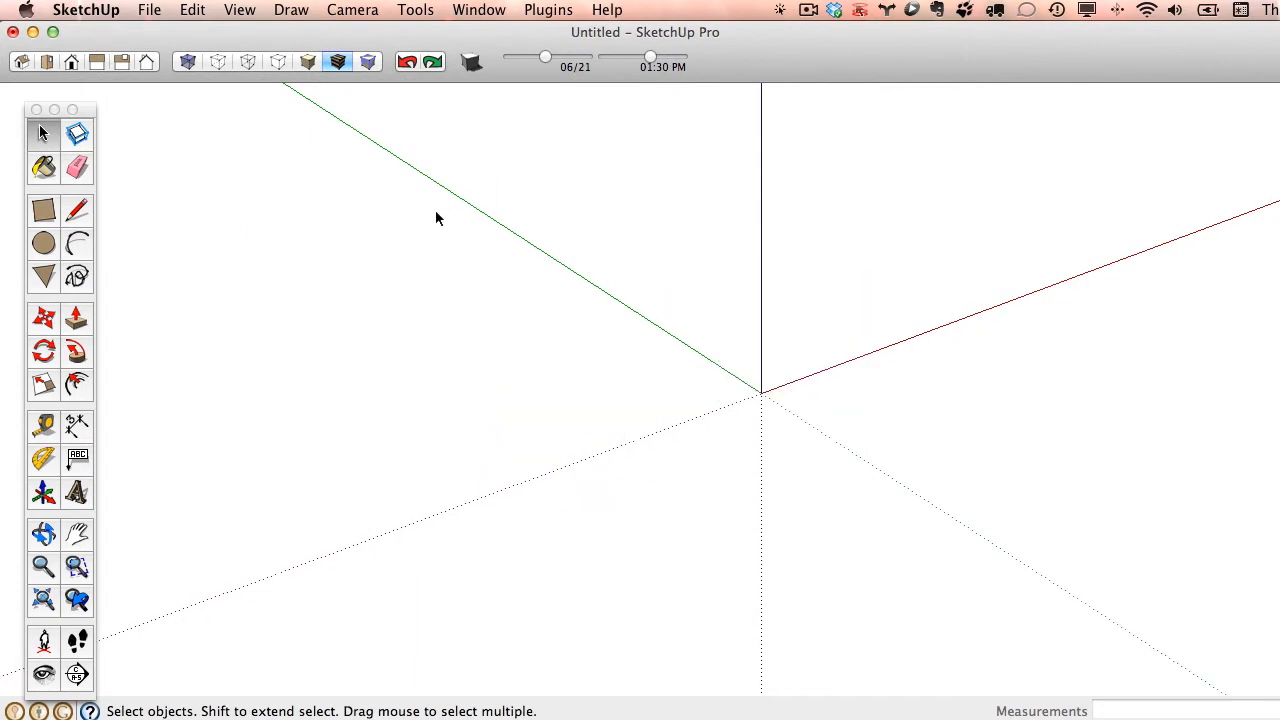
- Switch the empty model to the top view
{"action": "left_click", "coordinate": [46, 63]}
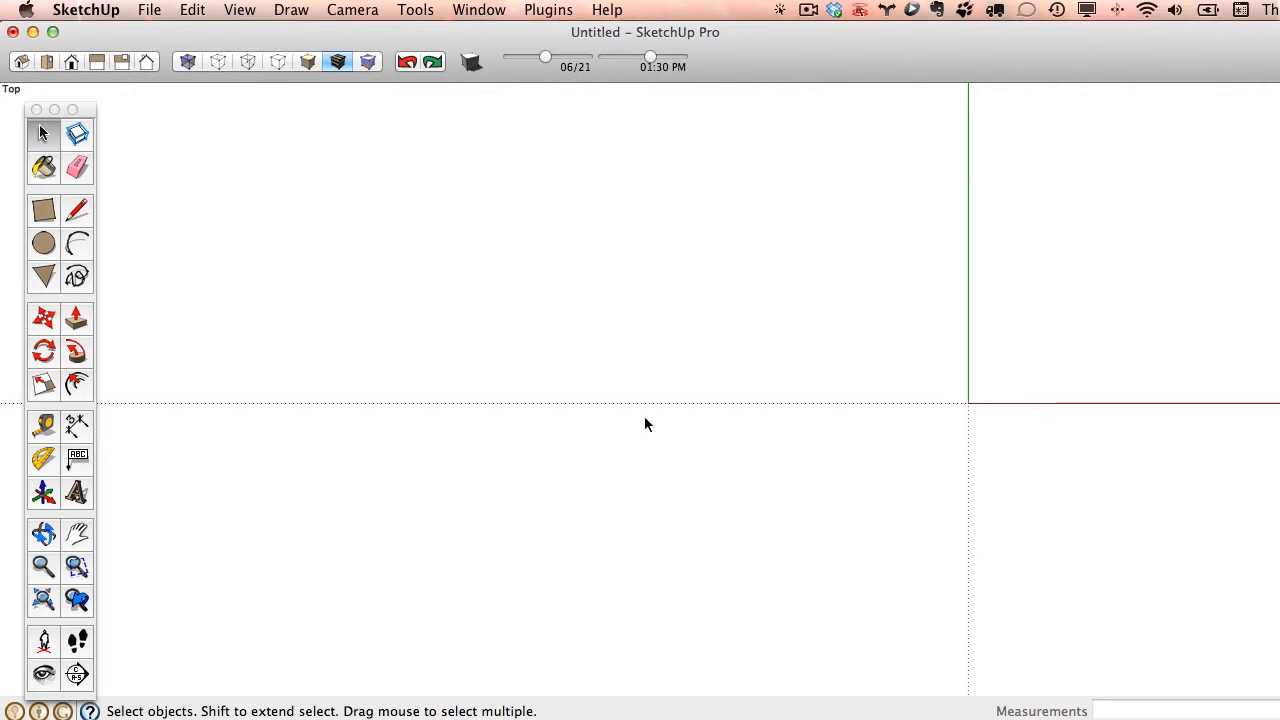
{"action": "left_click", "coordinate": [43, 211]}
{"action": "left_click", "coordinate": [418, 208]}
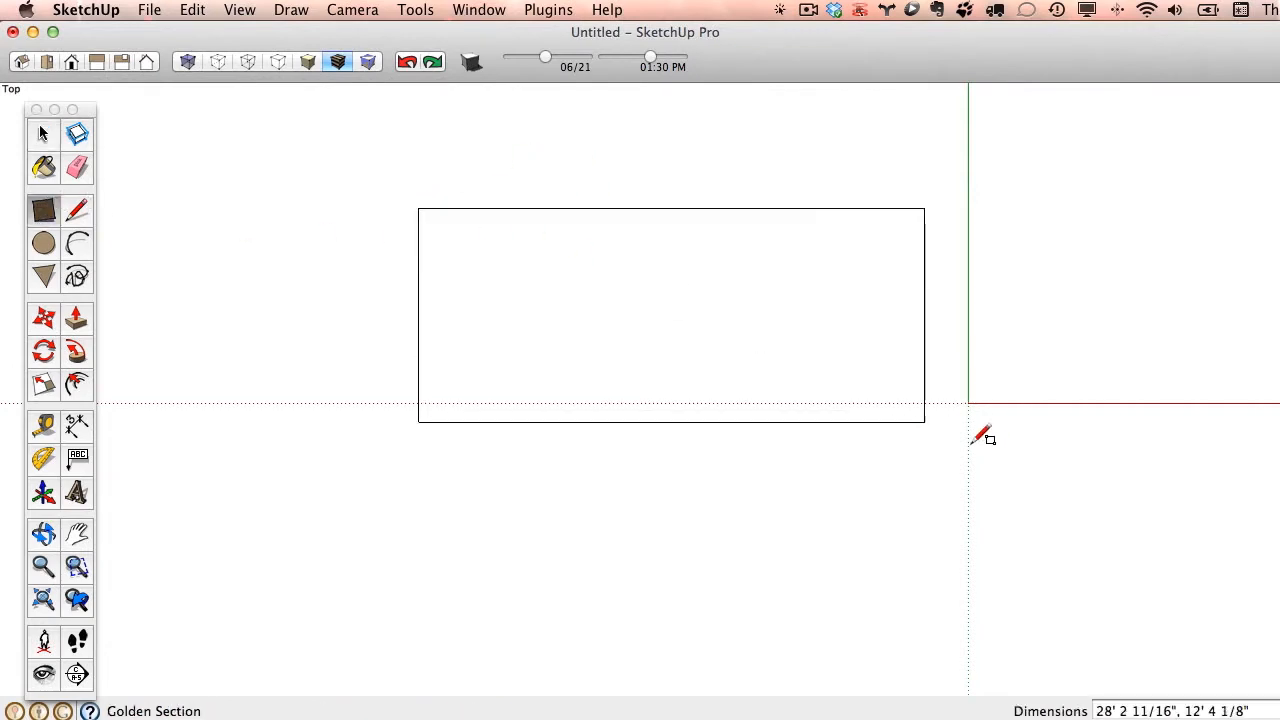
{"action": "left_click", "coordinate": [1113, 542]}
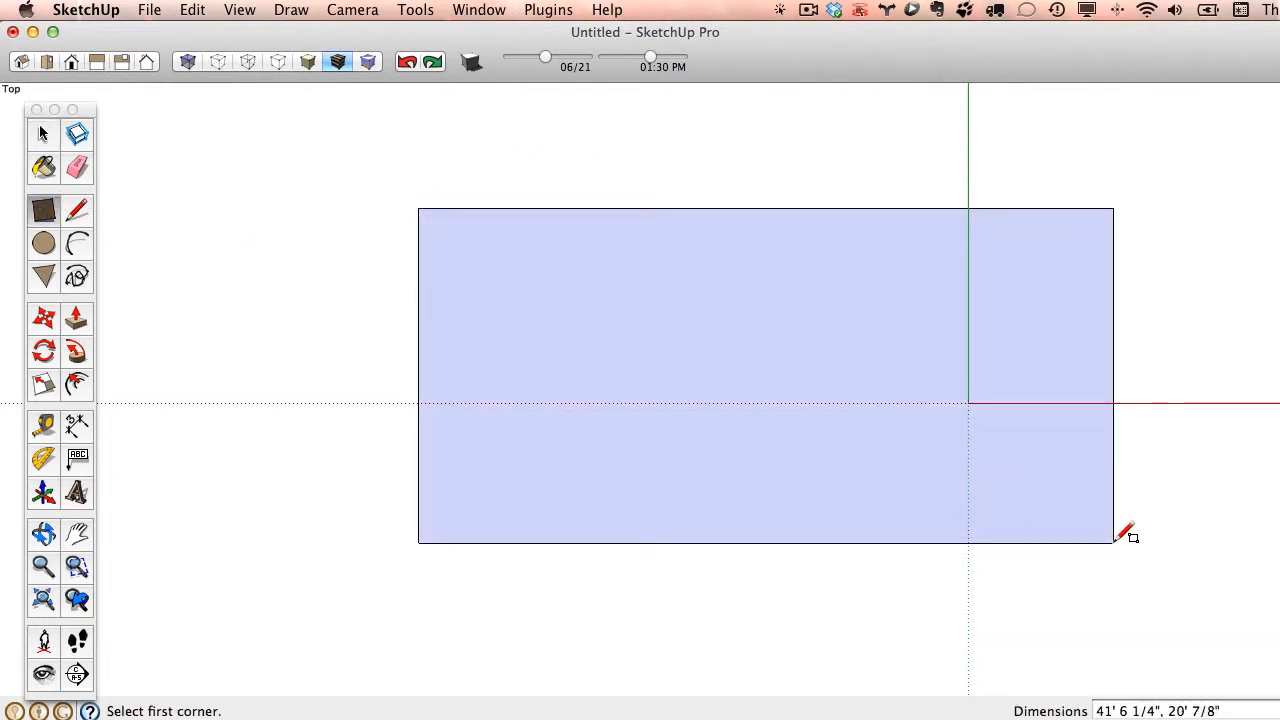
{"action": "left_click", "coordinate": [407, 63]}
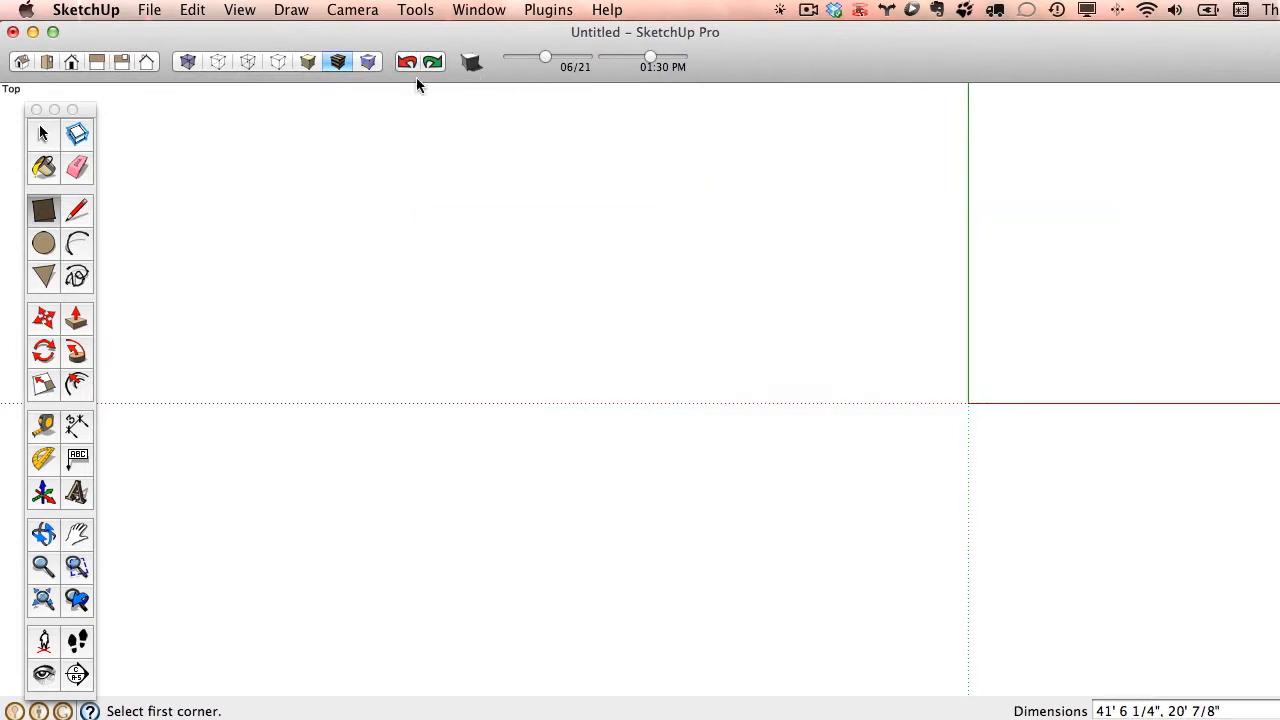
- Draw a golden-section rectangle about 36' by 22' 3" that encloses the origin
{"action": "left_click", "coordinate": [434, 196]}
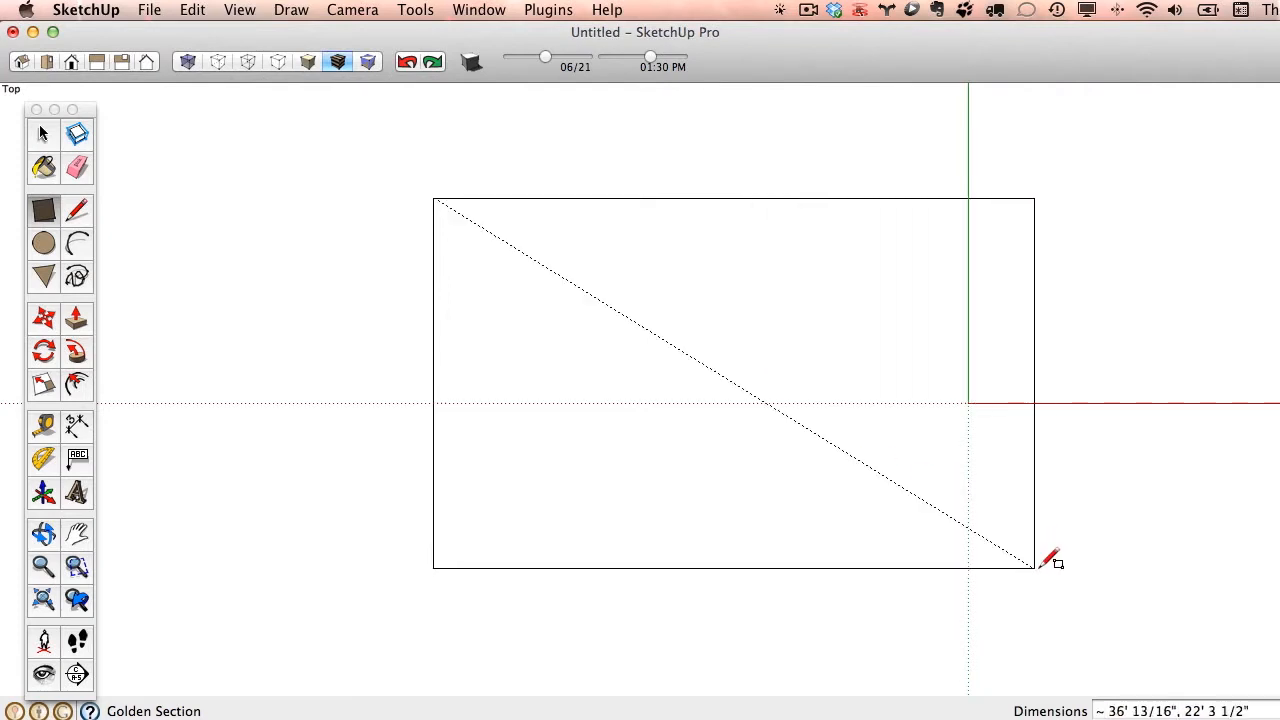
{"action": "left_click", "coordinate": [1035, 567]}
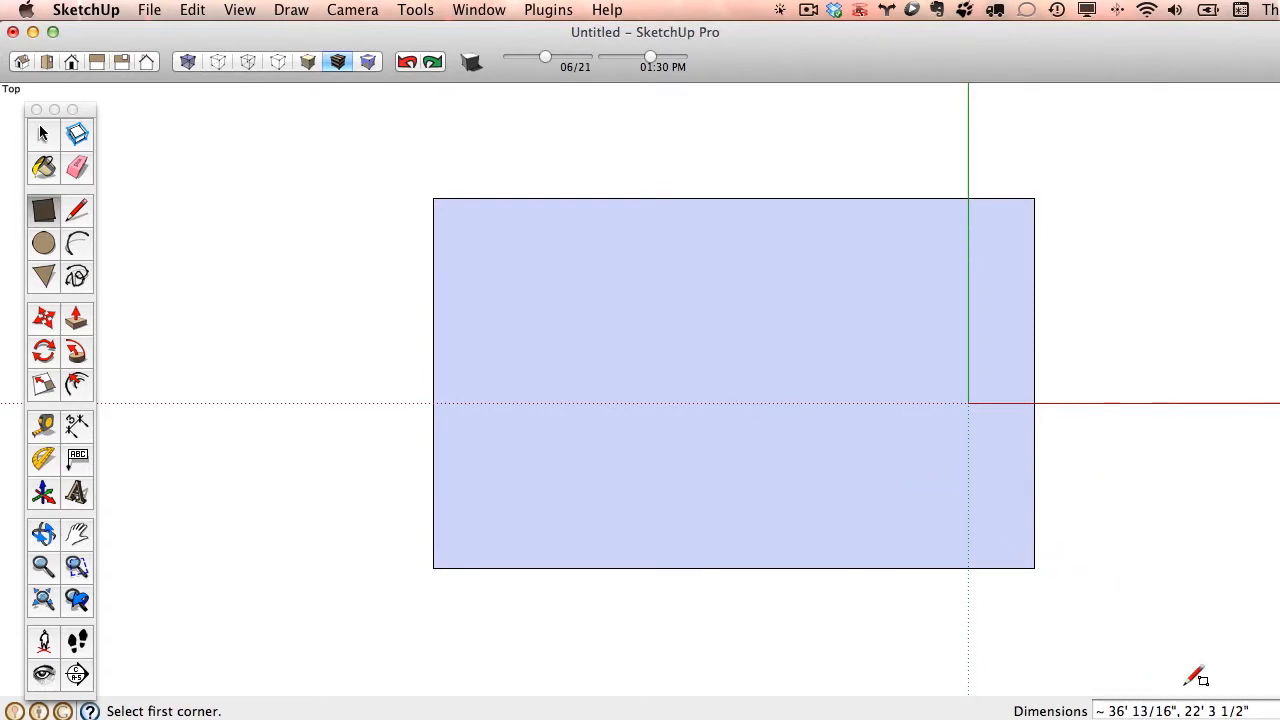
{"action": "middle_click_drag", "start_coordinate": [1179, 622], "coordinate": [1114, 512]}
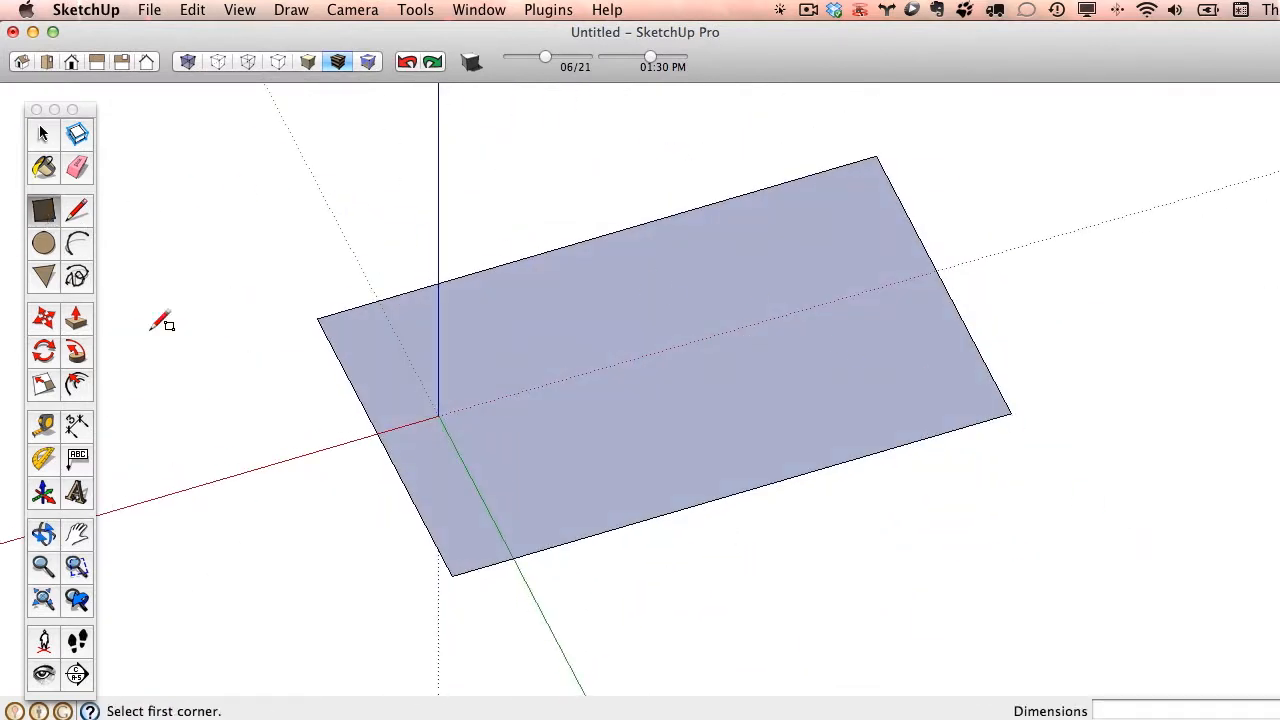
{"action": "left_click", "coordinate": [877, 155]}
{"action": "left_click", "coordinate": [751, 333]}
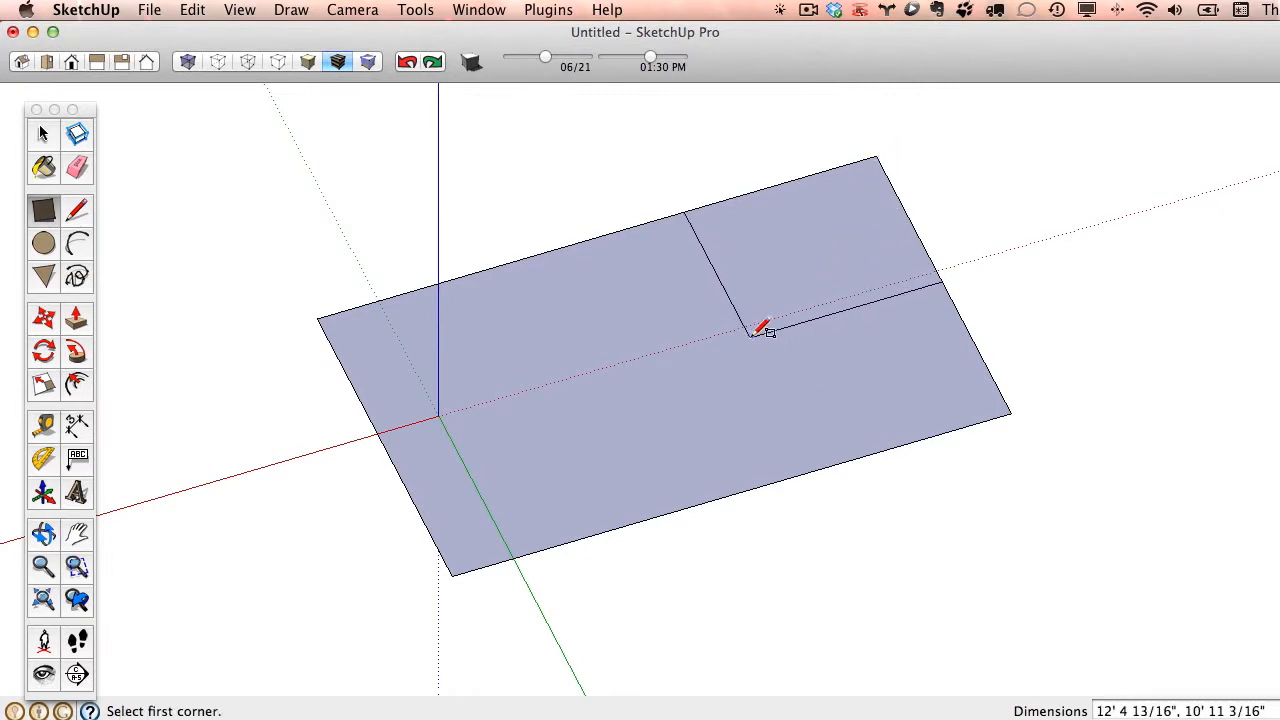
{"action": "middle_click_drag", "start_coordinate": [1091, 423], "coordinate": [1014, 594]}
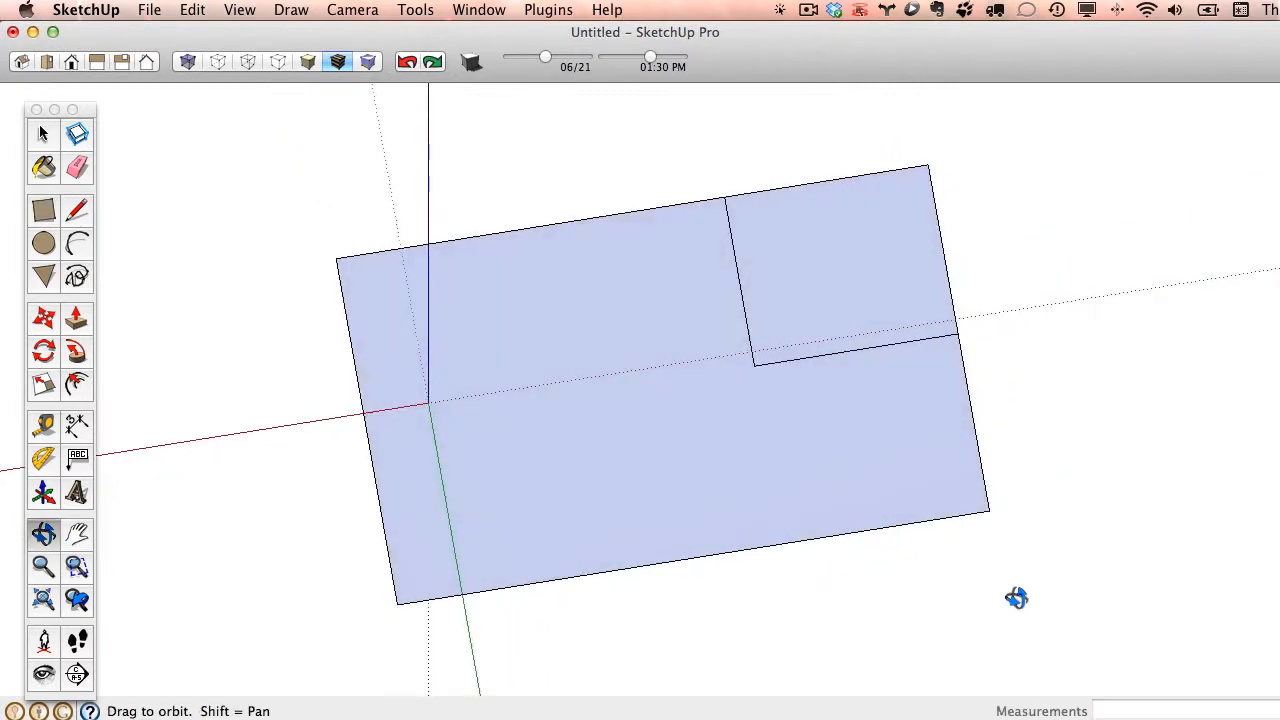
{"action": "left_click", "coordinate": [407, 62]}
- Push/Pull the rectangle upward about 11' 2" to form a box
{"action": "middle_click_drag", "start_coordinate": [1000, 485], "coordinate": [763, 277]}
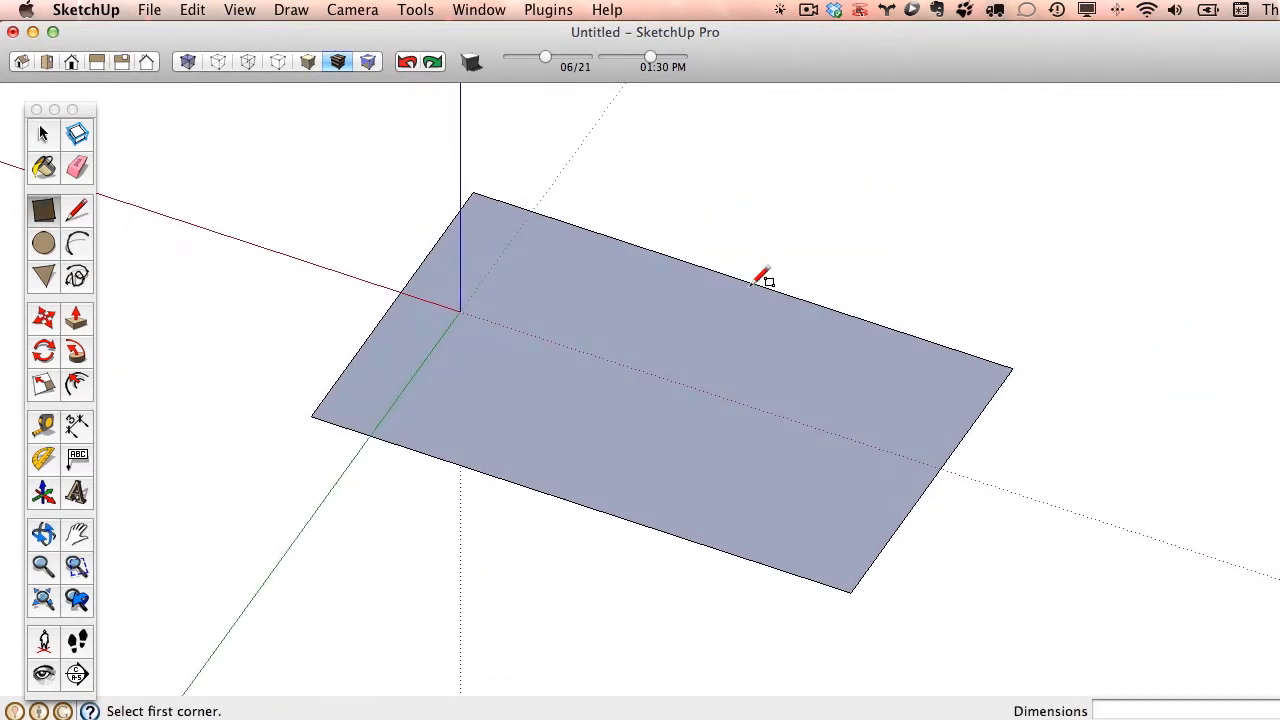
{"action": "left_click", "coordinate": [78, 318]}
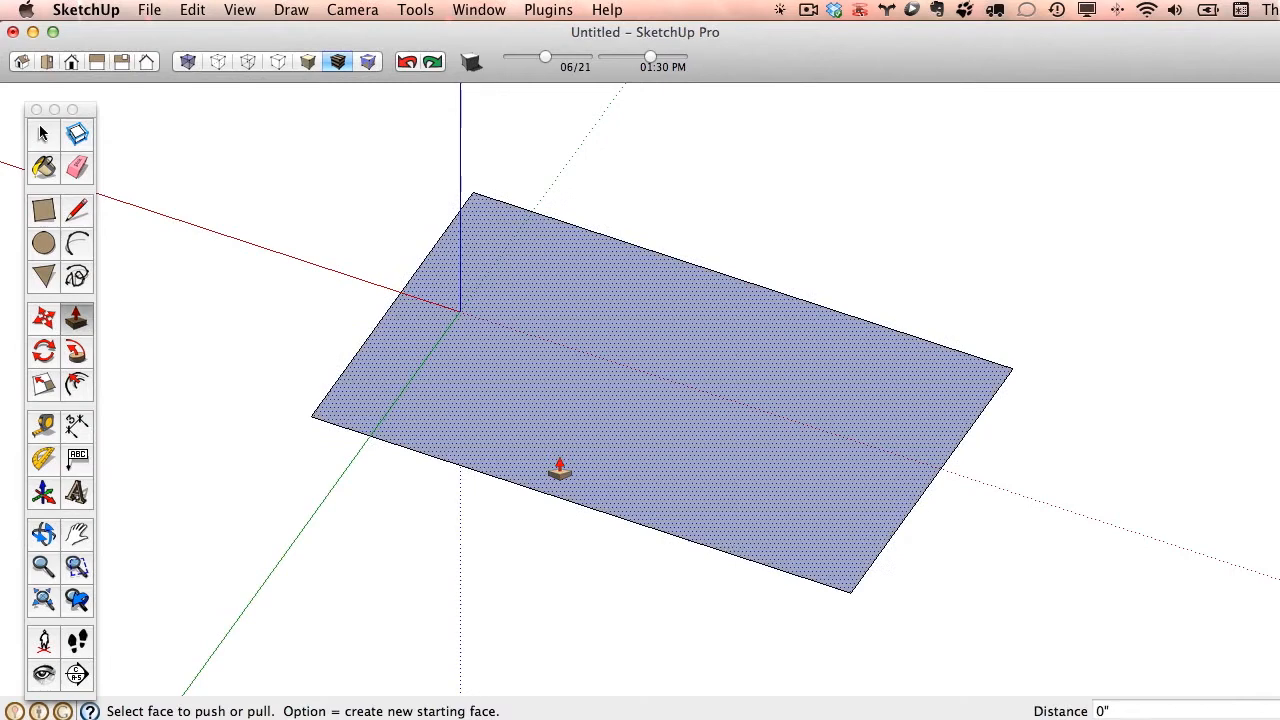
{"action": "left_click", "coordinate": [840, 517]}
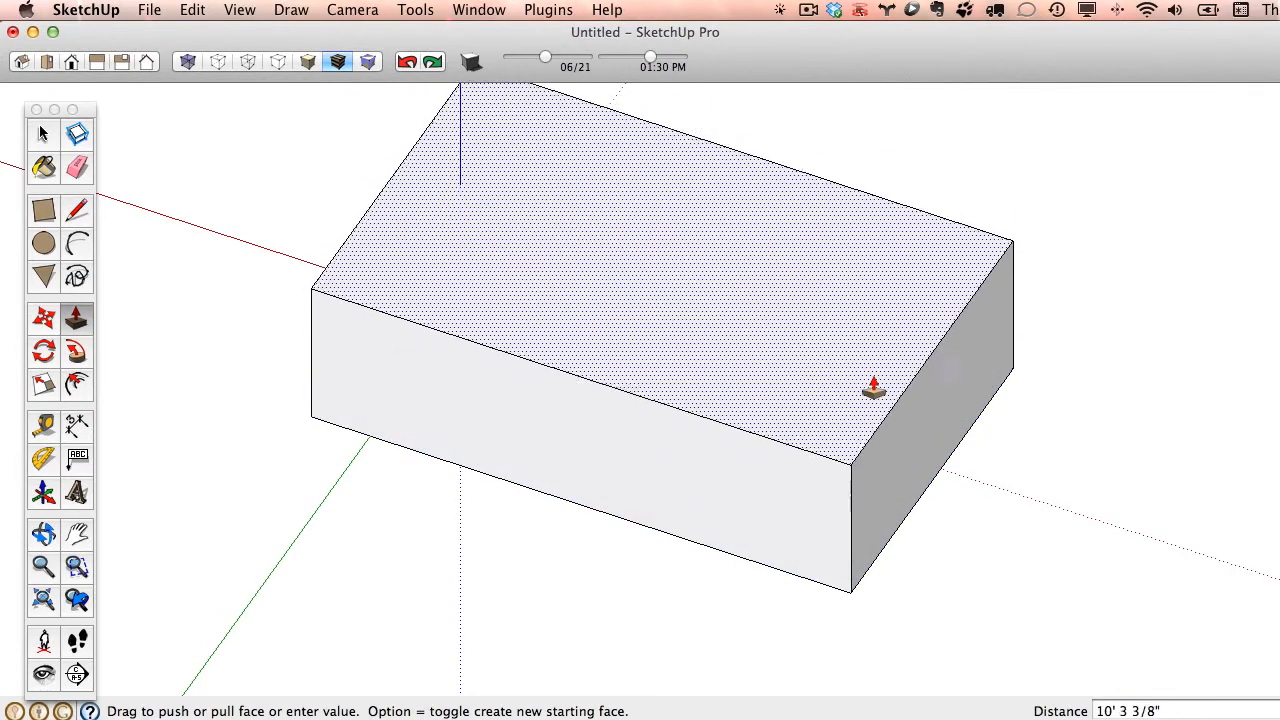
{"action": "left_click", "coordinate": [872, 380]}
- Examine how the box's near corner is clipped at different zoom levels
{"action": "mouse_move", "coordinate": [959, 609]}
{"action": "middle_mouse_down"}
{"action": "mouse_move", "coordinate": [891, 103]}
{"action": "mouse_move", "coordinate": [1003, 405]}
{"action": "mouse_move", "coordinate": [803, 377]}
{"action": "mouse_move", "coordinate": [843, 254]}
{"action": "mouse_move", "coordinate": [795, 405]}
{"action": "mouse_move", "coordinate": [774, 194]}
{"action": "mouse_move", "coordinate": [1000, 223]}
{"action": "mouse_move", "coordinate": [811, 437]}
{"action": "mouse_move", "coordinate": [629, 543]}
{"action": "mouse_move", "coordinate": [637, 391]}
{"action": "mouse_move", "coordinate": [823, 429]}
{"action": "mouse_move", "coordinate": [842, 575]}
{"action": "middle_mouse_up"}
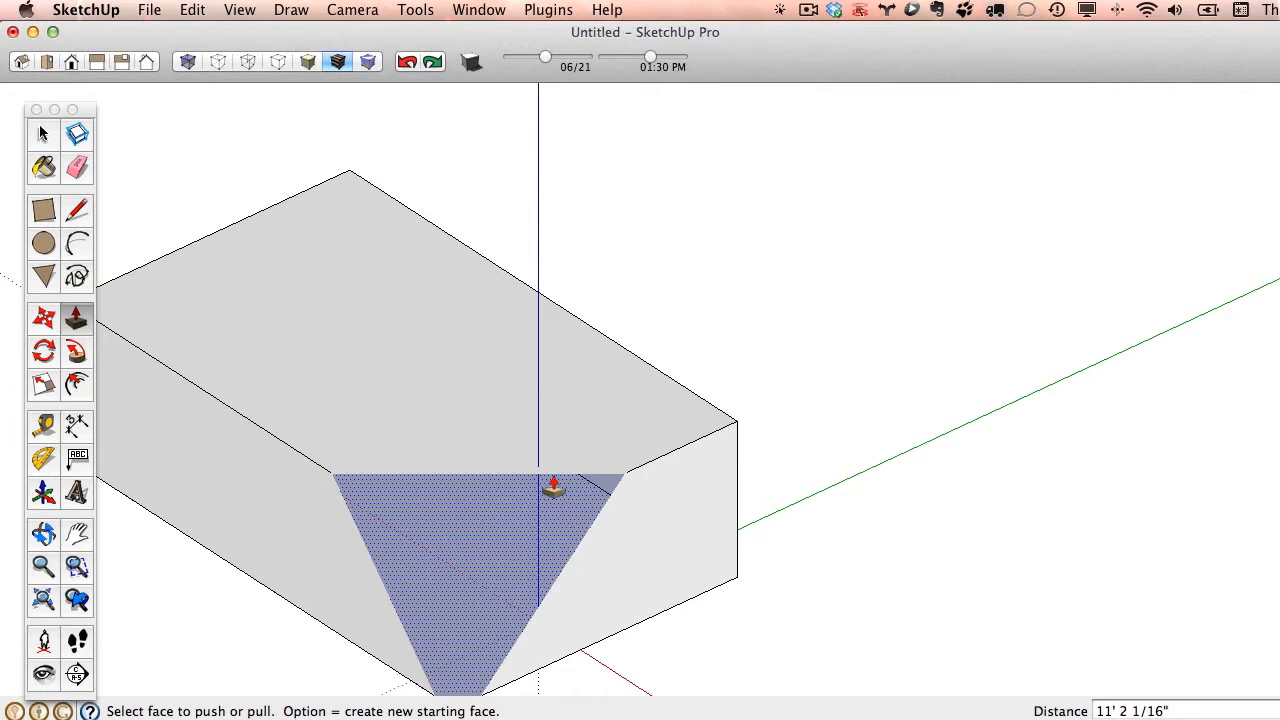
{"action": "scroll", "coordinate": [535, 468], "scroll_direction": "down", "scroll_amount": 5}
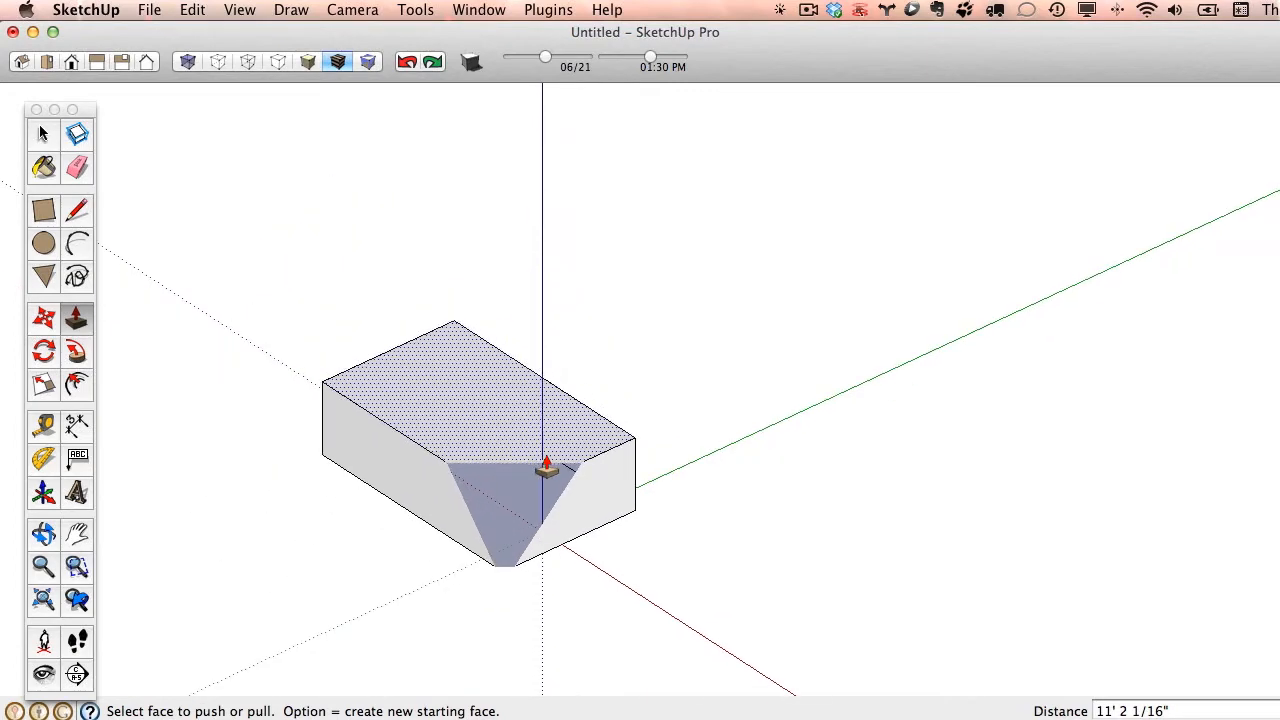
{"action": "scroll", "coordinate": [543, 470], "scroll_direction": "up", "scroll_amount": 6}
{"action": "scroll", "coordinate": [543, 470], "scroll_direction": "up", "scroll_amount": 2}
{"action": "scroll", "coordinate": [543, 471], "scroll_direction": "down", "scroll_amount": 6}
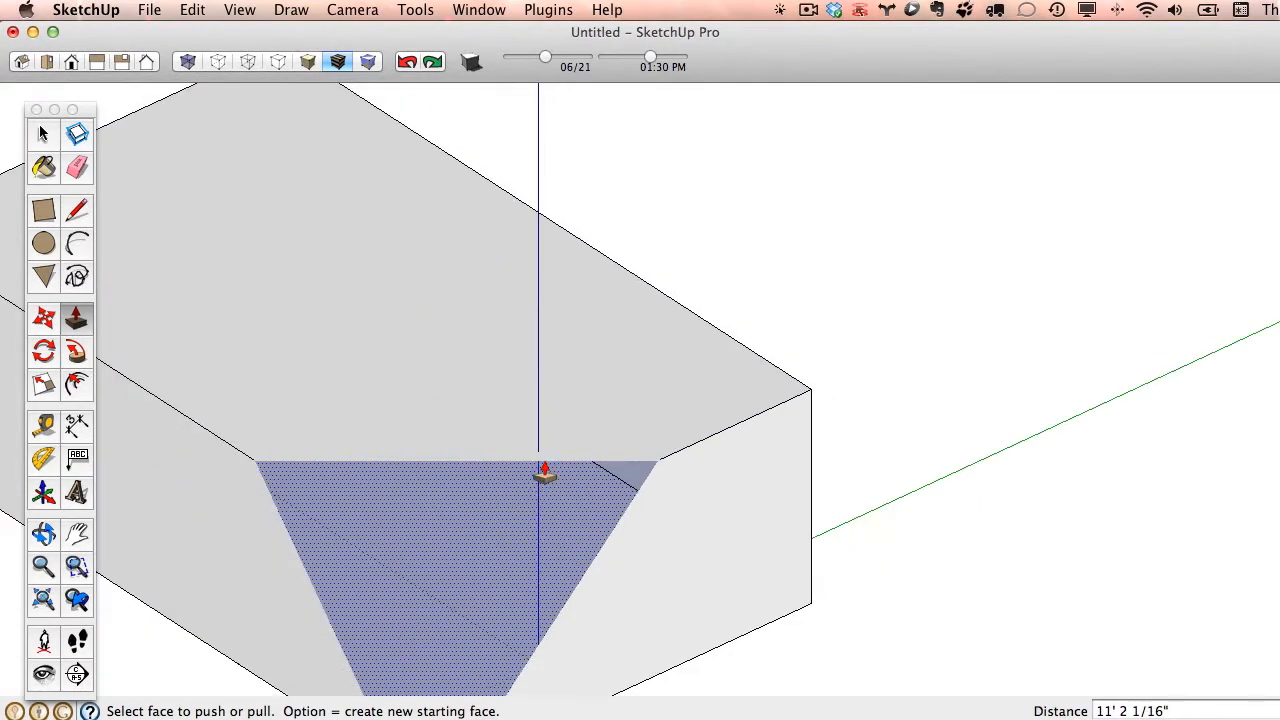
- Try the Perspective camera on the clipped box, and return to Parallel Projection
{"action": "left_click", "coordinate": [332, 10]}
{"action": "left_click", "coordinate": [402, 122]}
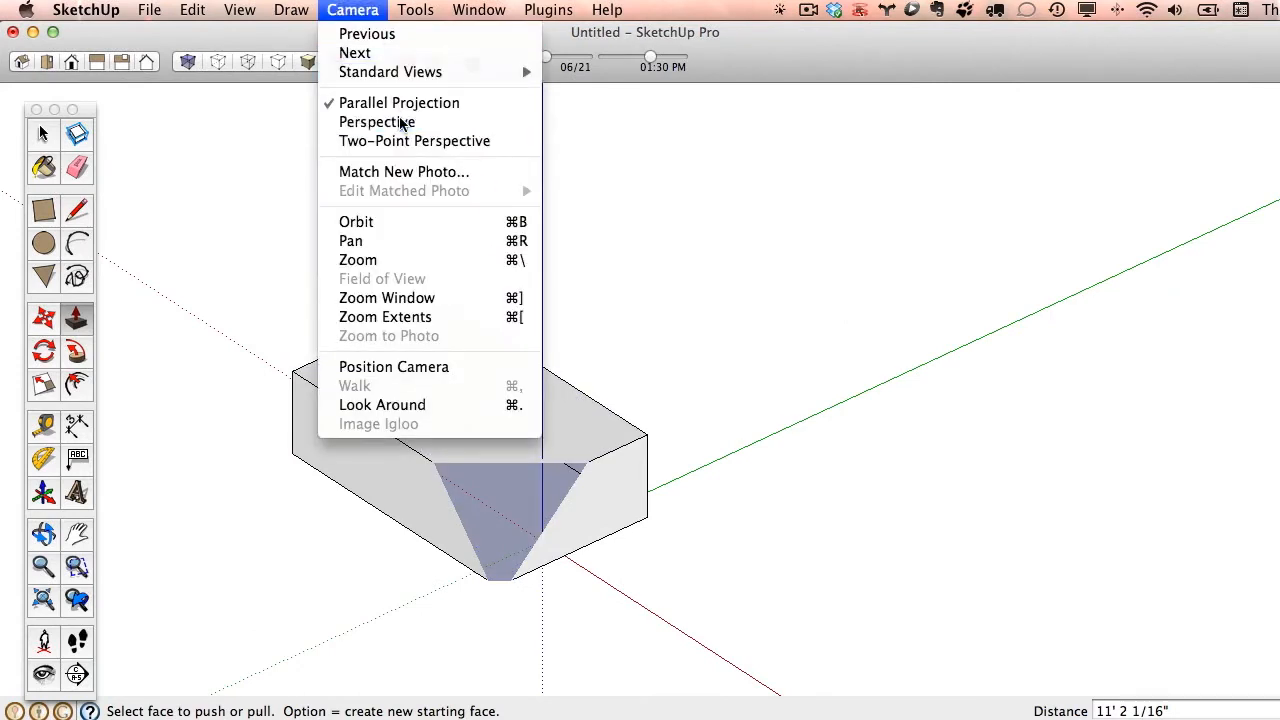
{"action": "left_click", "coordinate": [360, 11]}
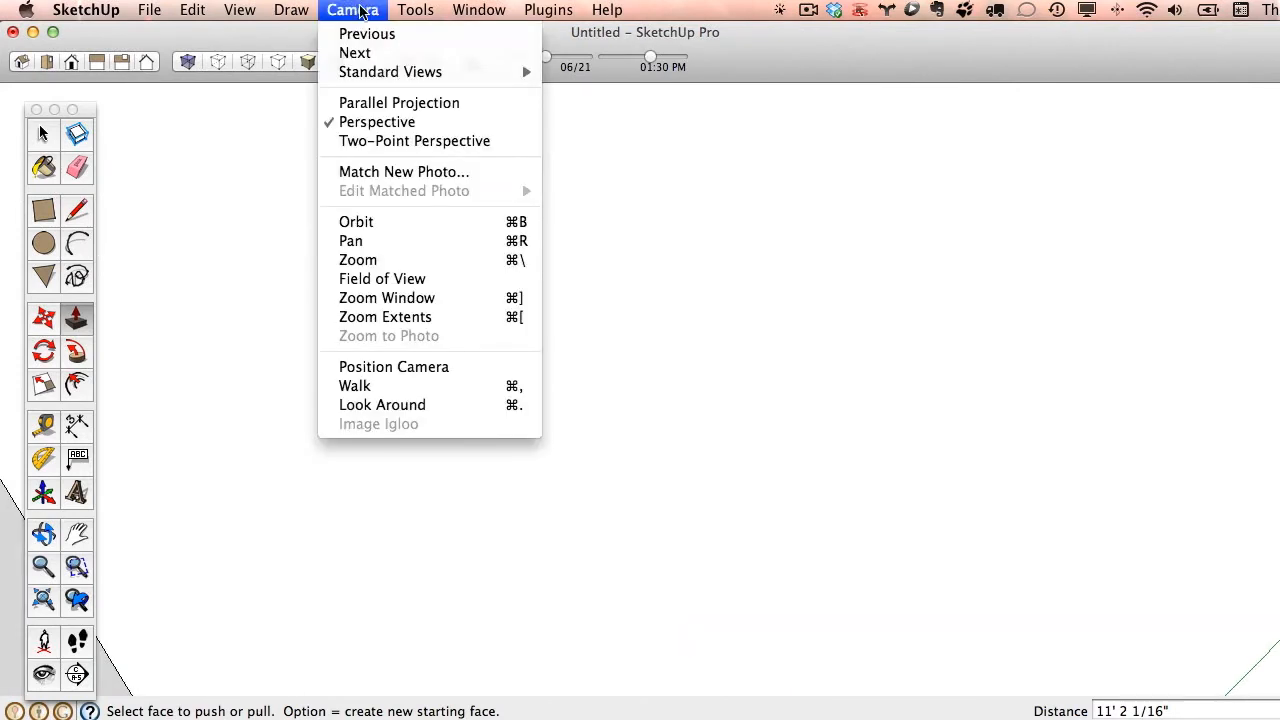
{"action": "left_click", "coordinate": [390, 102]}
- Fit the whole box in view with Zoom Extents
{"action": "scroll", "coordinate": [400, 585], "scroll_direction": "down", "scroll_amount": 5}
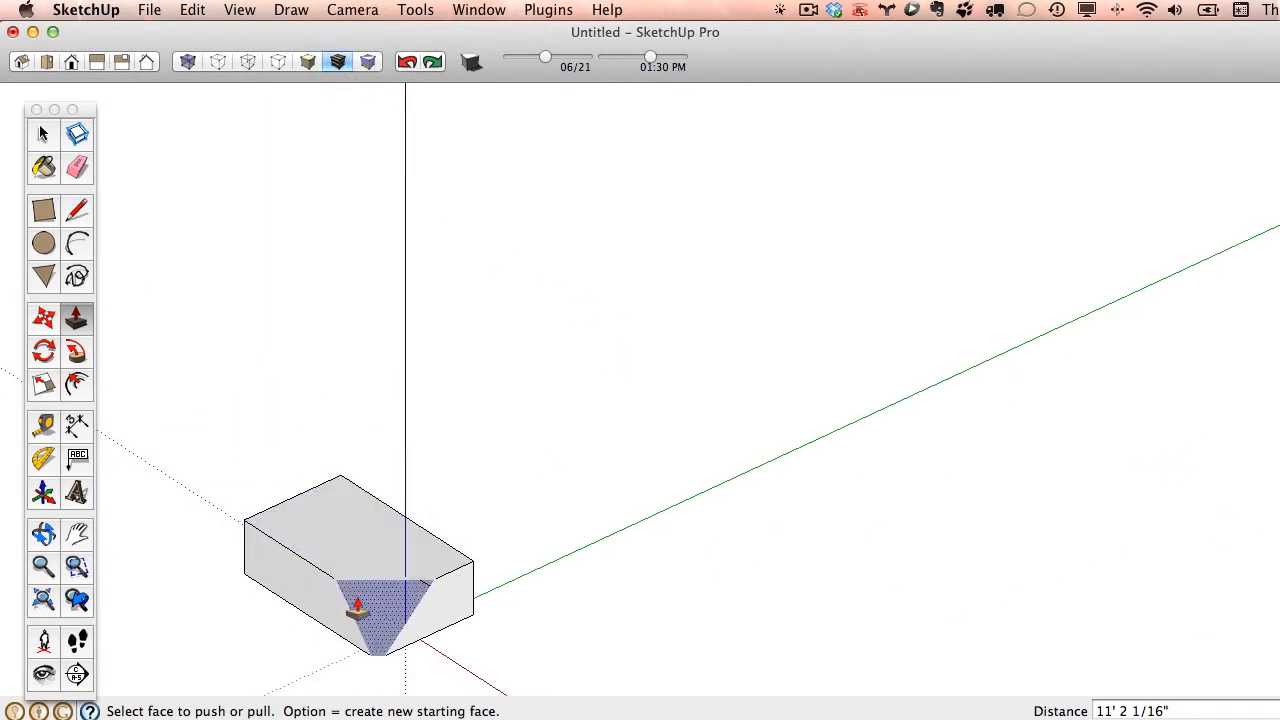
{"action": "scroll", "coordinate": [360, 615], "scroll_direction": "up", "scroll_amount": 5}
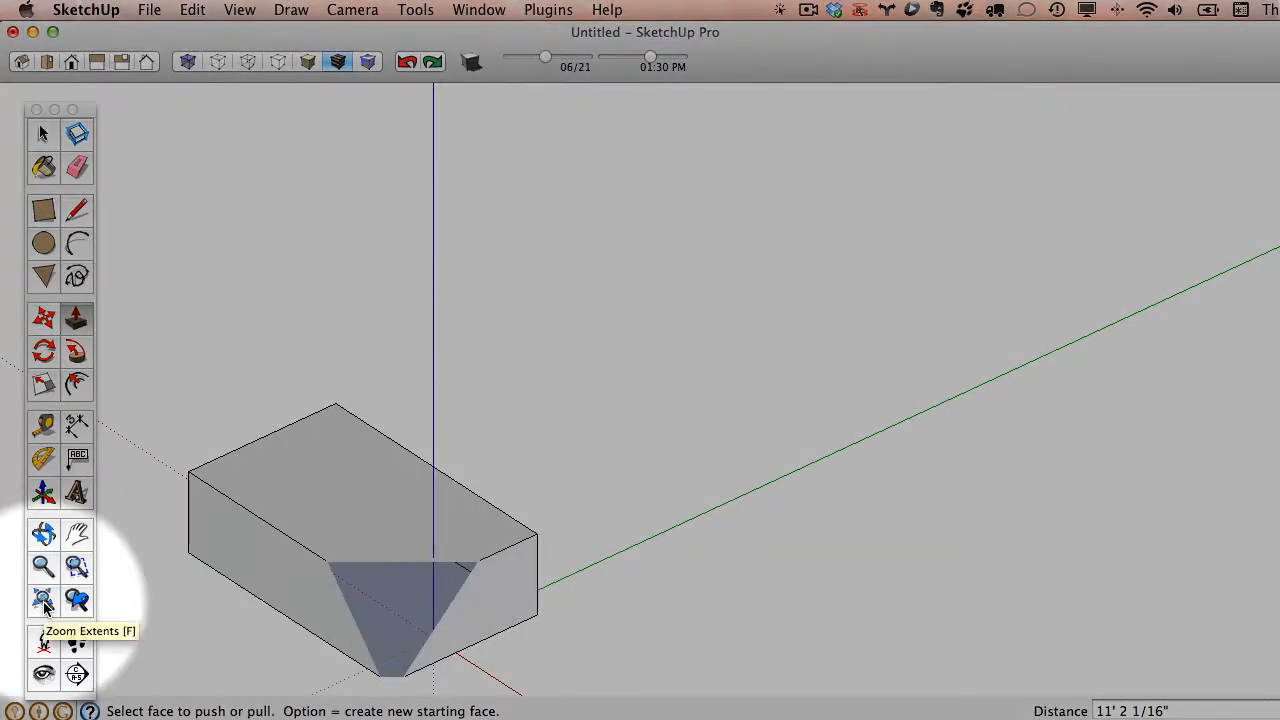
{"action": "left_click", "coordinate": [43, 600]}
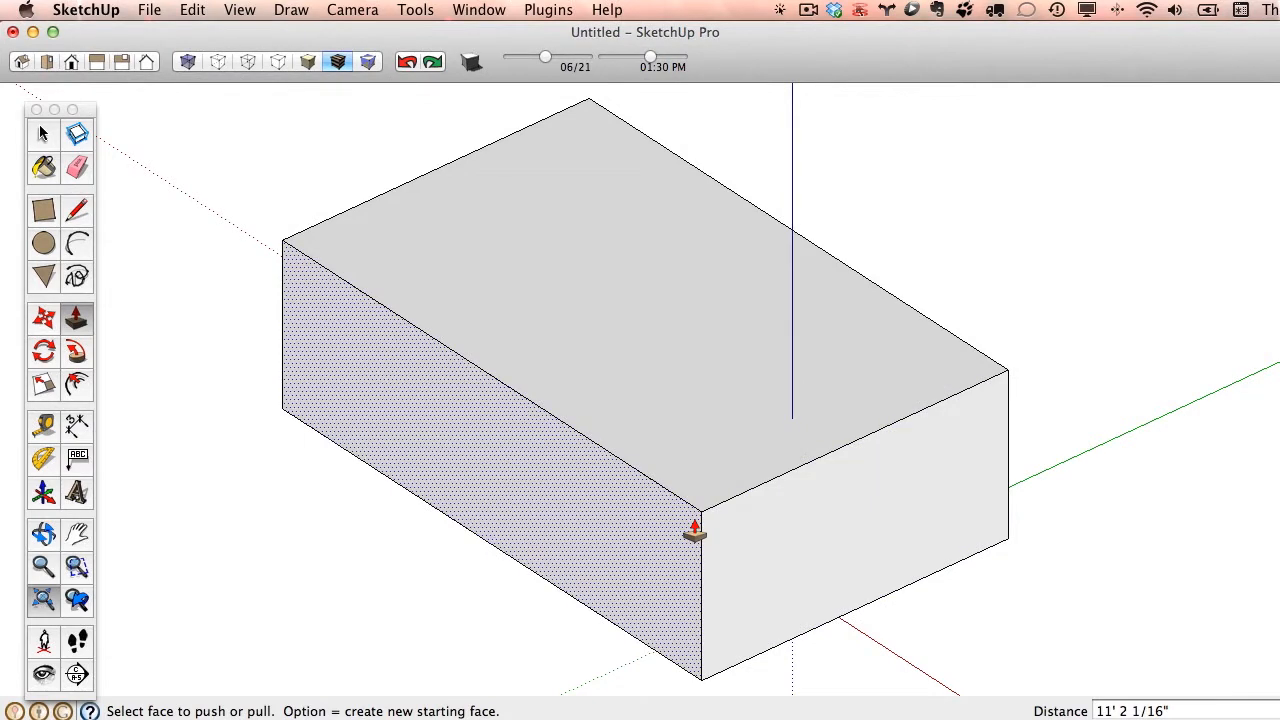
- Delete the bottom face of the box
{"action": "middle_click_drag", "start_coordinate": [960, 580], "coordinate": [657, 114]}
{"action": "key", "text": "p"}
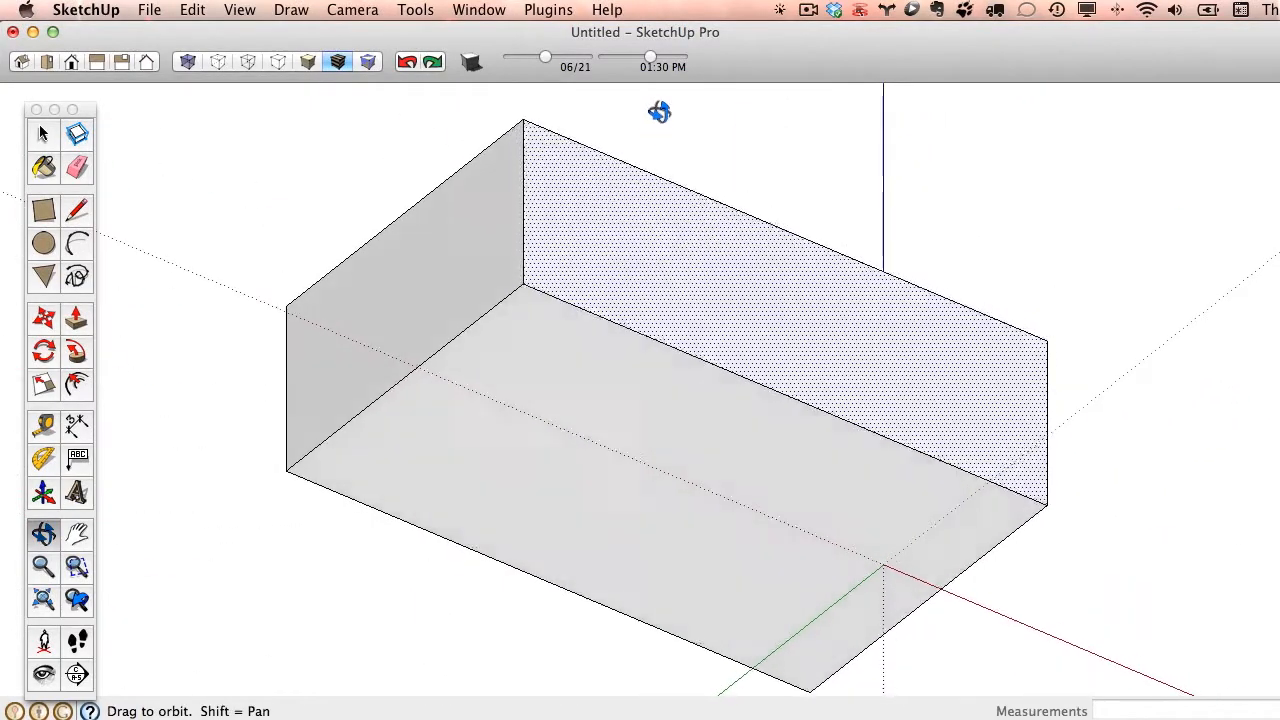
{"action": "key", "text": "space"}
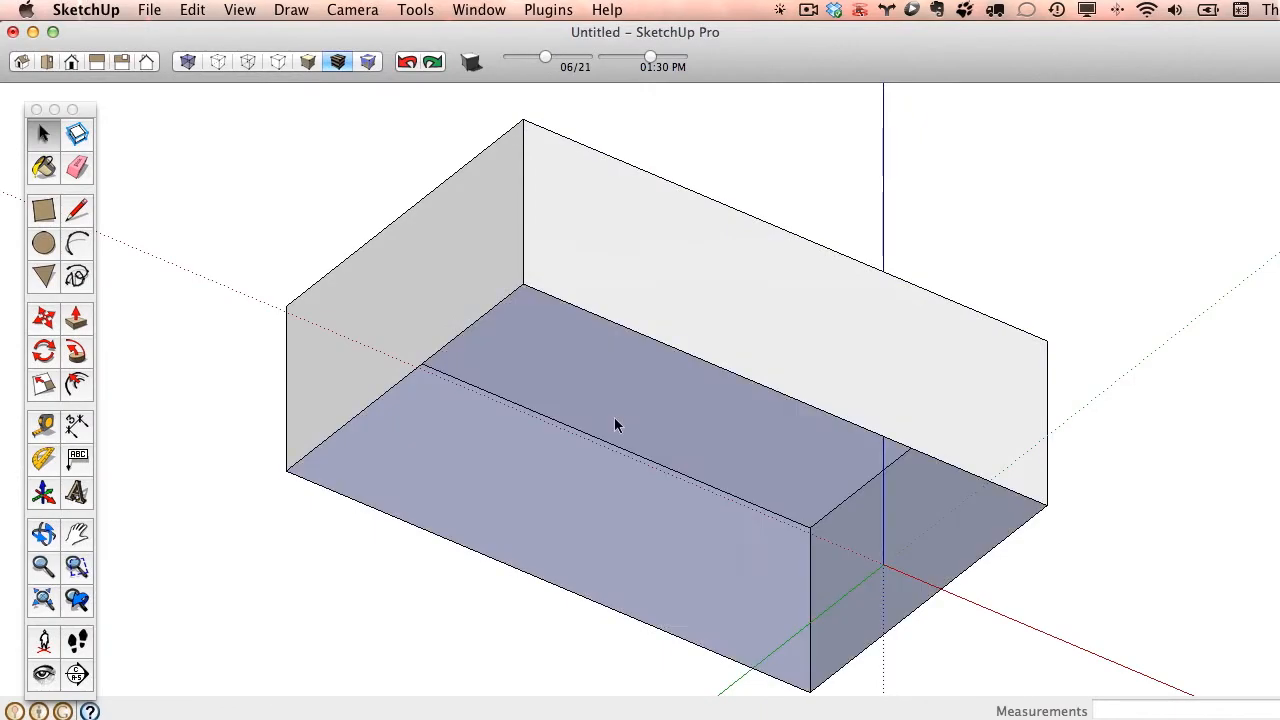
- Retrace one short bottom edge of the box with a line between its endpoints to restore the missing bottom face
{"action": "mouse_move", "coordinate": [614, 423]}
{"action": "middle_mouse_down"}
{"action": "mouse_move", "coordinate": [643, 163]}
{"action": "mouse_move", "coordinate": [531, 639]}
{"action": "mouse_move", "coordinate": [609, 409]}
{"action": "mouse_move", "coordinate": [634, 543]}
{"action": "mouse_move", "coordinate": [629, 151]}
{"action": "mouse_move", "coordinate": [355, 233]}
{"action": "mouse_move", "coordinate": [520, 120]}
{"action": "mouse_move", "coordinate": [757, 154]}
{"action": "mouse_move", "coordinate": [691, 163]}
{"action": "middle_mouse_up"}
{"action": "left_click", "coordinate": [78, 209]}
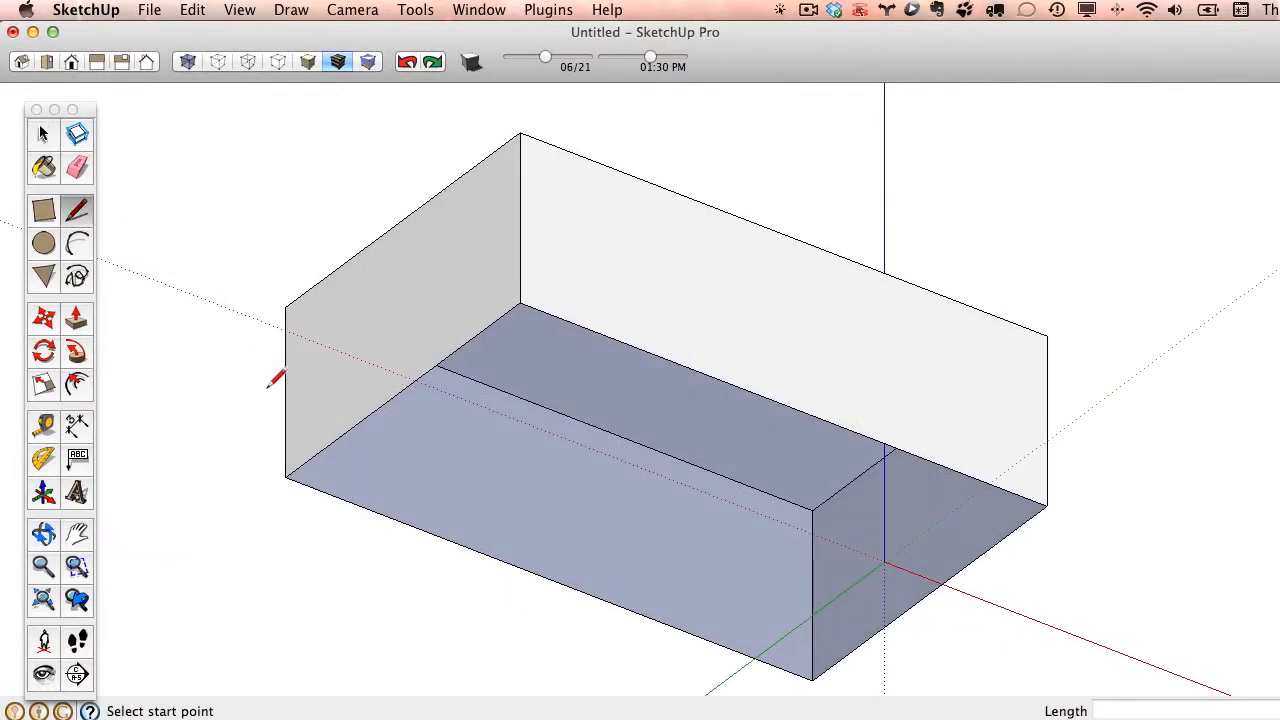
{"action": "left_click", "coordinate": [285, 477]}
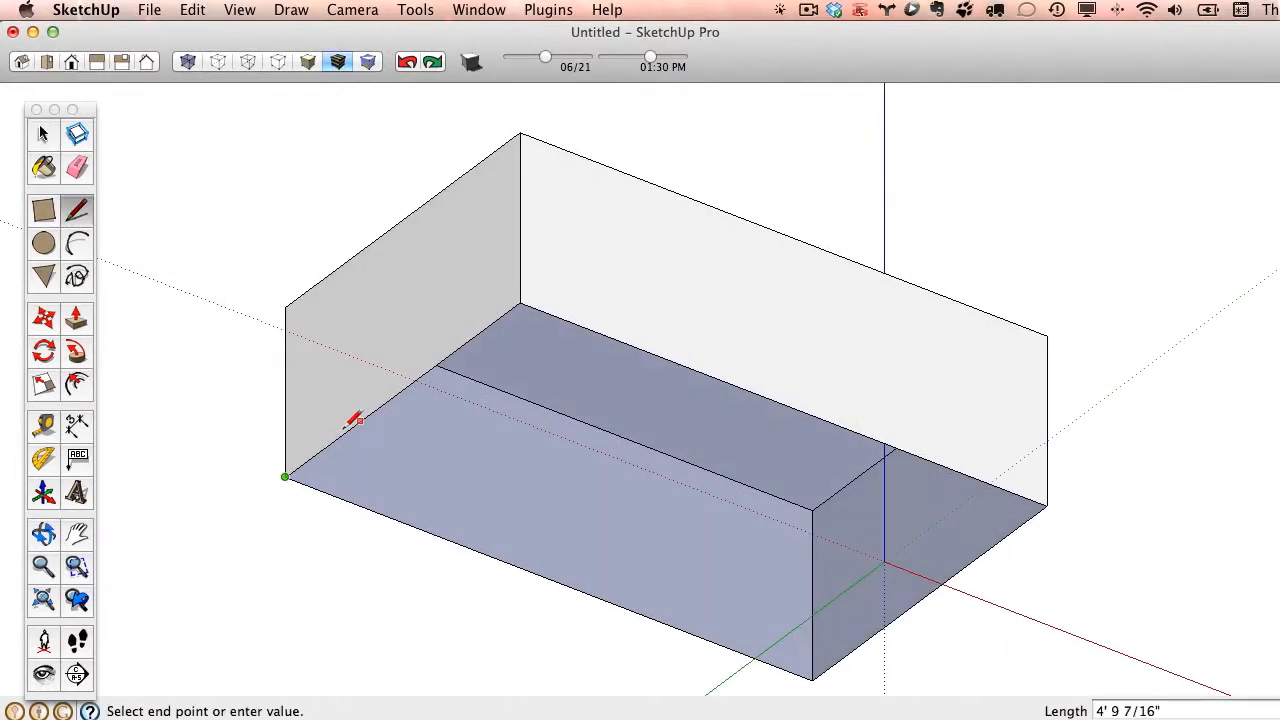
{"action": "left_click", "coordinate": [520, 303]}
- Draw a rectangle about 15' 4" by 12' 5" on the top face, starting from one corner of the box
{"action": "scroll", "coordinate": [531, 305], "scroll_direction": "down", "scroll_amount": 5}
{"action": "mouse_move", "coordinate": [556, 282]}
{"action": "middle_mouse_down"}
{"action": "mouse_move", "coordinate": [600, 300]}
{"action": "mouse_move", "coordinate": [583, 500]}
{"action": "mouse_move", "coordinate": [649, 531]}
{"action": "mouse_move", "coordinate": [563, 423]}
{"action": "mouse_move", "coordinate": [545, 526]}
{"action": "mouse_move", "coordinate": [586, 506]}
{"action": "mouse_move", "coordinate": [437, 509]}
{"action": "middle_mouse_up"}
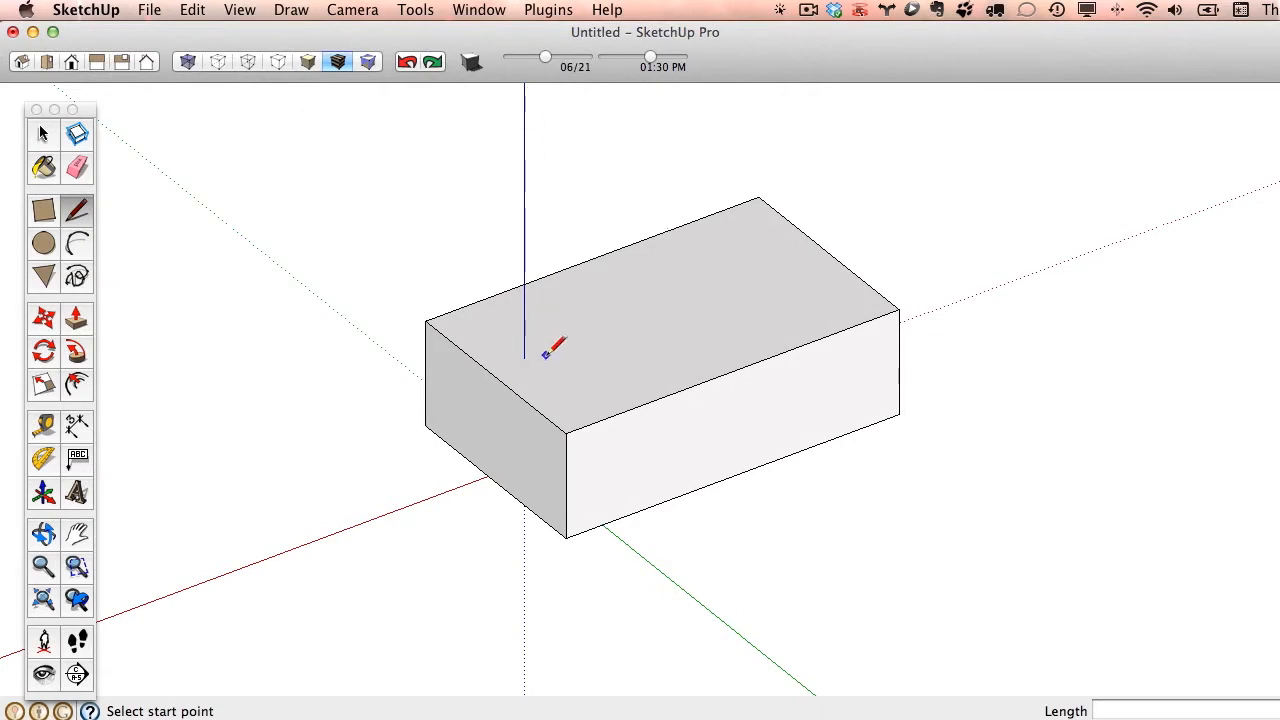
{"action": "mouse_move", "coordinate": [655, 470]}
{"action": "middle_mouse_down"}
{"action": "mouse_move", "coordinate": [666, 451]}
{"action": "mouse_move", "coordinate": [826, 511]}
{"action": "mouse_move", "coordinate": [494, 489]}
{"action": "mouse_move", "coordinate": [842, 403]}
{"action": "mouse_move", "coordinate": [709, 471]}
{"action": "mouse_move", "coordinate": [654, 474]}
{"action": "mouse_move", "coordinate": [574, 585]}
{"action": "mouse_move", "coordinate": [600, 551]}
{"action": "mouse_move", "coordinate": [563, 494]}
{"action": "mouse_move", "coordinate": [591, 520]}
{"action": "mouse_move", "coordinate": [705, 507]}
{"action": "mouse_move", "coordinate": [829, 531]}
{"action": "mouse_move", "coordinate": [631, 511]}
{"action": "mouse_move", "coordinate": [430, 259]}
{"action": "mouse_move", "coordinate": [577, 451]}
{"action": "mouse_move", "coordinate": [617, 466]}
{"action": "mouse_move", "coordinate": [1149, 511]}
{"action": "mouse_move", "coordinate": [1114, 492]}
{"action": "middle_mouse_up"}
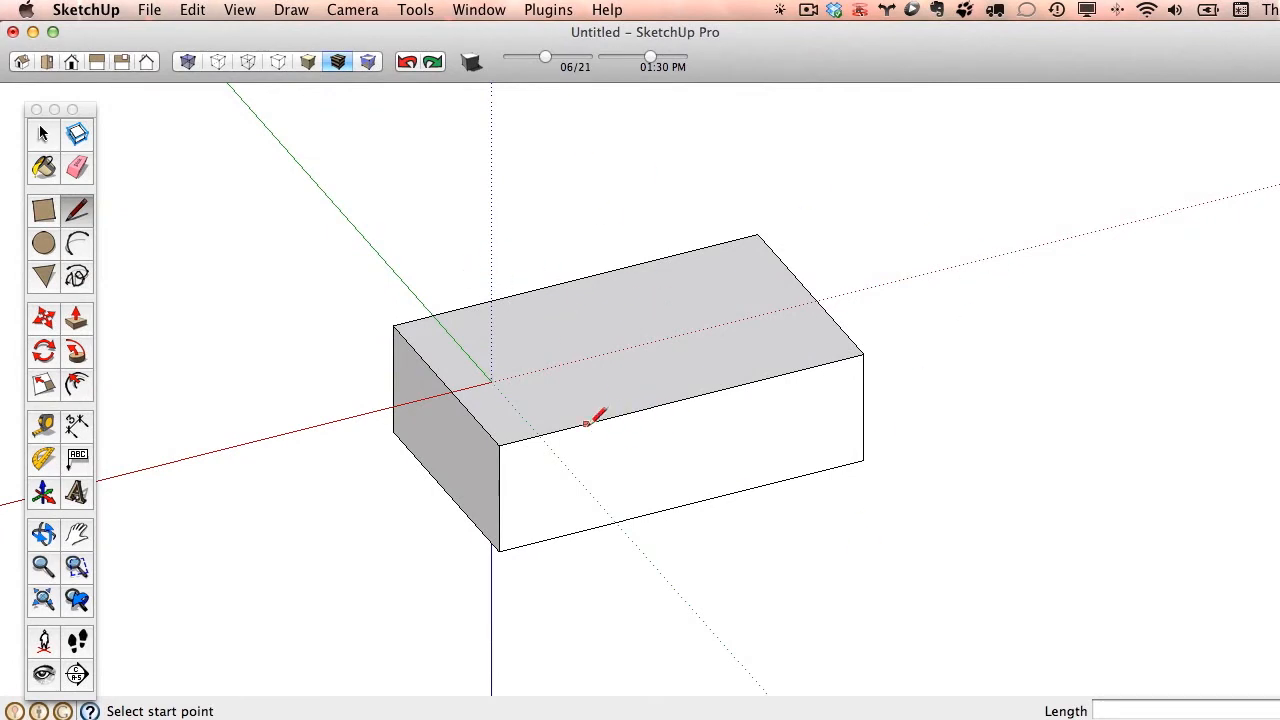
{"action": "mouse_move", "coordinate": [775, 533]}
{"action": "middle_mouse_down"}
{"action": "mouse_move", "coordinate": [720, 509]}
{"action": "mouse_move", "coordinate": [729, 323]}
{"action": "mouse_move", "coordinate": [714, 517]}
{"action": "mouse_move", "coordinate": [717, 258]}
{"action": "mouse_move", "coordinate": [729, 289]}
{"action": "mouse_move", "coordinate": [720, 420]}
{"action": "mouse_move", "coordinate": [677, 366]}
{"action": "mouse_move", "coordinate": [653, 443]}
{"action": "mouse_move", "coordinate": [669, 517]}
{"action": "mouse_move", "coordinate": [640, 530]}
{"action": "mouse_move", "coordinate": [766, 506]}
{"action": "mouse_move", "coordinate": [306, 543]}
{"action": "mouse_move", "coordinate": [711, 617]}
{"action": "mouse_move", "coordinate": [562, 508]}
{"action": "middle_mouse_up"}
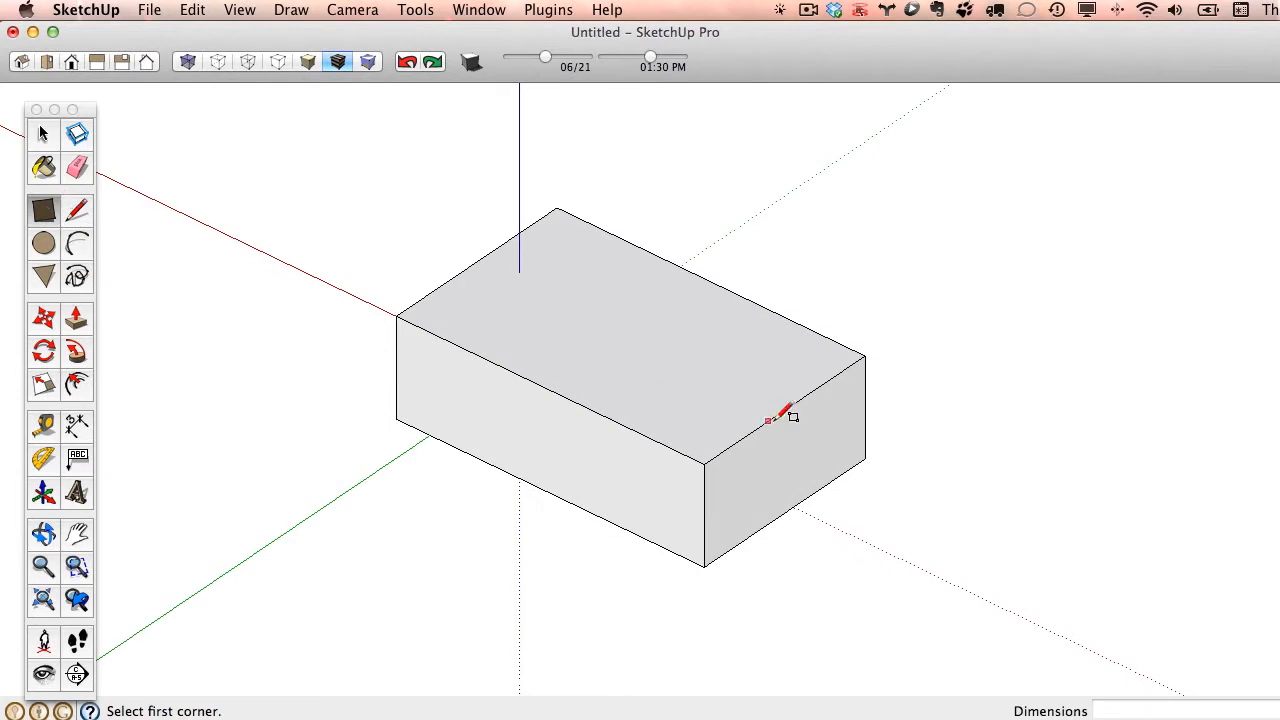
{"action": "left_click", "coordinate": [704, 462]}
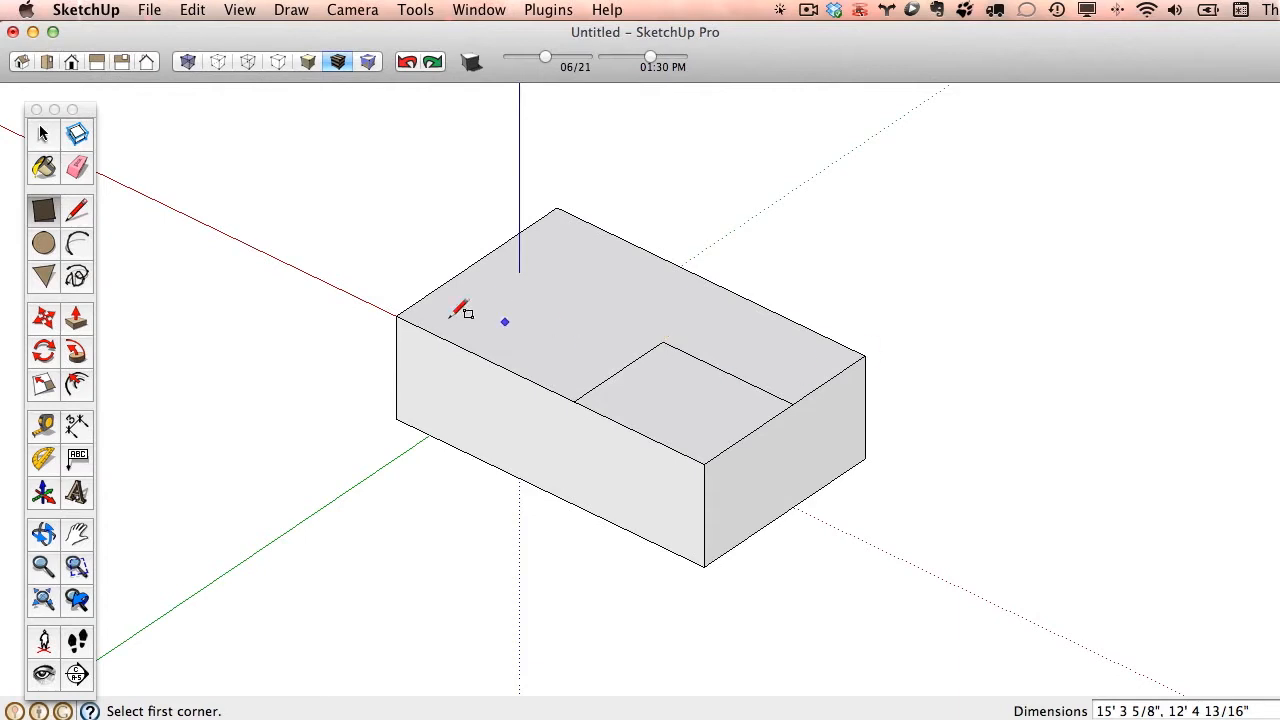
- Pull the corner rectangle on the box's top face up about 10' with Push/Pull
{"action": "left_click", "coordinate": [77, 320]}
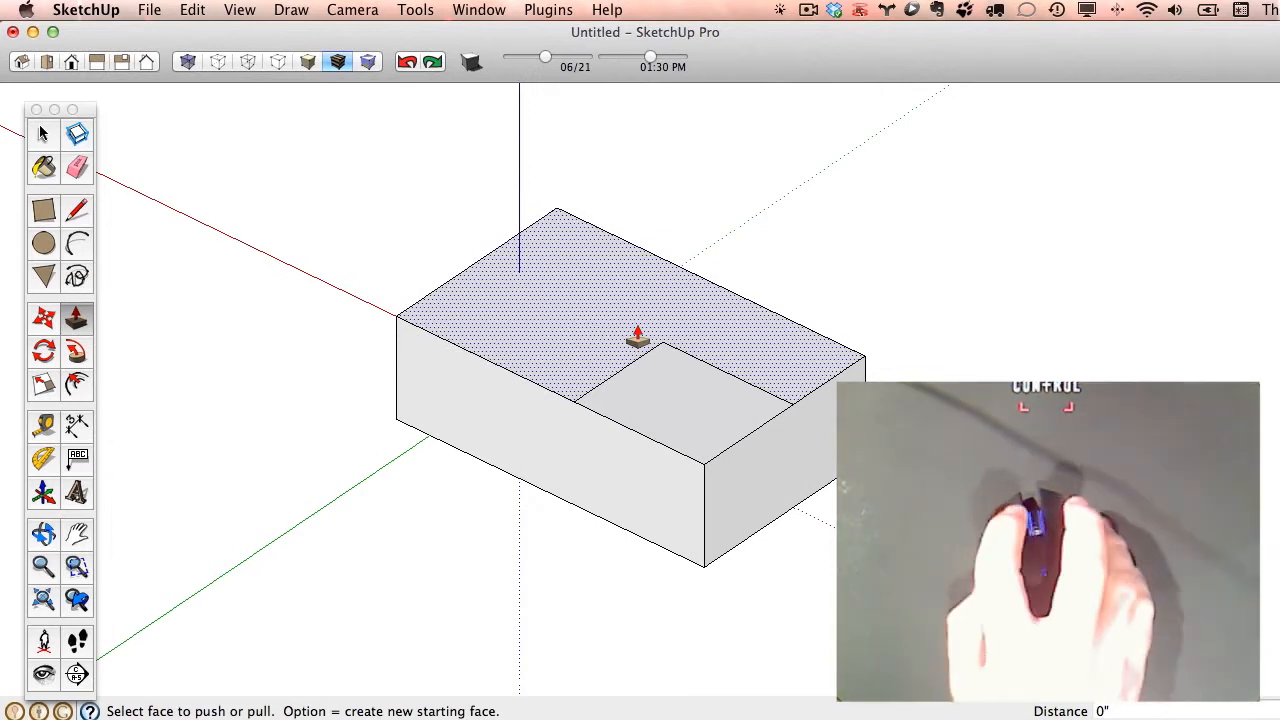
{"action": "left_click", "coordinate": [710, 418]}
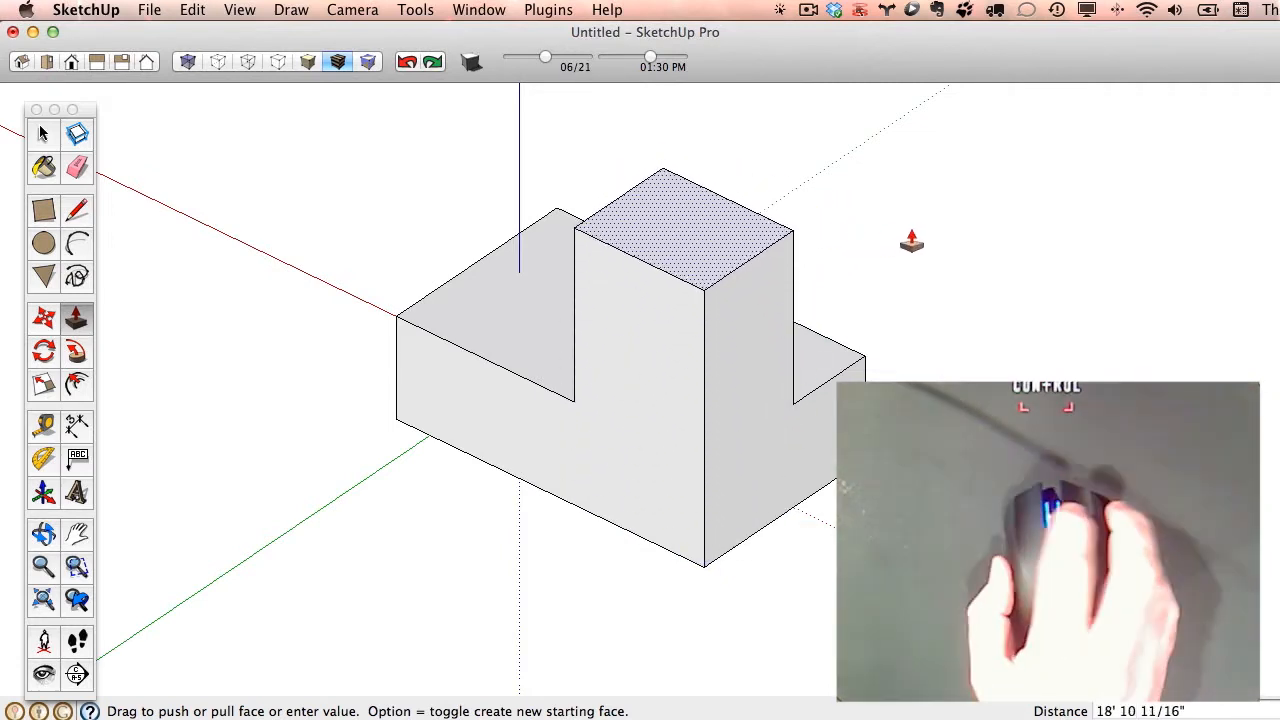
{"action": "middle_click_drag", "start_coordinate": [904, 297], "coordinate": [1151, 354]}
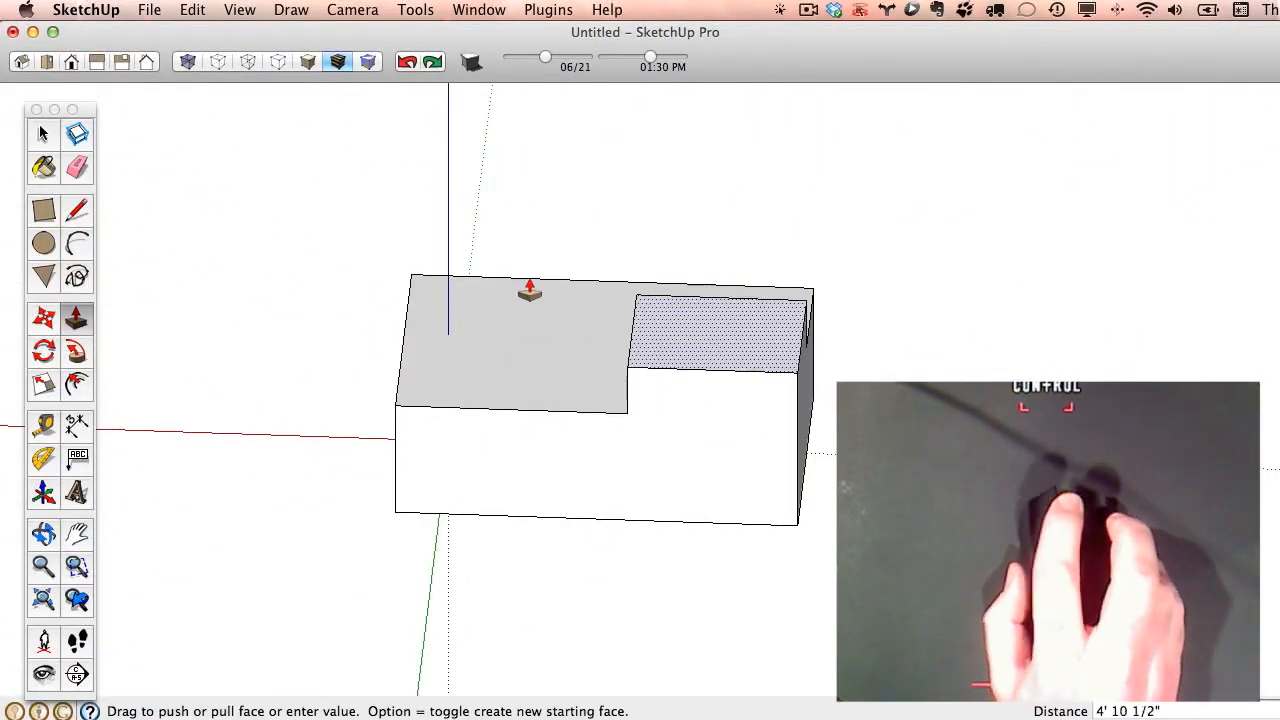
{"action": "middle_click_drag", "start_coordinate": [523, 294], "coordinate": [843, 322]}
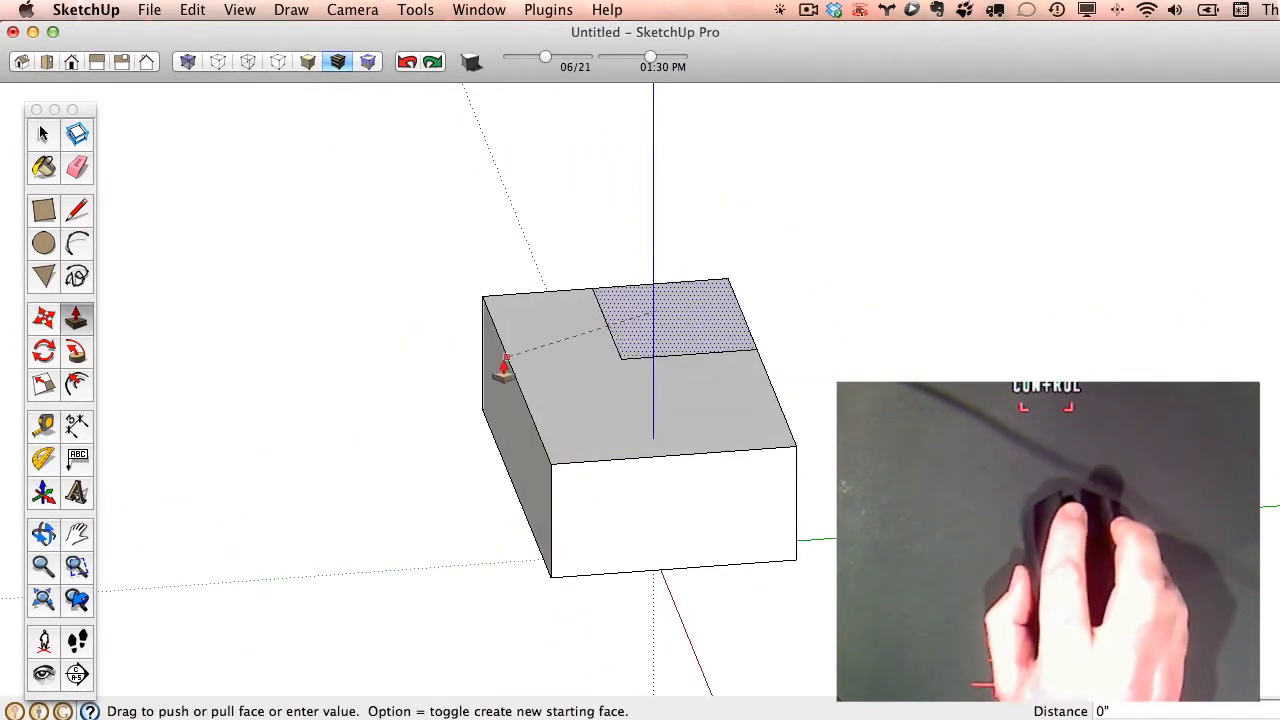
{"action": "middle_click_drag", "start_coordinate": [504, 368], "coordinate": [666, 509]}
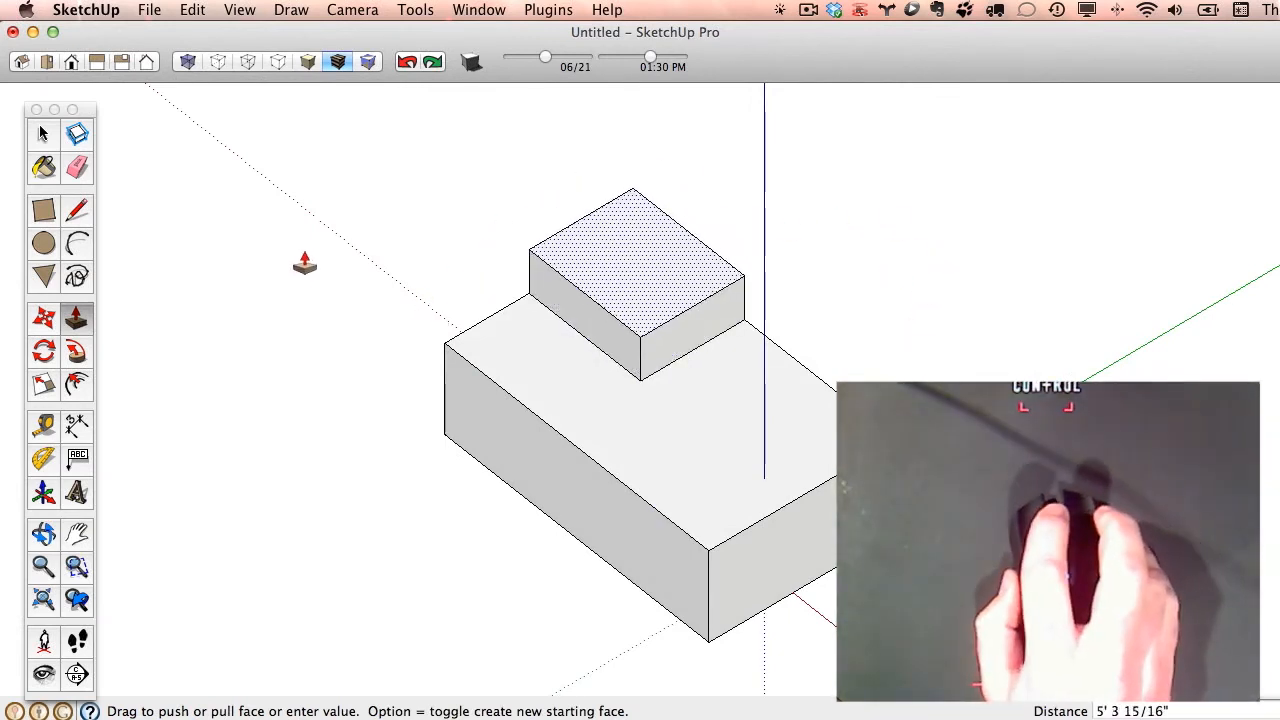
{"action": "middle_click_drag", "start_coordinate": [477, 266], "coordinate": [863, 334]}
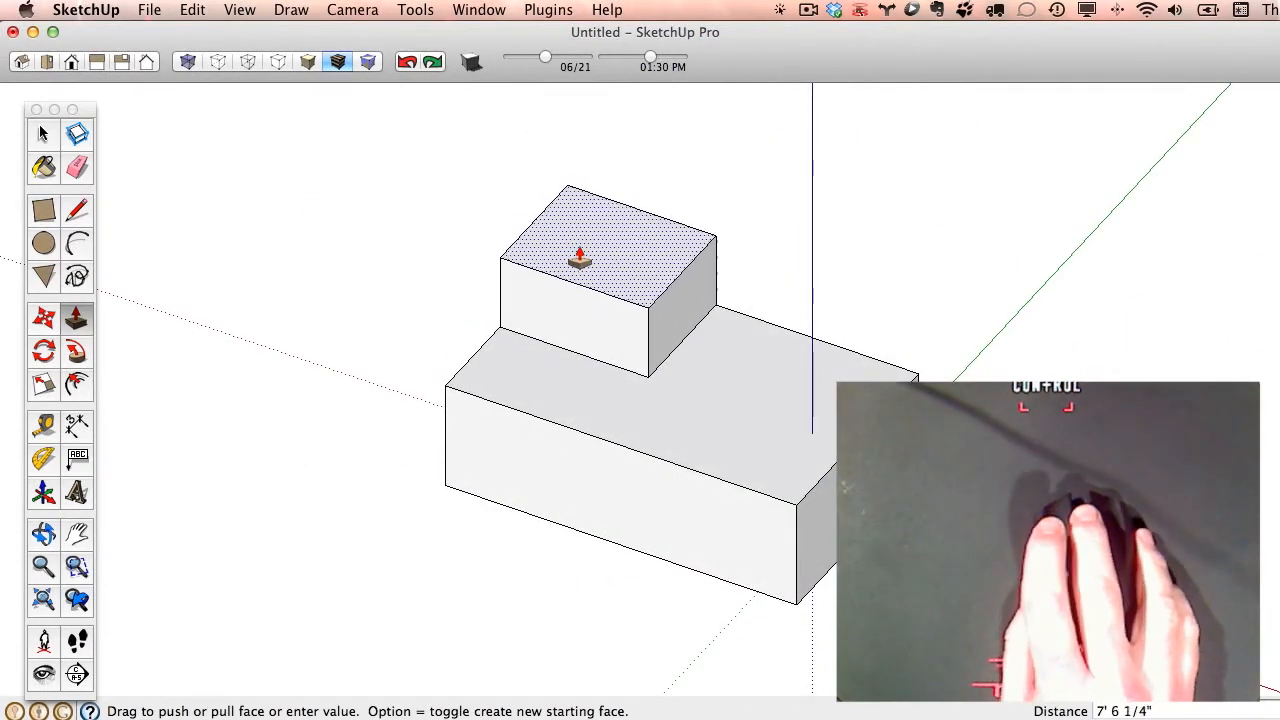
{"action": "middle_click_drag", "start_coordinate": [589, 250], "coordinate": [723, 246]}
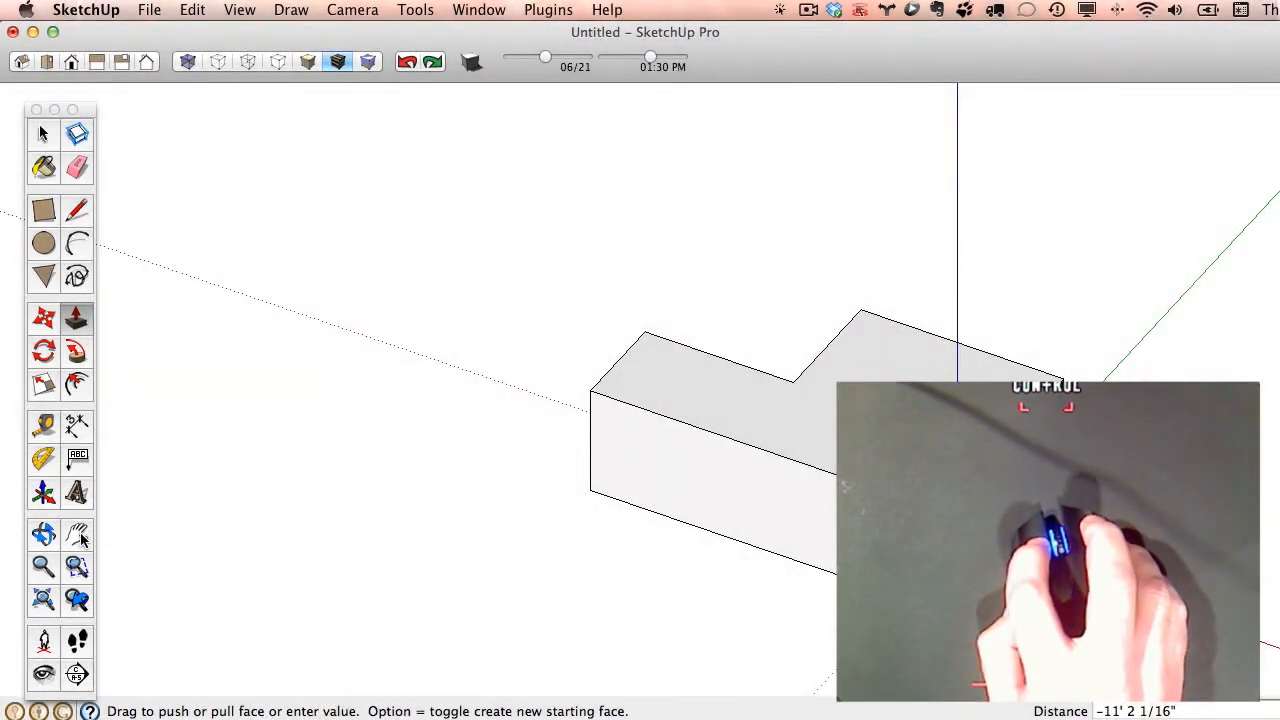
{"action": "left_click", "coordinate": [77, 534]}
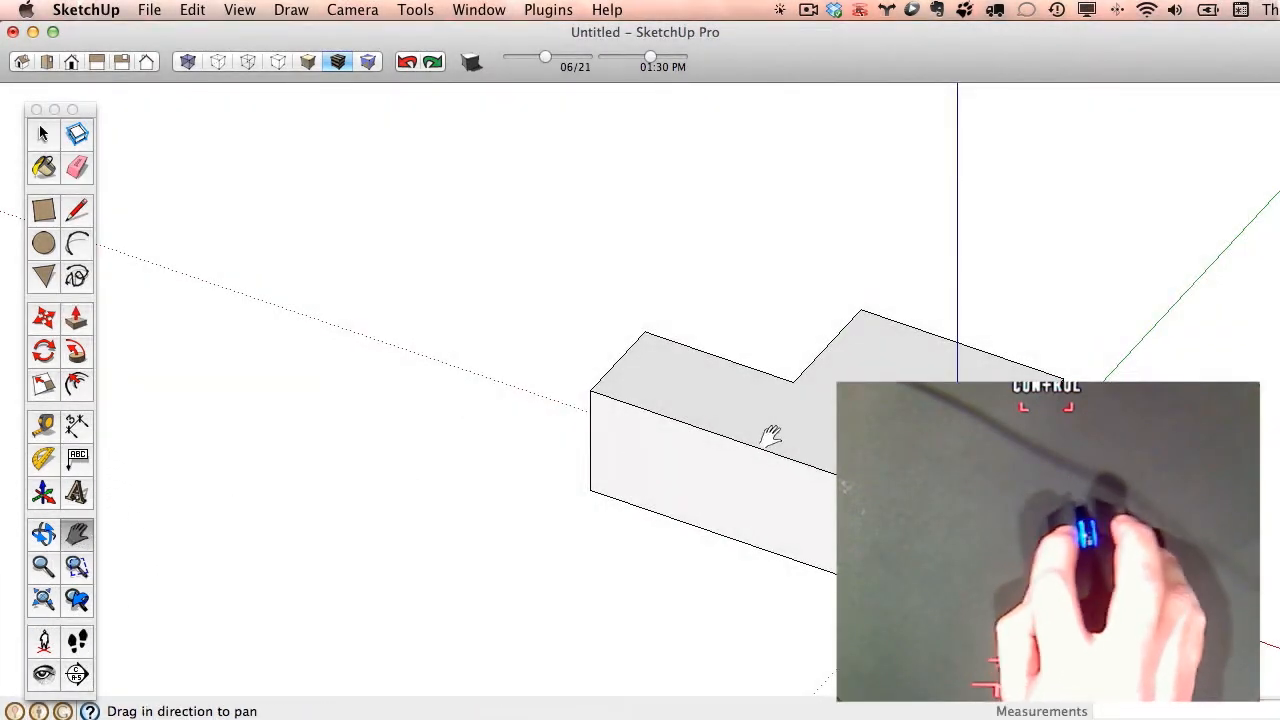
{"action": "left_click_drag", "start_coordinate": [984, 441], "coordinate": [489, 401]}
{"action": "left_click_drag", "start_coordinate": [376, 418], "coordinate": [1035, 210]}
{"action": "key", "text": "p"}
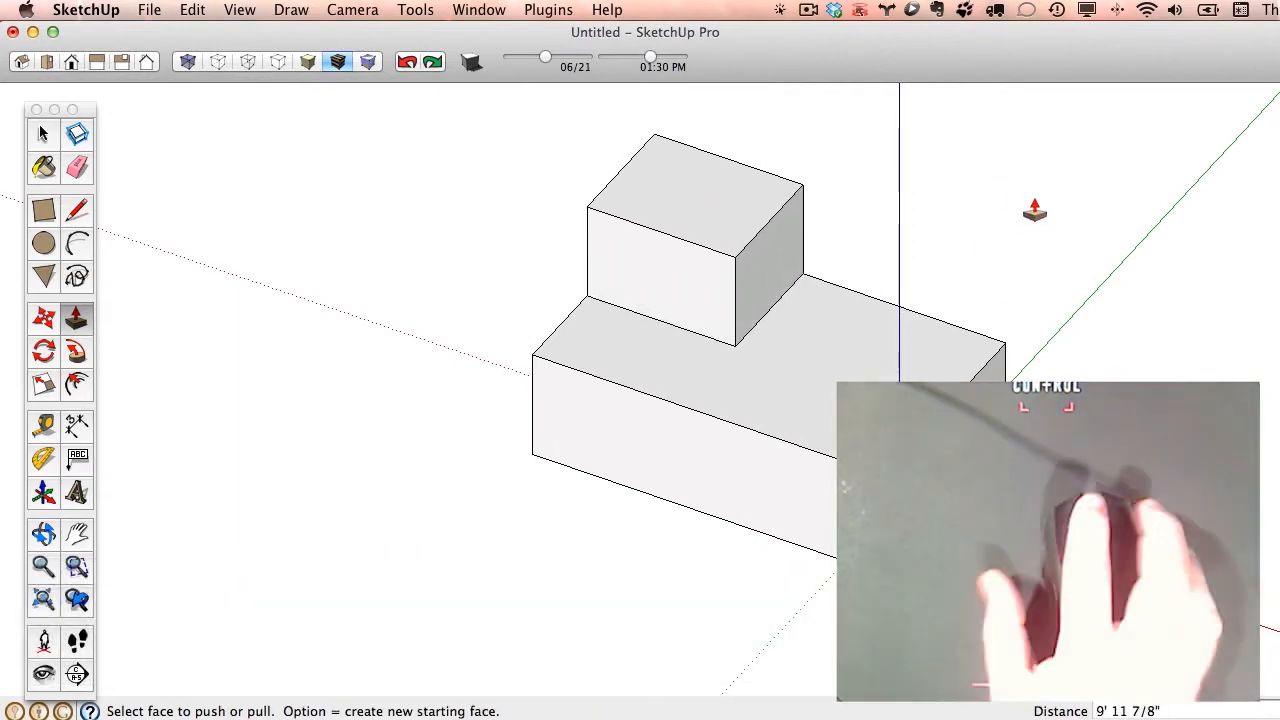
- Push the raised block's top down about 15' 7", level with the midpoint of the box's vertical edge, to form a corner recess
{"action": "middle_click_drag", "start_coordinate": [1168, 348], "coordinate": [794, 651]}
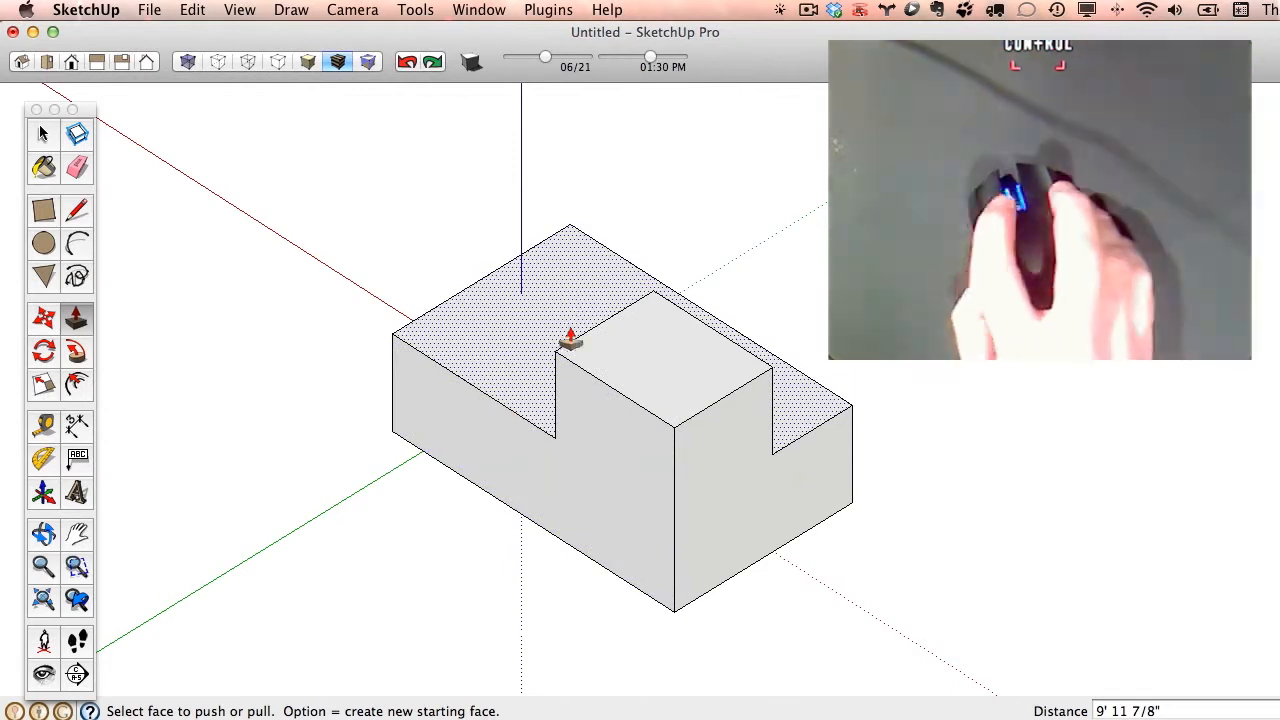
{"action": "left_click", "coordinate": [668, 390]}
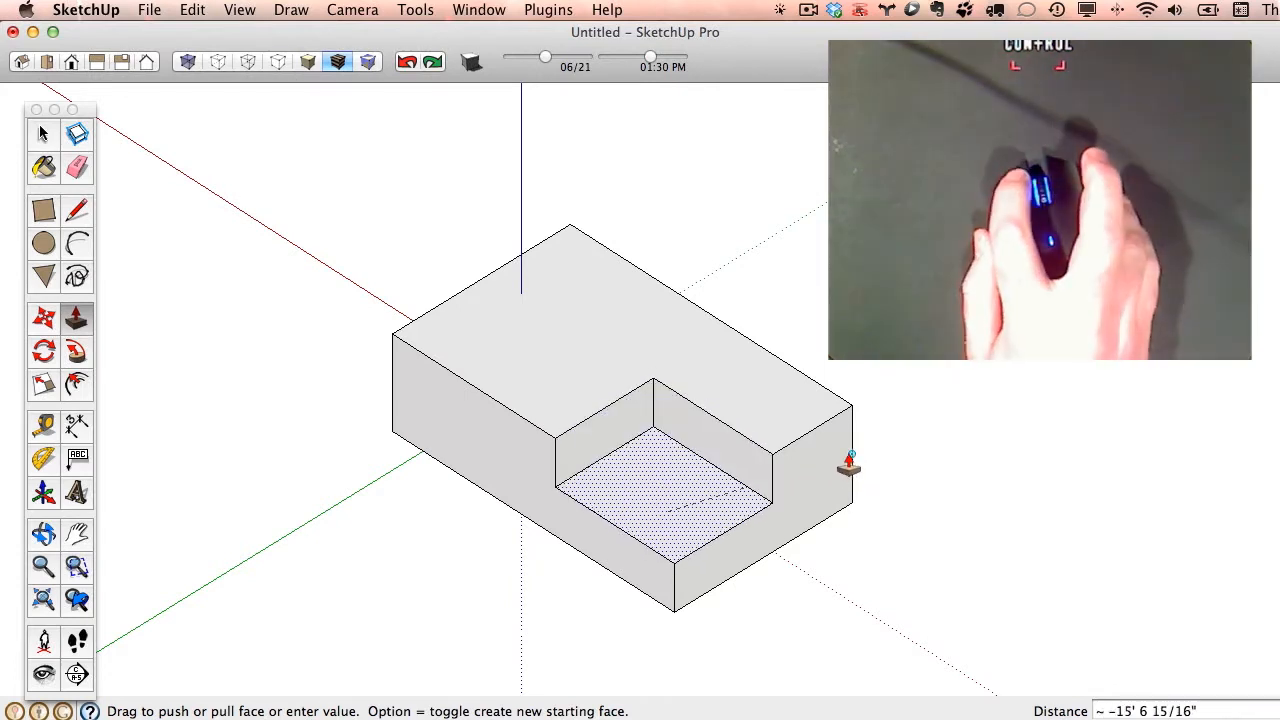
{"action": "left_click", "coordinate": [848, 465]}
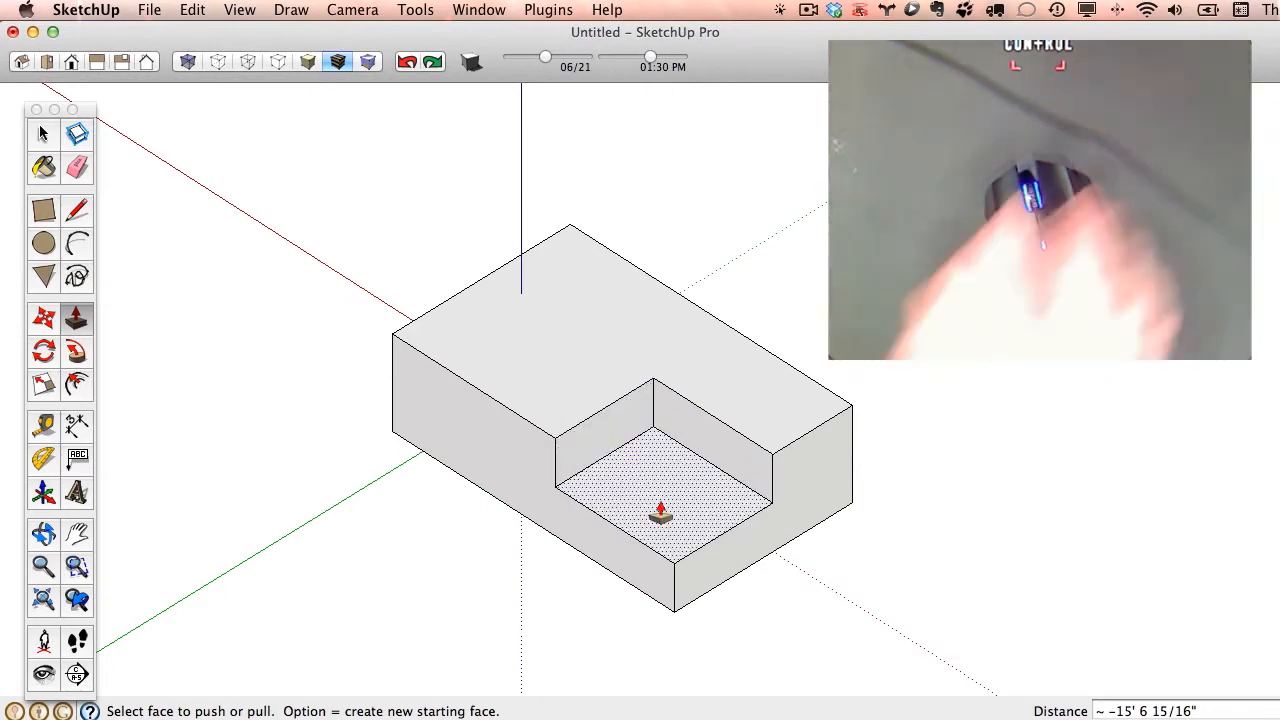
{"action": "middle_click_drag", "start_coordinate": [1063, 543], "coordinate": [1063, 400]}
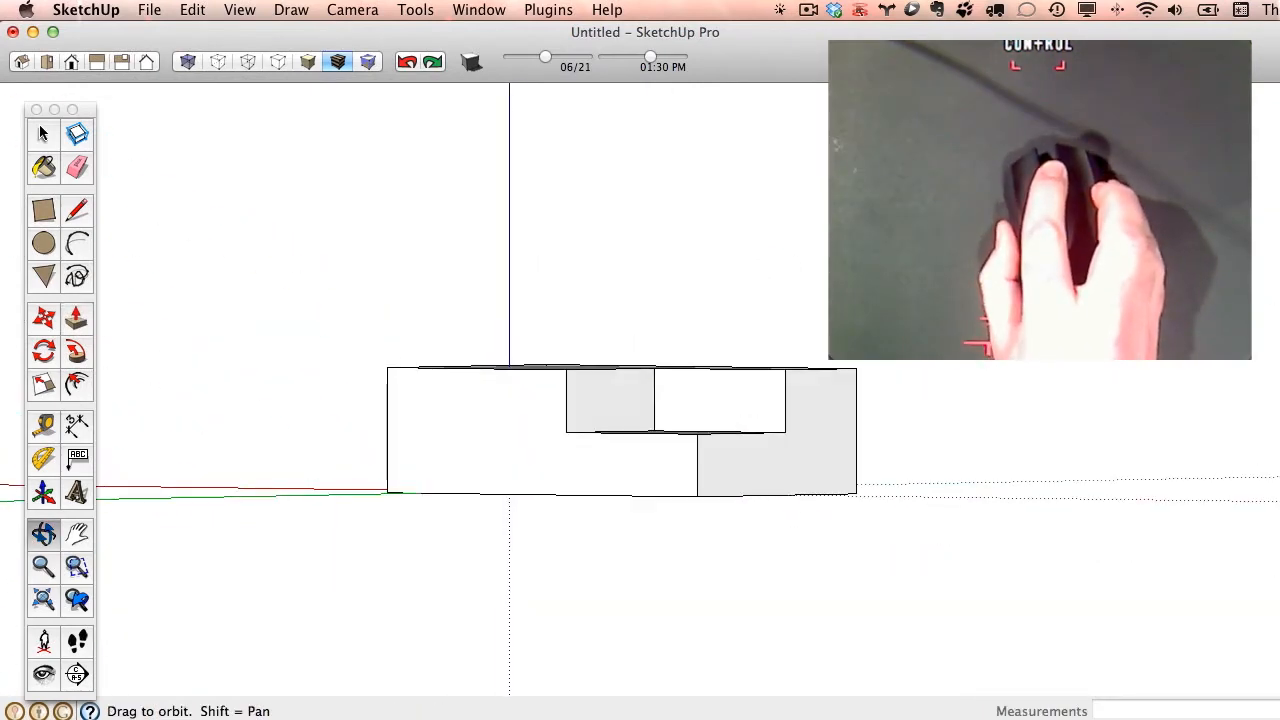
{"action": "middle_click_drag", "start_coordinate": [900, 420], "coordinate": [1086, 517]}
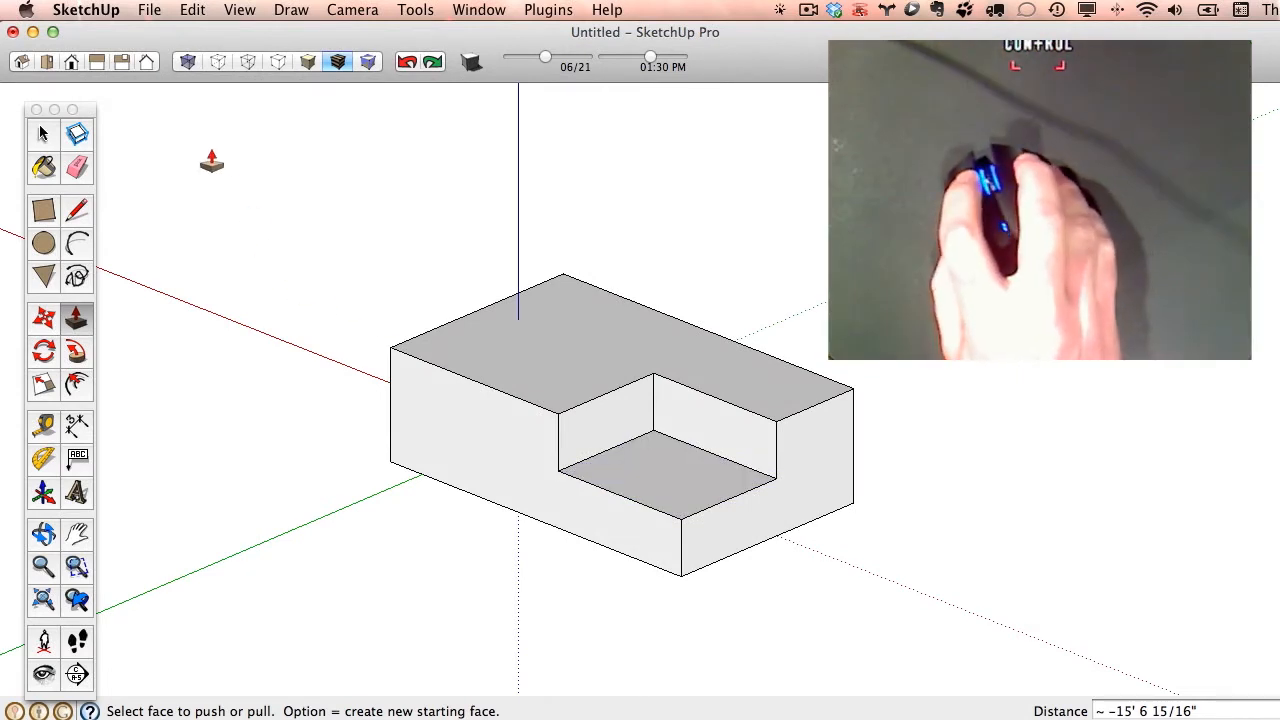
- Divide the vertical edge at the box's far left corner into 3 equal segments
{"action": "left_click", "coordinate": [44, 134]}
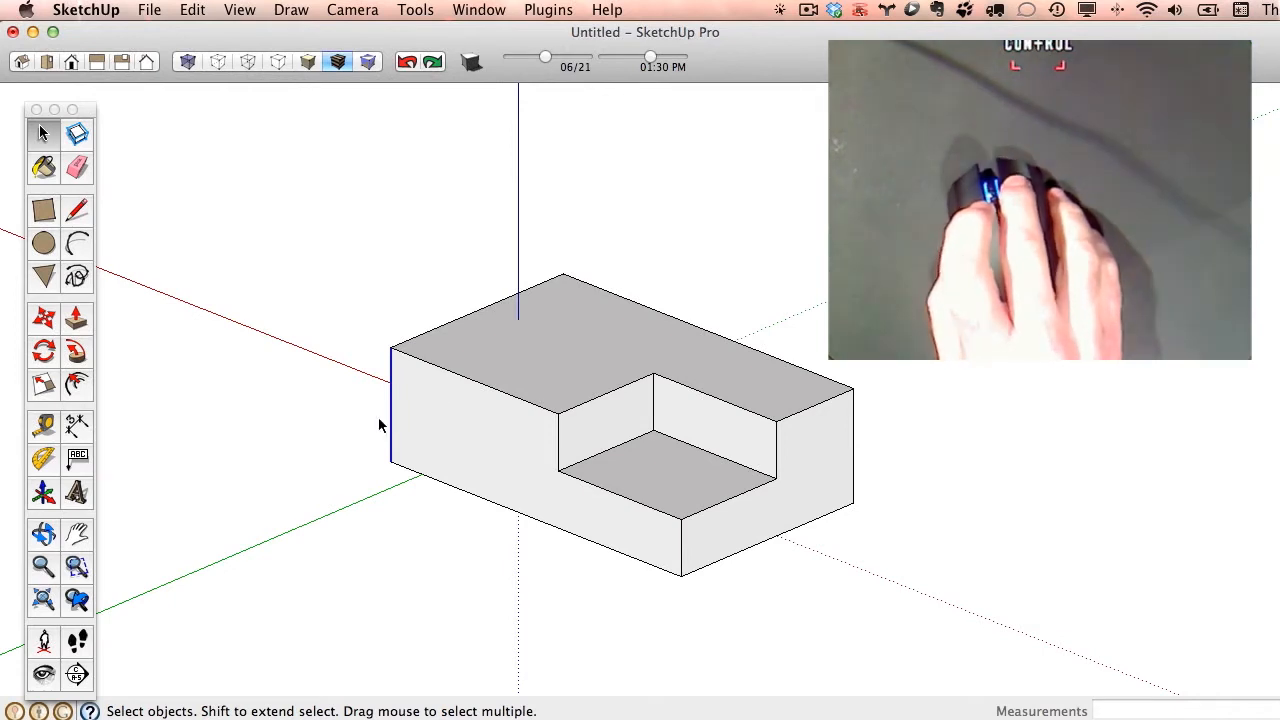
{"action": "right_click", "coordinate": [392, 416]}
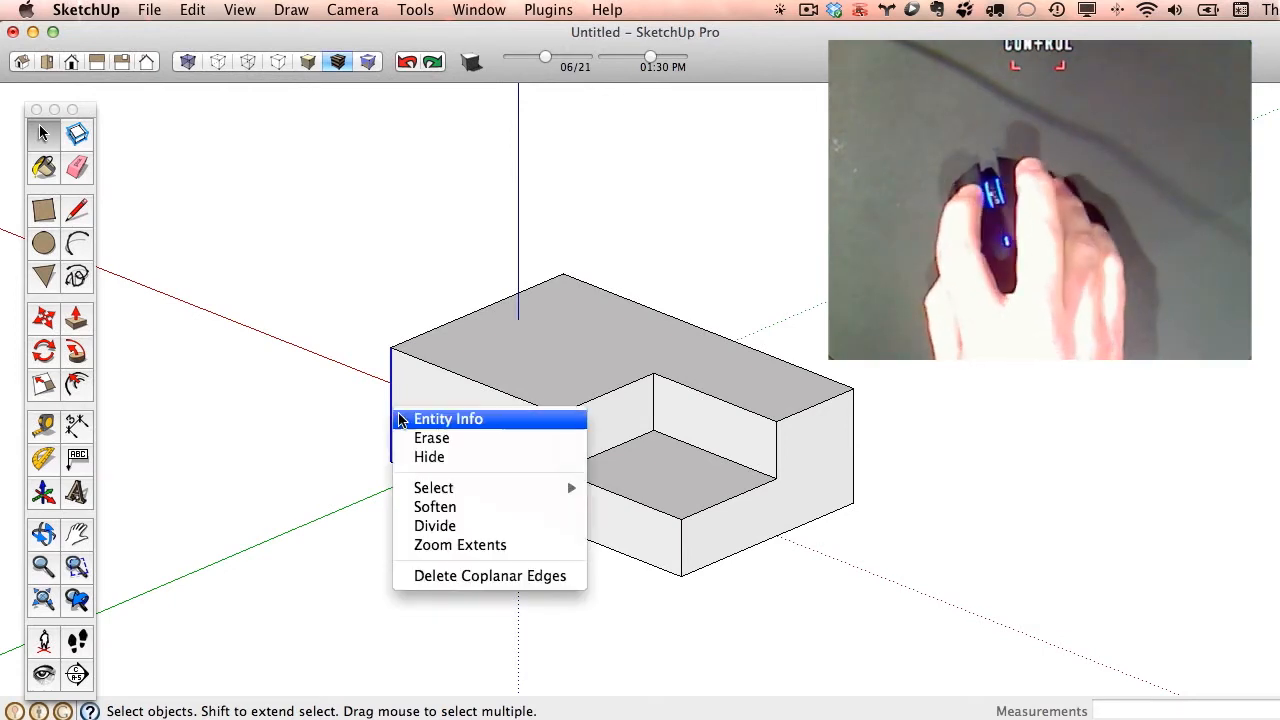
{"action": "left_click", "coordinate": [483, 527]}
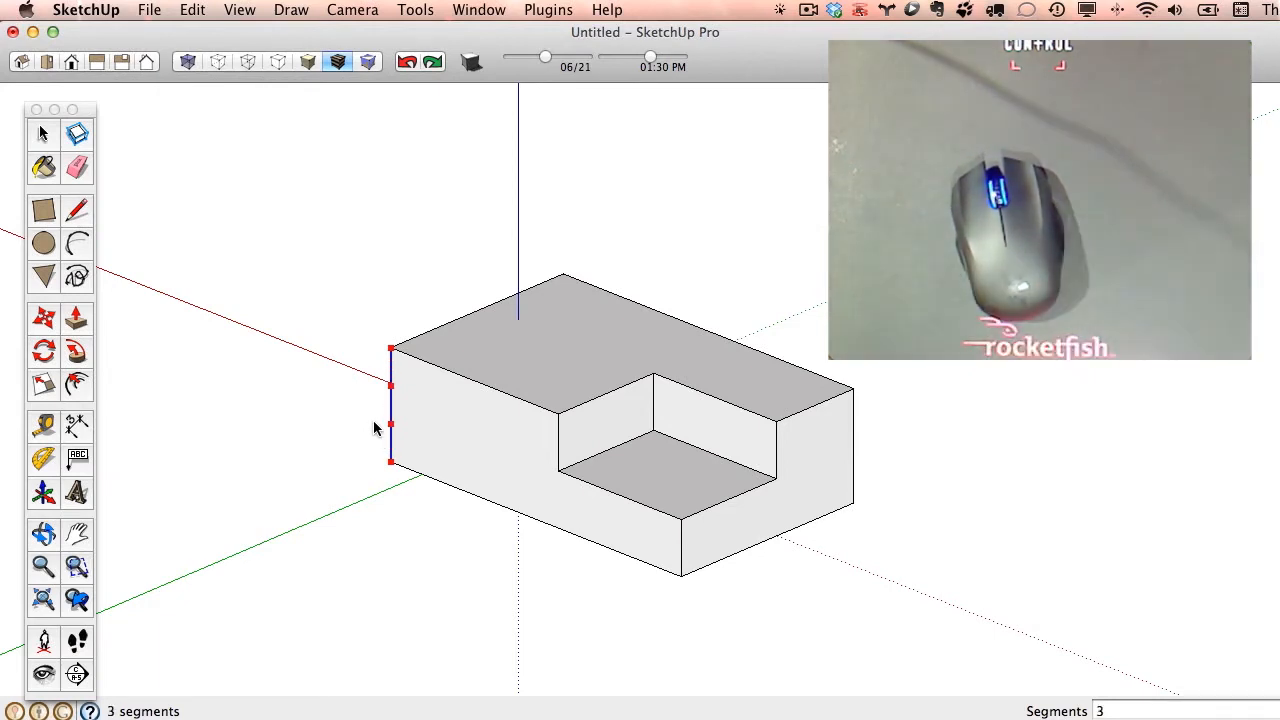
{"action": "type", "text": "3"}
{"action": "key", "text": "Return"}
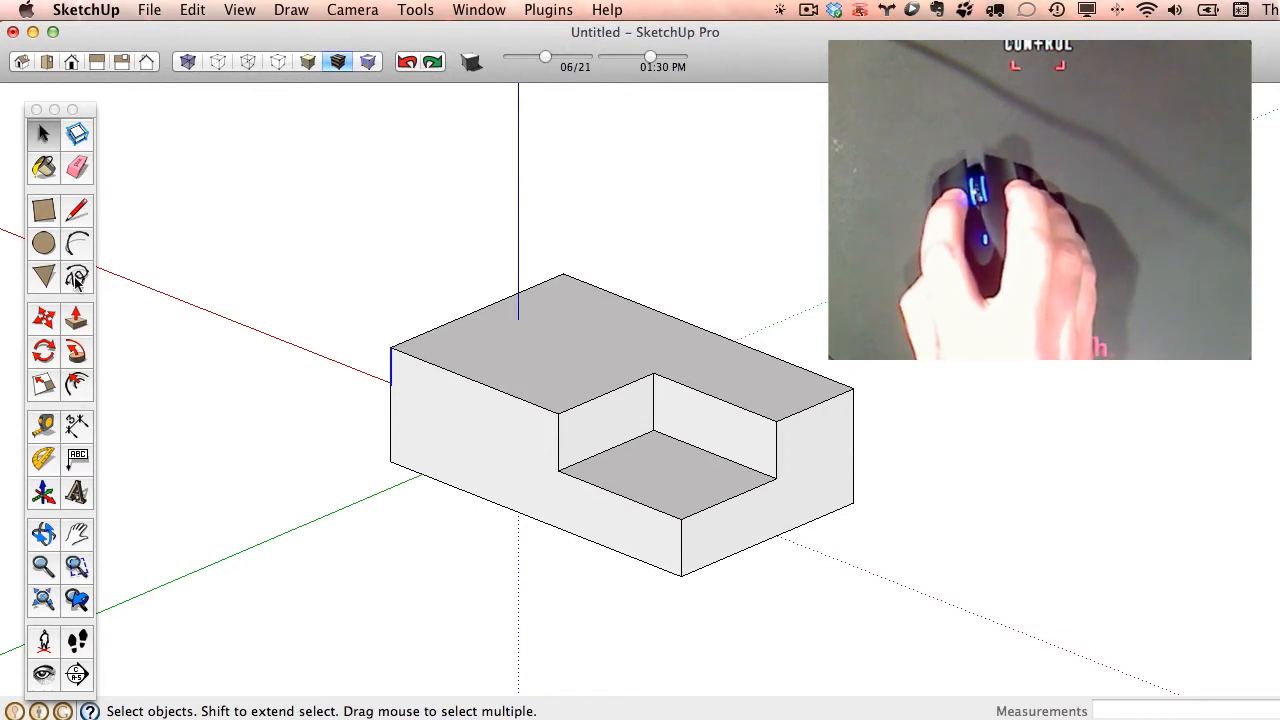
- Push the recess floor down about 1' 10", level with the lower division point on the divided edge
{"action": "left_click", "coordinate": [76, 318]}
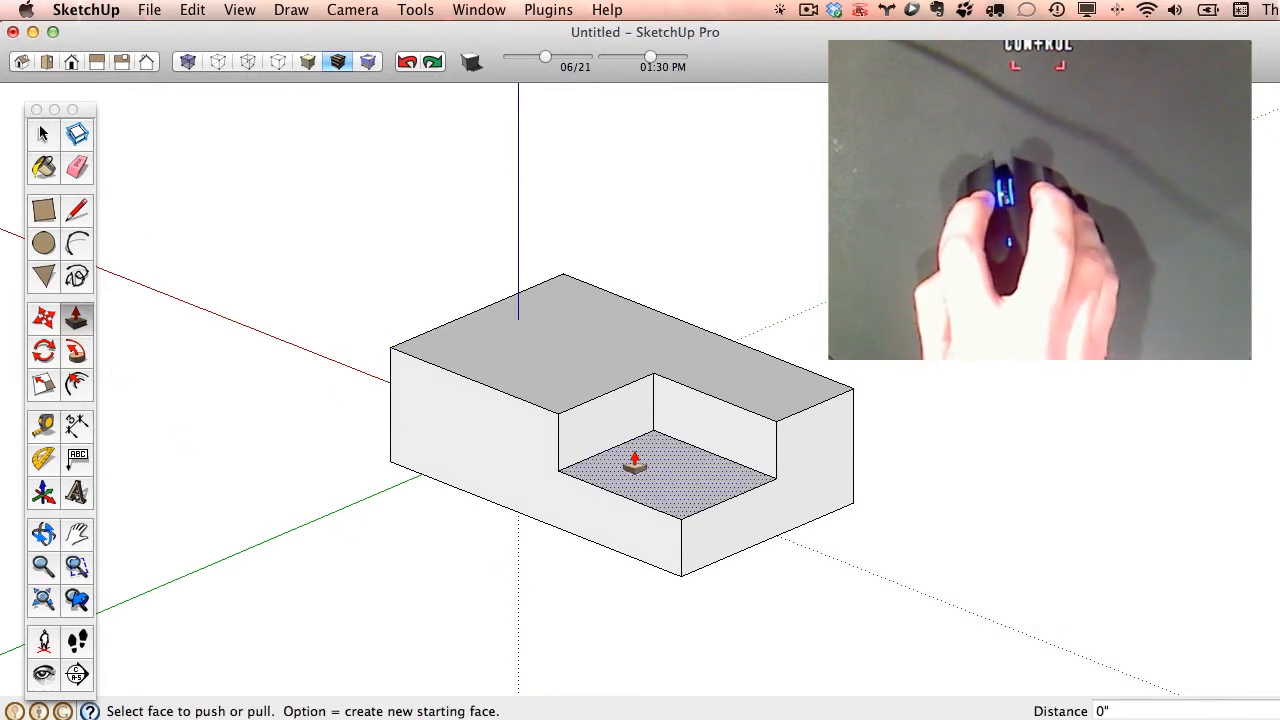
{"action": "left_click_drag", "start_coordinate": [634, 462], "coordinate": [390, 387]}
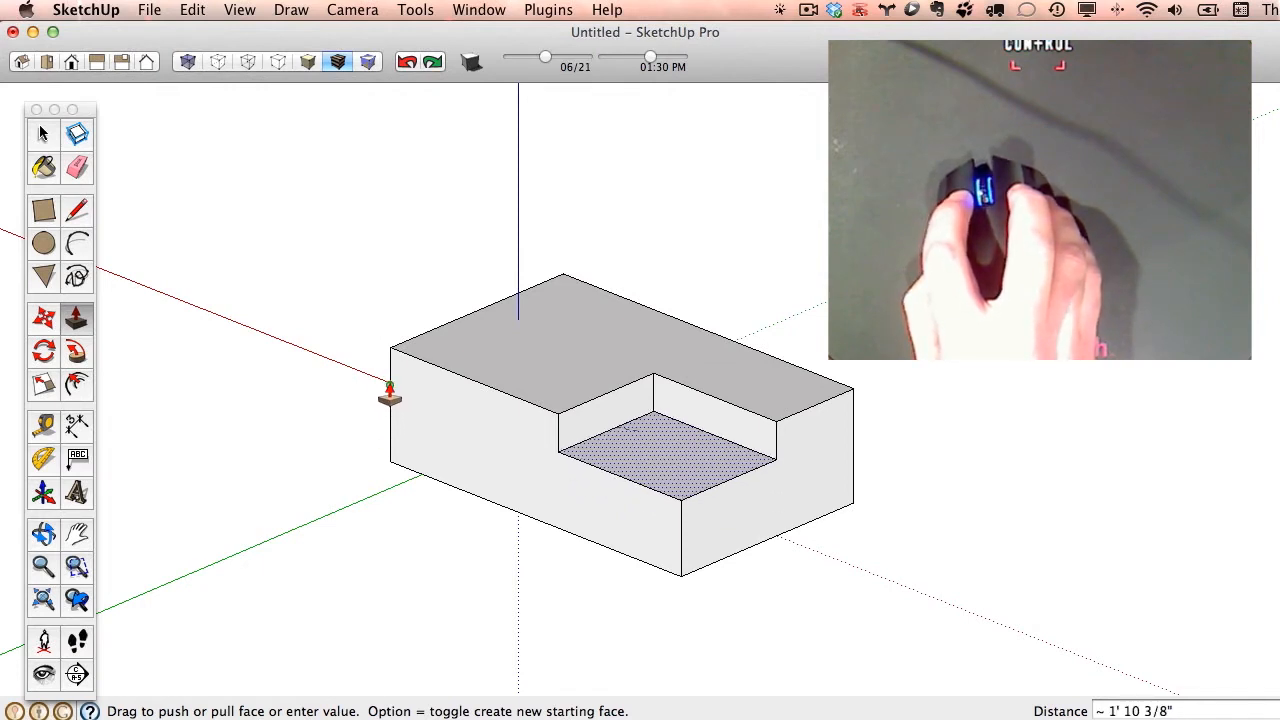
{"action": "left_click", "coordinate": [390, 440]}
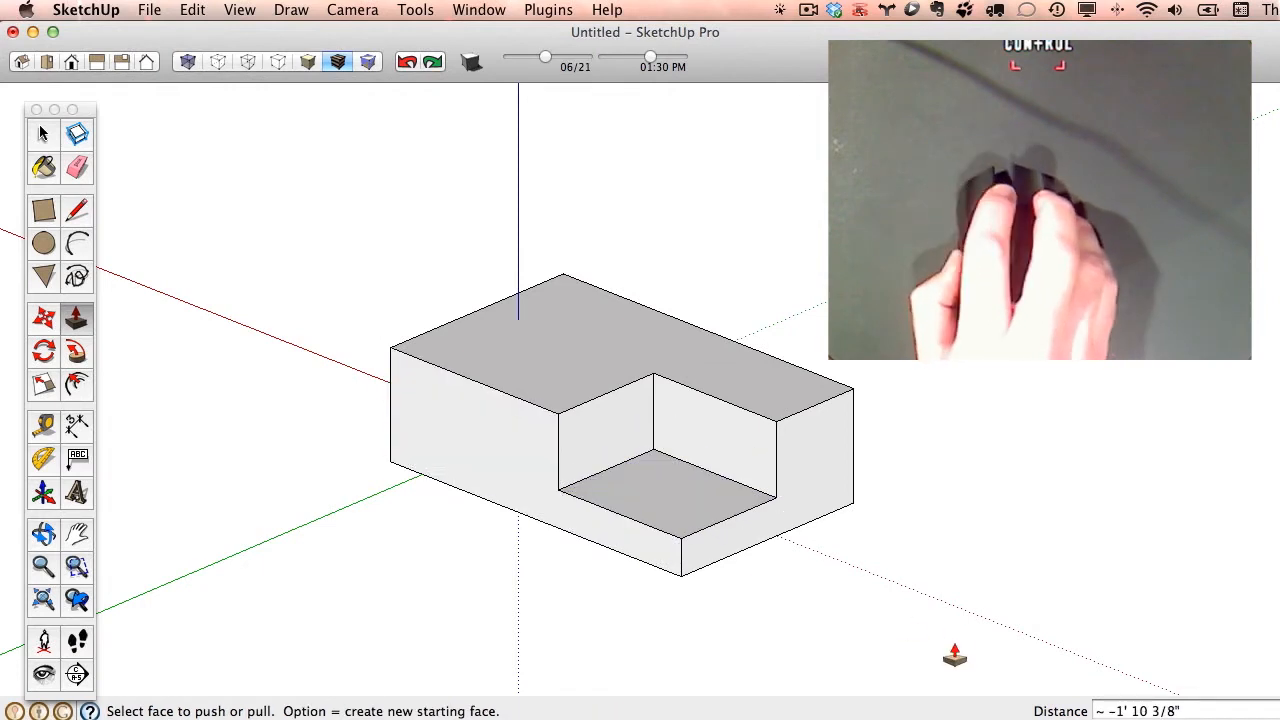
{"action": "middle_click_drag", "start_coordinate": [951, 663], "coordinate": [971, 626]}
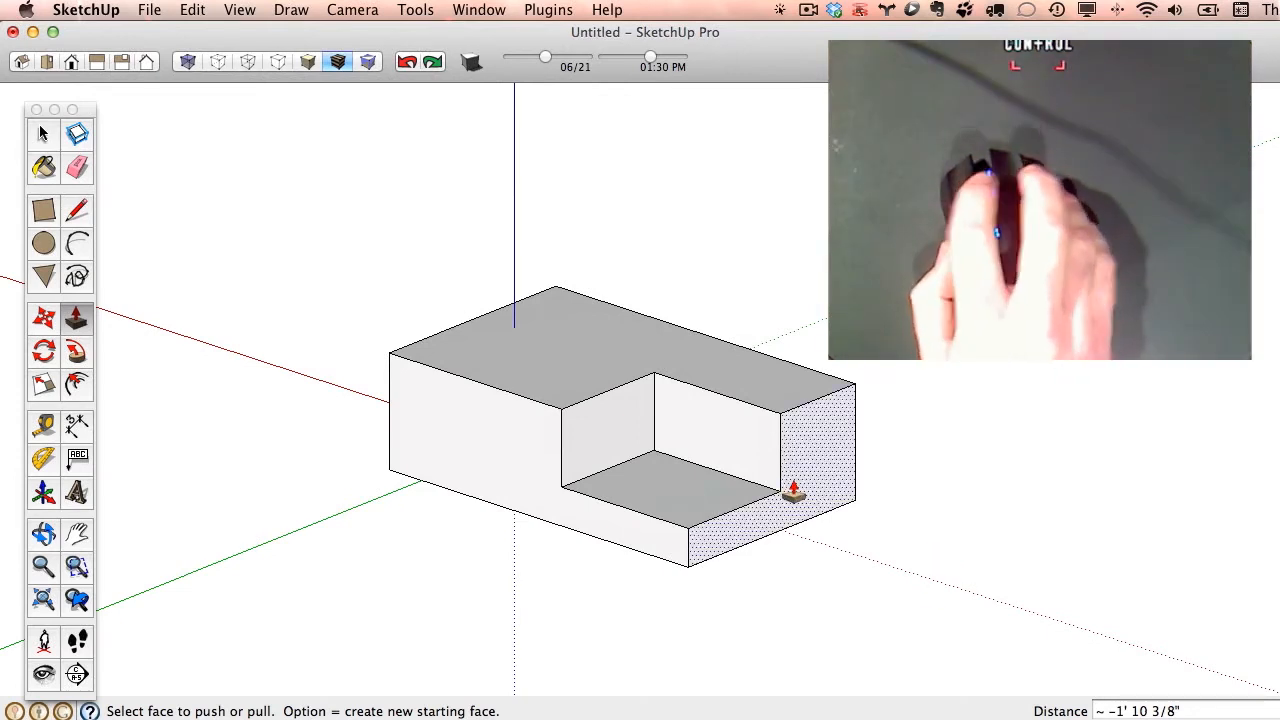
- Push the recess floor down about 3' 9" to the underside of the box, cutting the corner away completely
{"action": "left_click", "coordinate": [675, 490]}
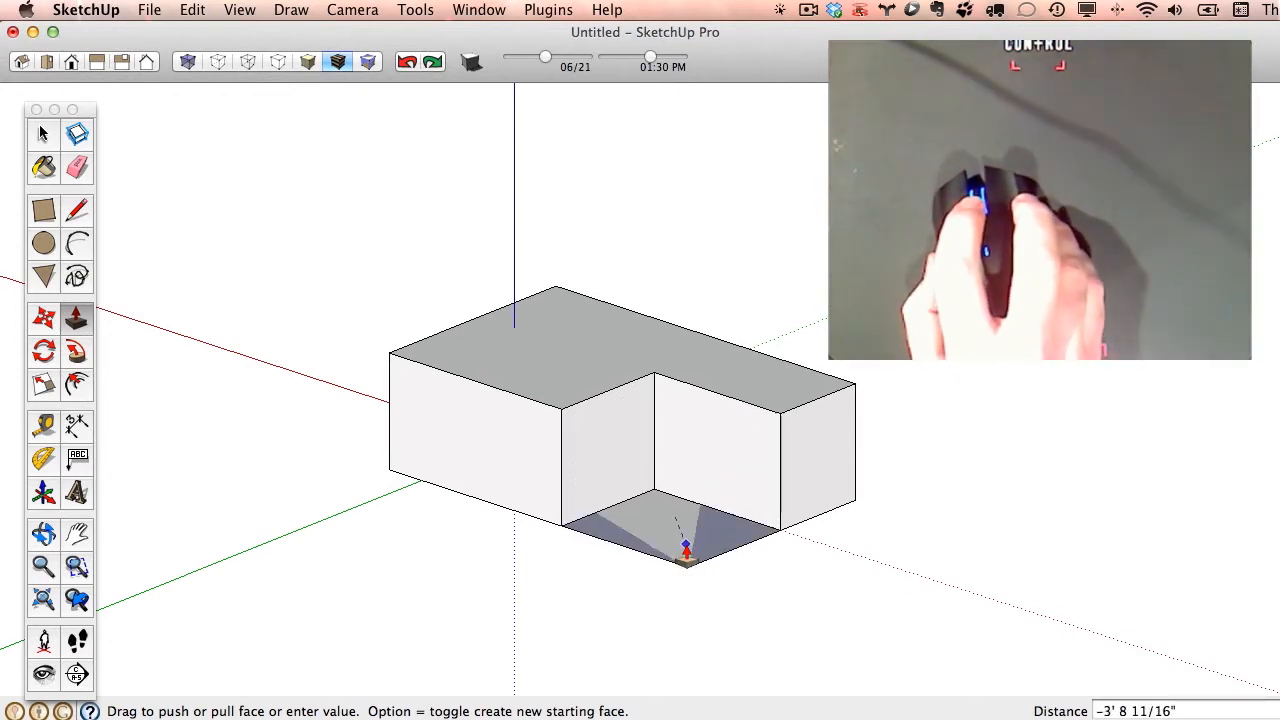
{"action": "left_click", "coordinate": [720, 485]}
{"action": "left_click", "coordinate": [720, 485]}
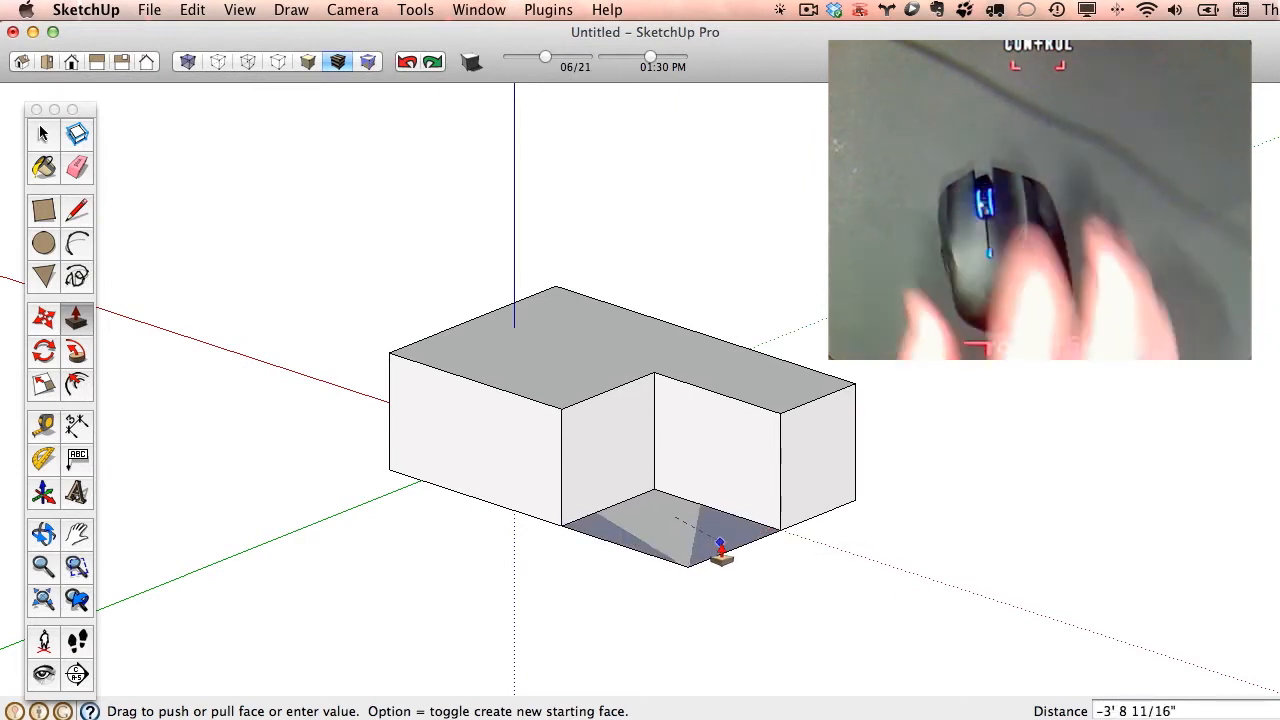
{"action": "left_click", "coordinate": [720, 549]}
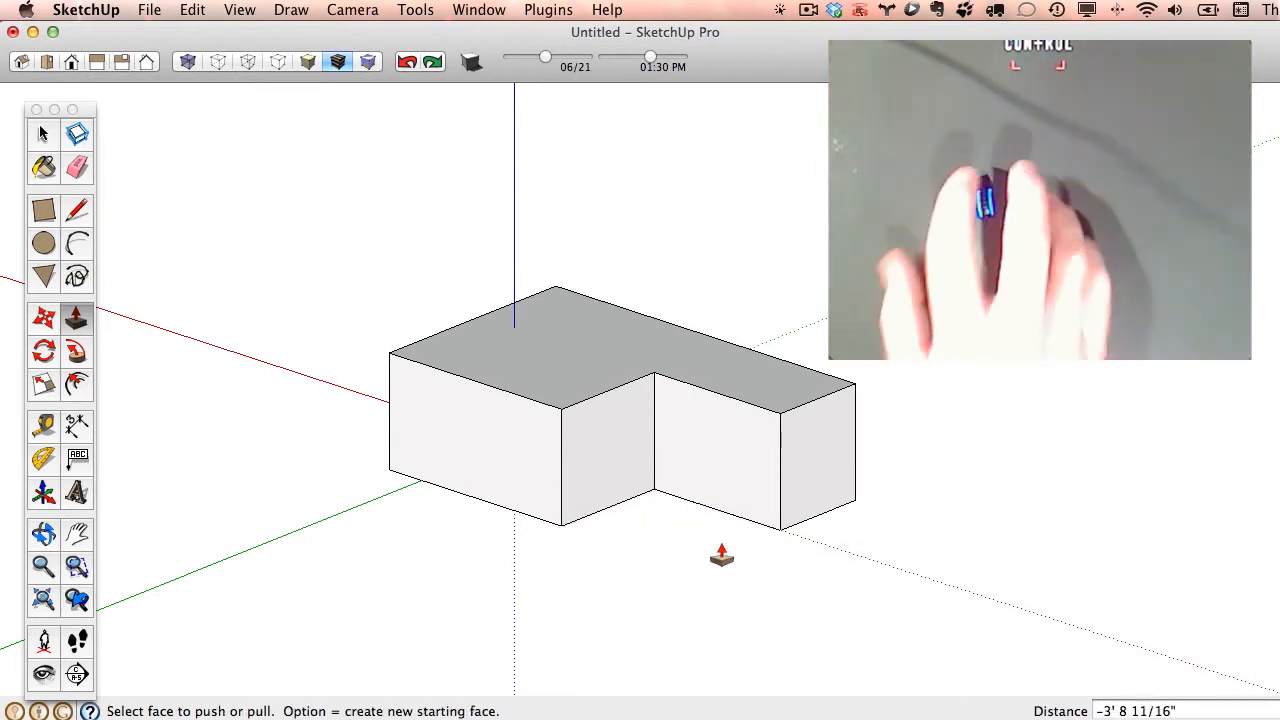
{"action": "key", "text": "o"}
{"action": "left_click_drag", "start_coordinate": [757, 421], "coordinate": [440, 489]}
{"action": "key", "text": "p"}
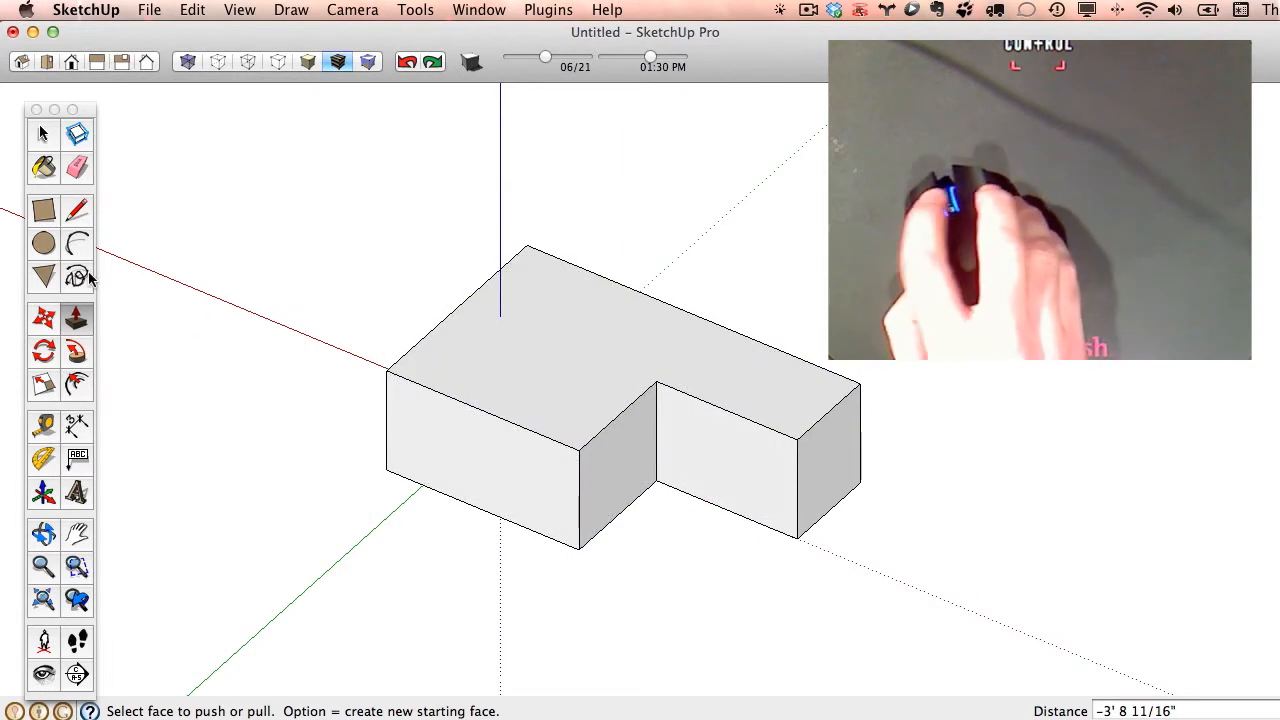
- Draw a 24-sided circle with a radius of about 3' 6", centred on the end face beside the cut-out corner
{"action": "left_click", "coordinate": [44, 245]}
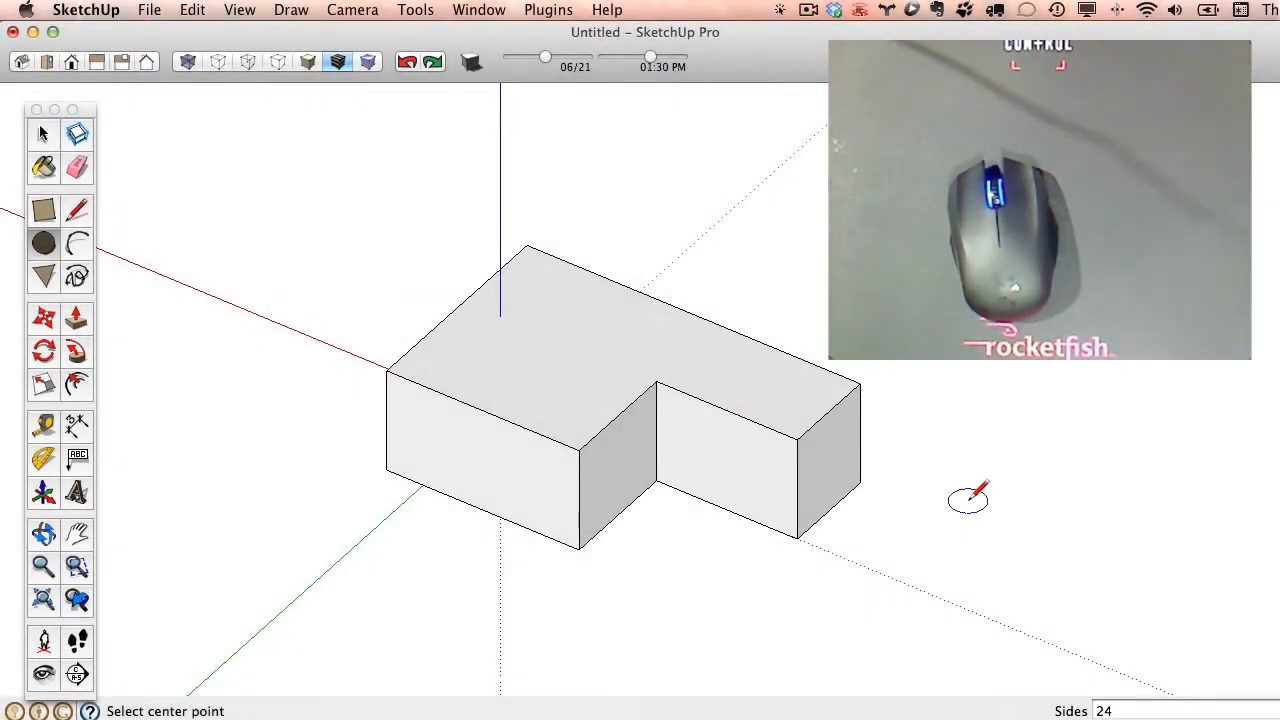
{"action": "type", "text": "24s"}
{"action": "key", "text": "Return"}
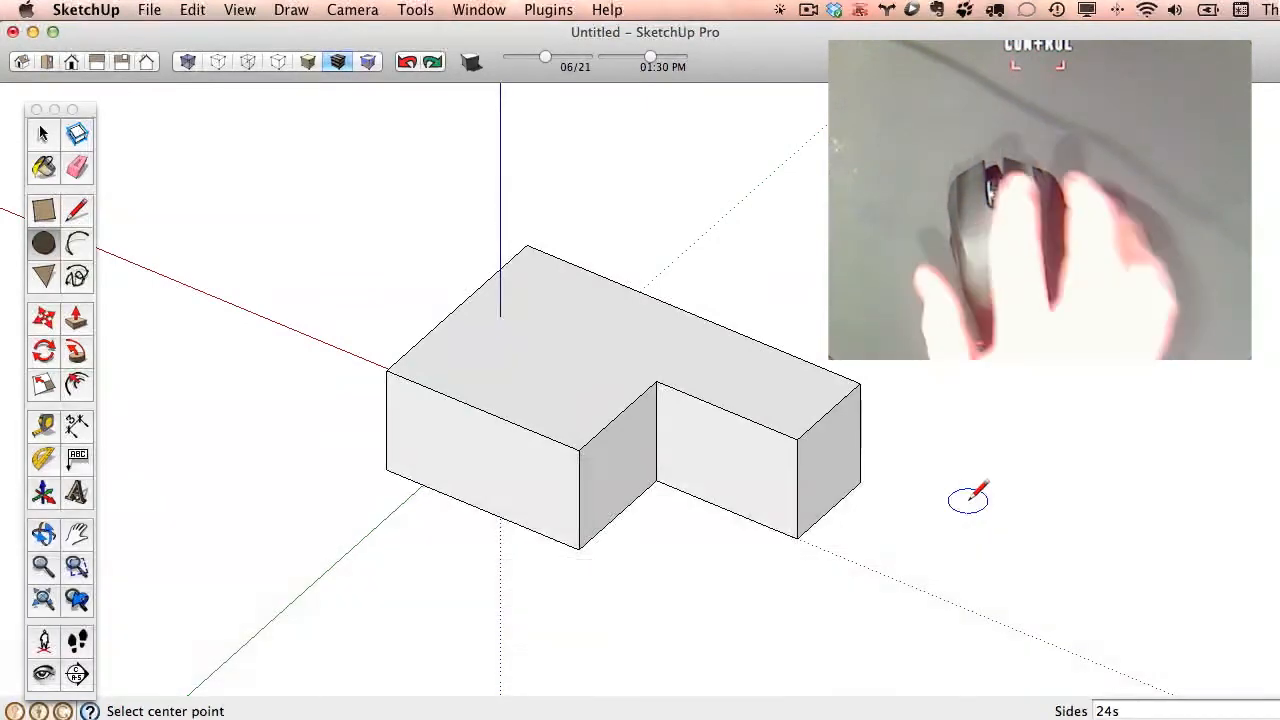
{"action": "middle_click_drag", "start_coordinate": [874, 509], "coordinate": [669, 409]}
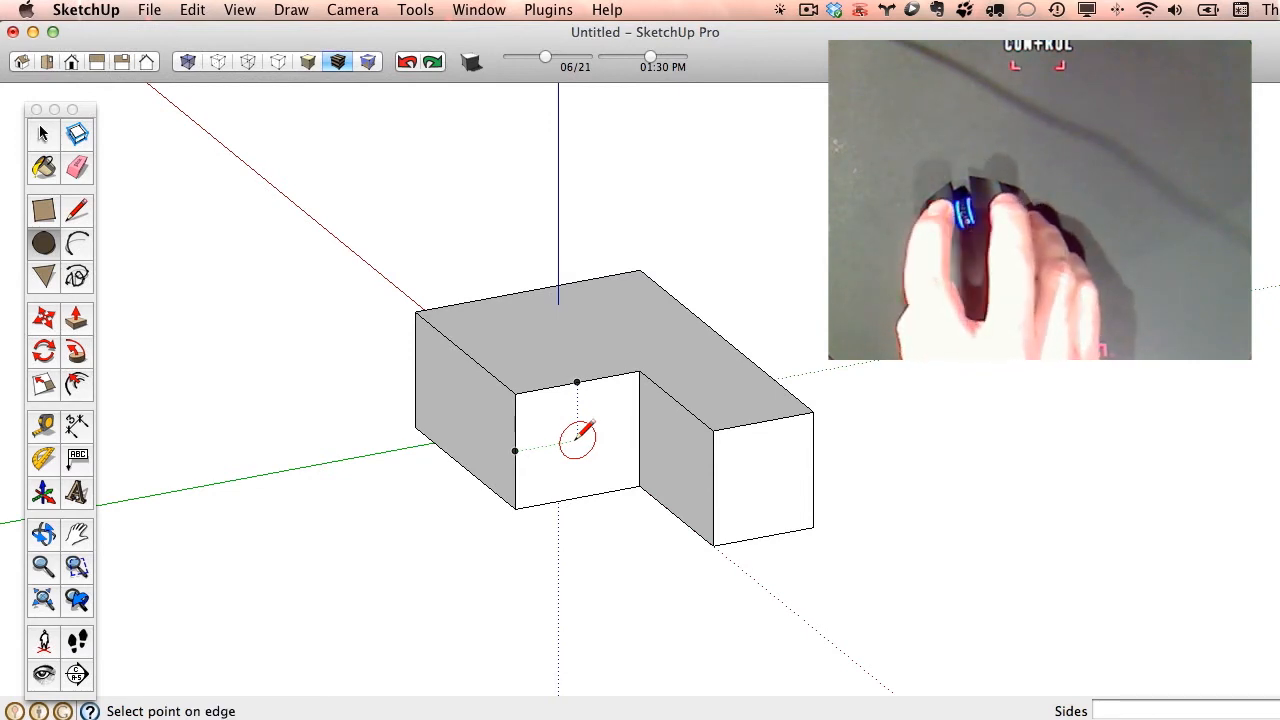
{"action": "left_click", "coordinate": [577, 437]}
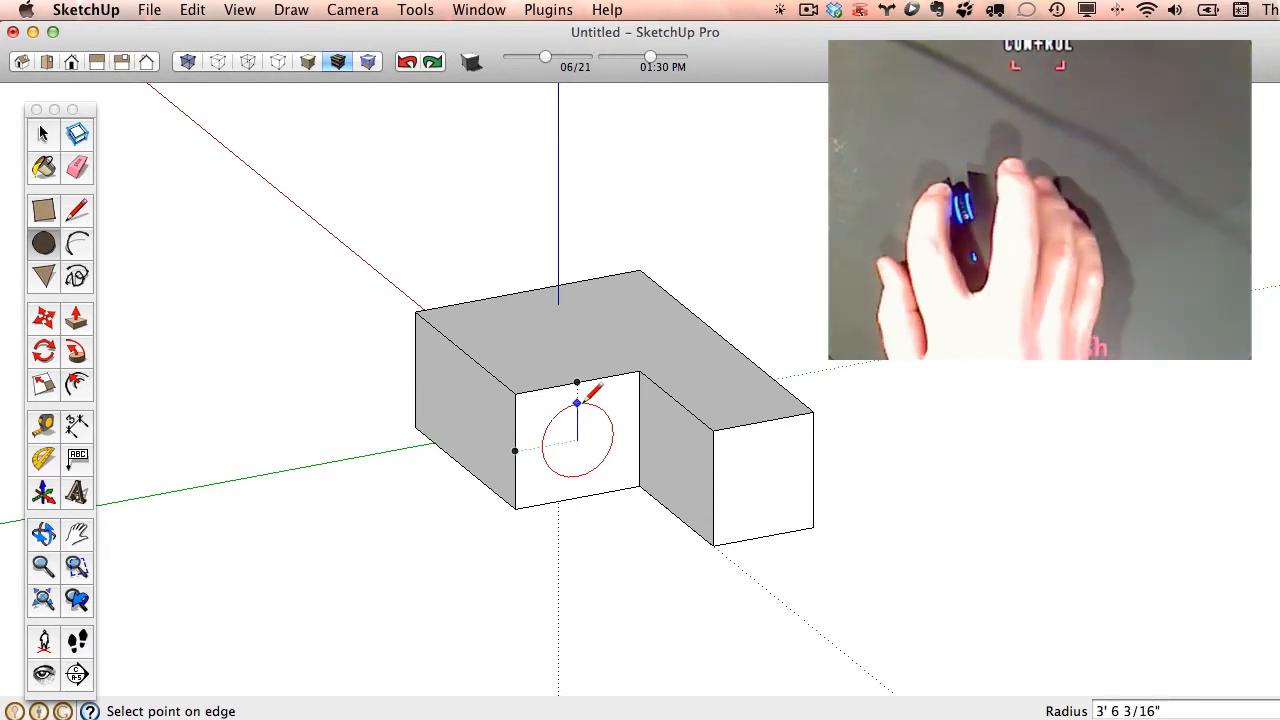
{"action": "left_click", "coordinate": [588, 398]}
{"action": "middle_click_drag", "start_coordinate": [588, 399], "coordinate": [582, 487]}
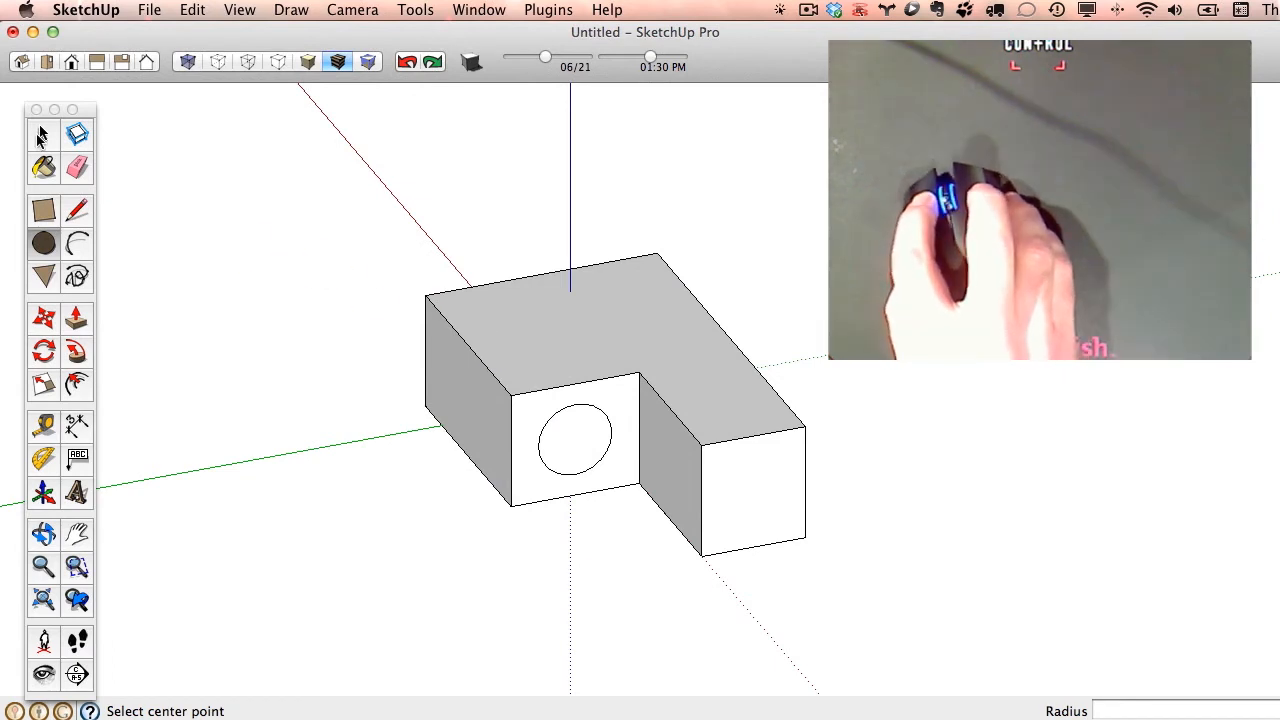
- Delete the circular face to look inside the hollow block, and undo the deletion
{"action": "left_click", "coordinate": [41, 136]}
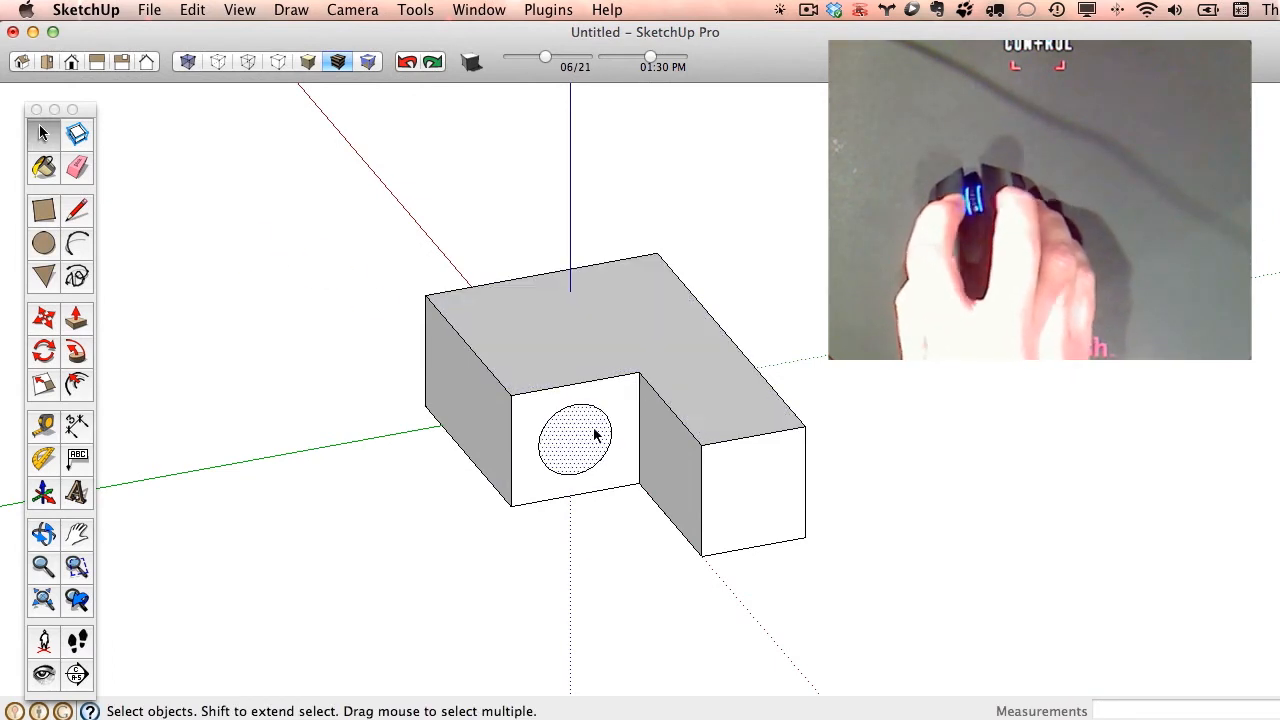
{"action": "left_click", "coordinate": [594, 435]}
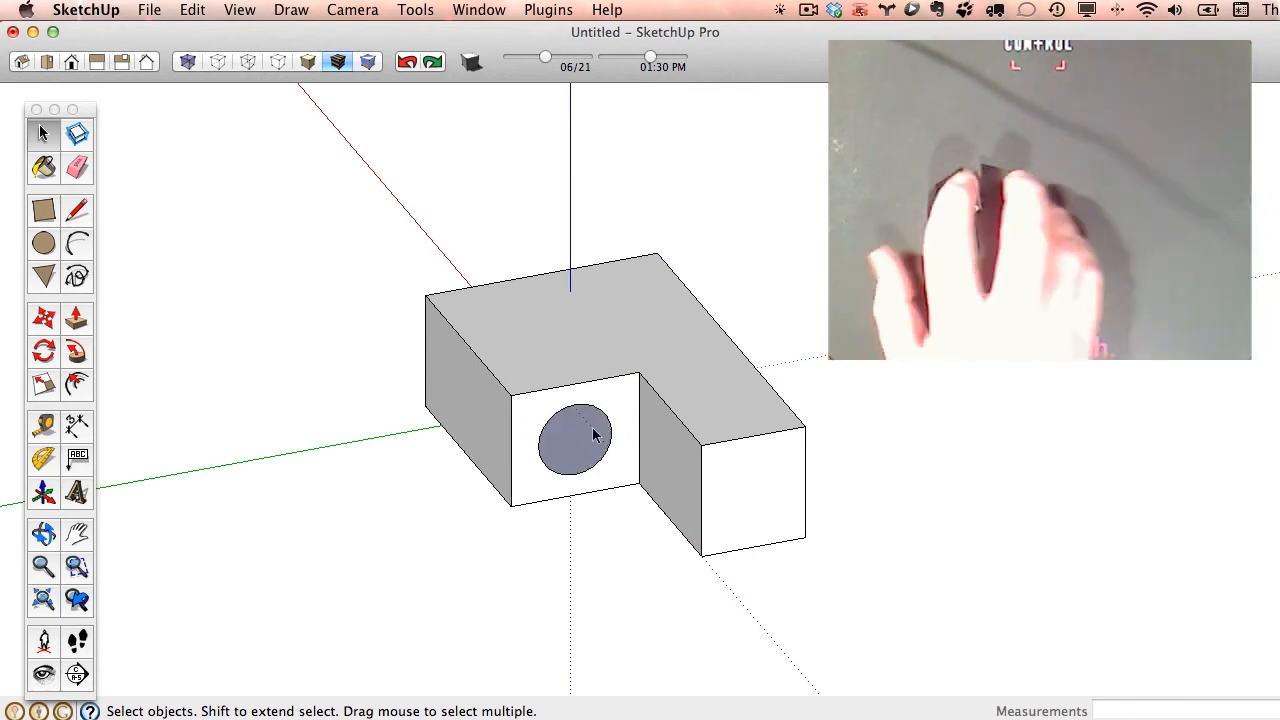
{"action": "scroll", "coordinate": [546, 457], "scroll_direction": "up", "scroll_amount": 5}
{"action": "middle_click_drag", "start_coordinate": [626, 443], "coordinate": [743, 366]}
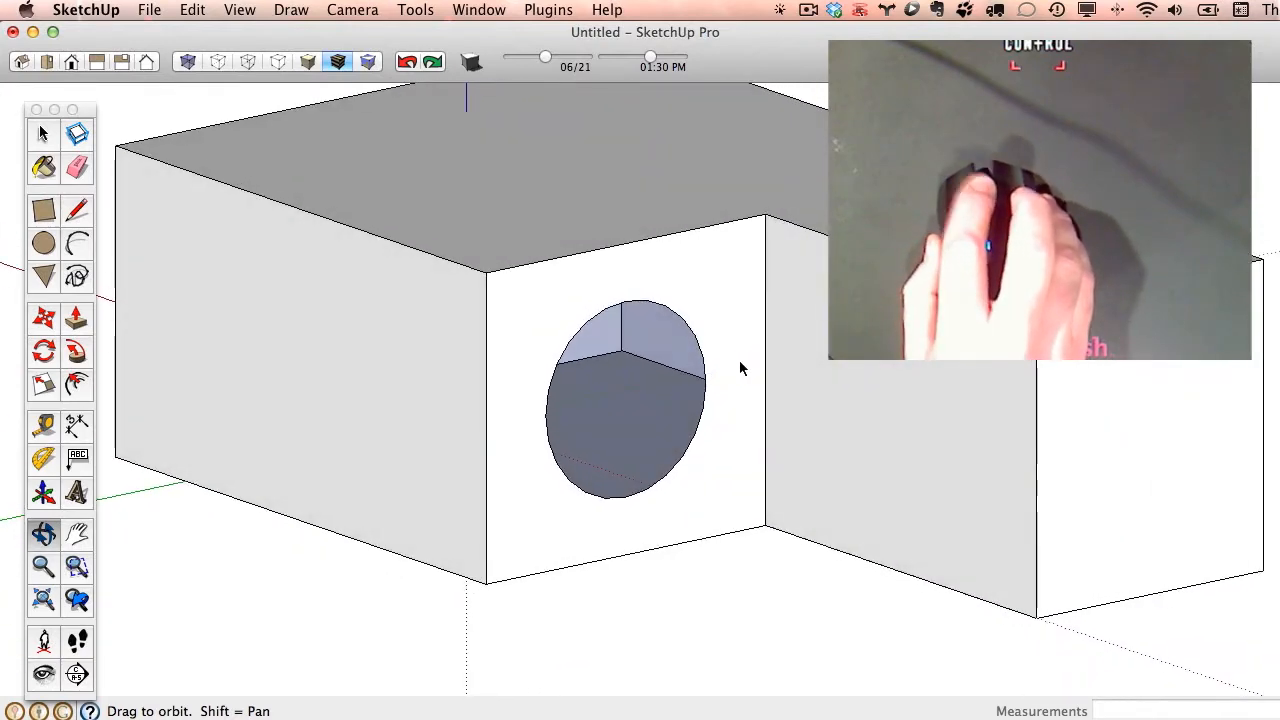
{"action": "left_click", "coordinate": [406, 63]}
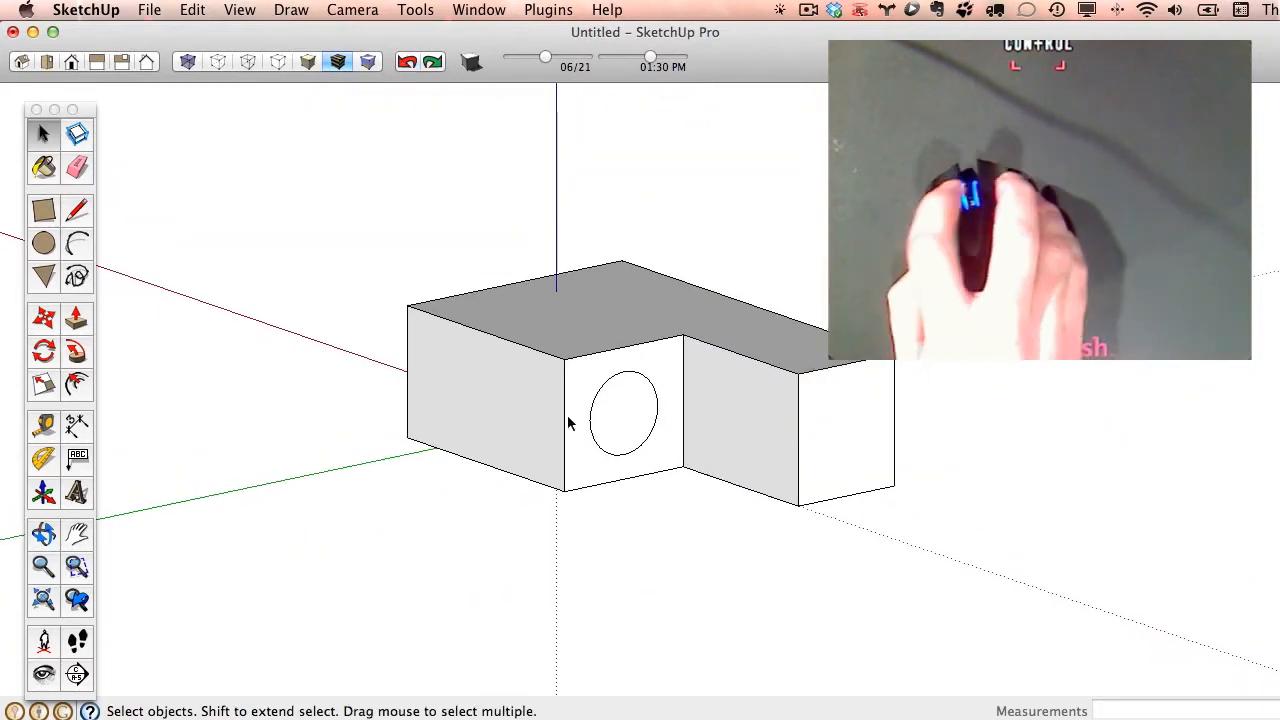
- Pull the circle out about 7' 7", level with the midpoint of the cut-out's upper side edge
{"action": "left_click", "coordinate": [77, 320]}
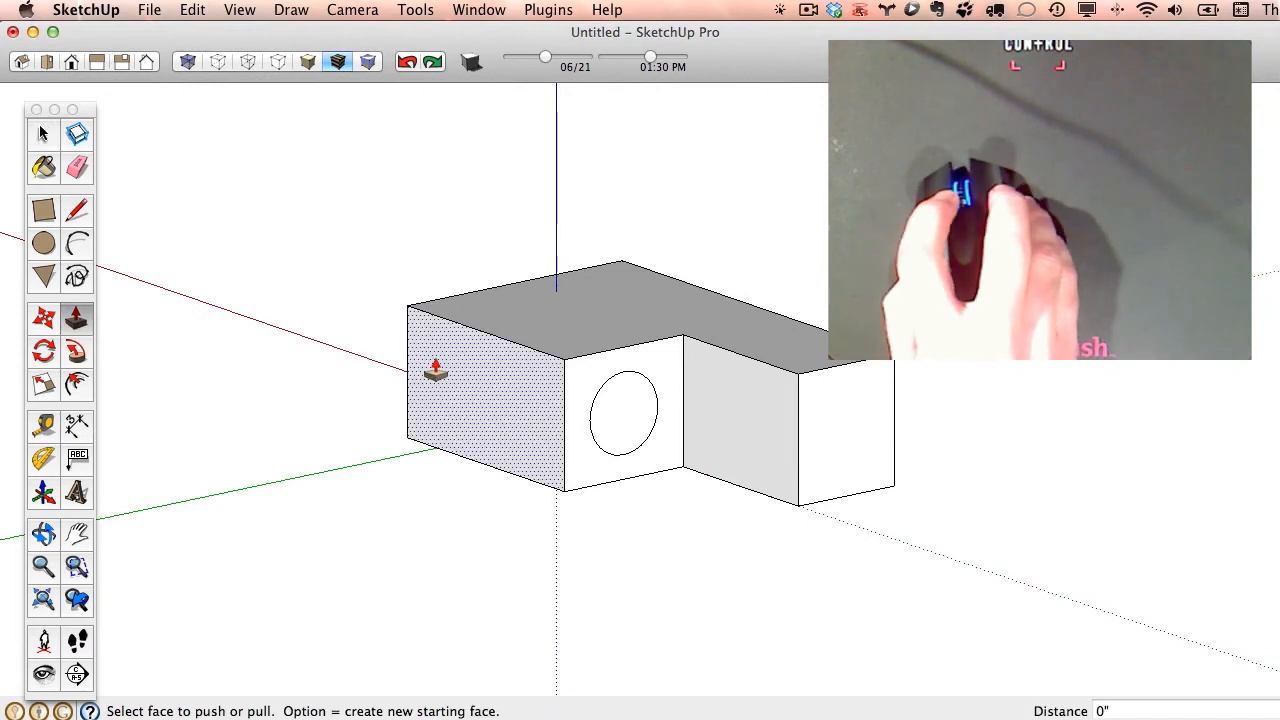
{"action": "left_click", "coordinate": [622, 422]}
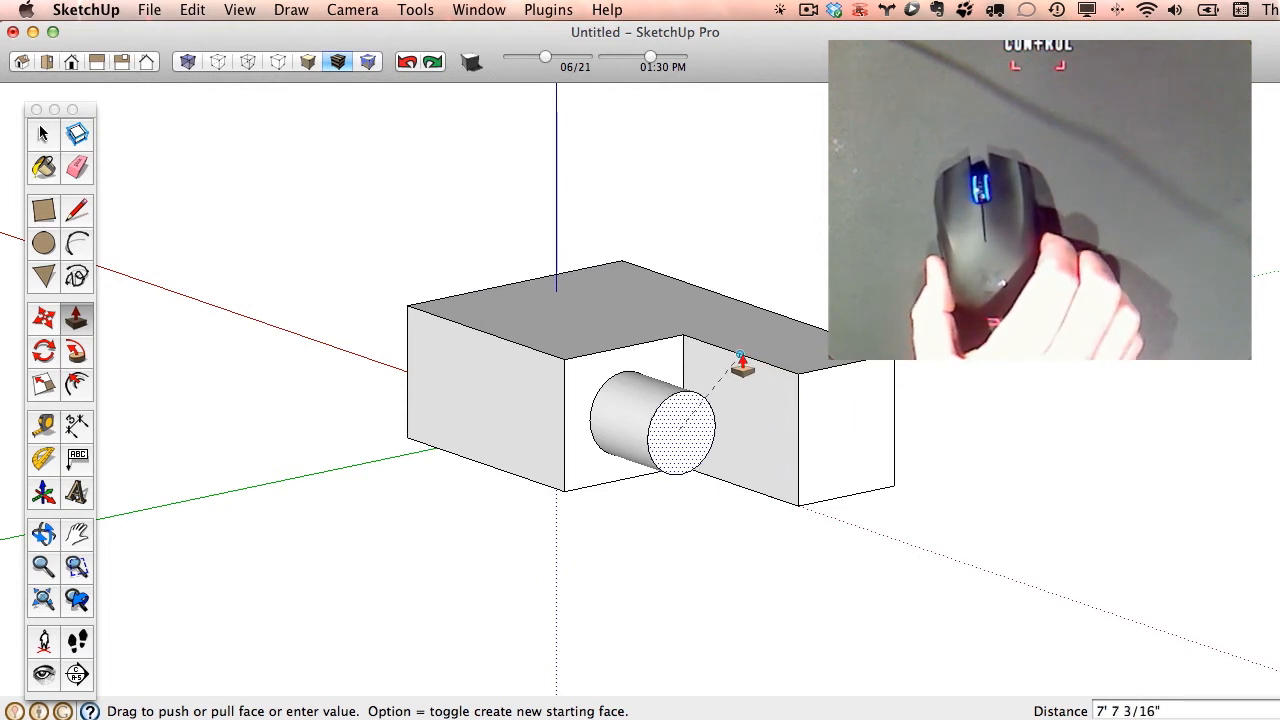
{"action": "left_click", "coordinate": [739, 366]}
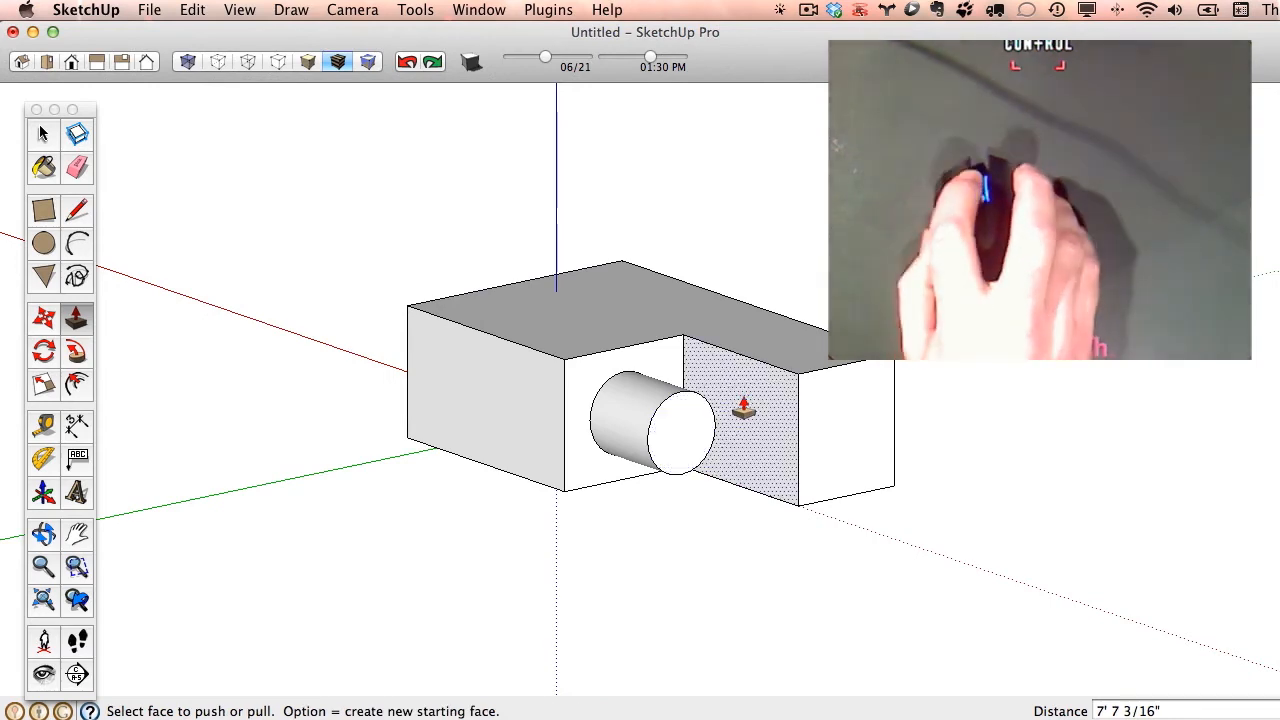
- Pull the cylinder's end face out another 7' 7" or so, aligning it with the block's outer end face
{"action": "key", "text": "o"}
{"action": "left_click_drag", "start_coordinate": [670, 421], "coordinate": [743, 569]}
{"action": "key", "text": "p"}
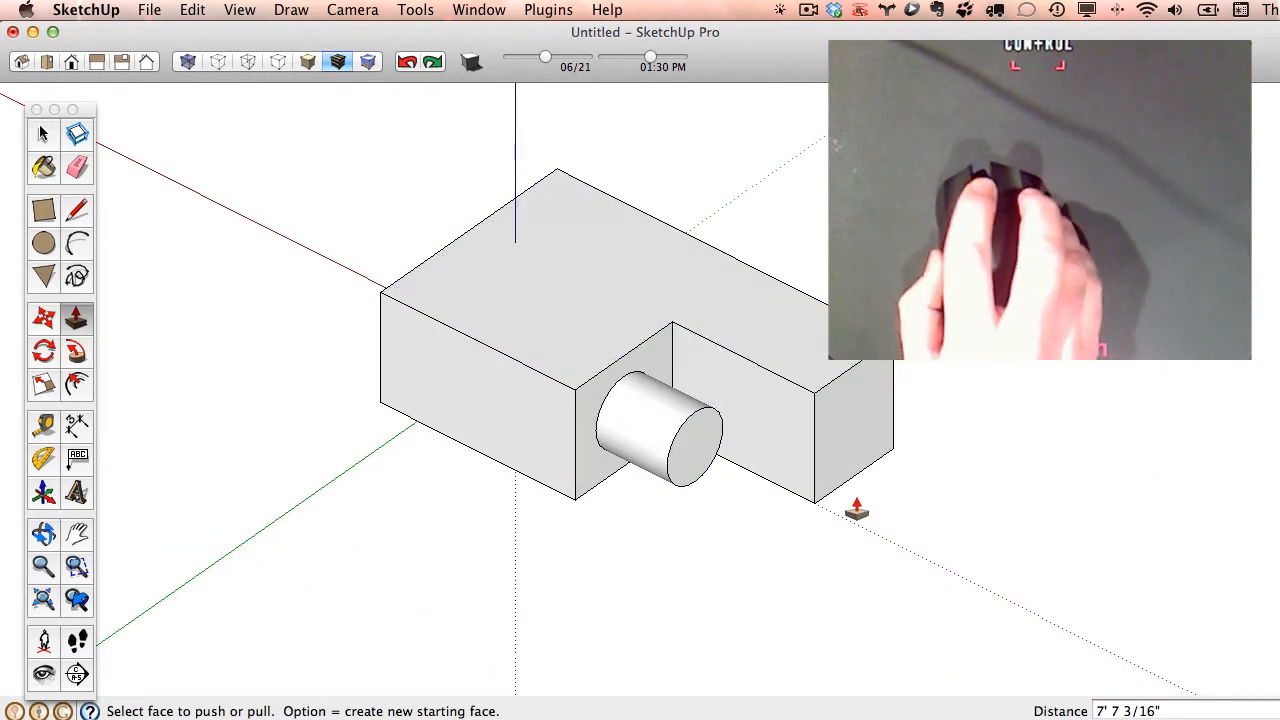
{"action": "left_click", "coordinate": [696, 472]}
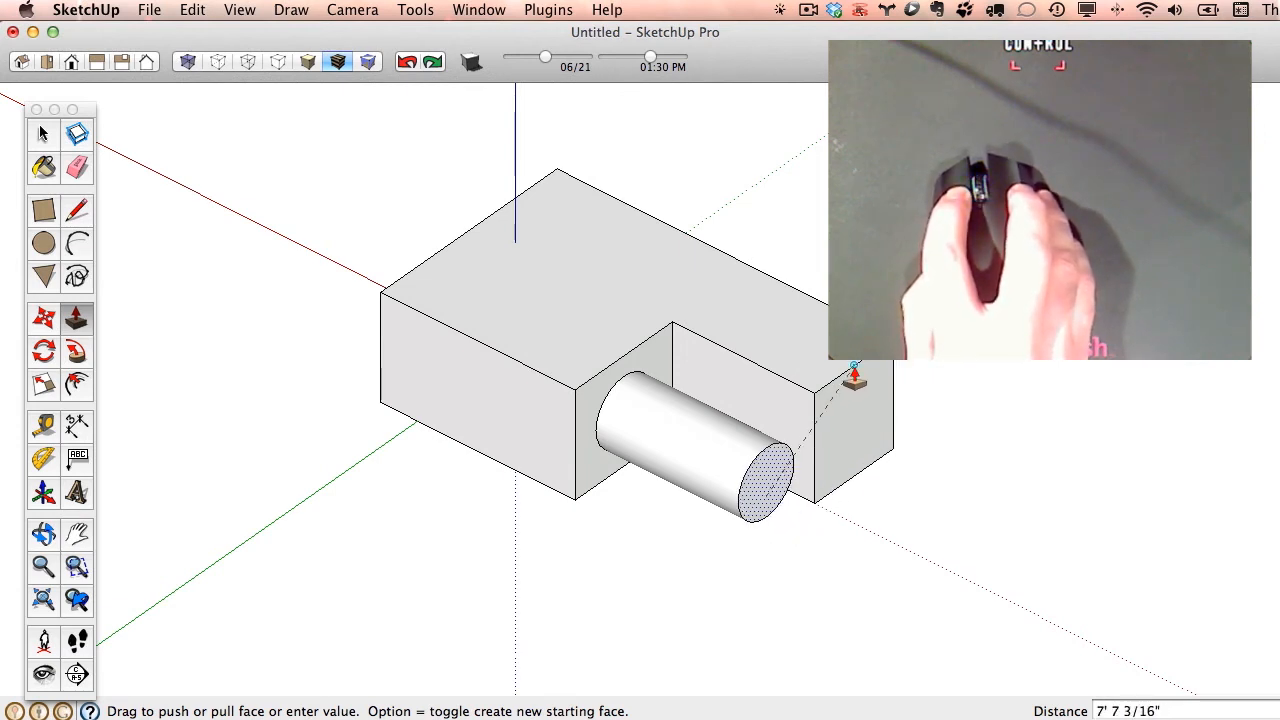
{"action": "left_click", "coordinate": [853, 376]}
- View the block from the top and change the camera from perspective to parallel projection
{"action": "middle_click_drag", "start_coordinate": [846, 431], "coordinate": [1134, 386]}
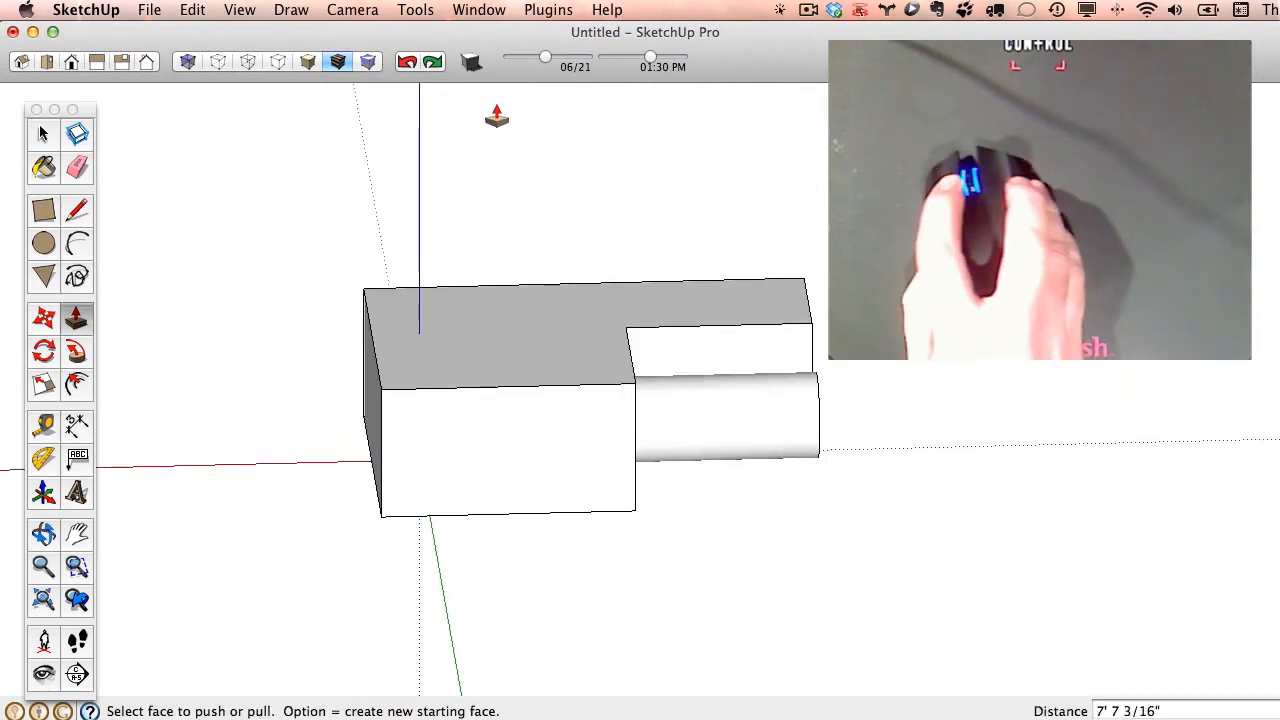
{"action": "left_click", "coordinate": [258, 8]}
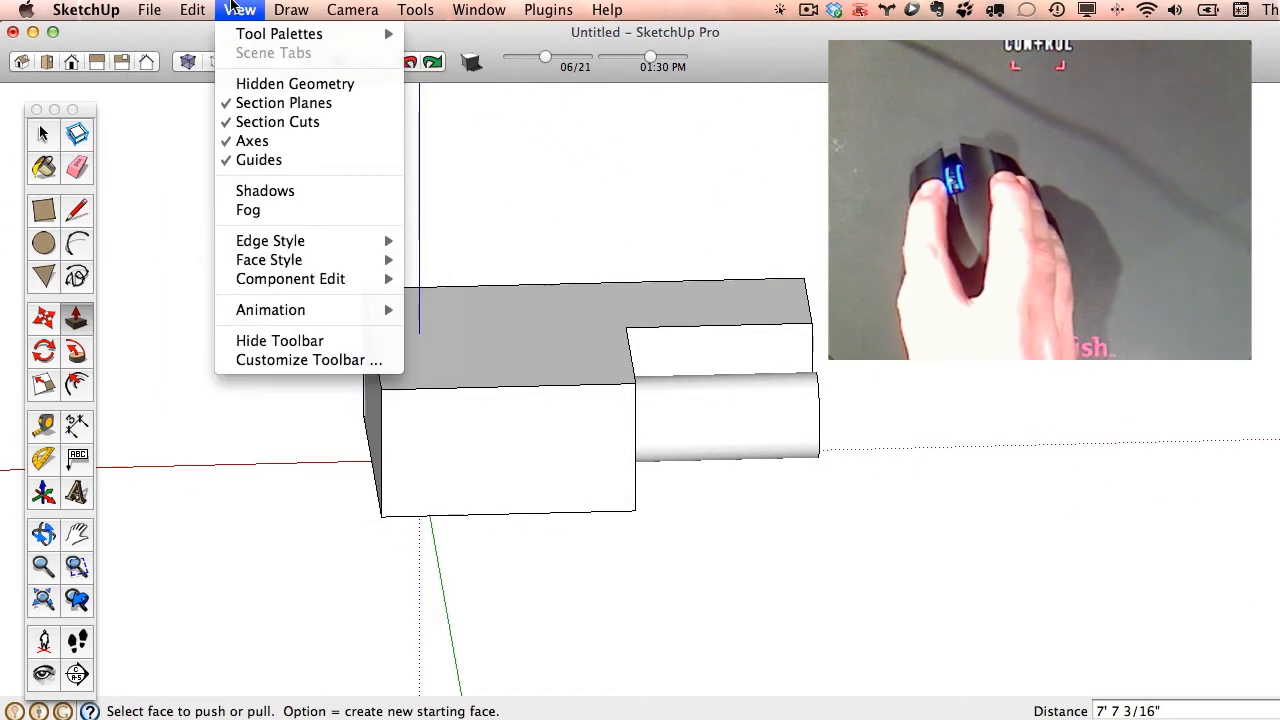
{"action": "left_click", "coordinate": [53, 75]}
{"action": "left_click", "coordinate": [46, 63]}
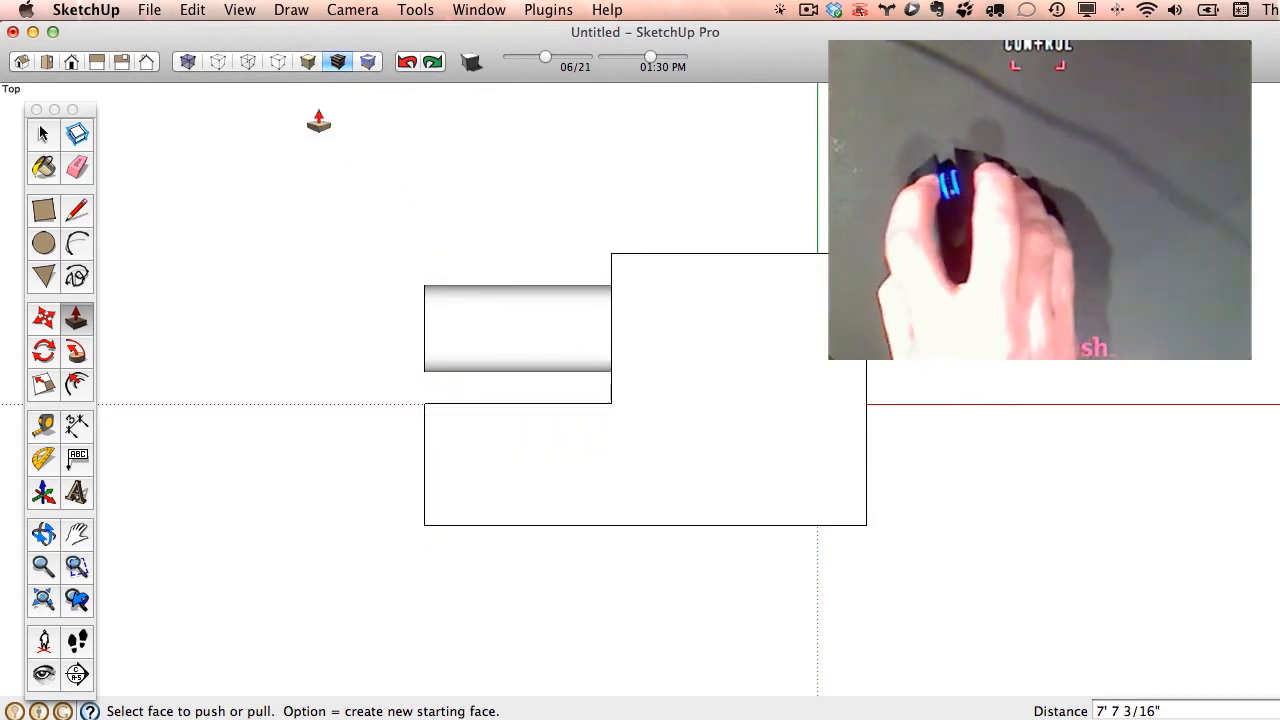
{"action": "left_click", "coordinate": [291, 9]}
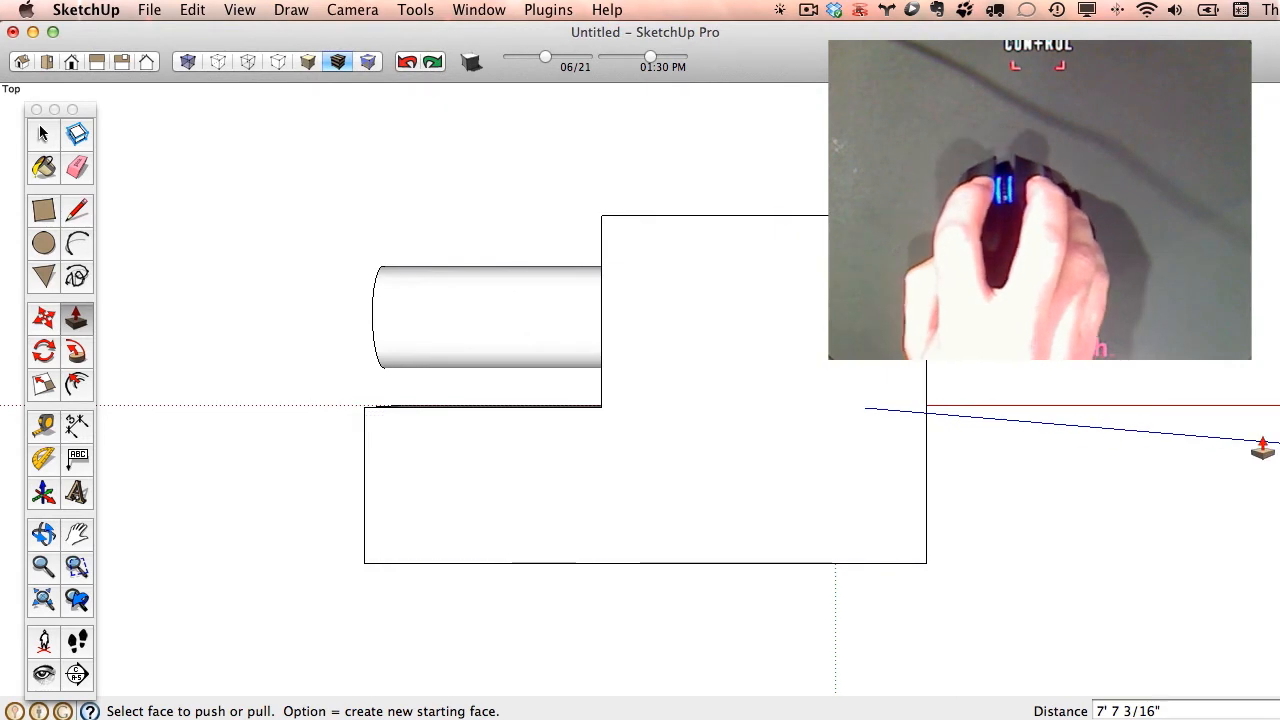
{"action": "scroll", "coordinate": [389, 414], "scroll_direction": "up", "scroll_amount": 4}
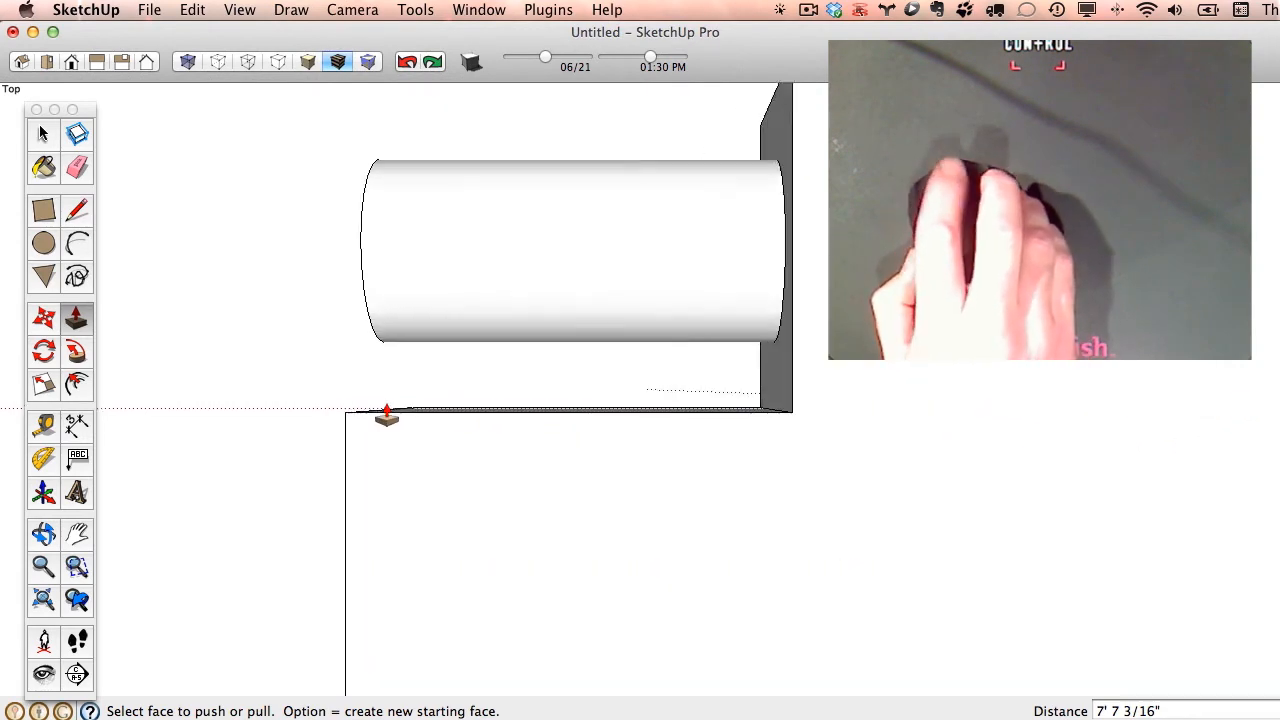
{"action": "left_click", "coordinate": [291, 10]}
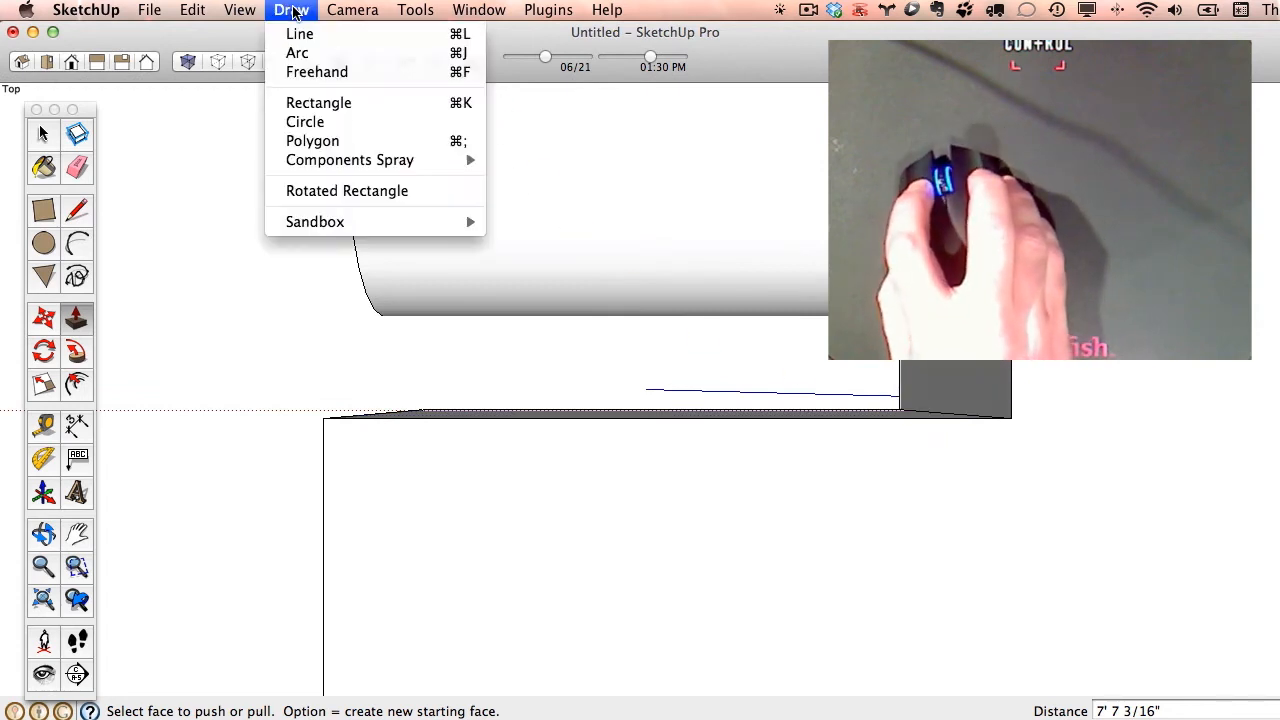
{"action": "mouse_move", "coordinate": [369, 15]}
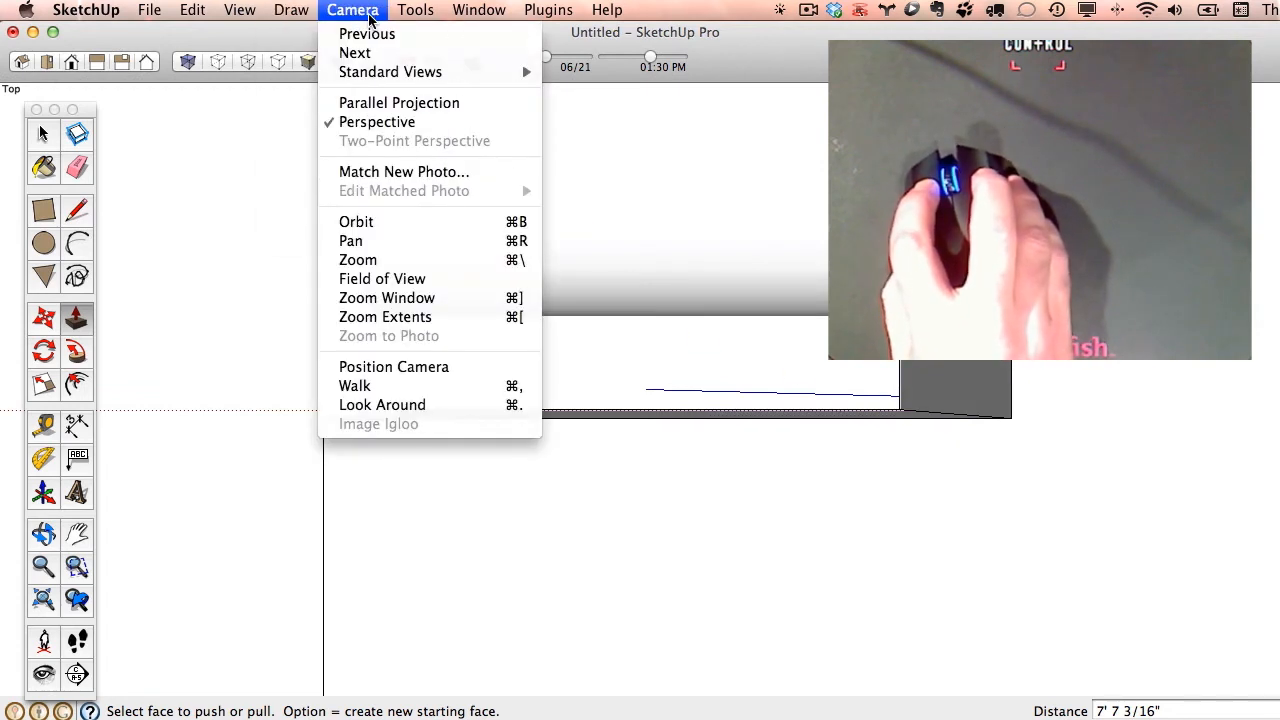
{"action": "left_click", "coordinate": [409, 104]}
- Push the cylinder's end face back about 36' to the block's far face, cutting a hole through the block
{"action": "middle_click_drag", "start_coordinate": [792, 365], "coordinate": [971, 531]}
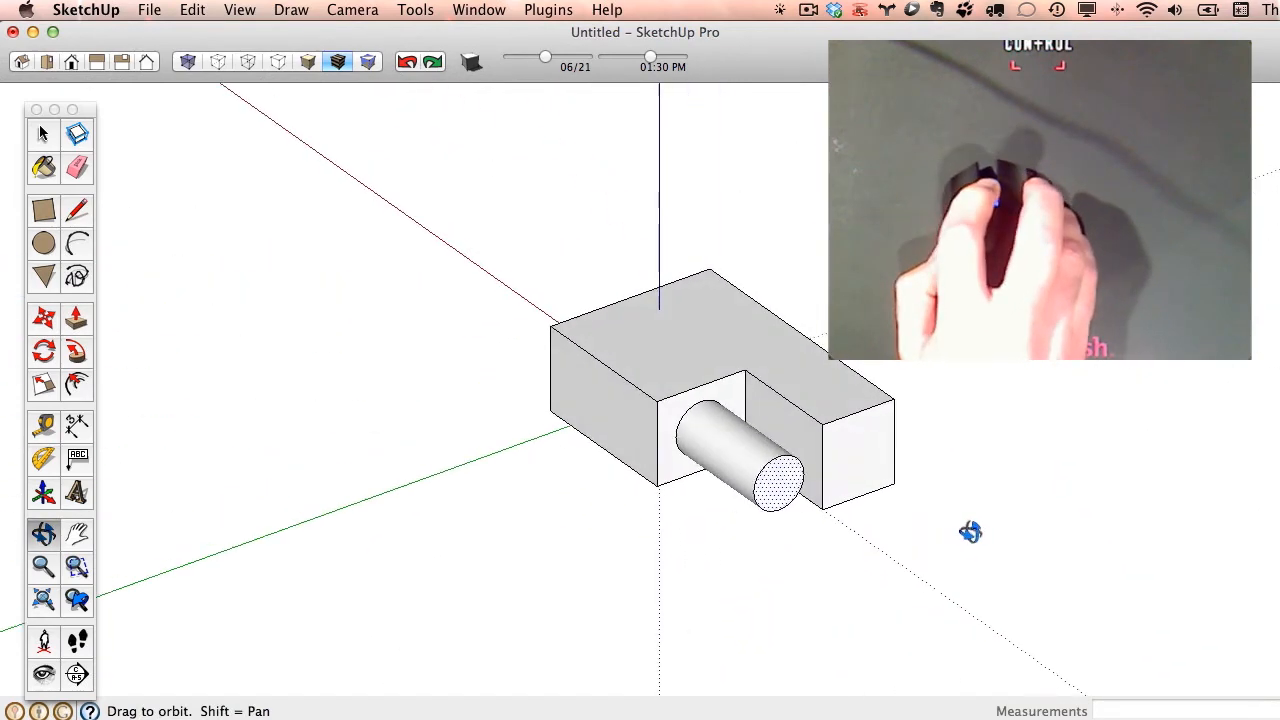
{"action": "scroll", "coordinate": [866, 444], "scroll_direction": "up", "scroll_amount": 5}
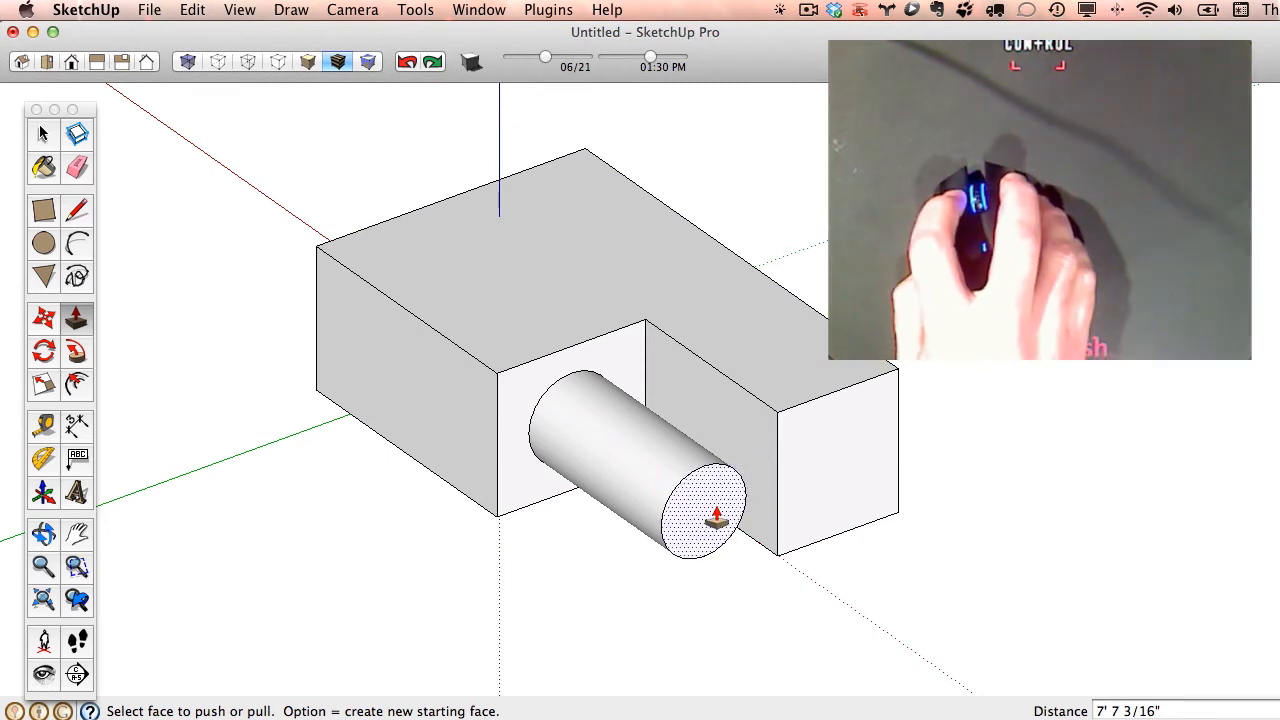
{"action": "left_click_drag", "start_coordinate": [716, 516], "coordinate": [562, 255]}
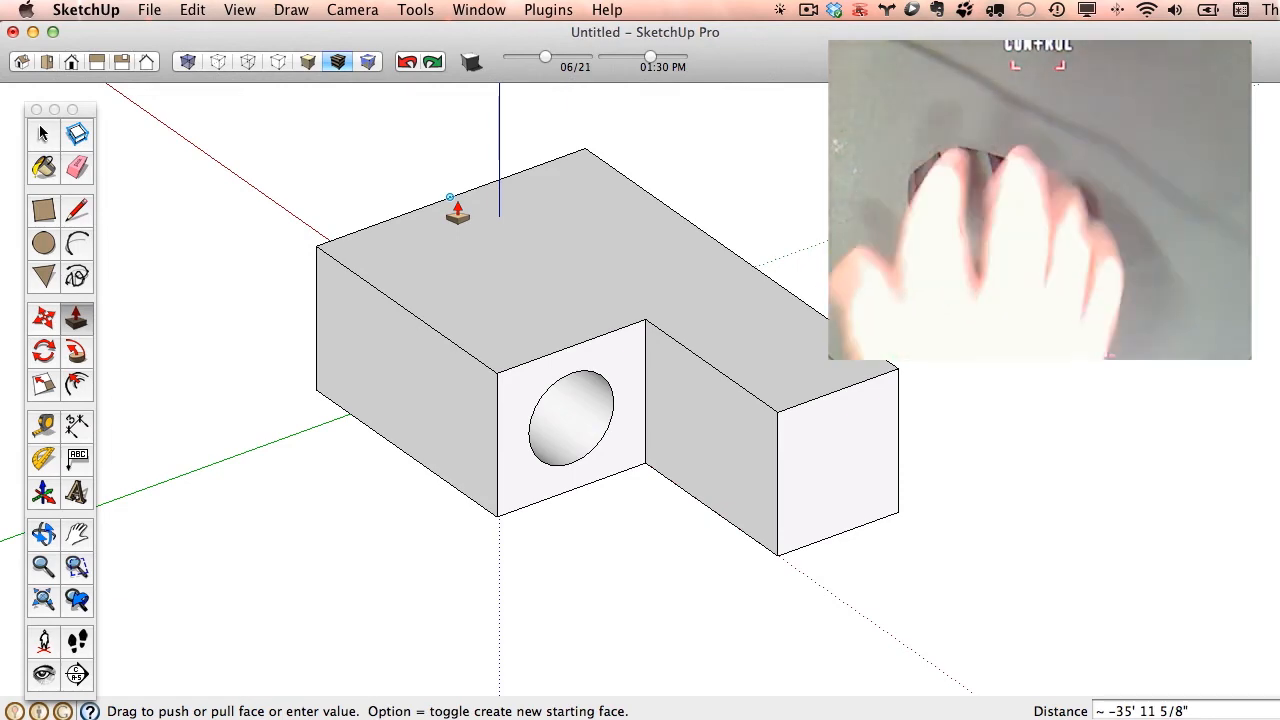
{"action": "middle_click_drag", "start_coordinate": [243, 306], "coordinate": [420, 340]}
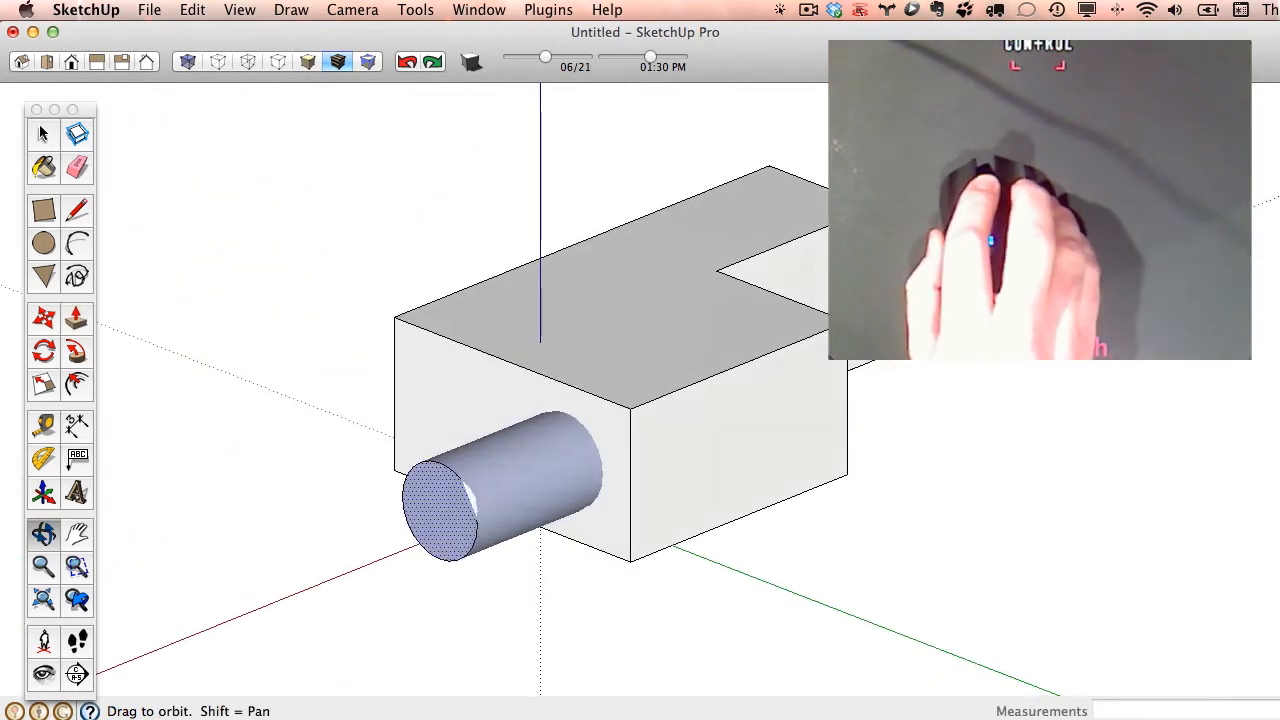
{"action": "middle_click_drag", "start_coordinate": [665, 385], "coordinate": [774, 429]}
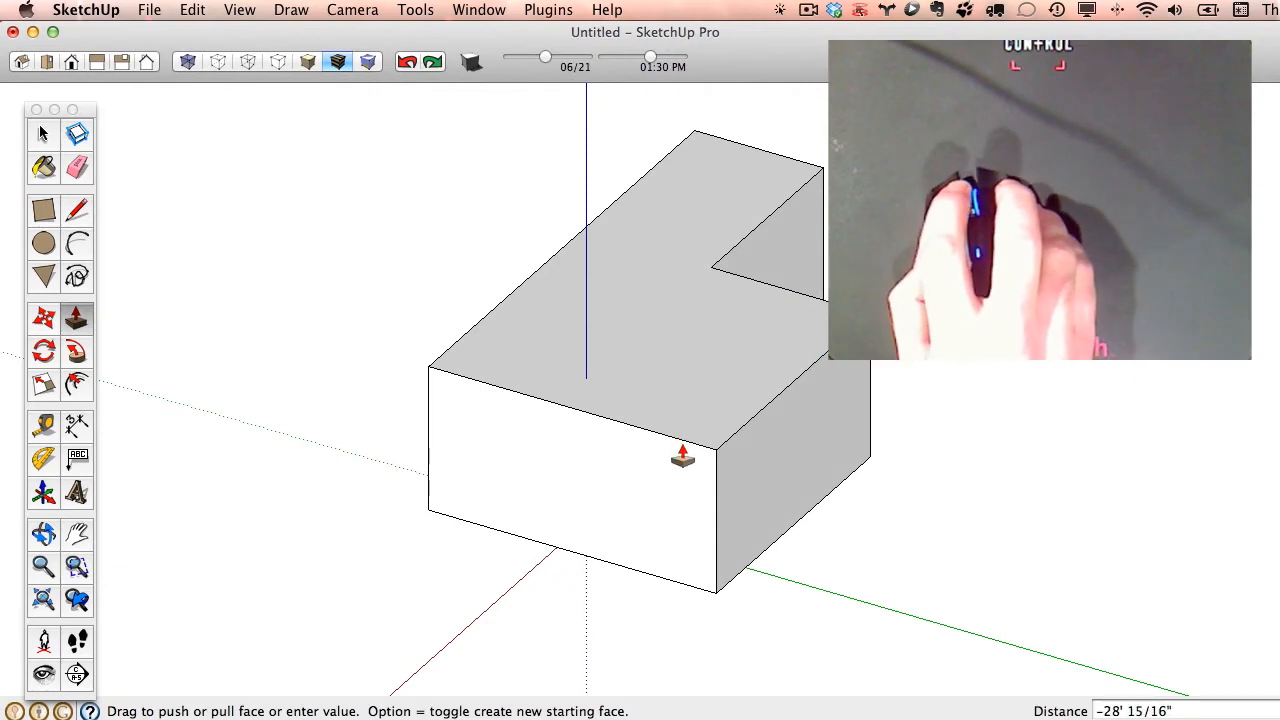
{"action": "left_click", "coordinate": [713, 456]}
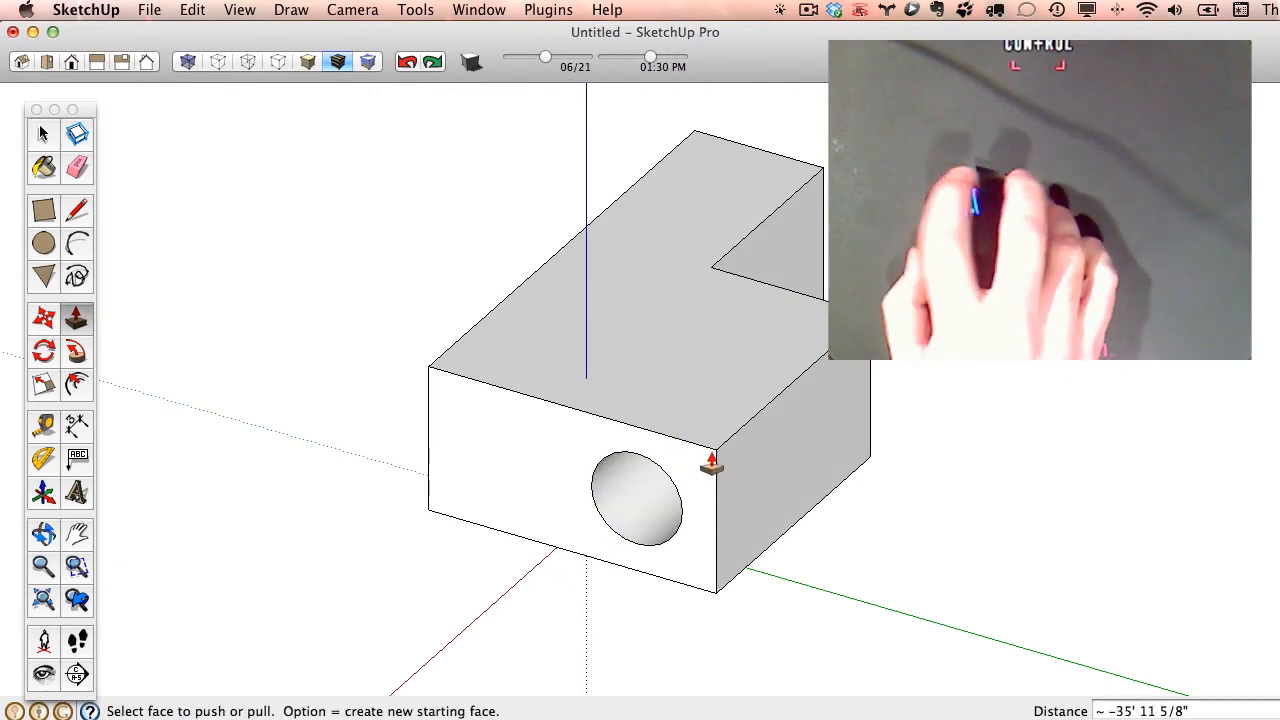
- Look straight through the hole from the right side with the camera in perspective
{"action": "middle_click_drag", "start_coordinate": [711, 461], "coordinate": [860, 298]}
{"action": "scroll", "coordinate": [734, 446], "scroll_direction": "up", "scroll_amount": 8}
{"action": "middle_click_drag", "start_coordinate": [731, 394], "coordinate": [770, 340]}
{"action": "left_click", "coordinate": [262, 9]}
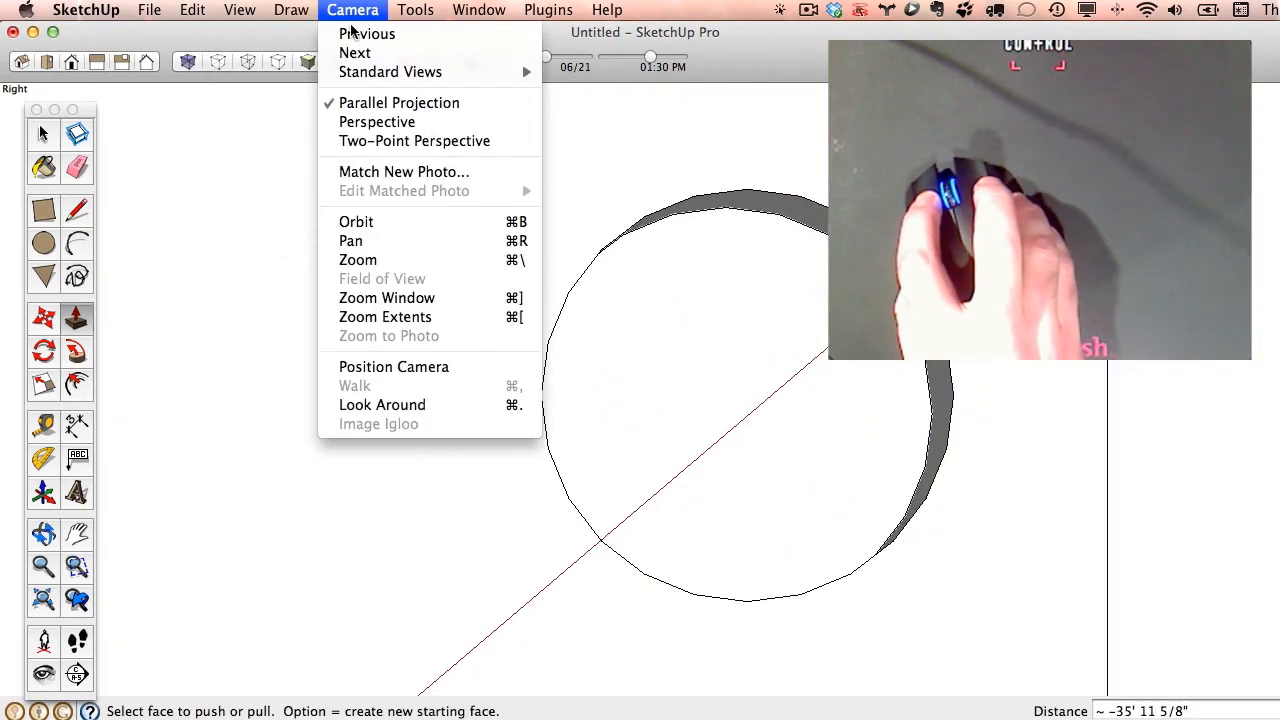
{"action": "left_click", "coordinate": [374, 120]}
{"action": "scroll", "coordinate": [728, 418], "scroll_direction": "up", "scroll_amount": 5}
{"action": "scroll", "coordinate": [574, 443], "scroll_direction": "up", "scroll_amount": 10}
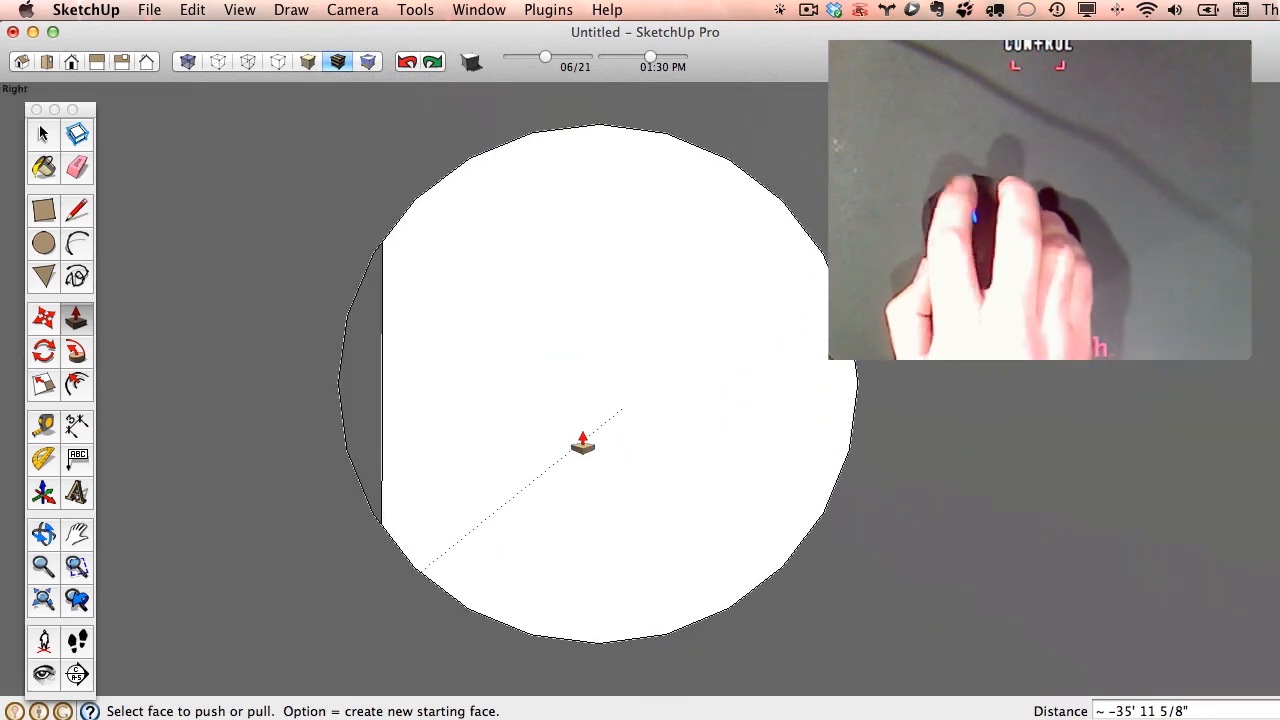
- Return to a view of the whole block and set the camera back to parallel projection
{"action": "middle_click_drag", "start_coordinate": [574, 443], "coordinate": [260, 537]}
{"action": "scroll", "coordinate": [260, 537], "scroll_direction": "down", "scroll_amount": 10}
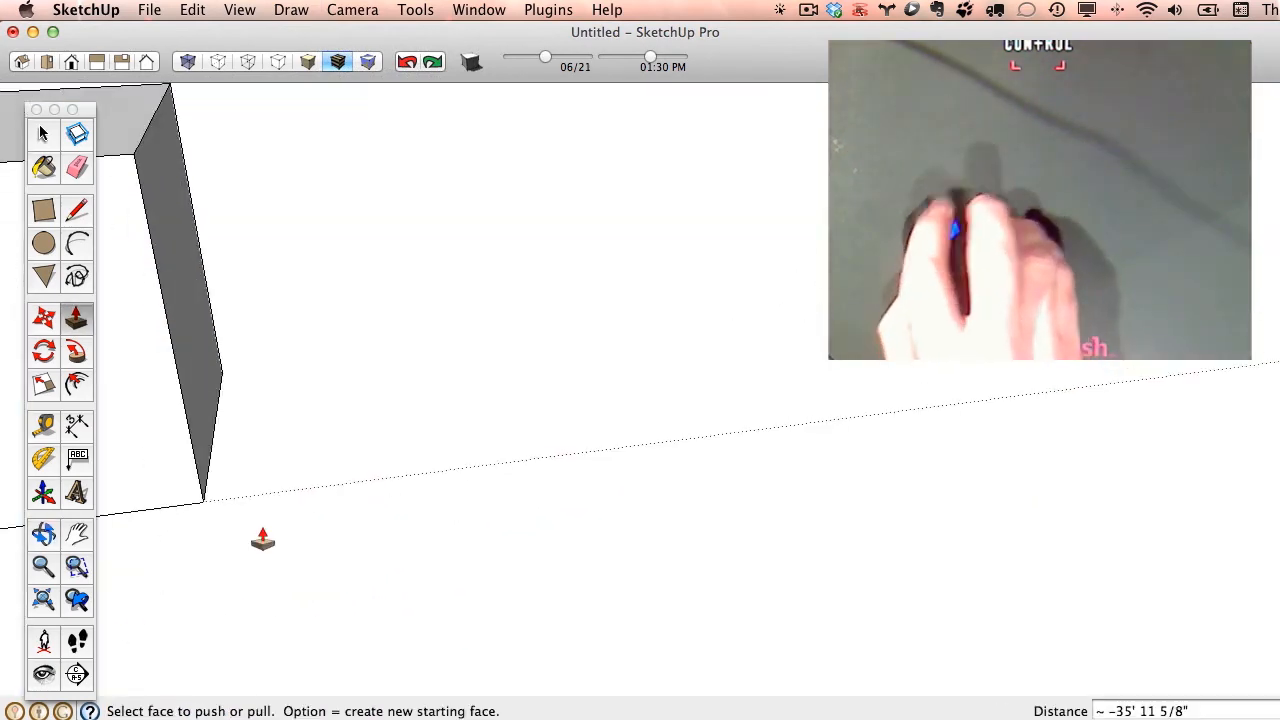
{"action": "middle_click_drag", "start_coordinate": [358, 397], "coordinate": [265, 440]}
{"action": "mouse_move", "coordinate": [265, 440]}
{"action": "middle_mouse_down", "text": "shift"}
{"action": "mouse_move", "coordinate": [357, 418]}
{"action": "mouse_move", "coordinate": [166, 514]}
{"action": "mouse_move", "coordinate": [190, 440]}
{"action": "middle_mouse_up", "text": "shift"}
{"action": "left_click", "coordinate": [290, 10]}
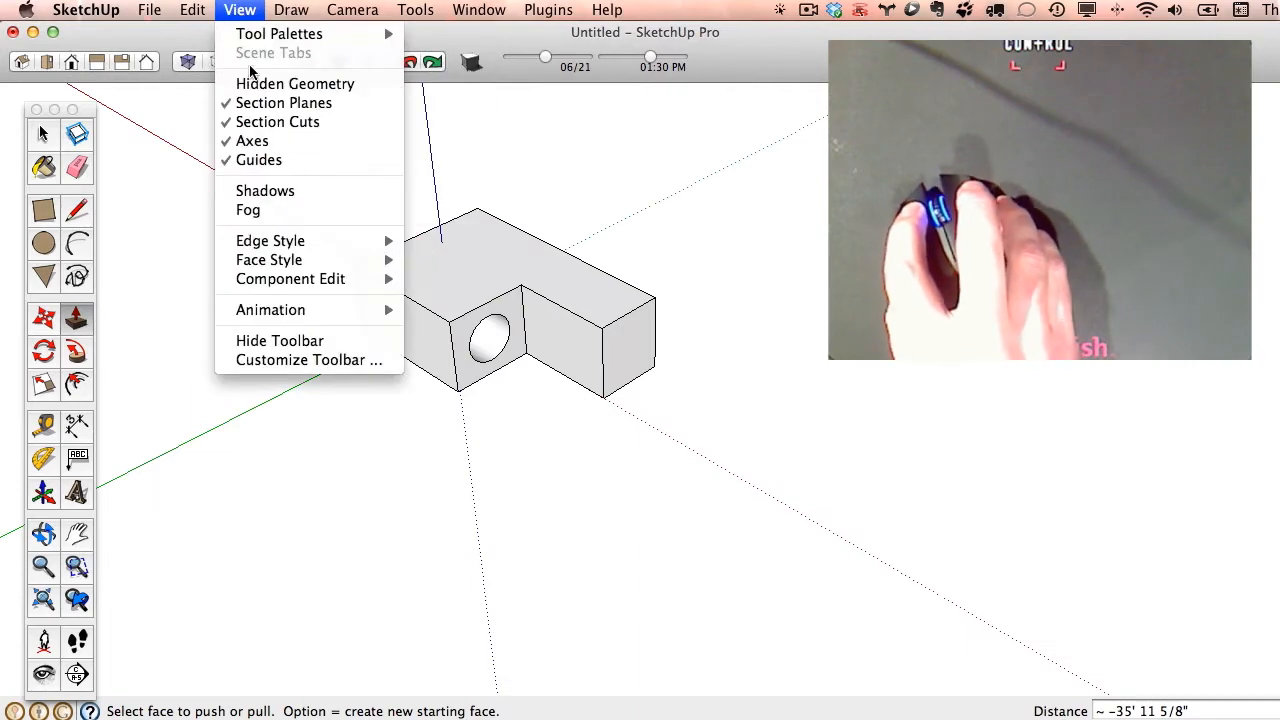
{"action": "mouse_move", "coordinate": [329, 16]}
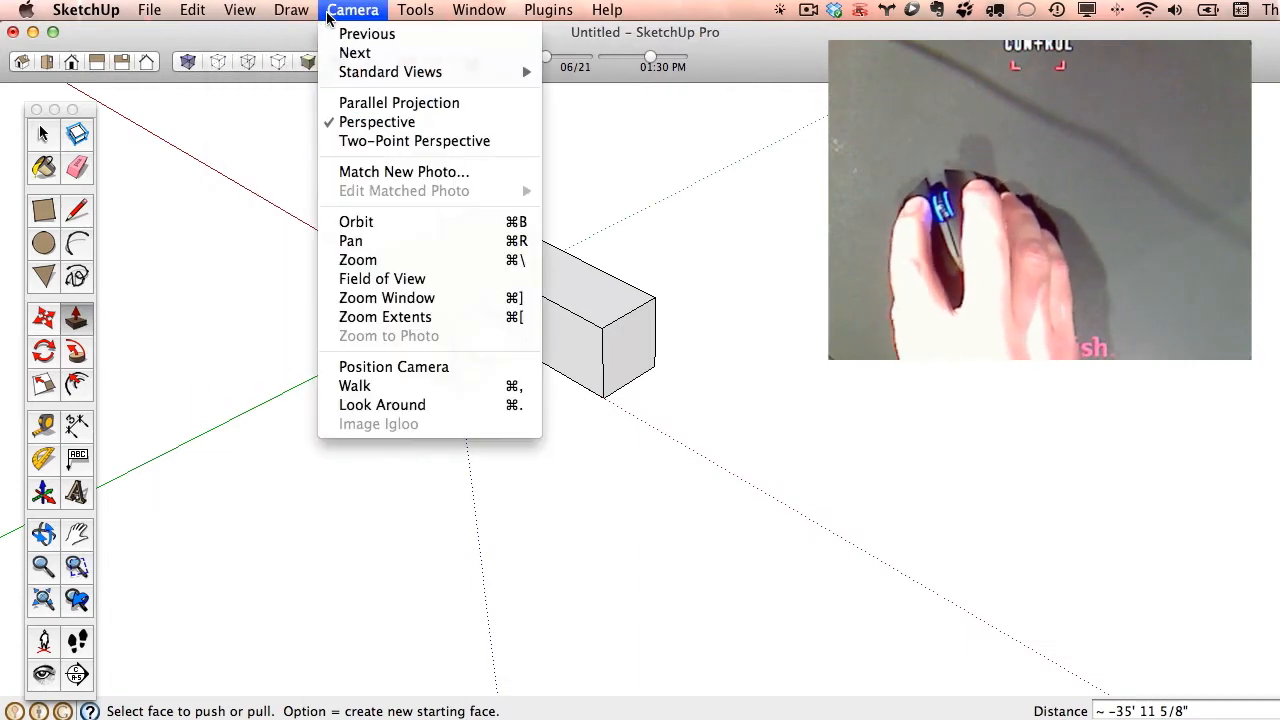
{"action": "left_click", "coordinate": [383, 106]}
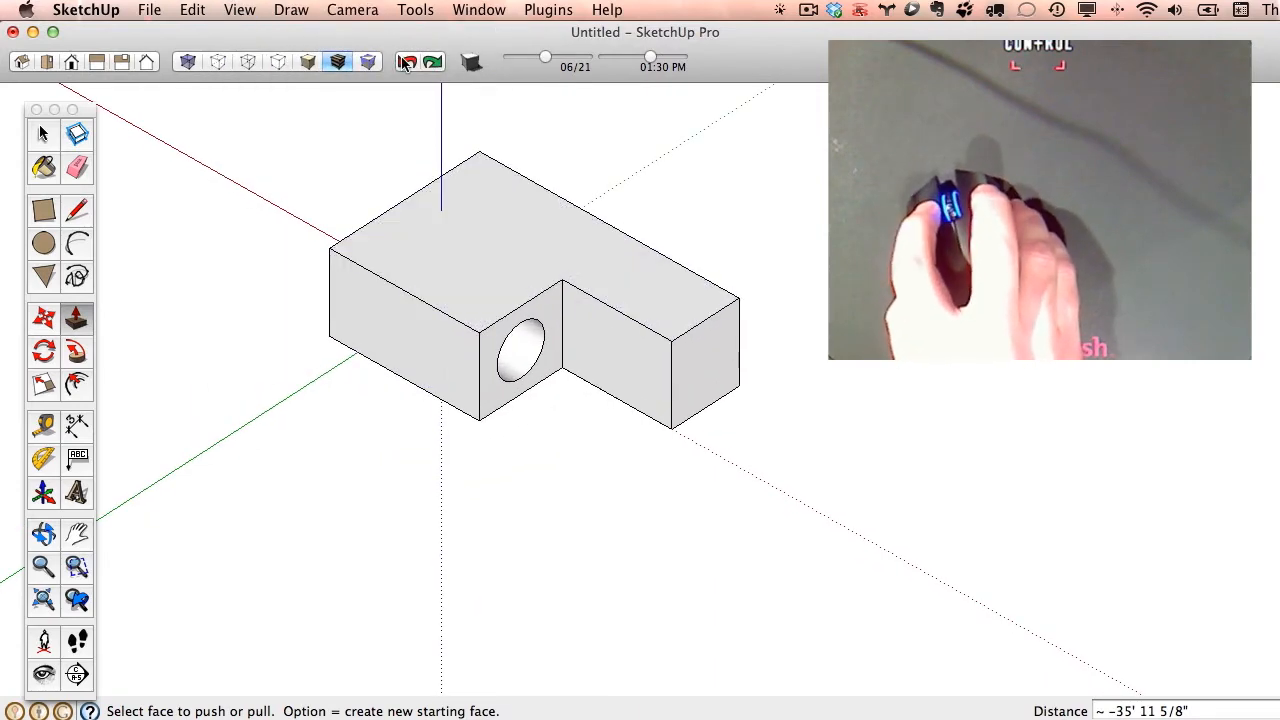
- Undo the through hole and push the cylinder's end face back about 38' 6", past the block's far face
{"action": "left_click", "coordinate": [405, 62]}
{"action": "middle_click_drag", "start_coordinate": [529, 334], "coordinate": [491, 270]}
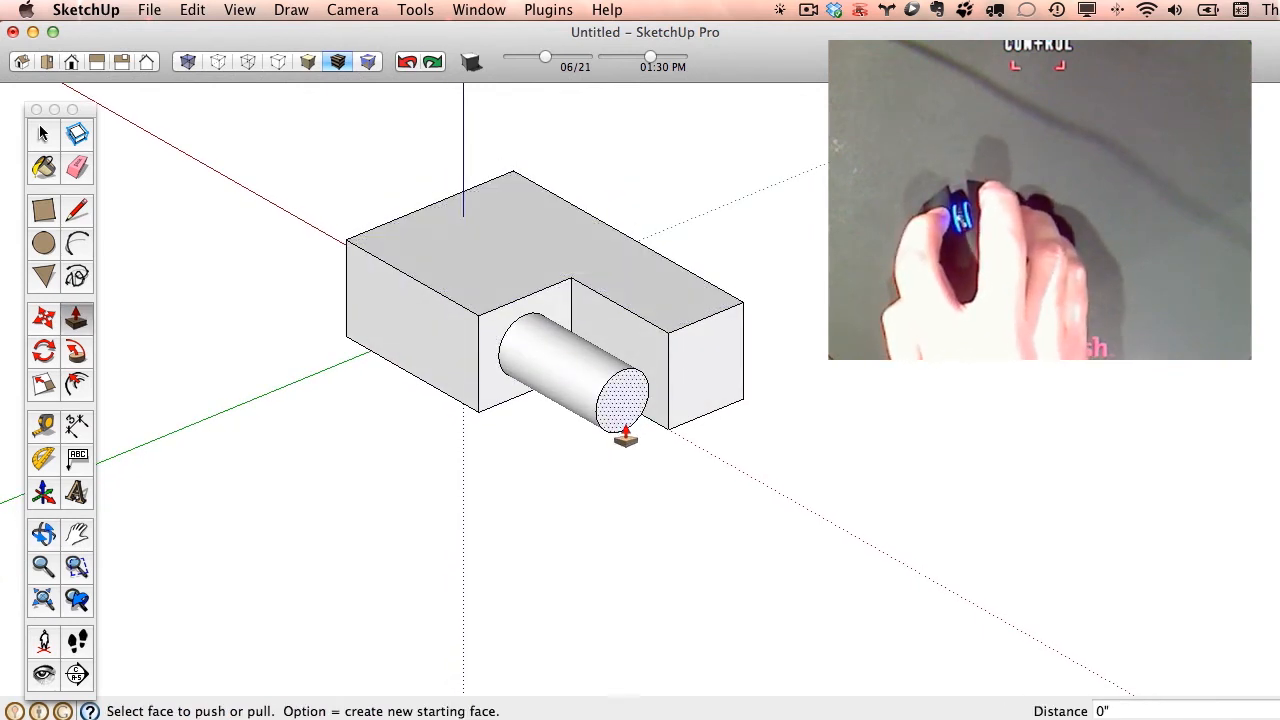
{"action": "left_click_drag", "start_coordinate": [624, 432], "coordinate": [324, 393]}
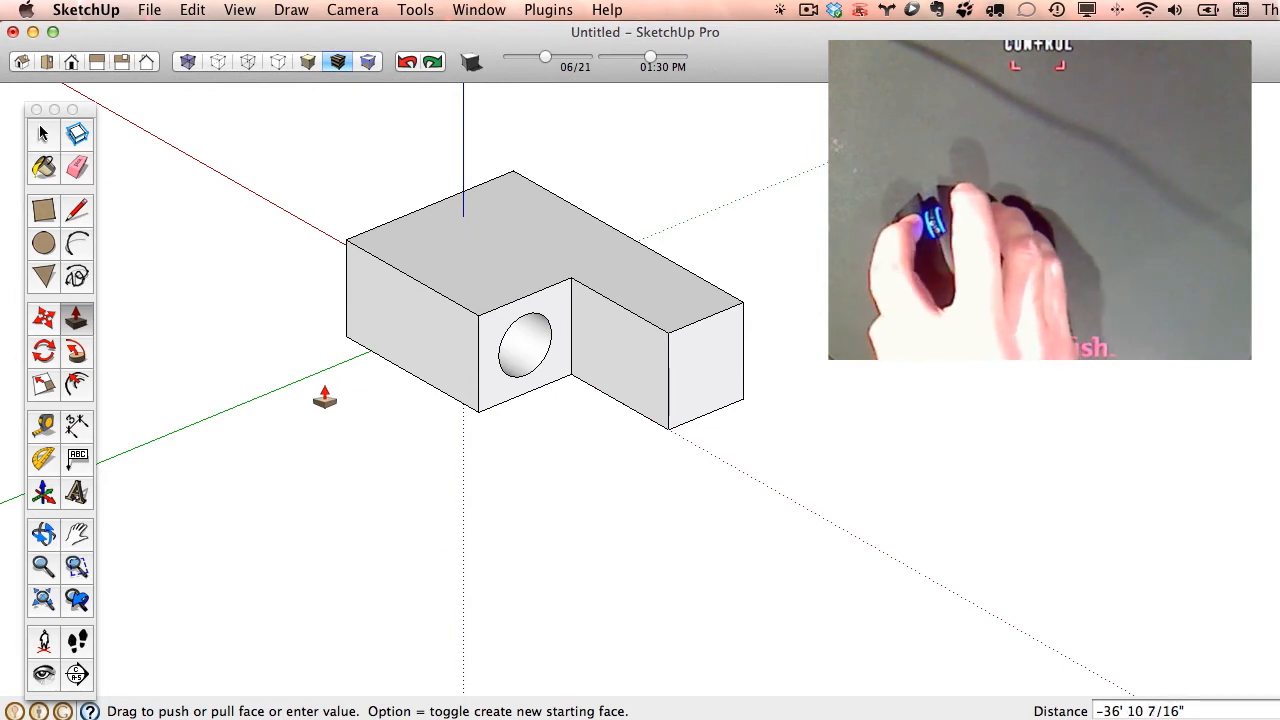
{"action": "left_click_drag", "start_coordinate": [320, 394], "coordinate": [316, 394]}
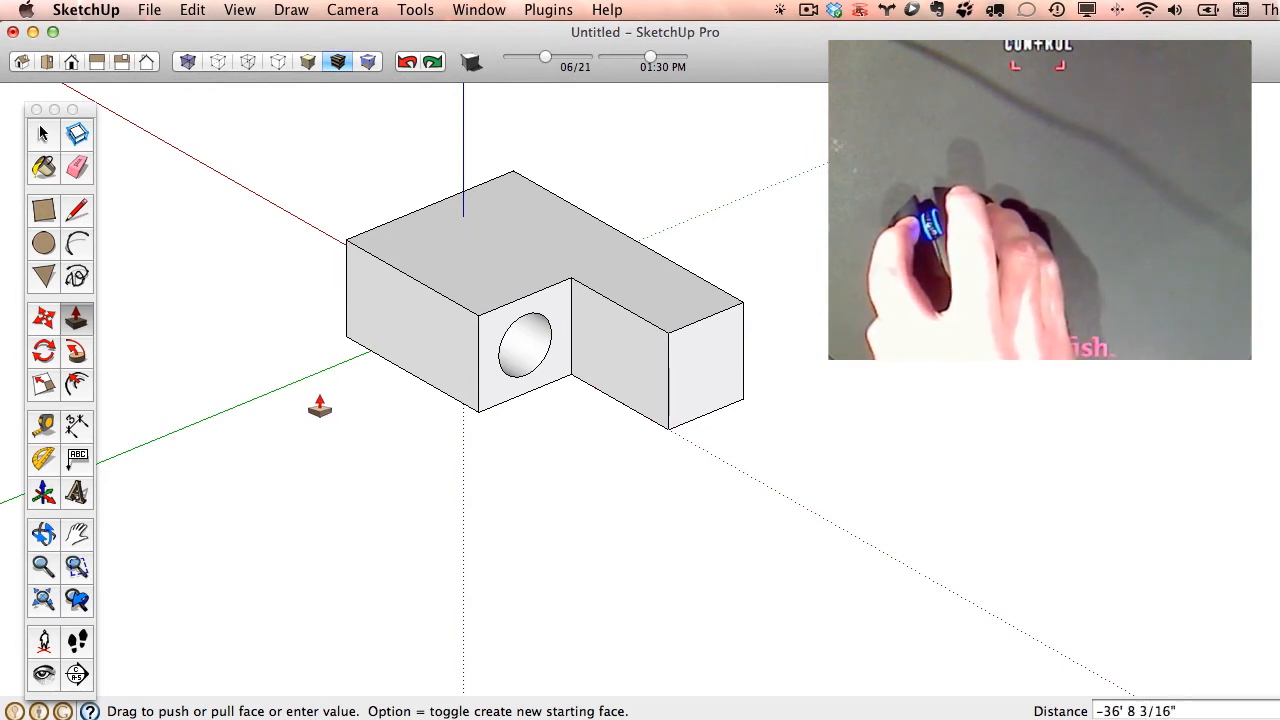
{"action": "mouse_move", "coordinate": [302, 402]}
{"action": "left_mouse_down"}
{"action": "mouse_move", "coordinate": [324, 416]}
{"action": "mouse_move", "coordinate": [297, 405]}
{"action": "left_mouse_up"}
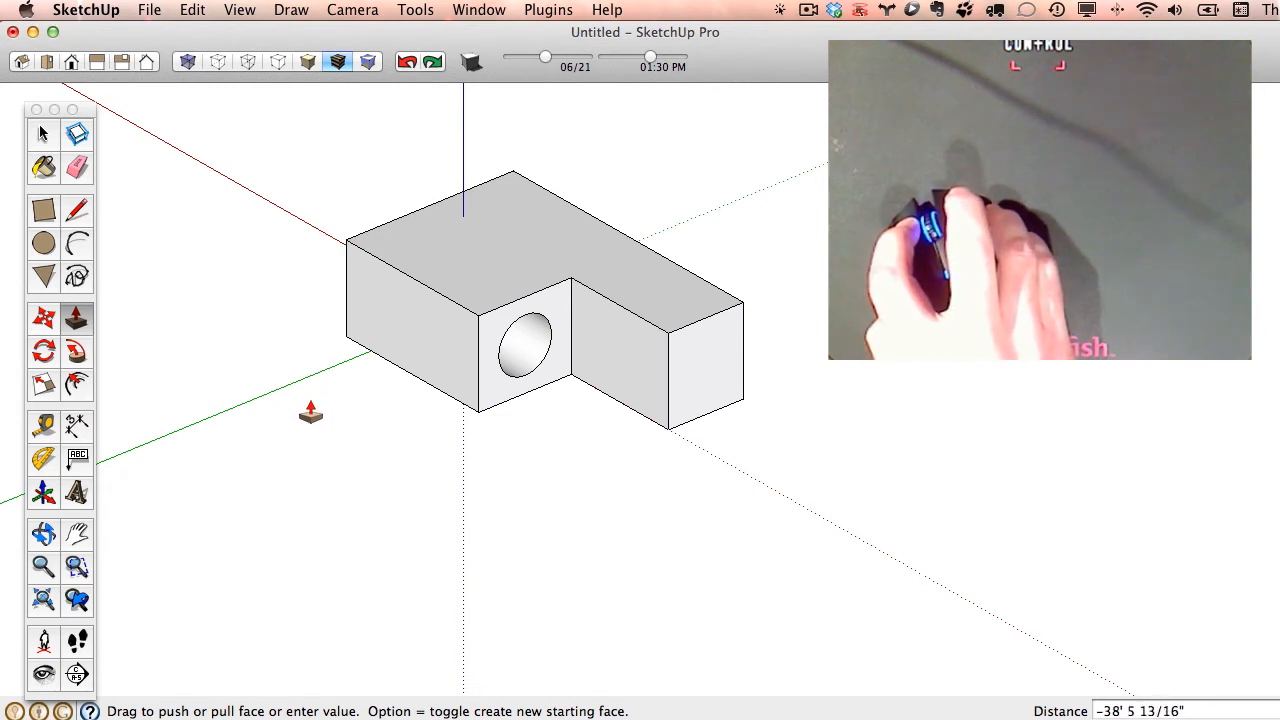
{"action": "left_click", "coordinate": [310, 413]}
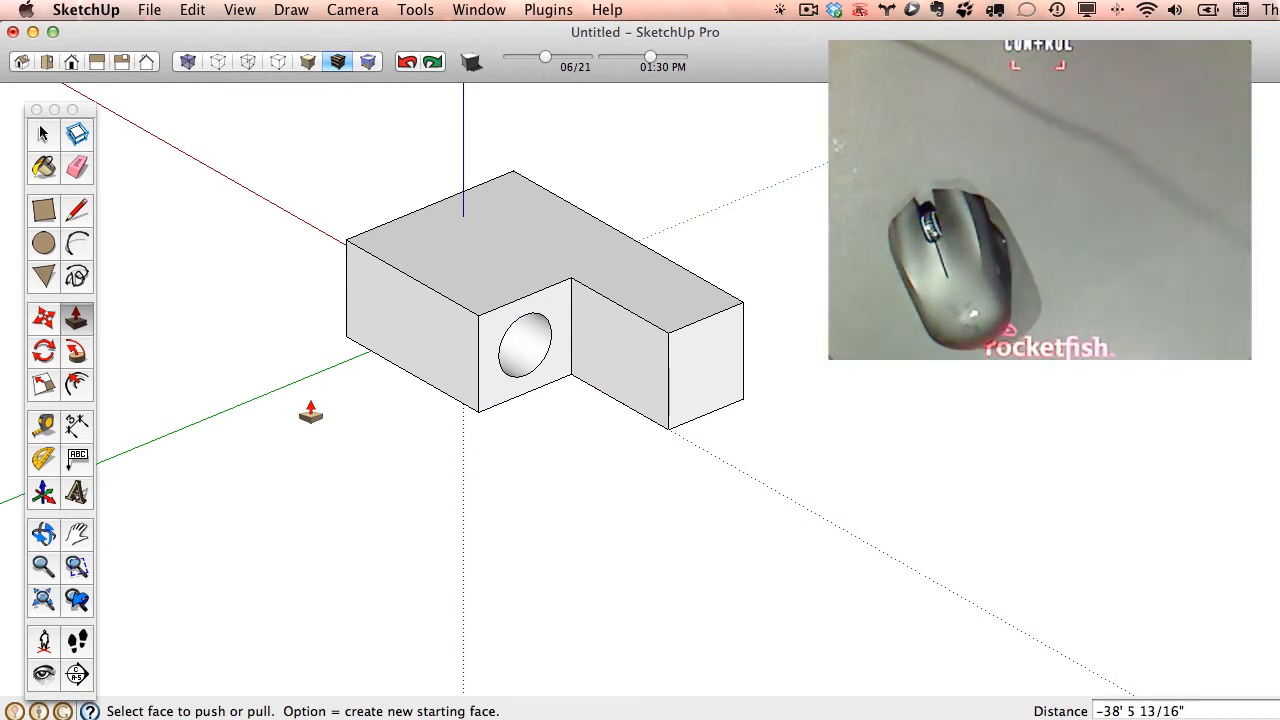
- Push the tube end protruding beyond the block's far face back about 2' 6", flush with that face
{"action": "middle_click_drag", "start_coordinate": [300, 271], "coordinate": [825, 260]}
{"action": "scroll", "coordinate": [720, 423], "scroll_direction": "up", "scroll_amount": 5}
{"action": "middle_click_drag", "start_coordinate": [487, 523], "coordinate": [333, 468]}
{"action": "left_click_drag", "start_coordinate": [333, 468], "coordinate": [388, 384]}
{"action": "middle_click_drag", "start_coordinate": [426, 440], "coordinate": [443, 347]}
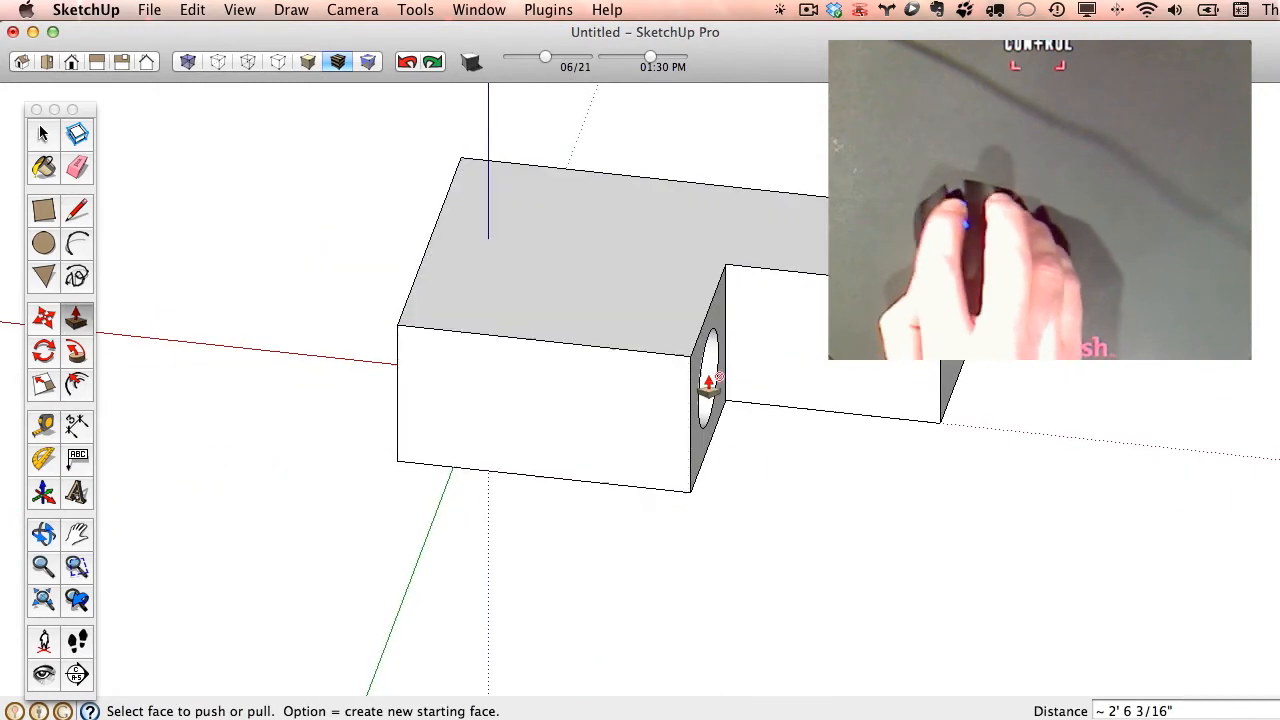
- Undo the last two Push/Pull operations on the cylinder's end face
{"action": "middle_click_drag", "start_coordinate": [709, 383], "coordinate": [440, 95]}
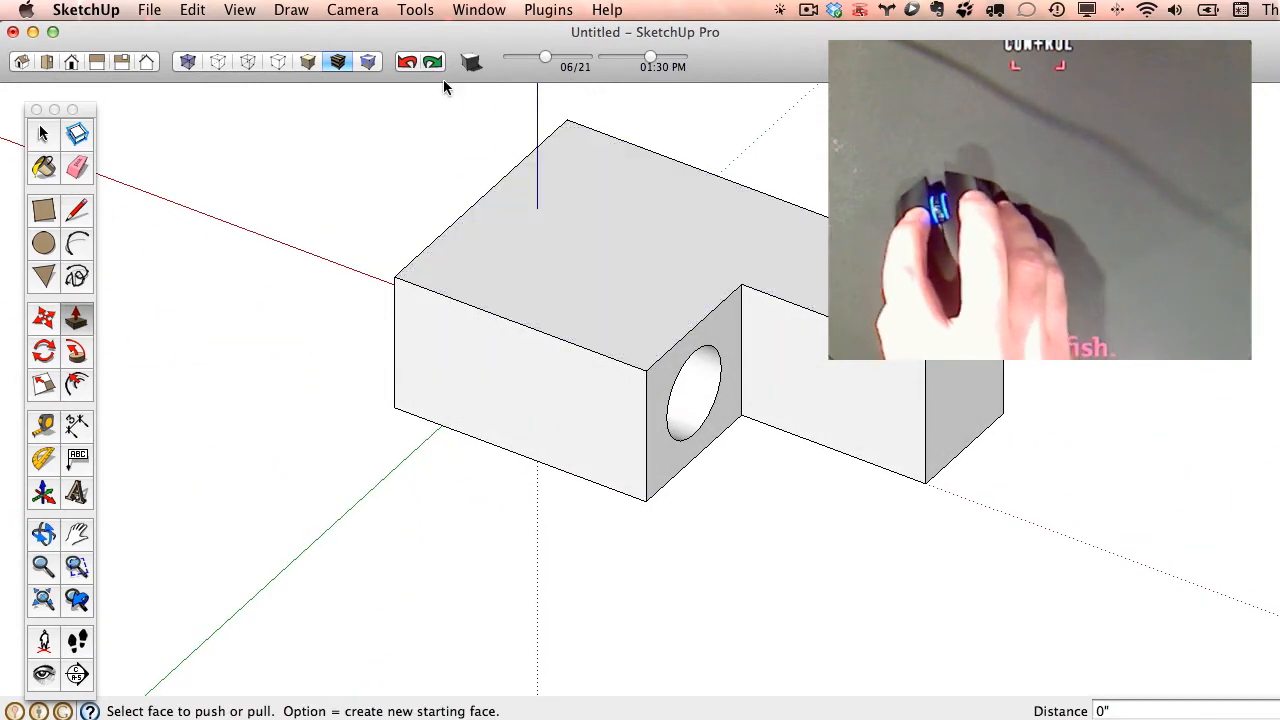
{"action": "left_click", "coordinate": [406, 63]}
{"action": "left_click", "coordinate": [406, 64]}
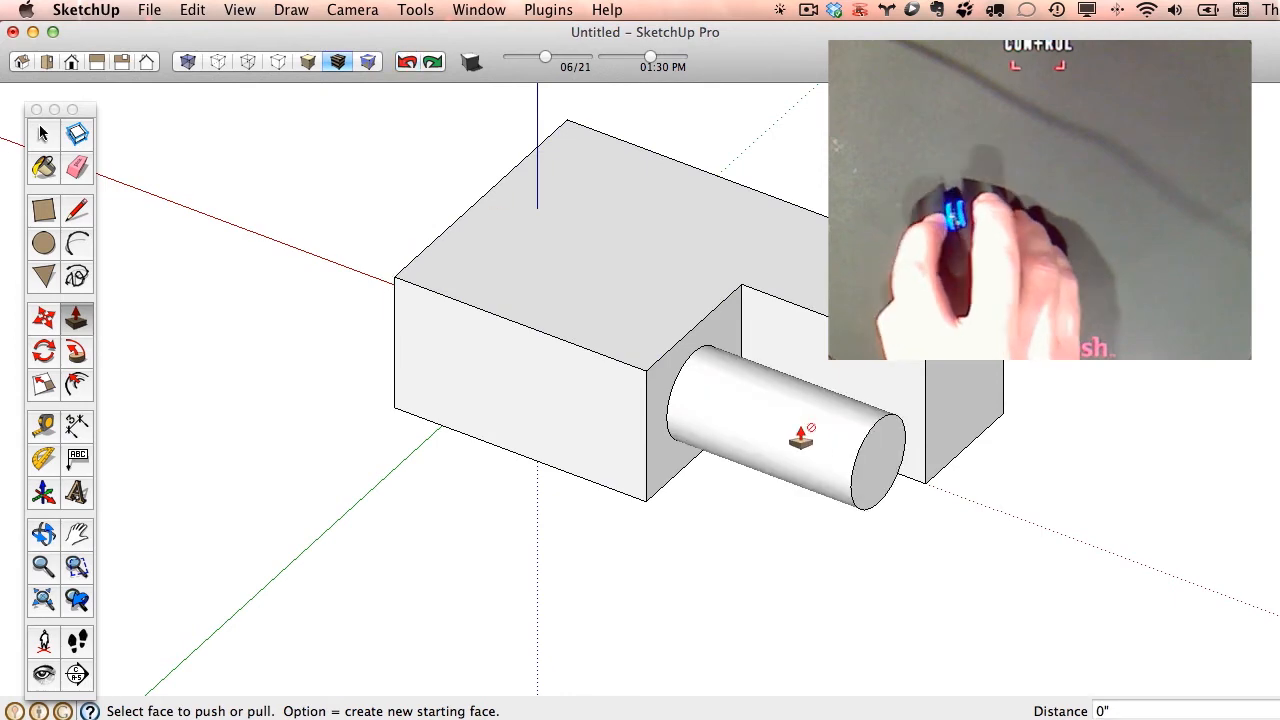
- Push the cylinder's end face back about 36', snapping to the block's far face to cut a clean through hole
{"action": "left_click_drag", "start_coordinate": [877, 450], "coordinate": [400, 287]}
{"action": "mouse_move", "coordinate": [428, 400]}
{"action": "middle_mouse_down"}
{"action": "mouse_move", "coordinate": [1258, 238]}
{"action": "mouse_move", "coordinate": [1268, 172]}
{"action": "mouse_move", "coordinate": [1100, 260]}
{"action": "mouse_move", "coordinate": [1275, 165]}
{"action": "mouse_move", "coordinate": [803, 467]}
{"action": "mouse_move", "coordinate": [541, 442]}
{"action": "middle_mouse_up"}
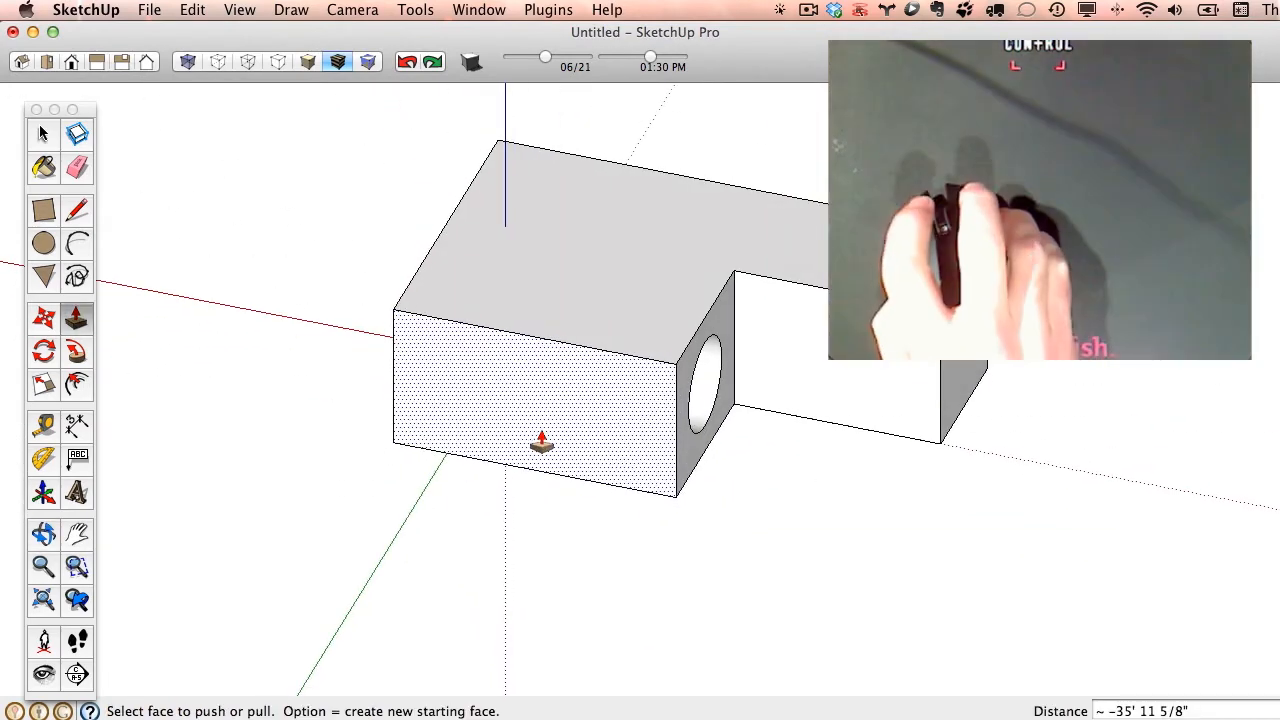
{"action": "middle_click_drag", "start_coordinate": [1057, 423], "coordinate": [643, 463]}
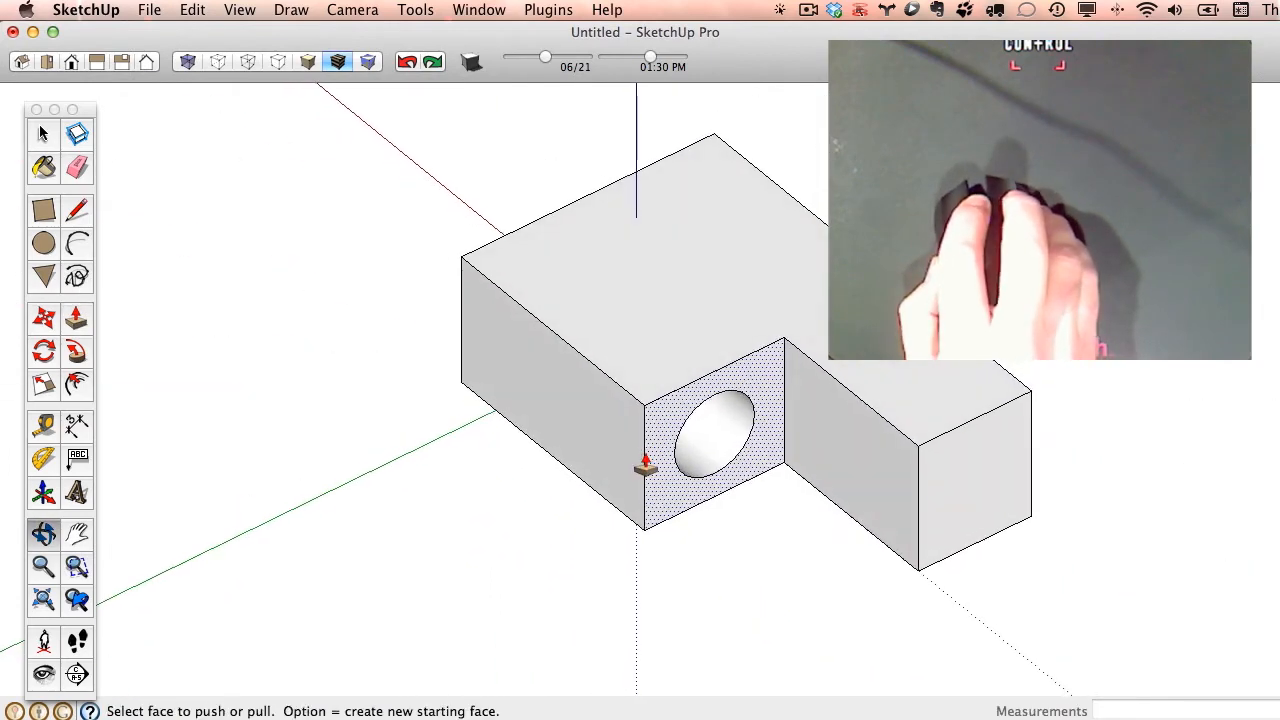
{"action": "middle_click_drag", "start_coordinate": [886, 457], "coordinate": [409, 363]}
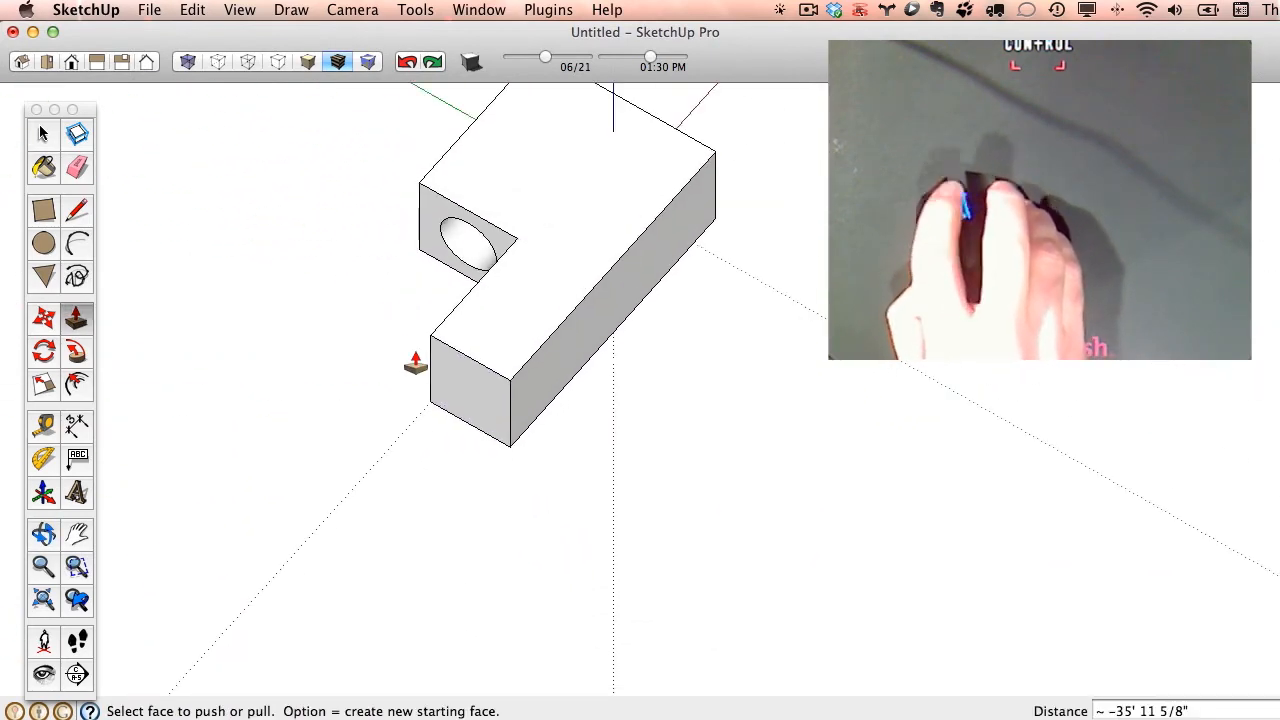
- Pull the block's long side face out about 21' 8" and draw two tangent arcs forming an S-curve across its top face
{"action": "left_click_drag", "start_coordinate": [571, 362], "coordinate": [728, 443]}
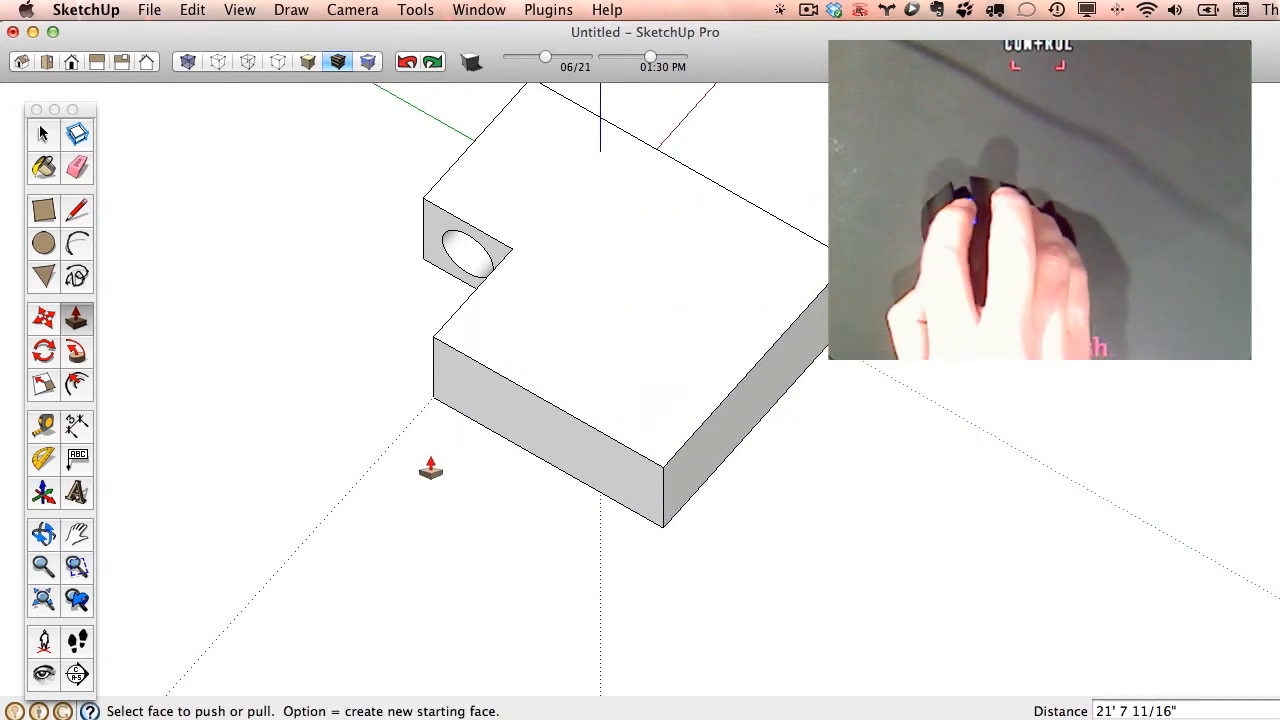
{"action": "middle_click_drag", "start_coordinate": [429, 466], "coordinate": [677, 434]}
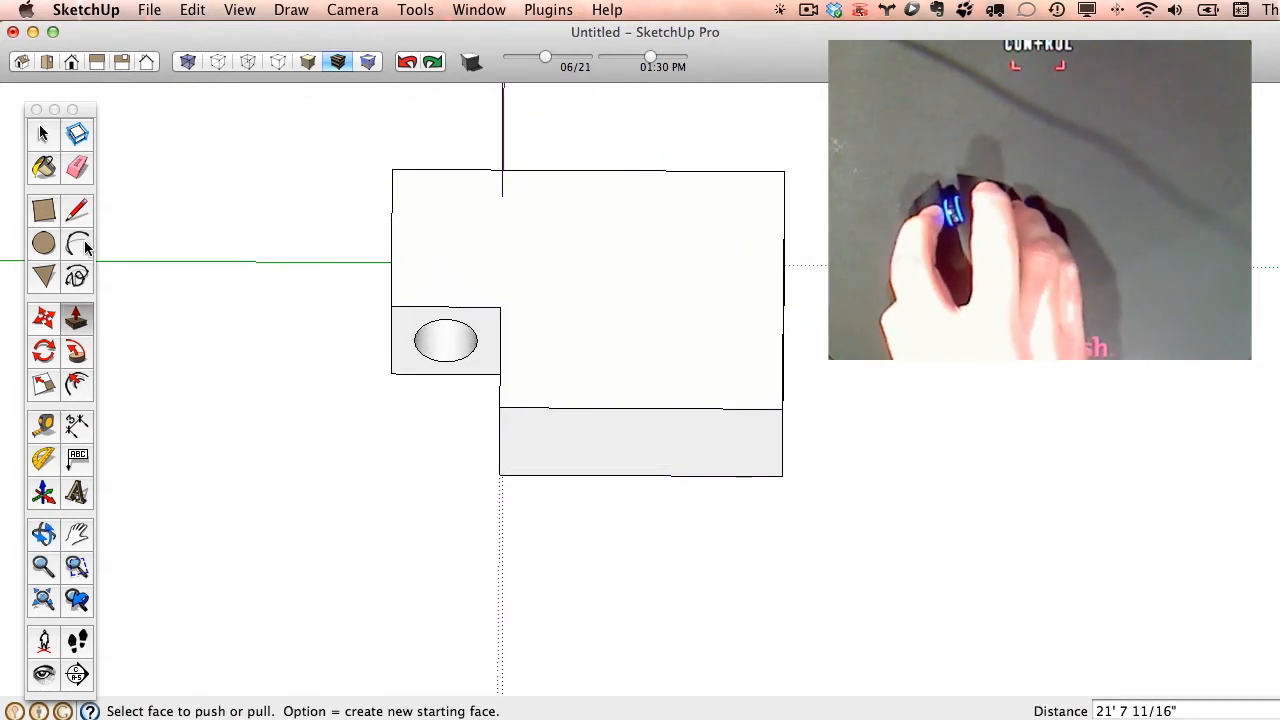
{"action": "left_click", "coordinate": [80, 246]}
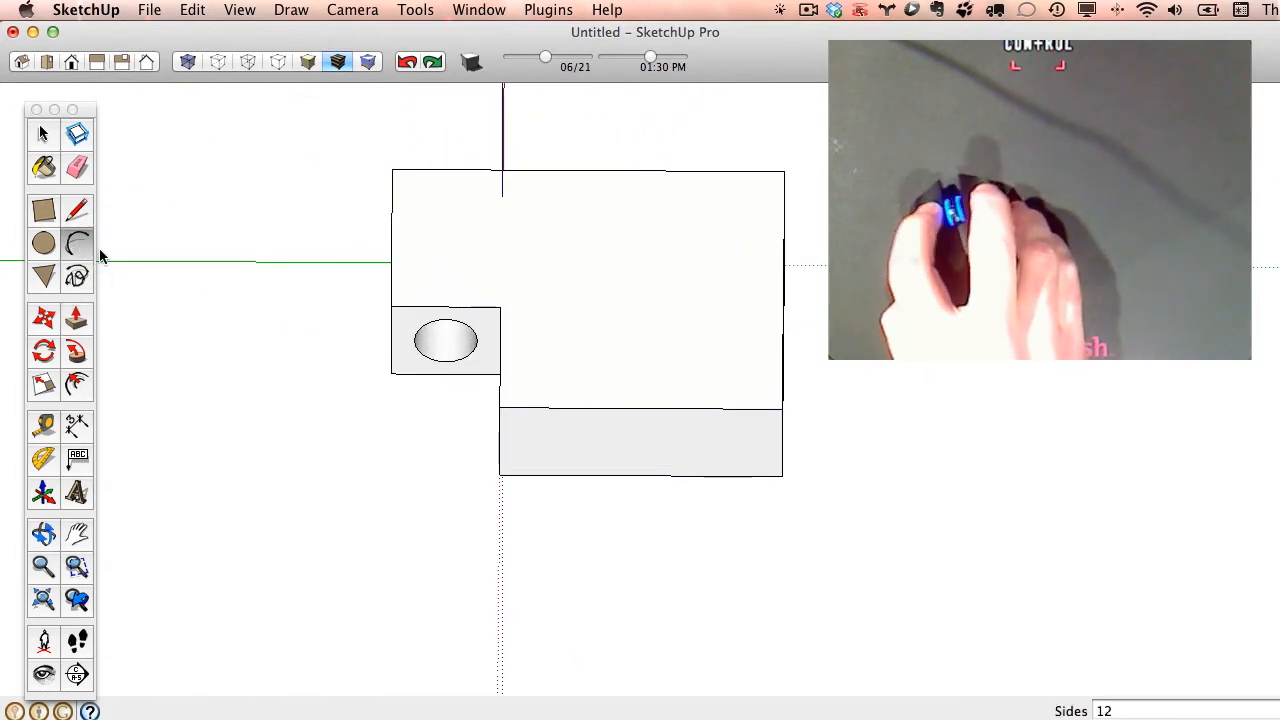
{"action": "left_click", "coordinate": [607, 407]}
{"action": "left_click", "coordinate": [660, 289]}
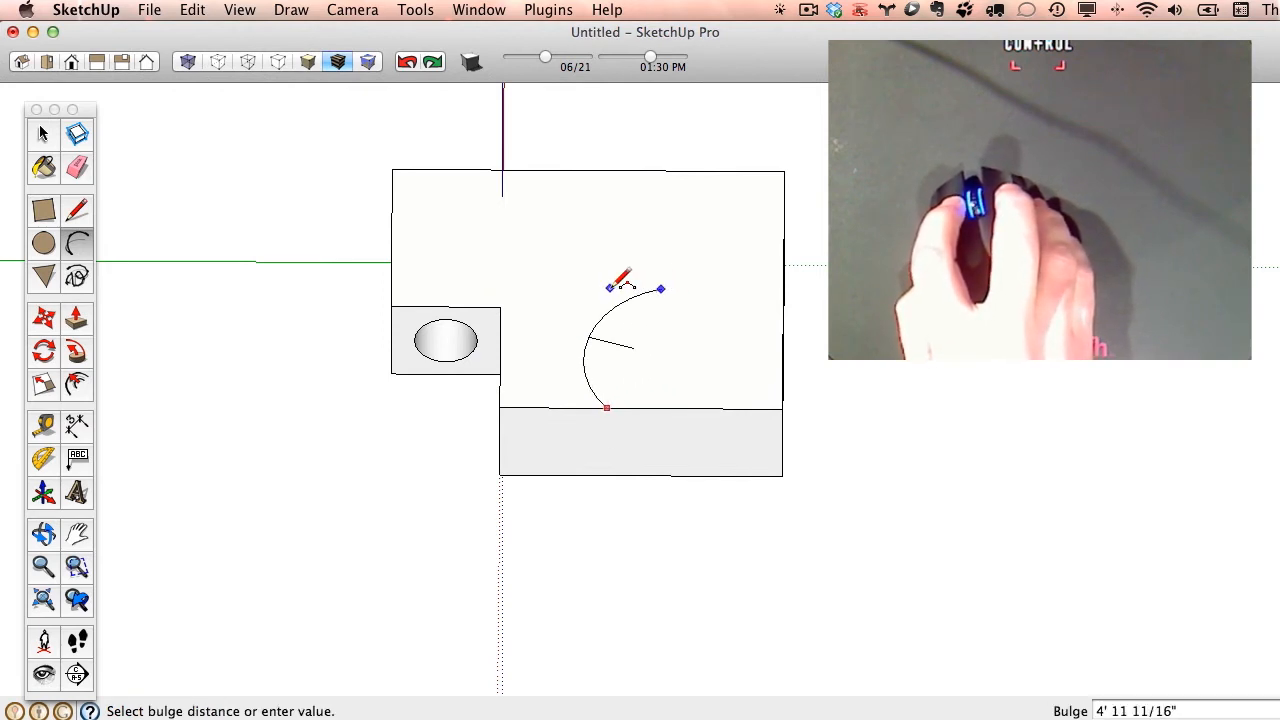
{"action": "left_click", "coordinate": [611, 285]}
{"action": "left_click", "coordinate": [661, 288]}
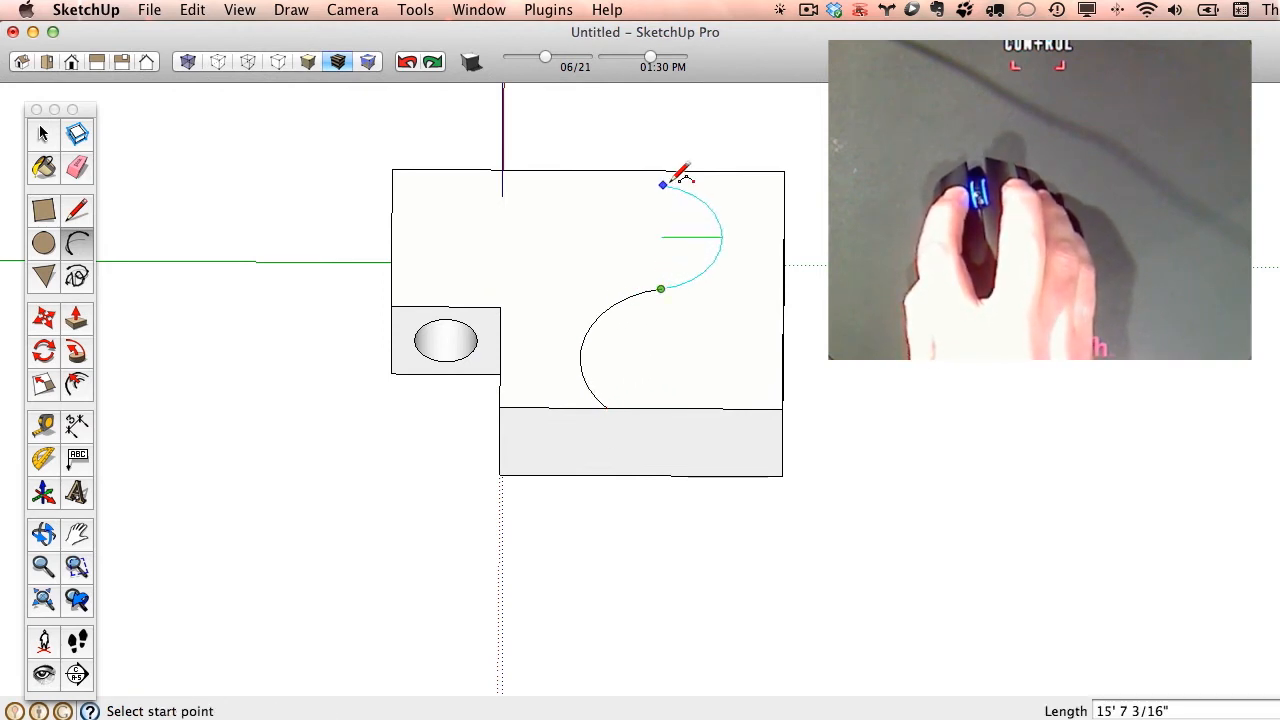
{"action": "left_click", "coordinate": [672, 169]}
- Push the top-face area outside the S-curve down about 11' 2" to the block's bottom corner, cutting that part away
{"action": "middle_click_drag", "start_coordinate": [680, 165], "coordinate": [633, 348]}
{"action": "left_click", "coordinate": [77, 319]}
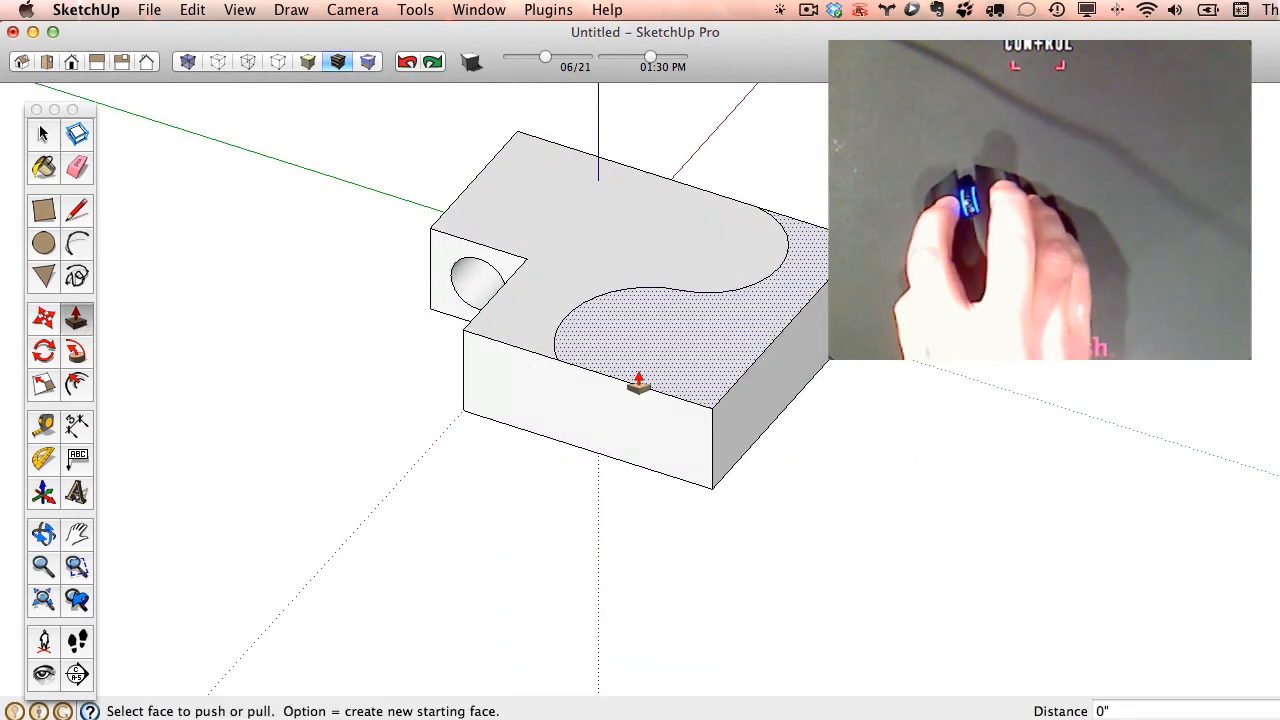
{"action": "left_click_drag", "start_coordinate": [632, 380], "coordinate": [712, 492]}
- Draw a 6-sided polygon with a radius of about 4' 5", centred on the flat face beside the round hole's face
{"action": "middle_click_drag", "start_coordinate": [712, 492], "coordinate": [720, 398]}
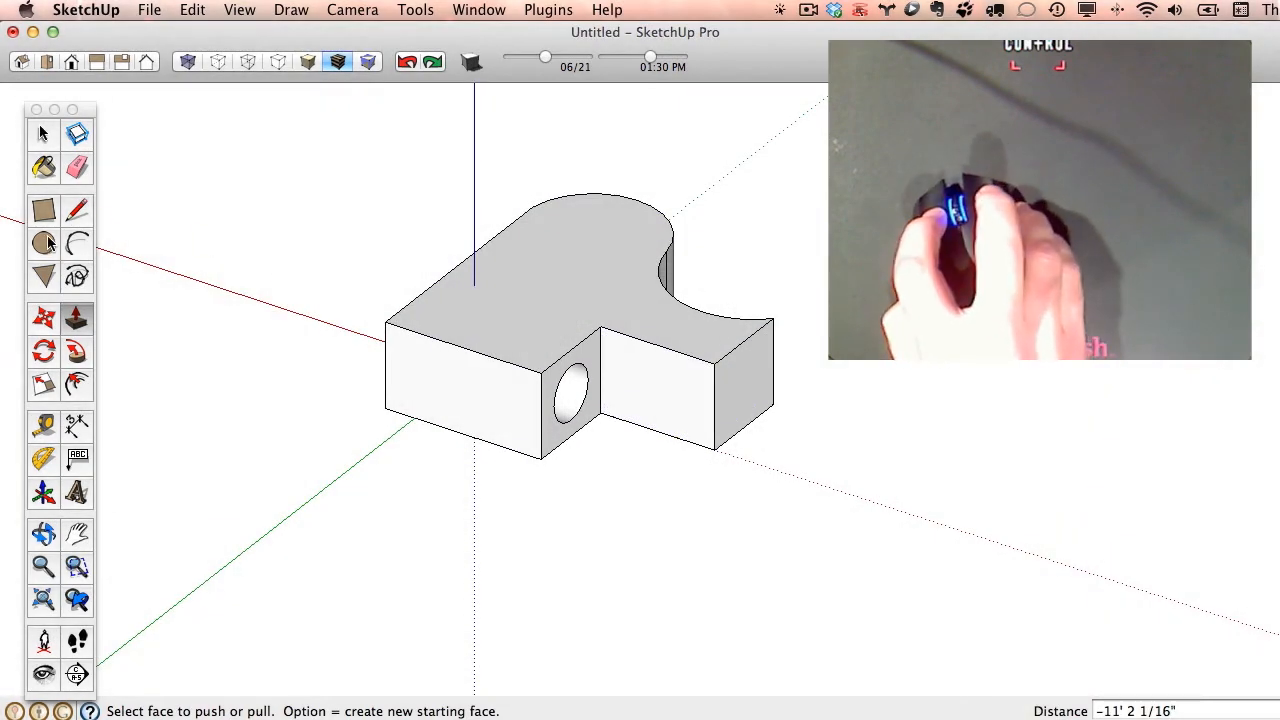
{"action": "left_click", "coordinate": [45, 243]}
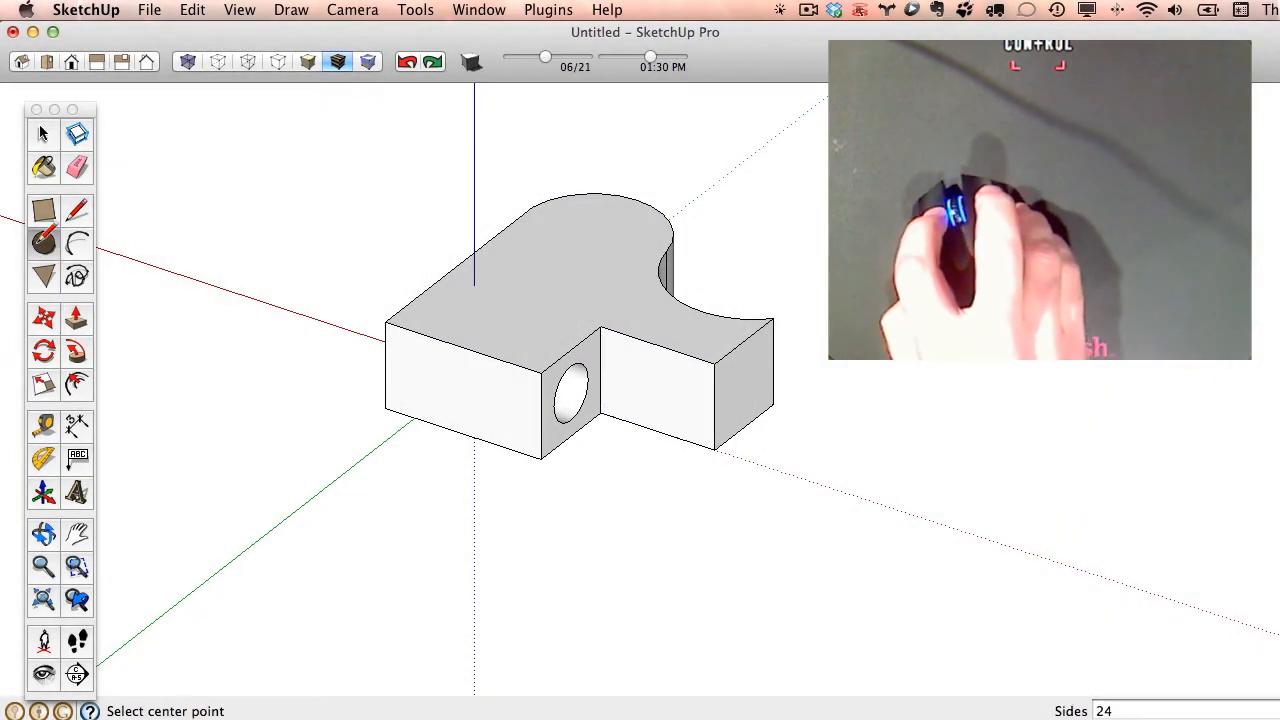
{"action": "left_click", "coordinate": [55, 280]}
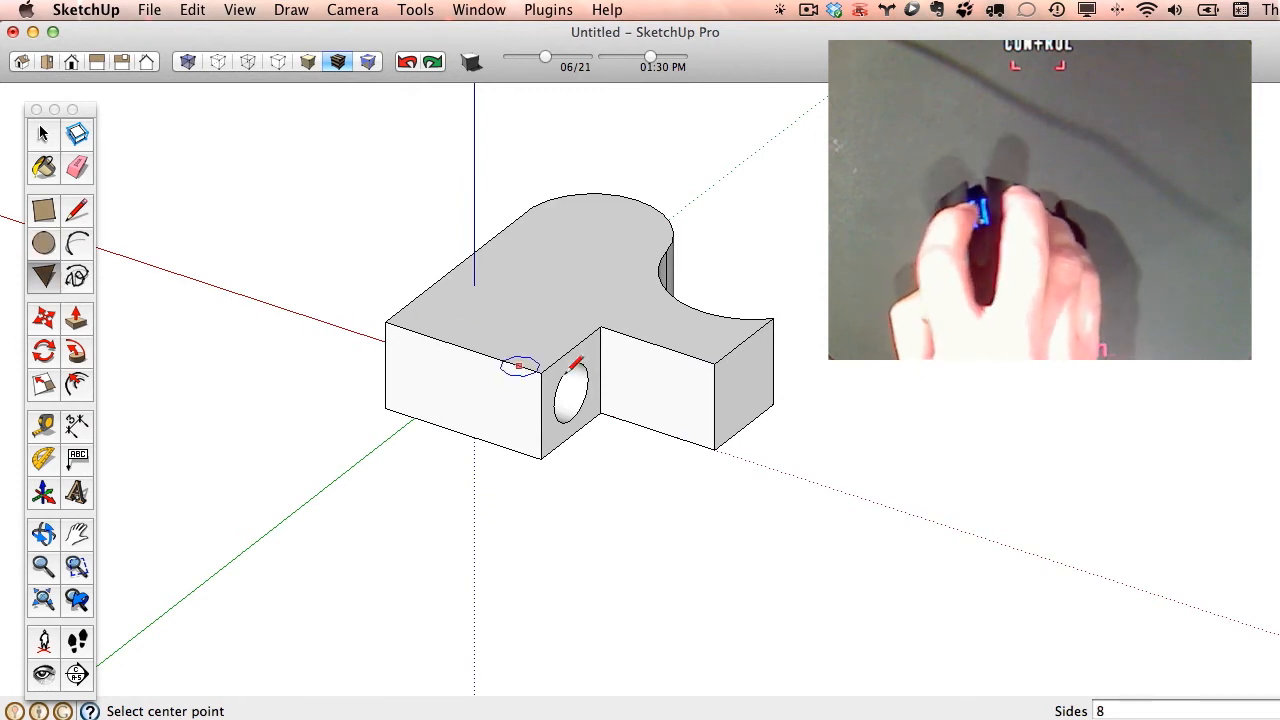
{"action": "scroll", "coordinate": [645, 396], "scroll_direction": "up", "scroll_amount": 5}
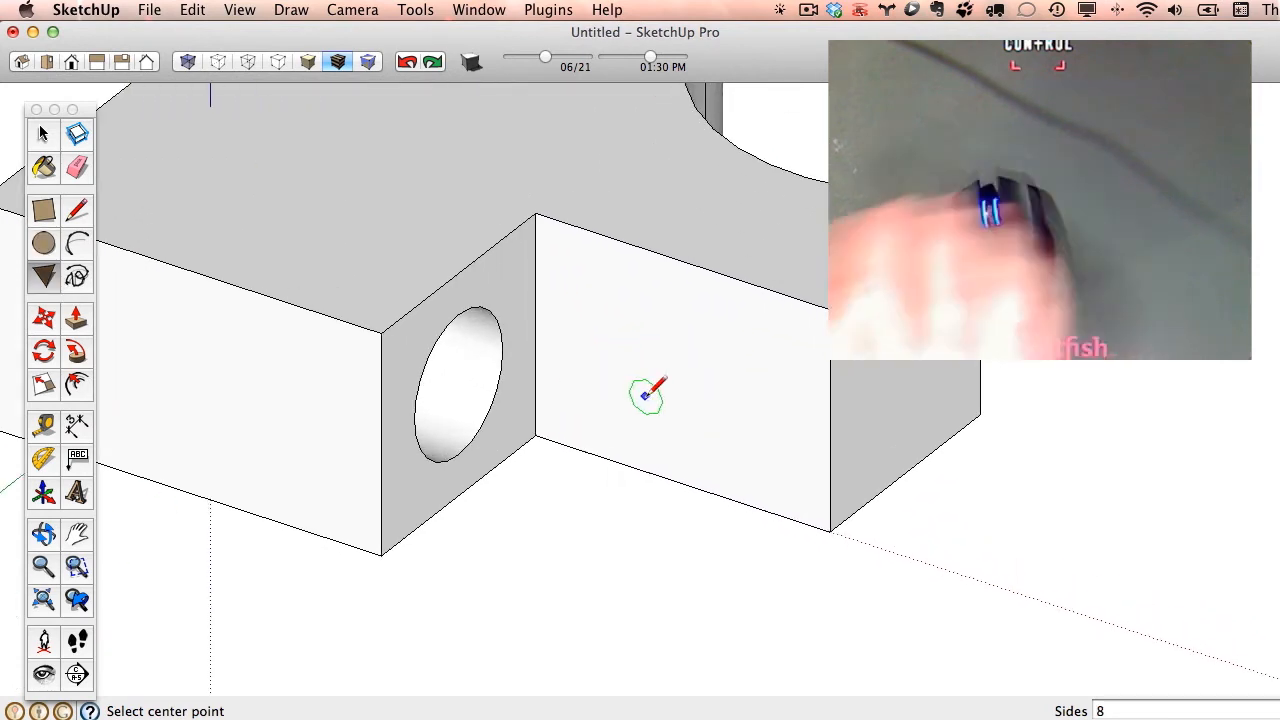
{"action": "type", "text": "6s"}
{"action": "key", "text": "Return"}
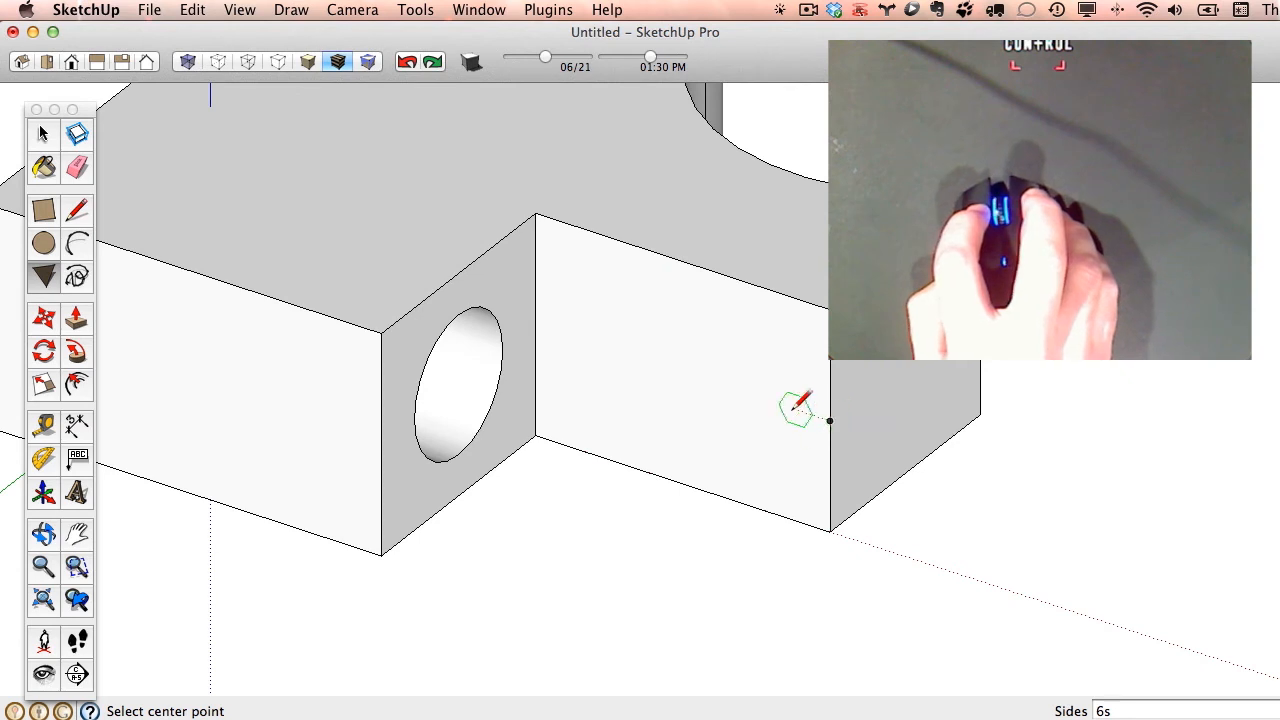
{"action": "left_click", "coordinate": [683, 372]}
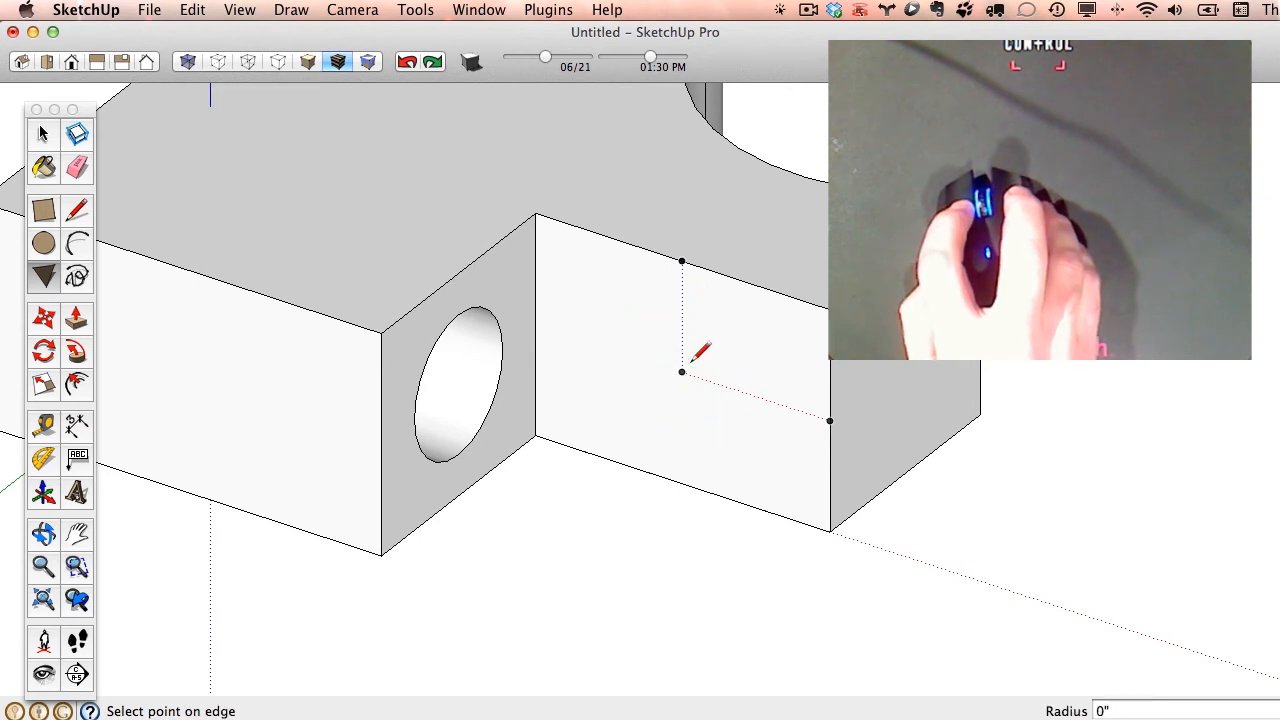
{"action": "left_click", "coordinate": [766, 400]}
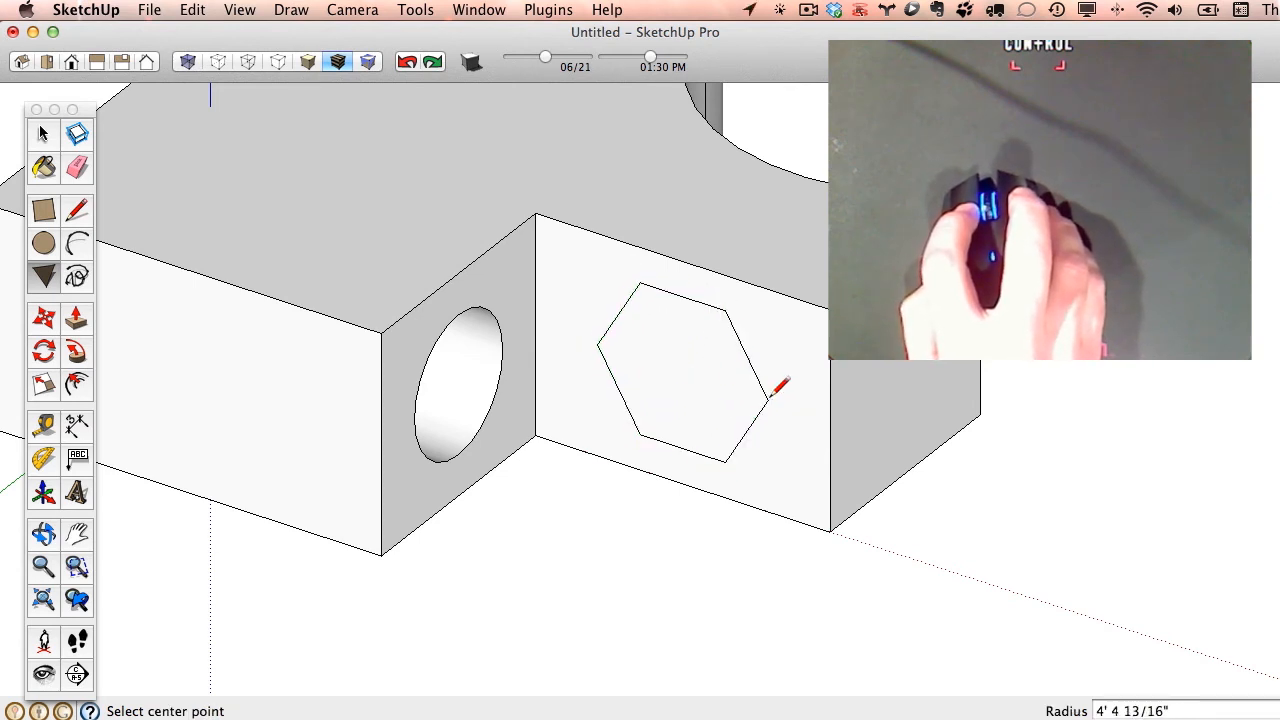
- Push the hexagon back about 40' 9" through the block and out past the curved wall
{"action": "middle_click_drag", "start_coordinate": [815, 418], "coordinate": [915, 430]}
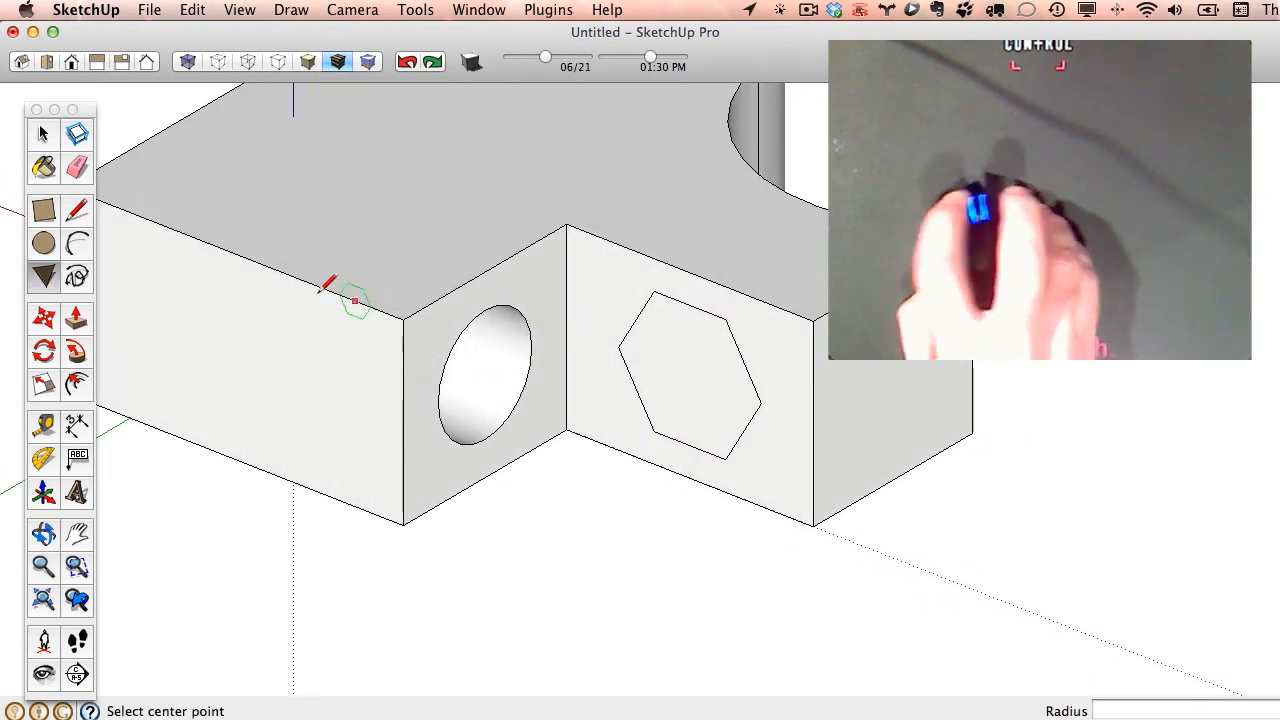
{"action": "left_click", "coordinate": [76, 318]}
{"action": "left_click_drag", "start_coordinate": [651, 336], "coordinate": [660, 345]}
{"action": "middle_click_drag", "start_coordinate": [660, 345], "coordinate": [500, 380]}
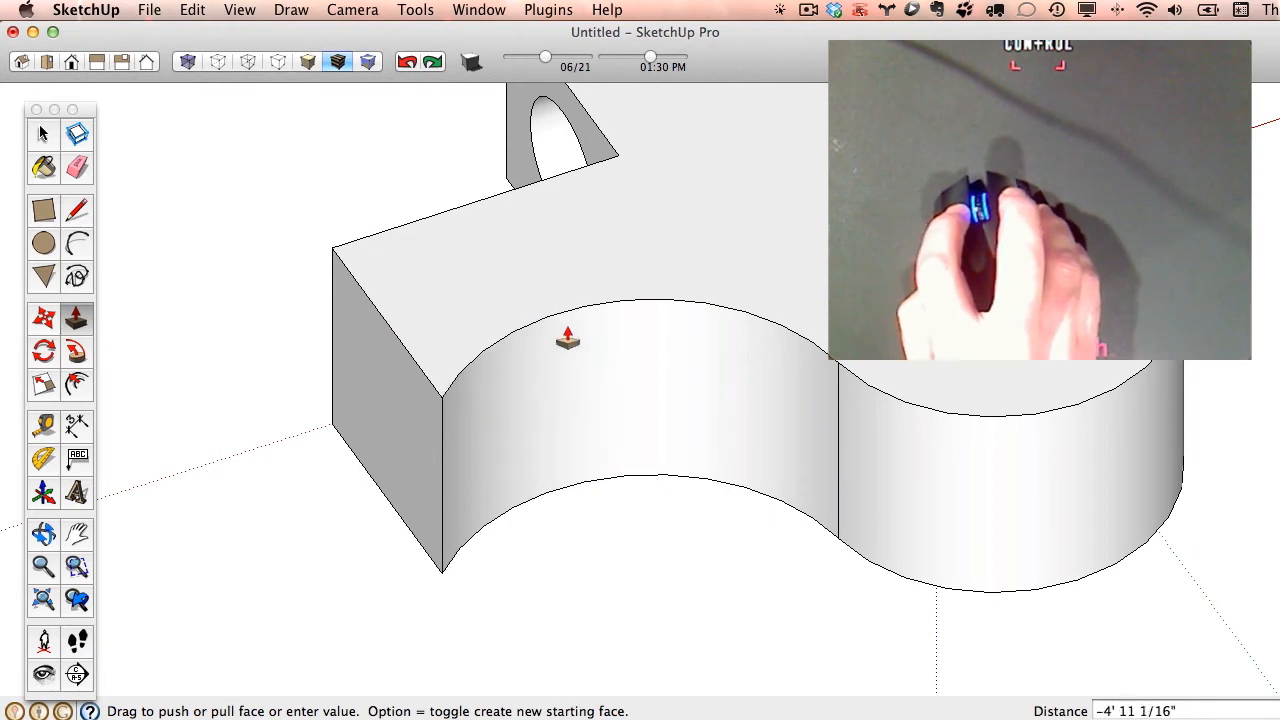
{"action": "middle_click_drag", "start_coordinate": [537, 334], "coordinate": [1117, 371]}
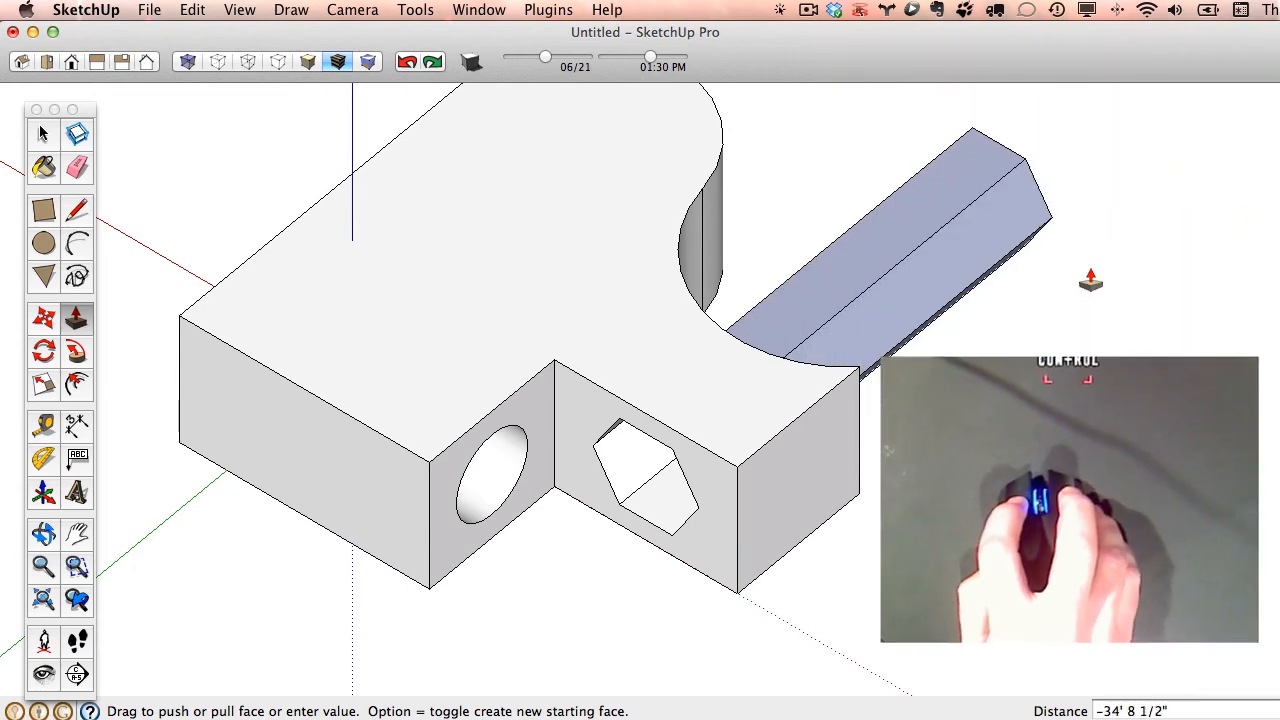
{"action": "left_click", "coordinate": [1140, 240]}
- Select the whole model and intersect its faces with the selection
{"action": "scroll", "coordinate": [1059, 390], "scroll_direction": "down", "scroll_amount": 3}
{"action": "middle_click_drag", "start_coordinate": [1094, 391], "coordinate": [342, 322]}
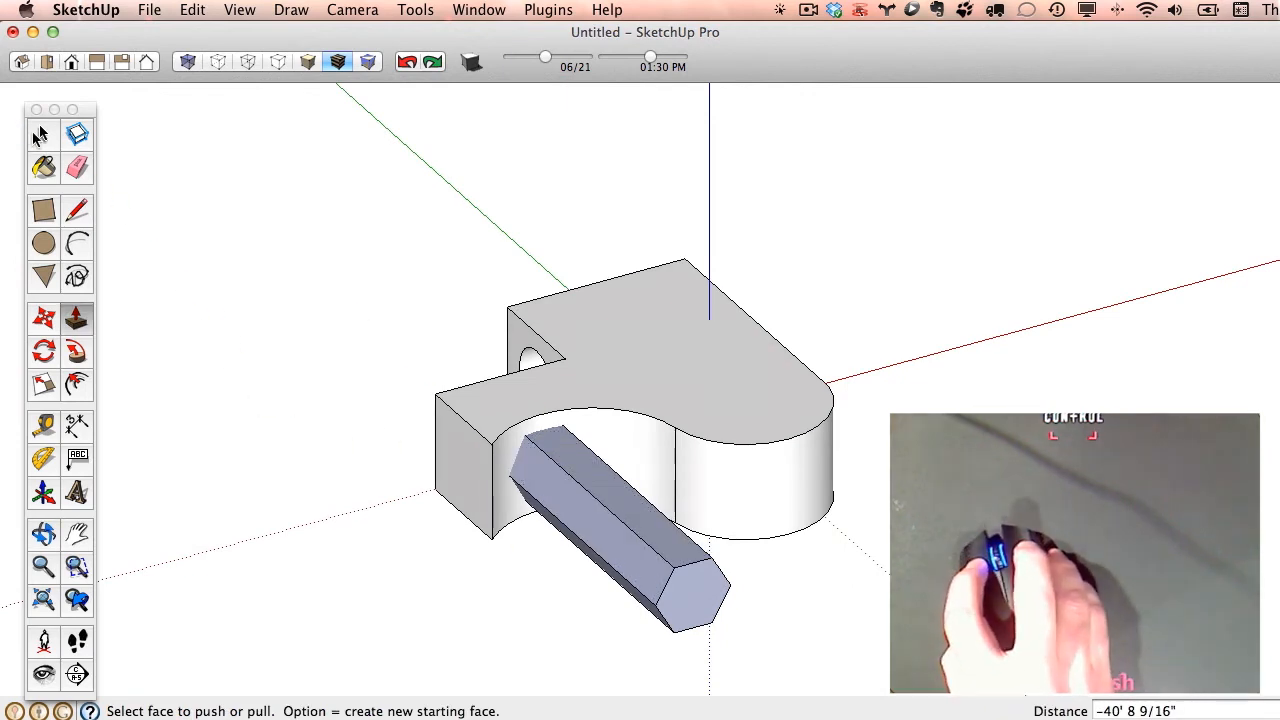
{"action": "left_click", "coordinate": [41, 136]}
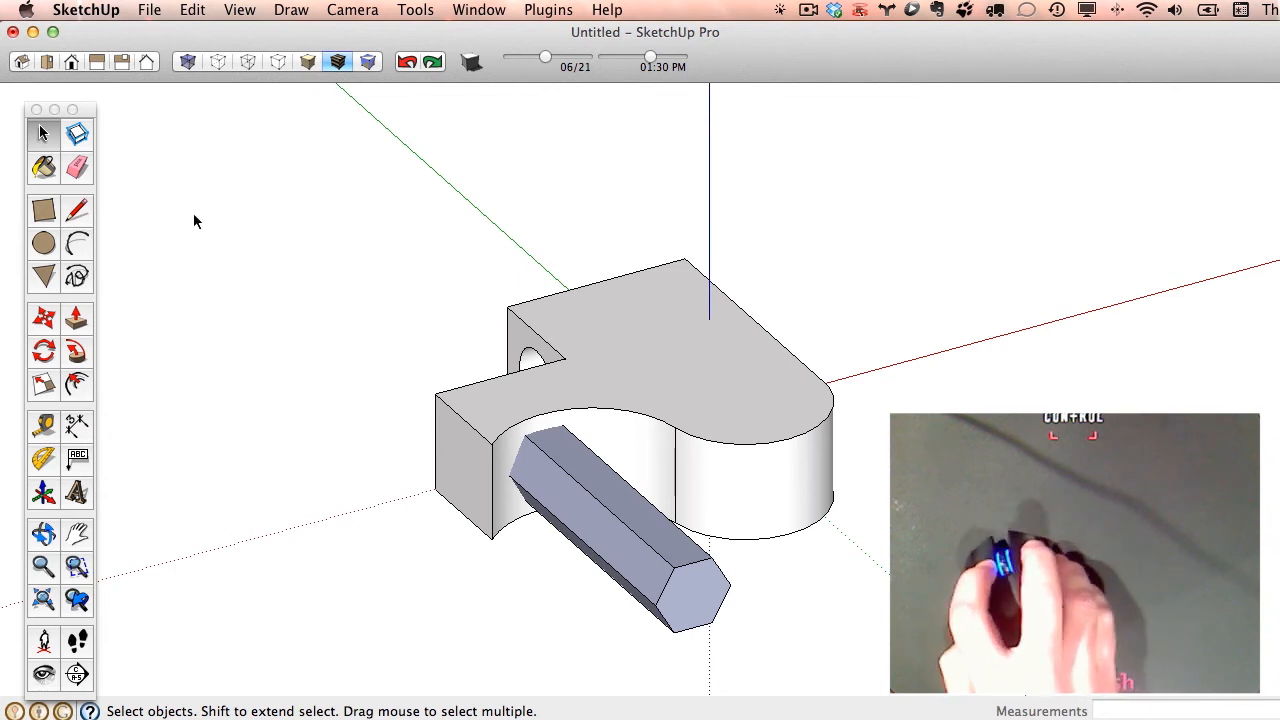
{"action": "left_click_drag", "start_coordinate": [349, 184], "coordinate": [905, 652]}
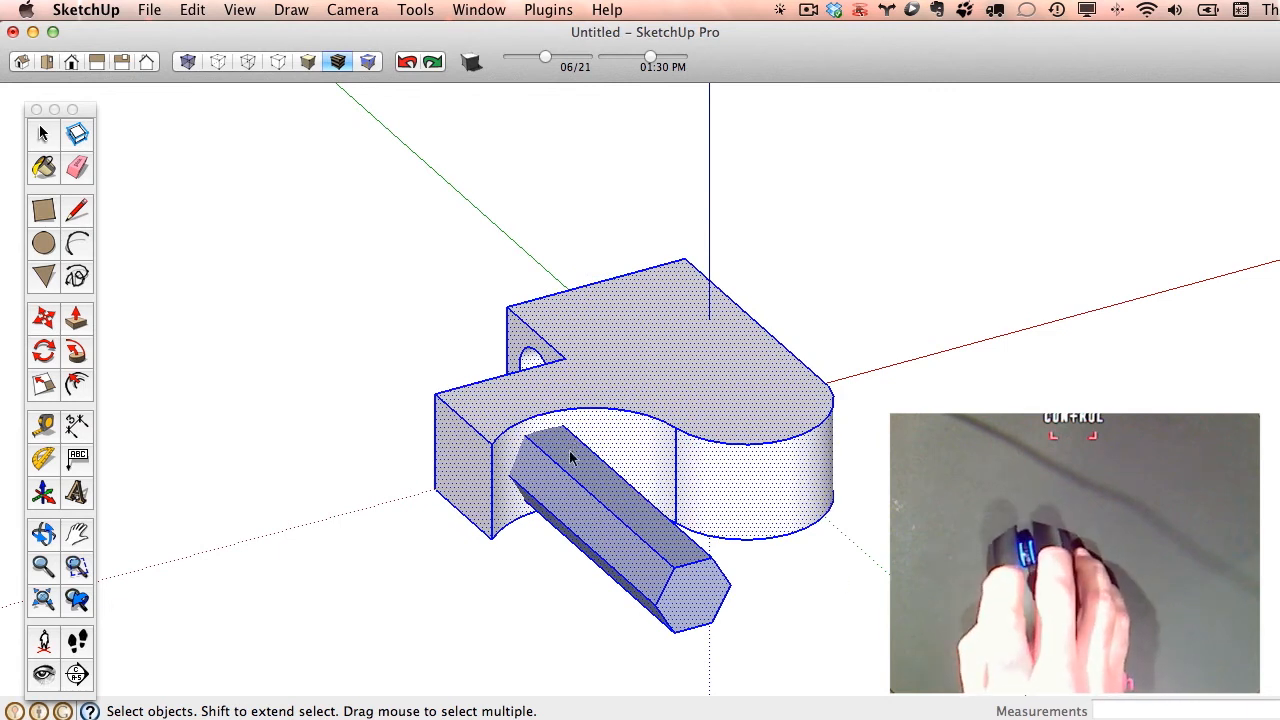
{"action": "right_click", "coordinate": [542, 450]}
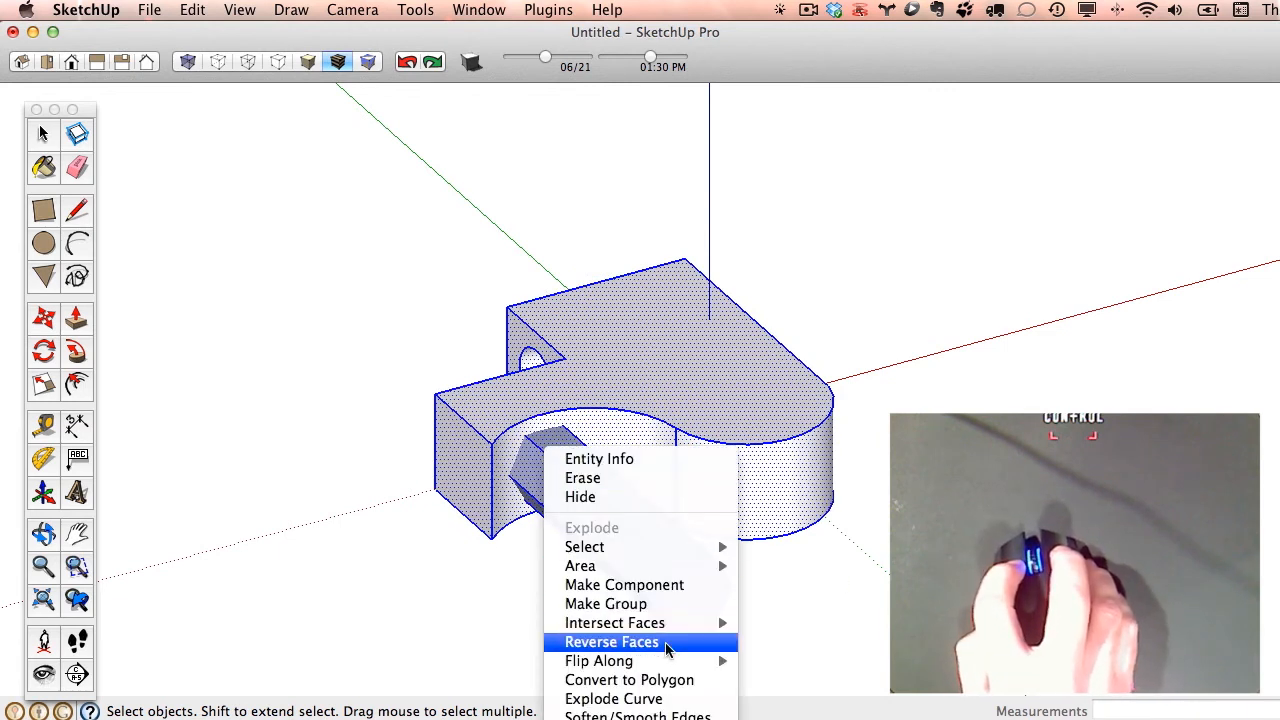
{"action": "mouse_move", "coordinate": [669, 628]}
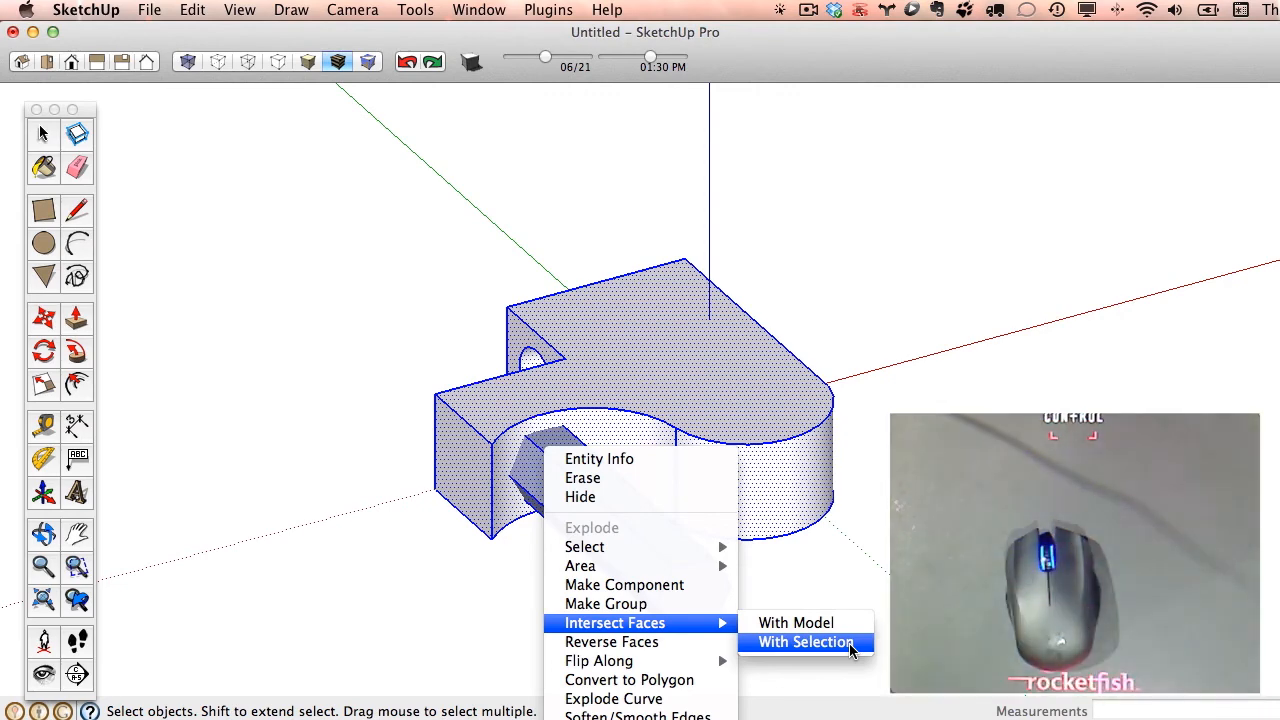
{"action": "left_click", "coordinate": [849, 643]}
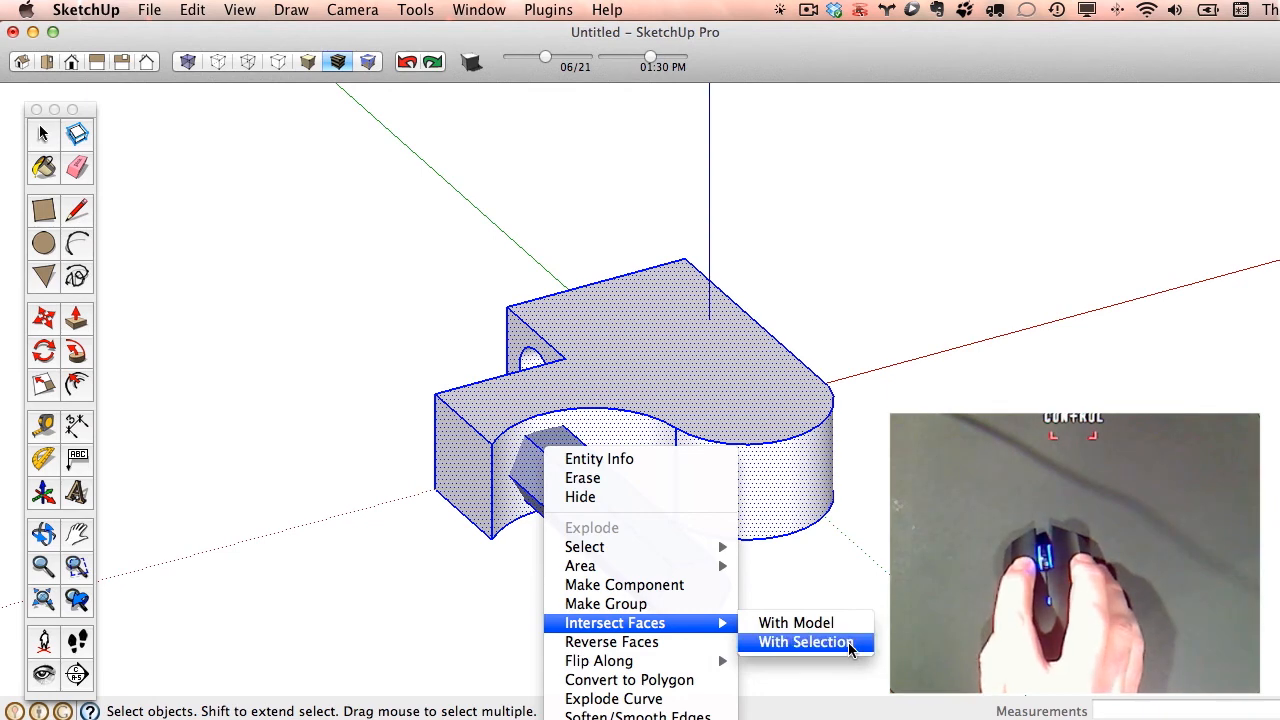
- Select the hexagonal tube protruding beyond the curved wall, including its end, and delete it
{"action": "scroll", "coordinate": [540, 442], "scroll_direction": "up", "scroll_amount": 6}
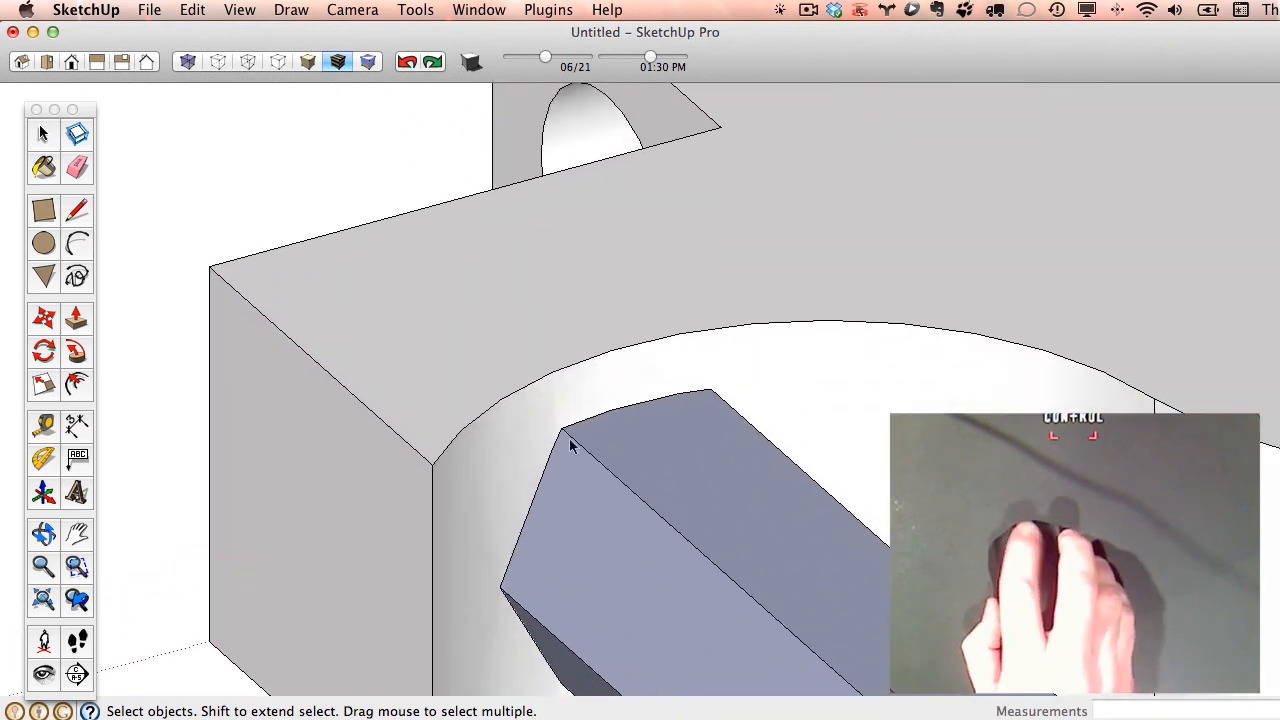
{"action": "scroll", "coordinate": [565, 437], "scroll_direction": "up", "scroll_amount": 3}
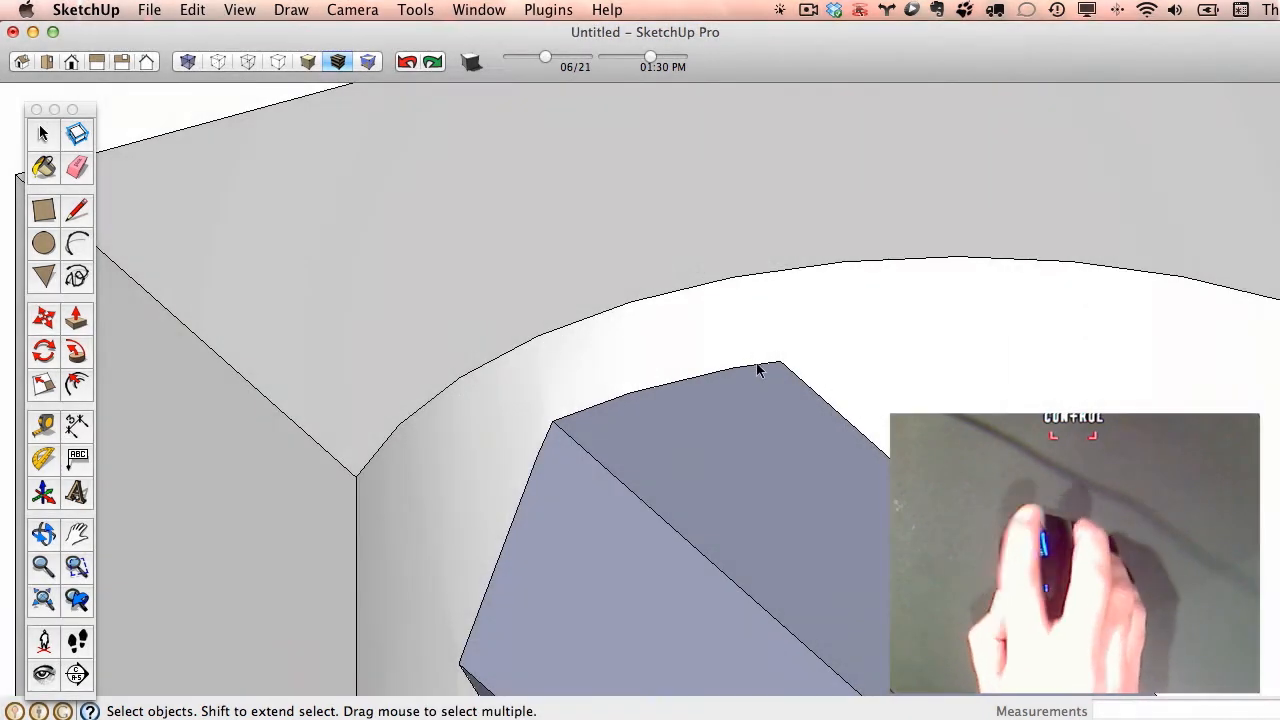
{"action": "scroll", "coordinate": [757, 370], "scroll_direction": "down", "scroll_amount": 8}
{"action": "middle_click_drag", "start_coordinate": [629, 380], "coordinate": [745, 420]}
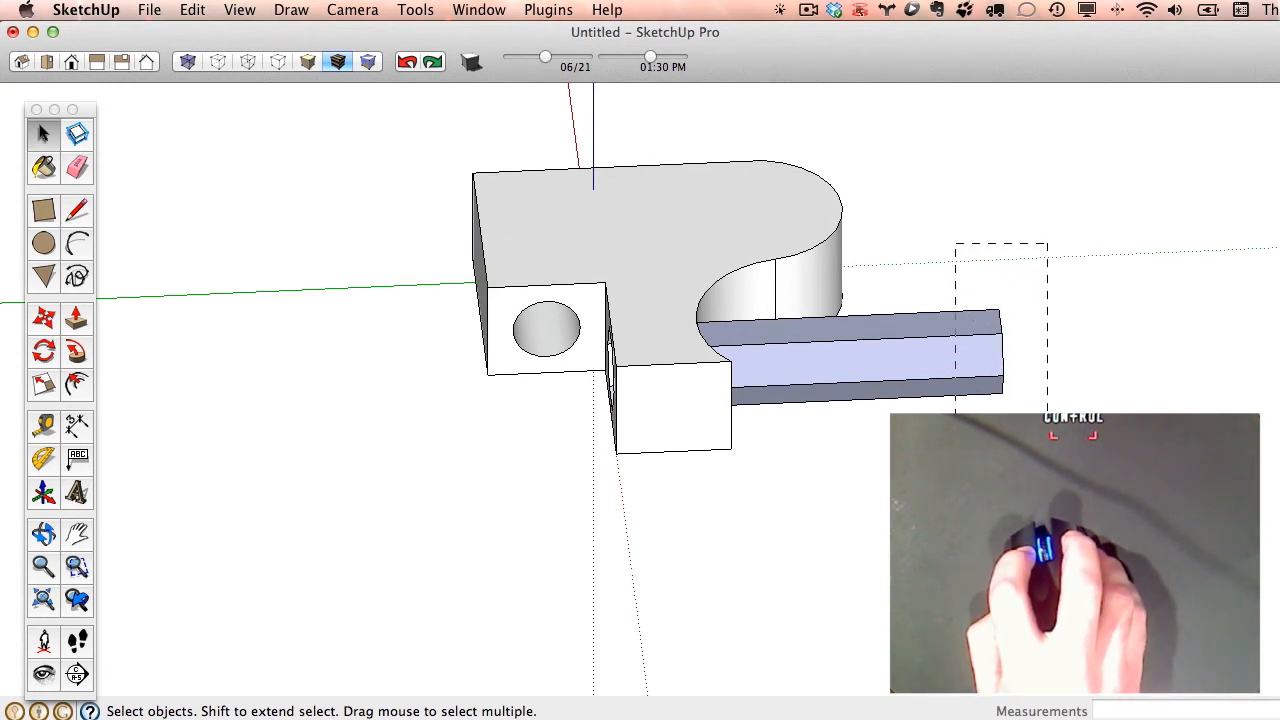
{"action": "left_click_drag", "start_coordinate": [955, 415], "coordinate": [973, 397]}
{"action": "left_click", "coordinate": [1050, 383]}
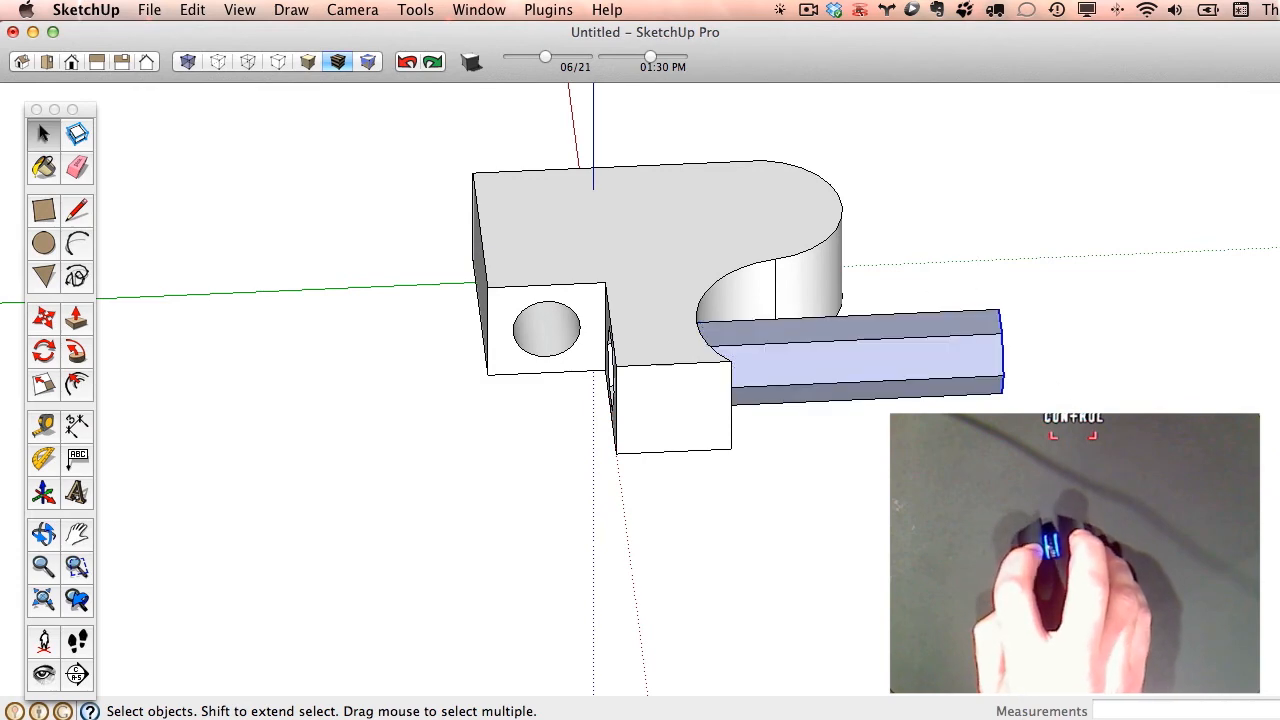
{"action": "left_click_drag", "start_coordinate": [977, 420], "coordinate": [977, 415]}
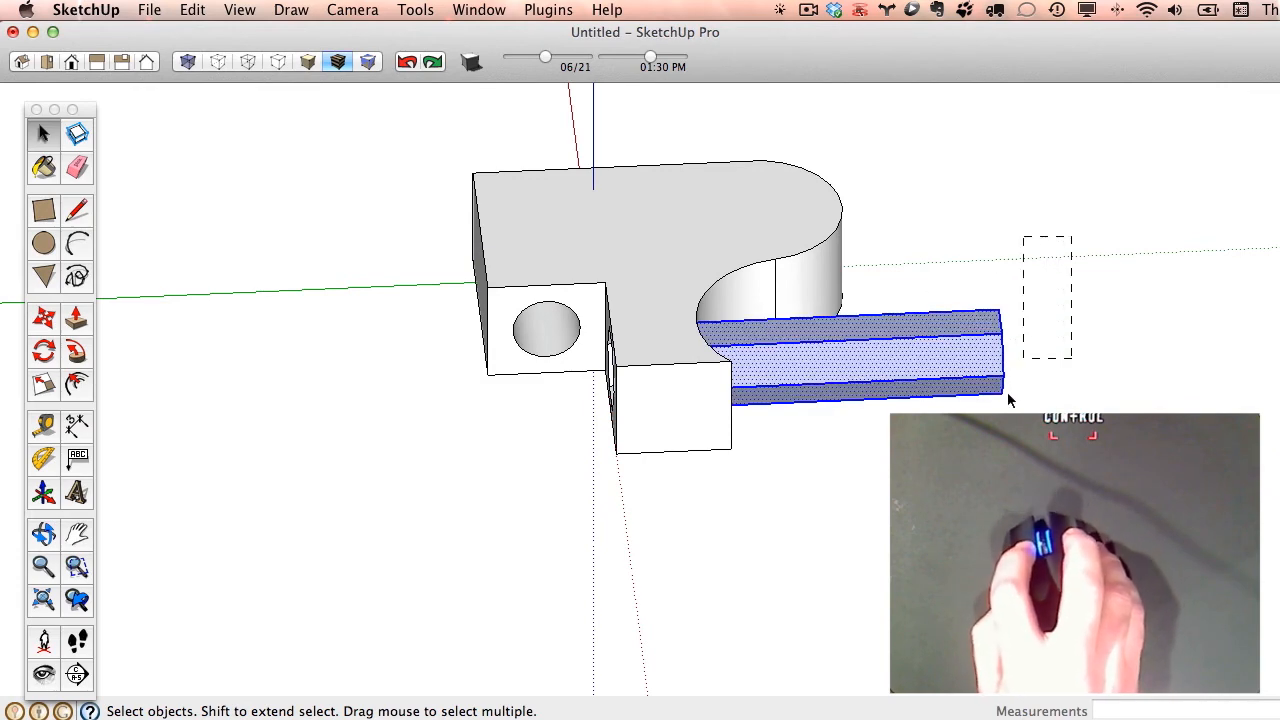
{"action": "middle_click_drag", "start_coordinate": [1006, 400], "coordinate": [760, 350]}
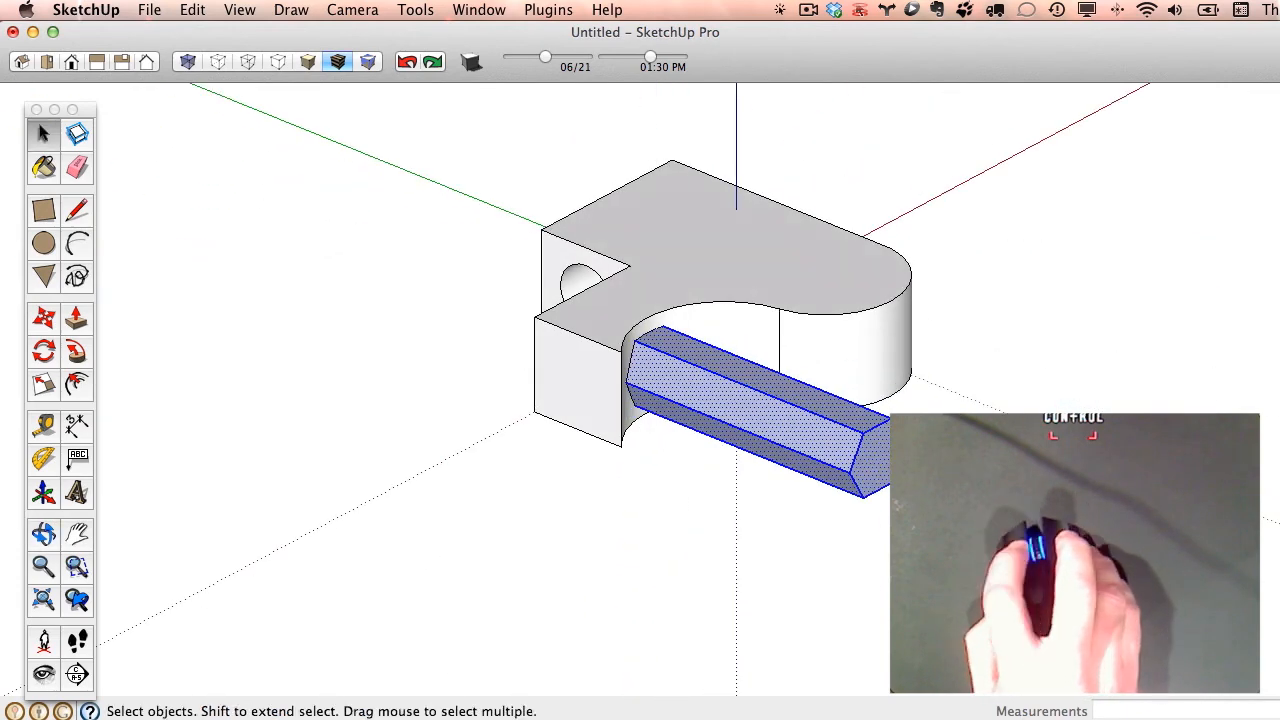
{"action": "middle_click_drag", "start_coordinate": [873, 455], "coordinate": [760, 410]}
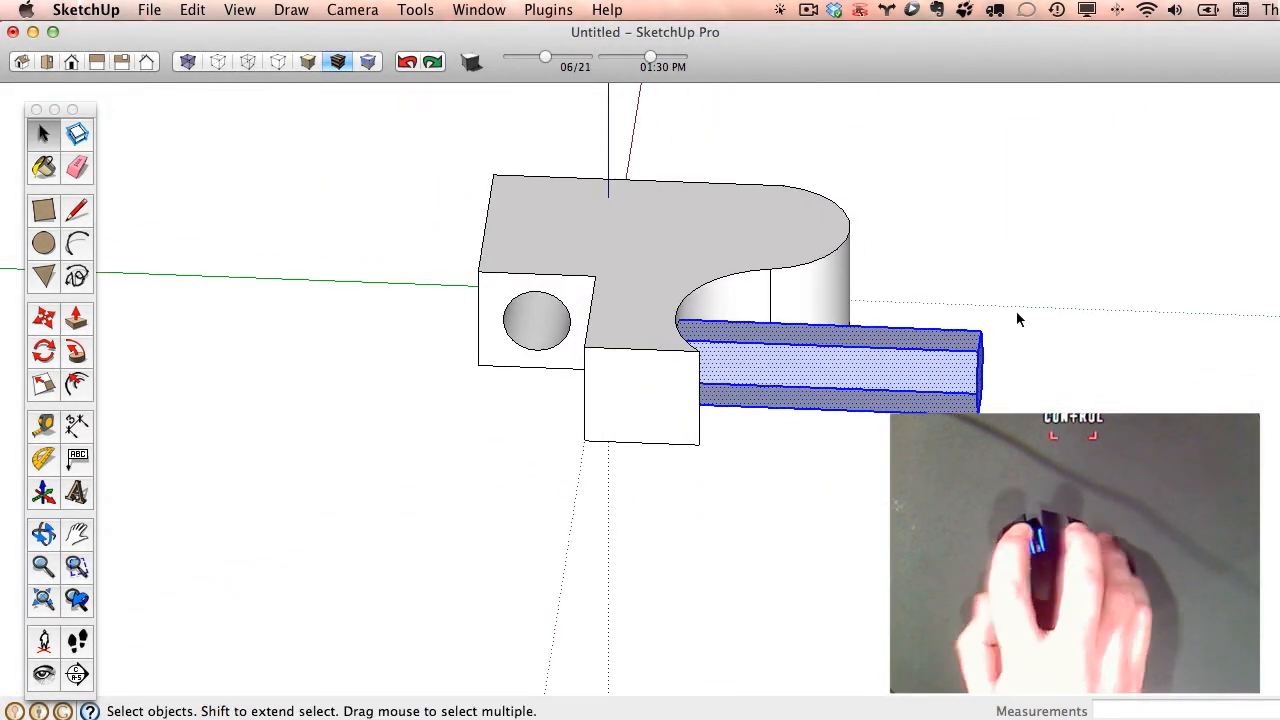
{"action": "key", "text": "Delete"}
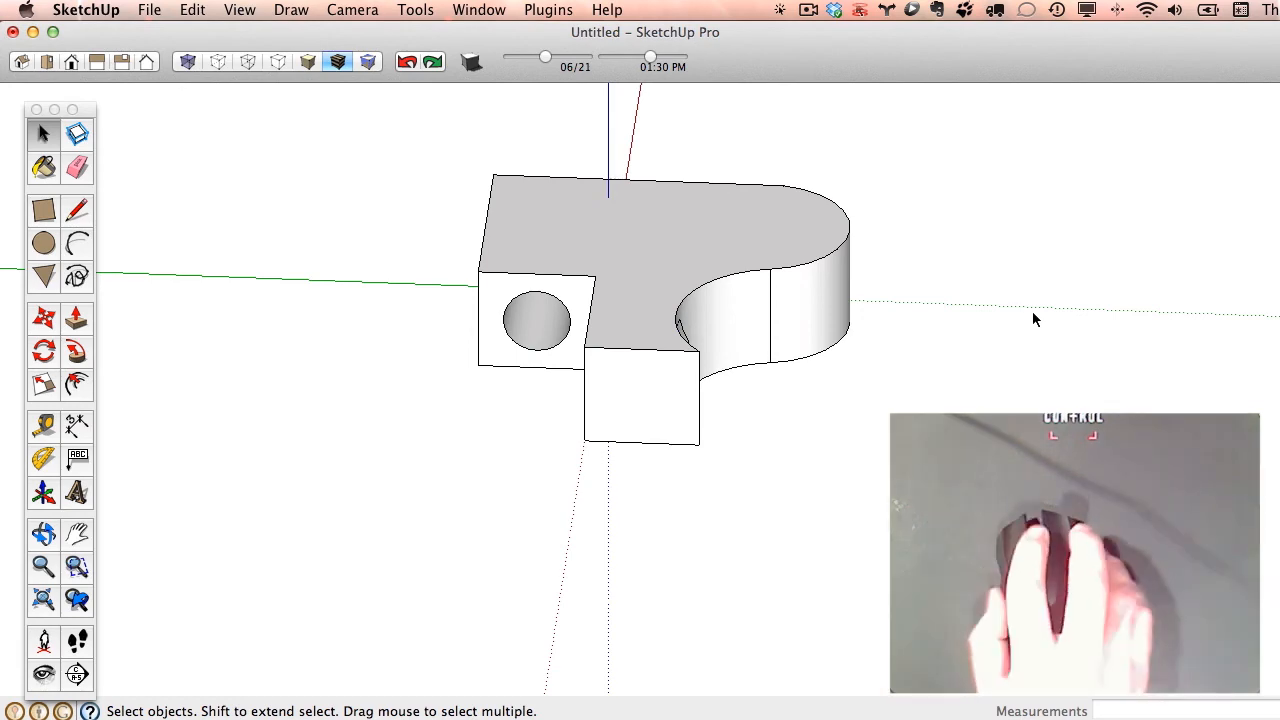
- Erase the hexagonal face left on the curved wall to open the hexagonal through hole
{"action": "middle_click_drag", "start_coordinate": [1034, 319], "coordinate": [552, 323]}
{"action": "scroll", "coordinate": [594, 329], "scroll_direction": "up", "scroll_amount": 5}
{"action": "middle_click_drag", "start_coordinate": [623, 360], "coordinate": [419, 313]}
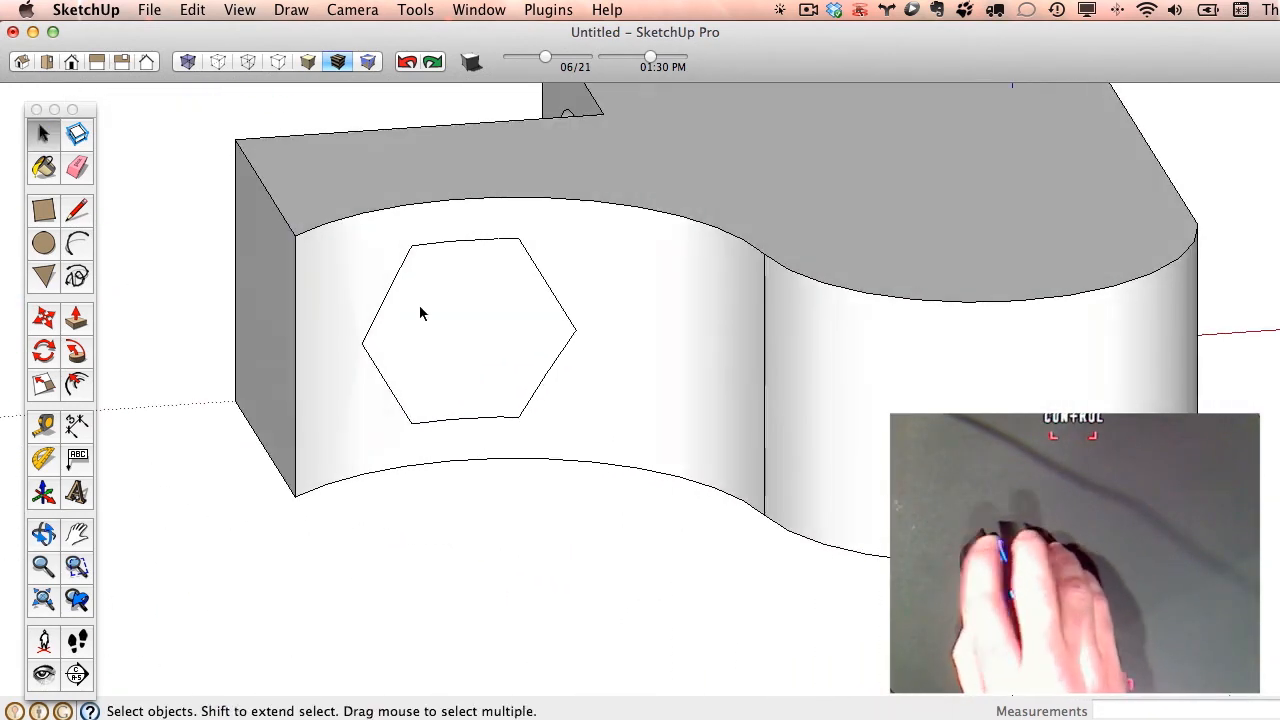
{"action": "right_click", "coordinate": [465, 281]}
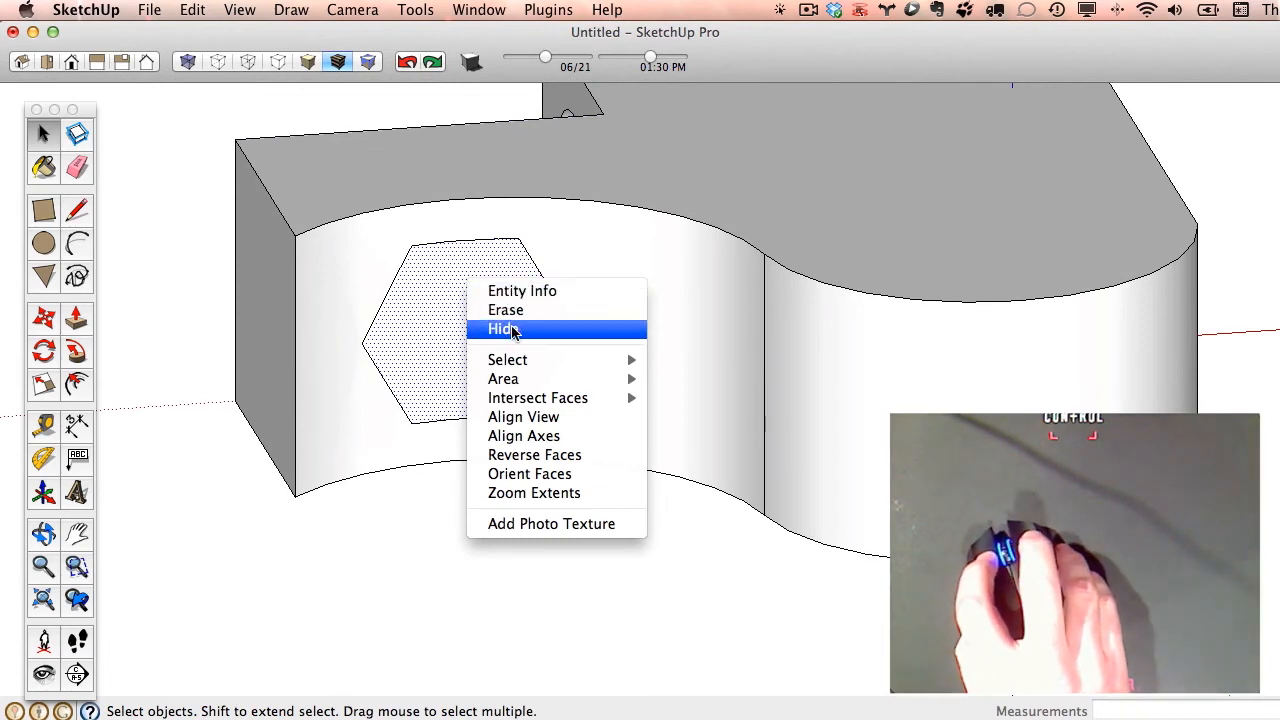
{"action": "left_click", "coordinate": [531, 312]}
- Show the hidden geometry to examine the facet lines on the curved wall and round hole, and hide it again
{"action": "scroll", "coordinate": [588, 400], "scroll_direction": "up", "scroll_amount": 1}
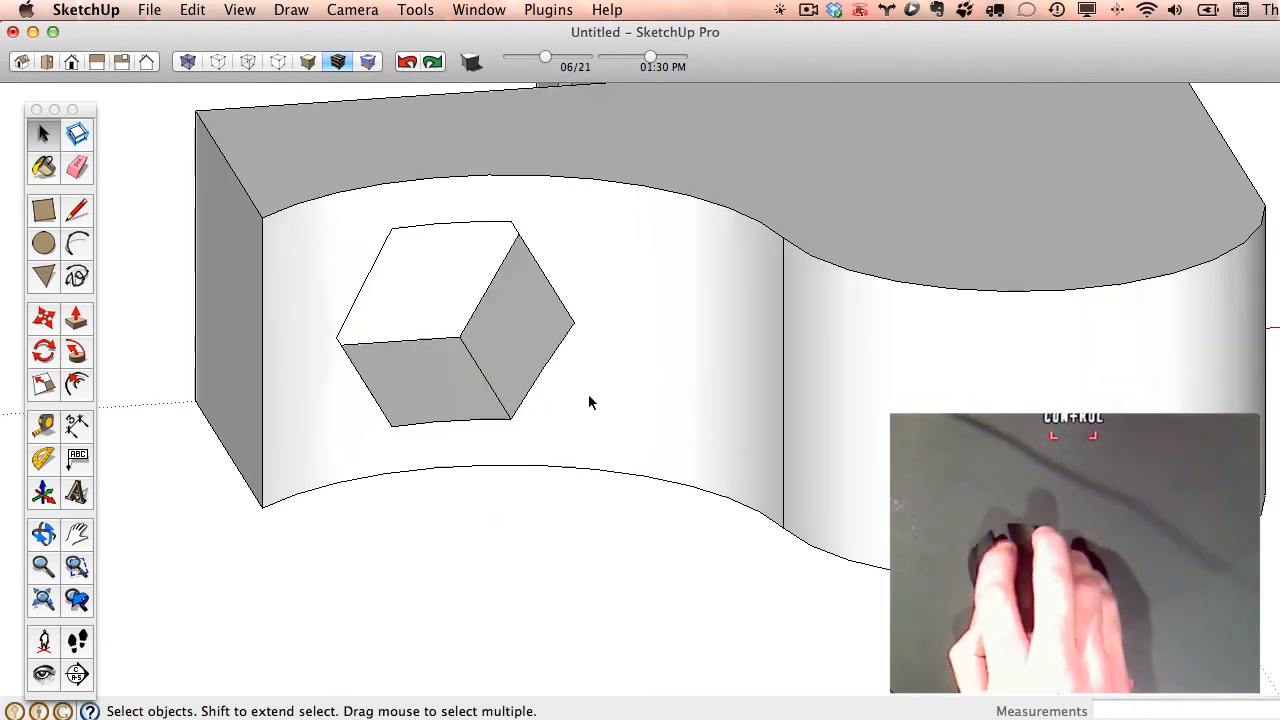
{"action": "middle_click_drag", "start_coordinate": [588, 401], "coordinate": [474, 428]}
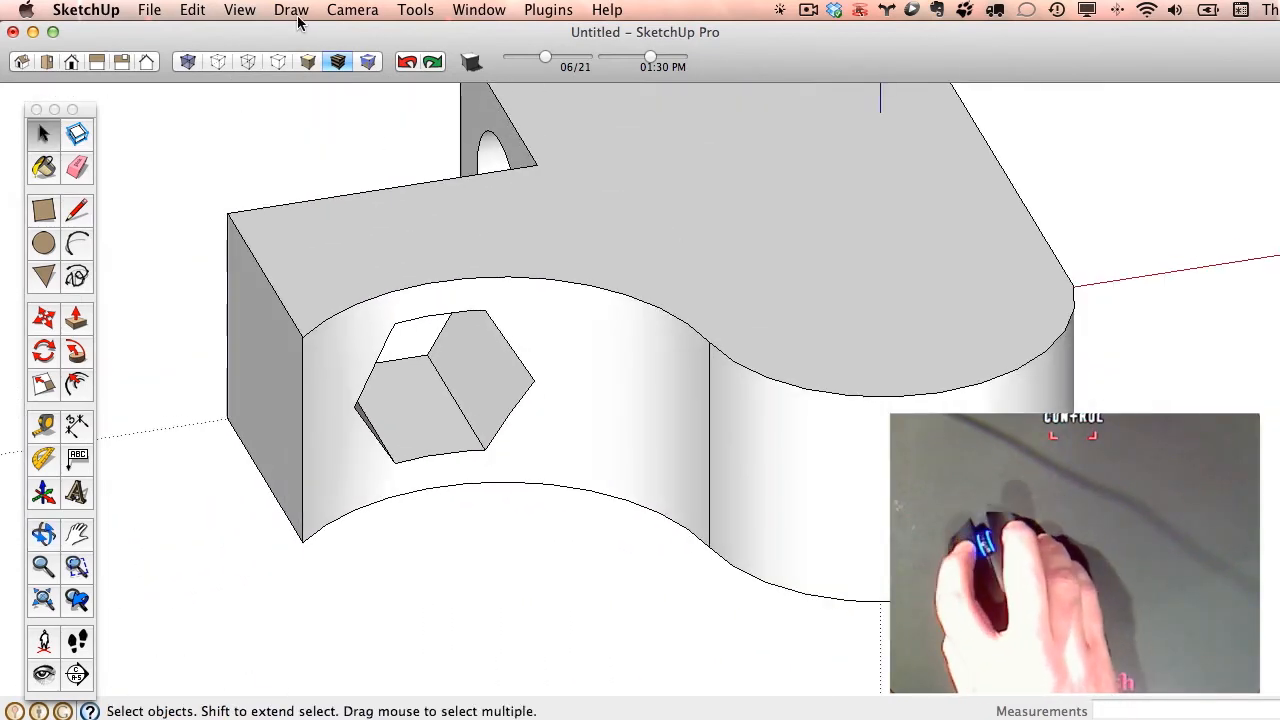
{"action": "left_click", "coordinate": [252, 12]}
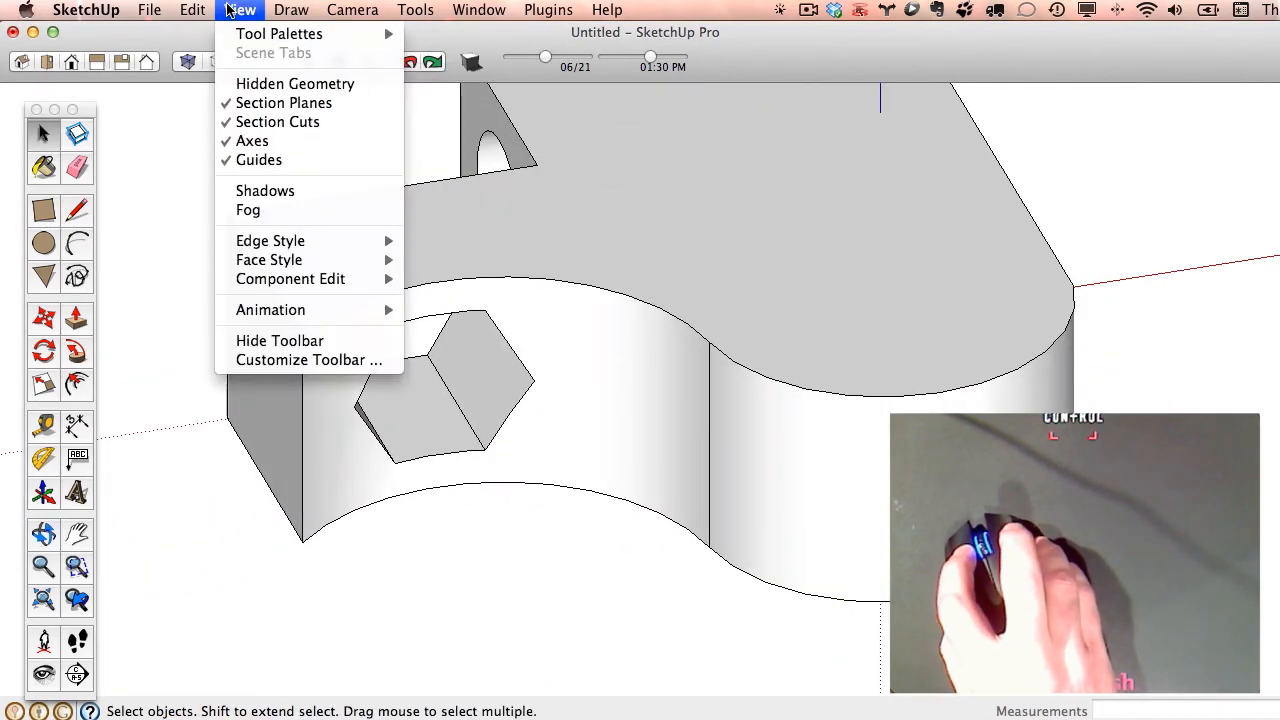
{"action": "left_click", "coordinate": [247, 84]}
{"action": "scroll", "coordinate": [414, 350], "scroll_direction": "up", "scroll_amount": 3}
{"action": "middle_click_drag", "start_coordinate": [414, 350], "coordinate": [867, 472]}
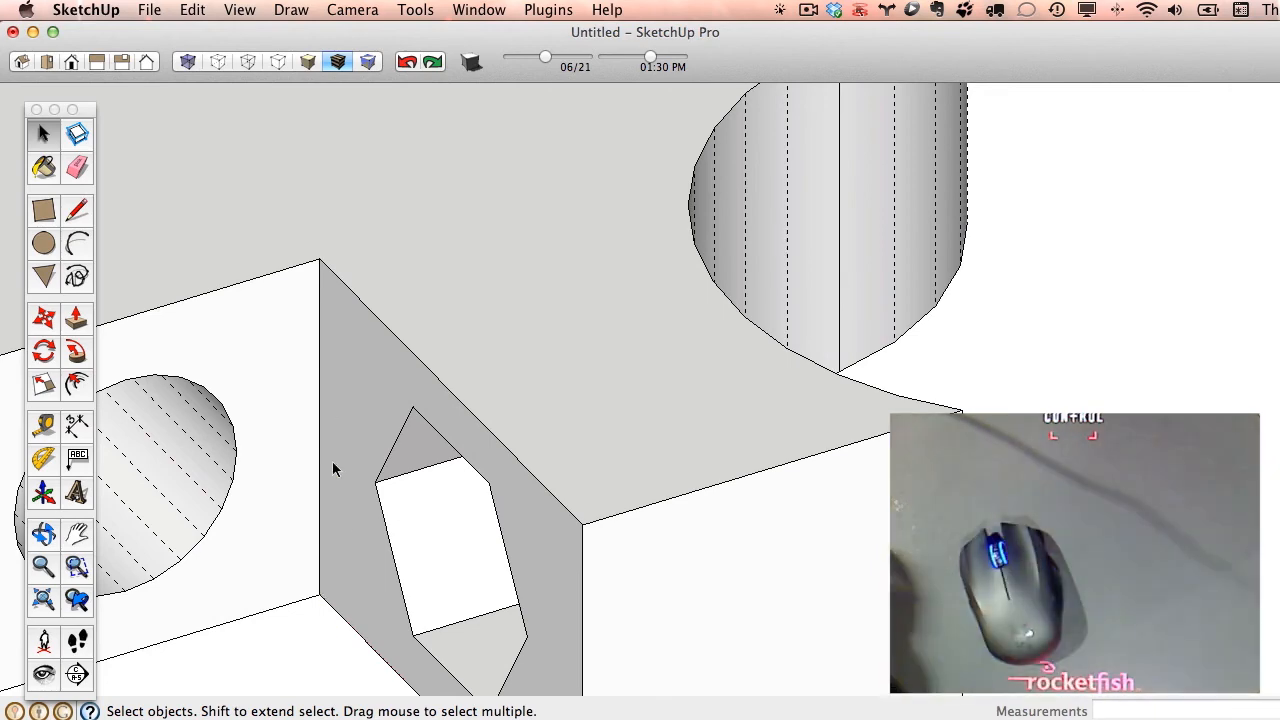
{"action": "scroll", "coordinate": [578, 481], "scroll_direction": "down", "scroll_amount": 10}
{"action": "middle_click", "coordinate": [477, 330]}
{"action": "middle_click_drag", "start_coordinate": [477, 330], "coordinate": [649, 360]}
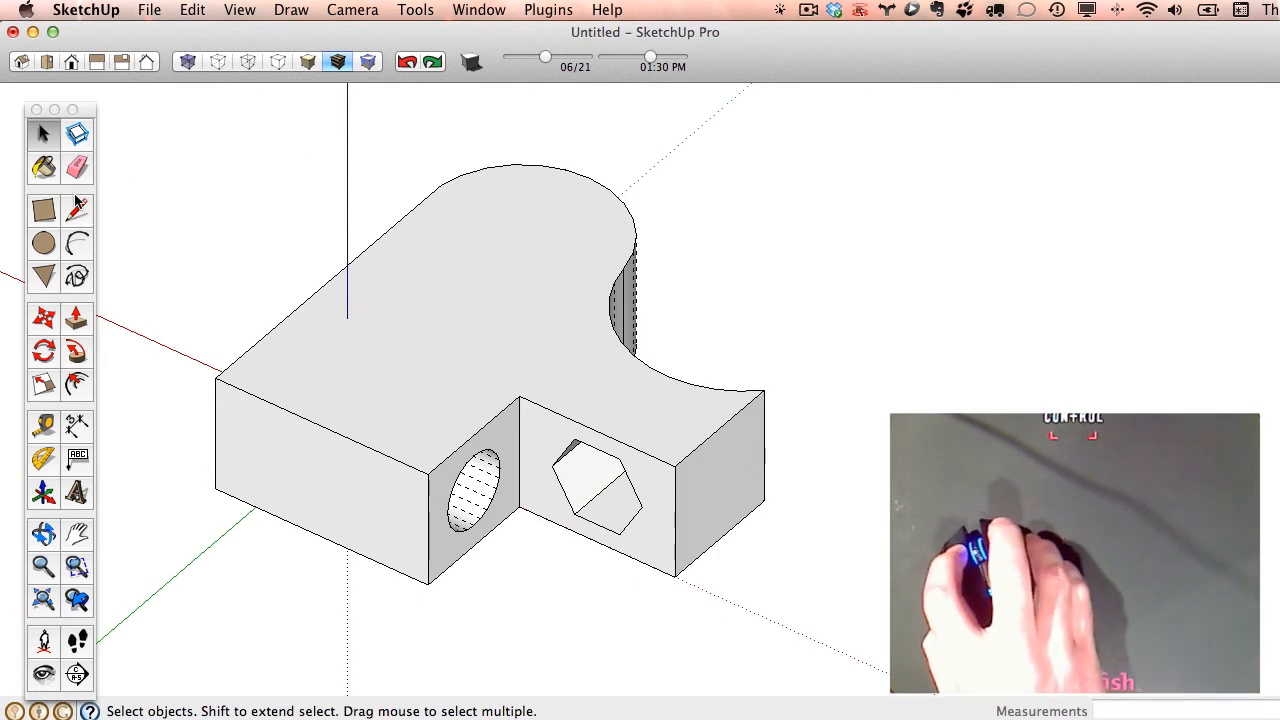
{"action": "left_click", "coordinate": [240, 10]}
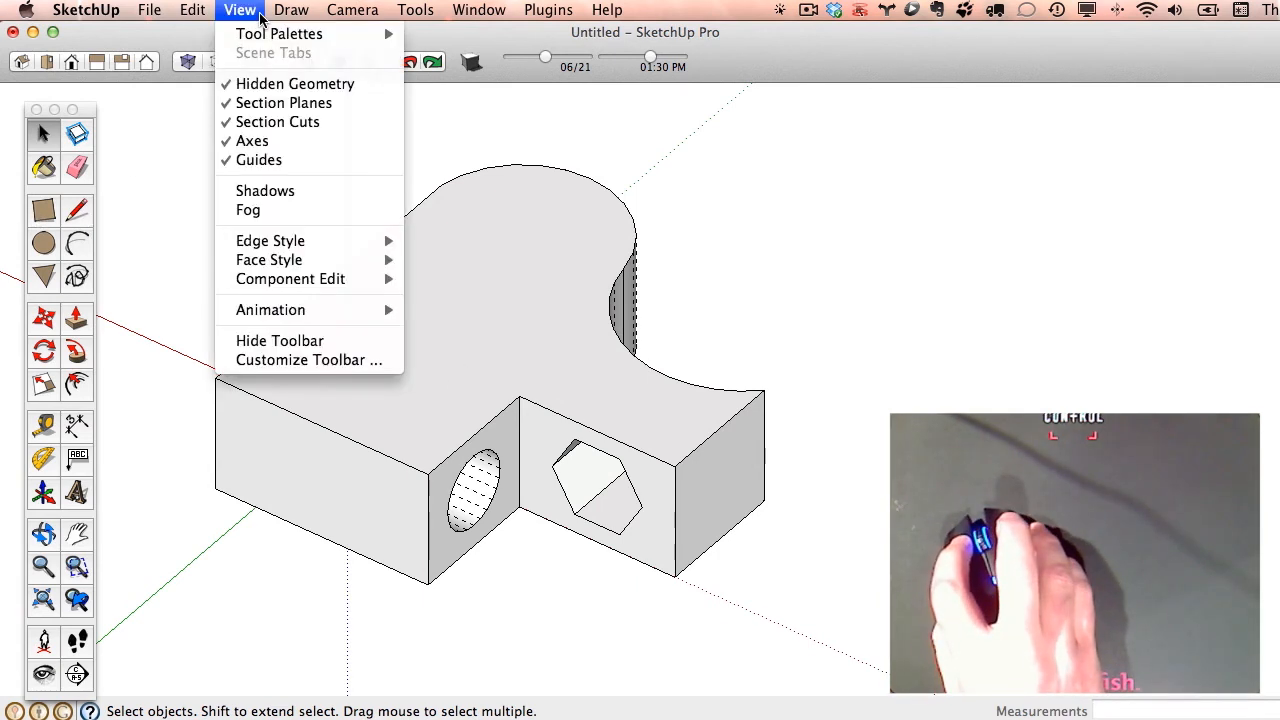
{"action": "left_click", "coordinate": [272, 84]}
- Draw two rectangles along the top face's front edge: about 10' 1" by 6' 3" at the corner, and about 4' 1" by 11' 11"
{"action": "left_click", "coordinate": [42, 208]}
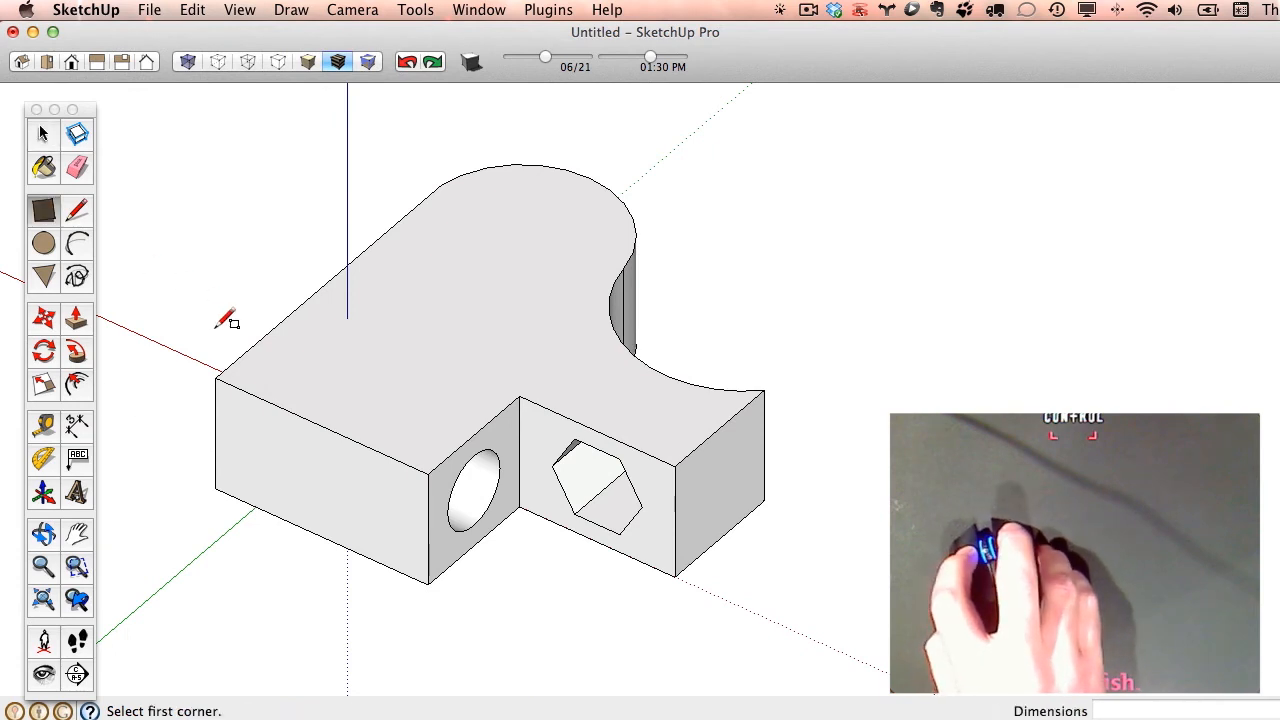
{"action": "left_click", "coordinate": [231, 383]}
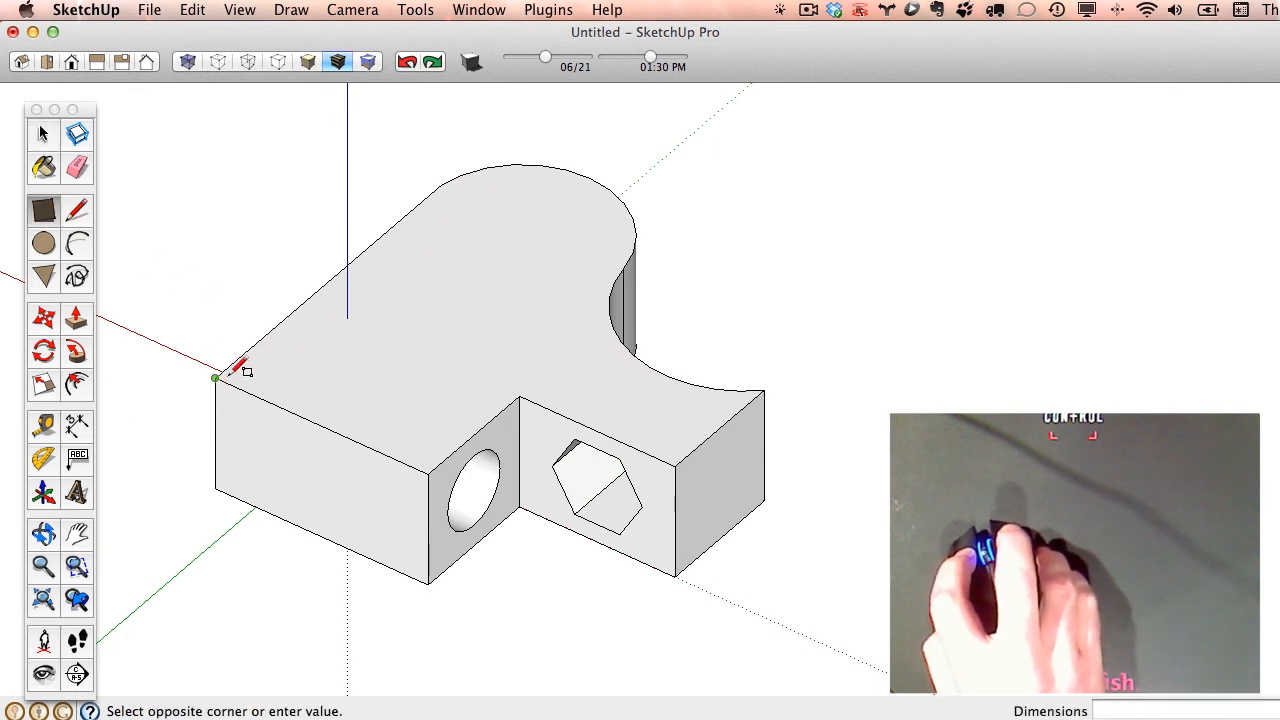
{"action": "left_click", "coordinate": [361, 342]}
{"action": "left_click", "coordinate": [355, 439]}
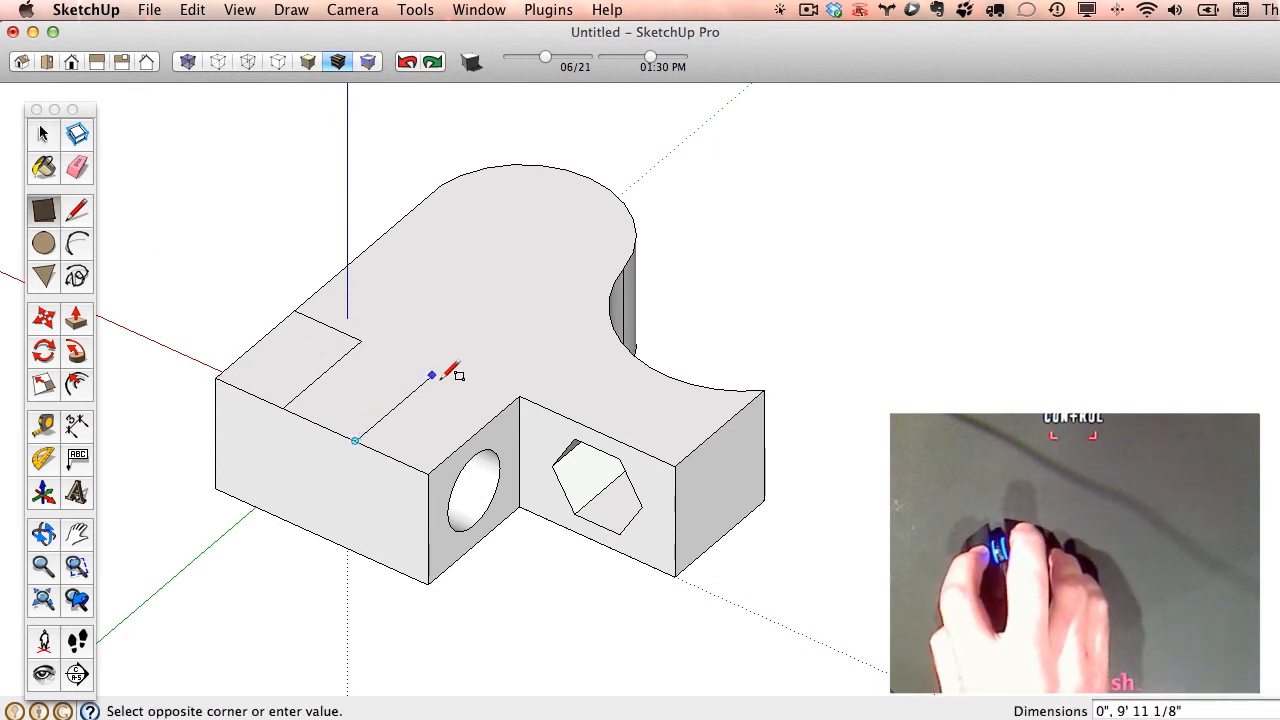
{"action": "left_click", "coordinate": [498, 373]}
- Pull the corner rectangle up about 15' 6" and the narrower rectangle up about 6' 8" with Push/Pull
{"action": "mouse_move", "coordinate": [528, 514]}
{"action": "middle_mouse_down"}
{"action": "mouse_move", "coordinate": [647, 502]}
{"action": "mouse_move", "coordinate": [488, 520]}
{"action": "middle_mouse_up"}
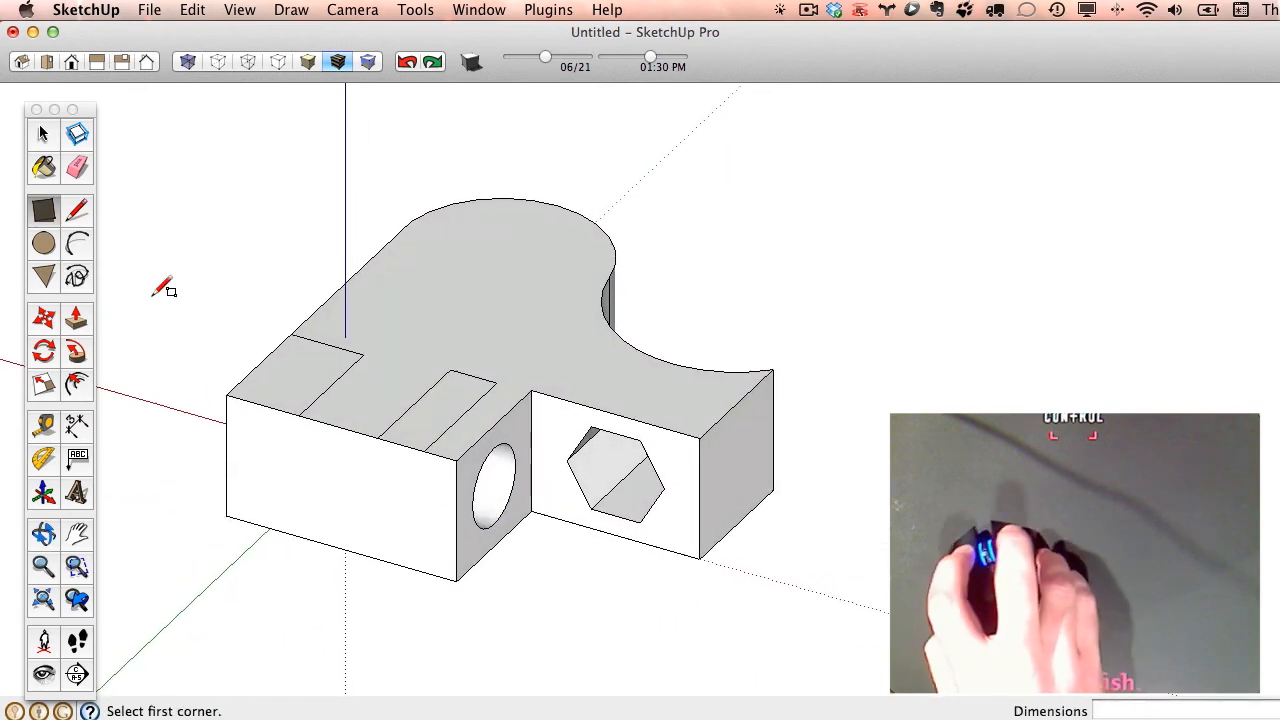
{"action": "left_click", "coordinate": [76, 321]}
{"action": "left_click_drag", "start_coordinate": [337, 371], "coordinate": [300, 196]}
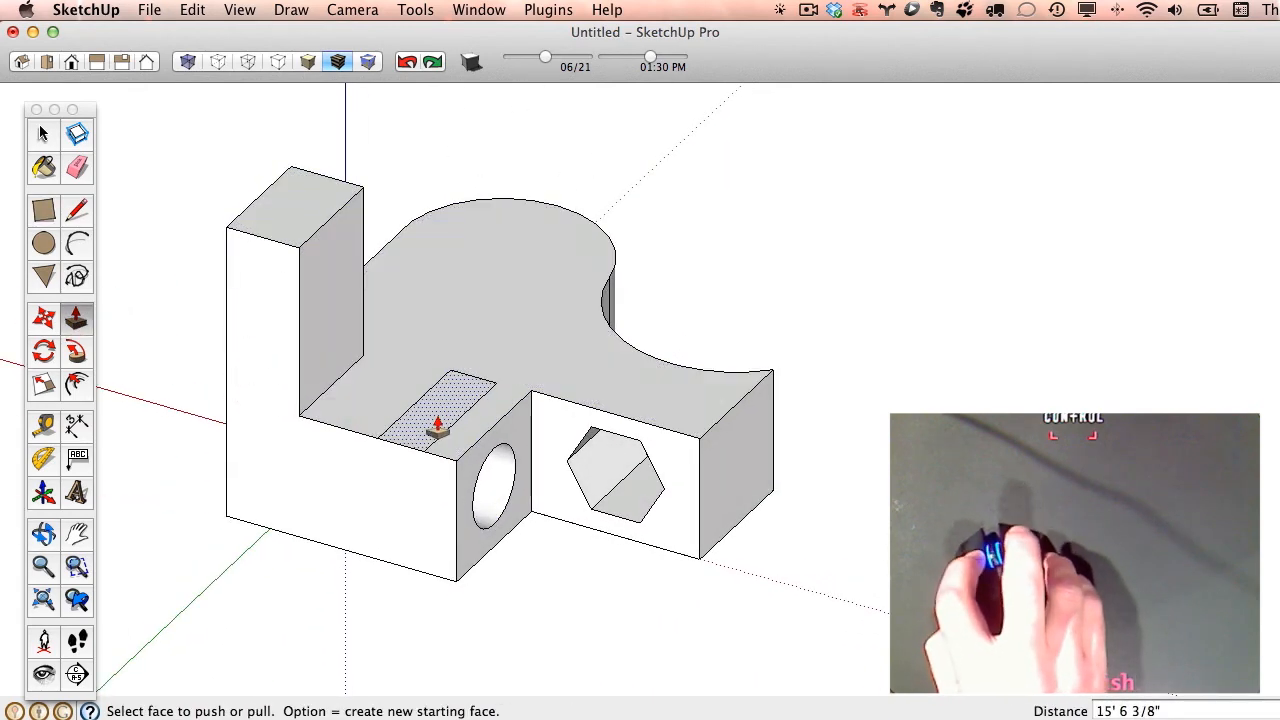
{"action": "left_click_drag", "start_coordinate": [434, 423], "coordinate": [438, 362]}
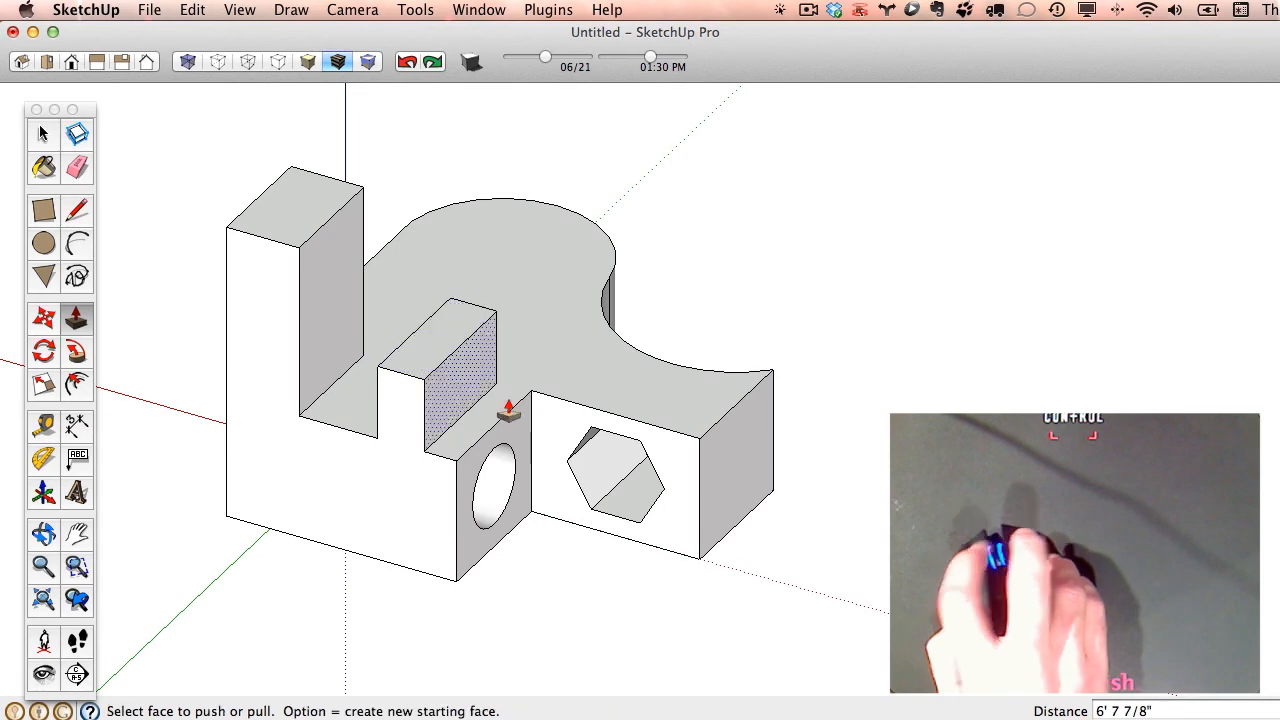
- Move the tall block's top edge facing the shorter block straight down about 4' 10" to slope its top
{"action": "middle_click_drag", "start_coordinate": [500, 409], "coordinate": [669, 491]}
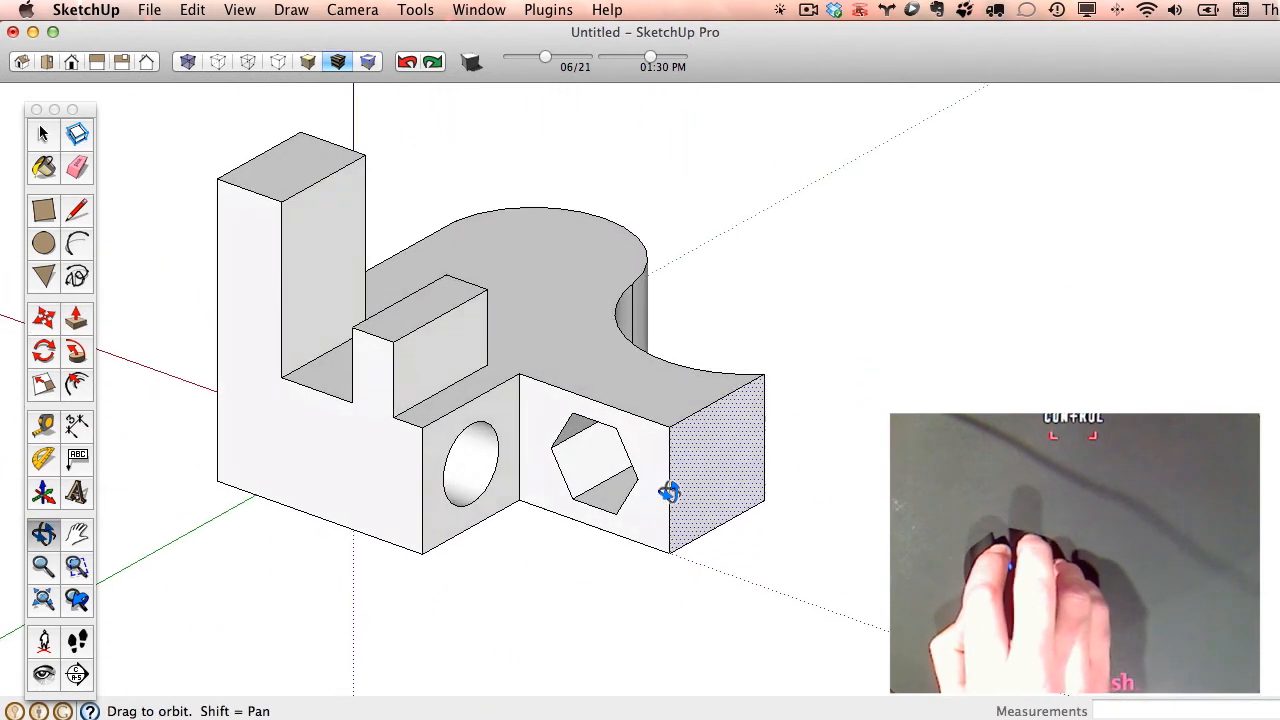
{"action": "key", "text": "space"}
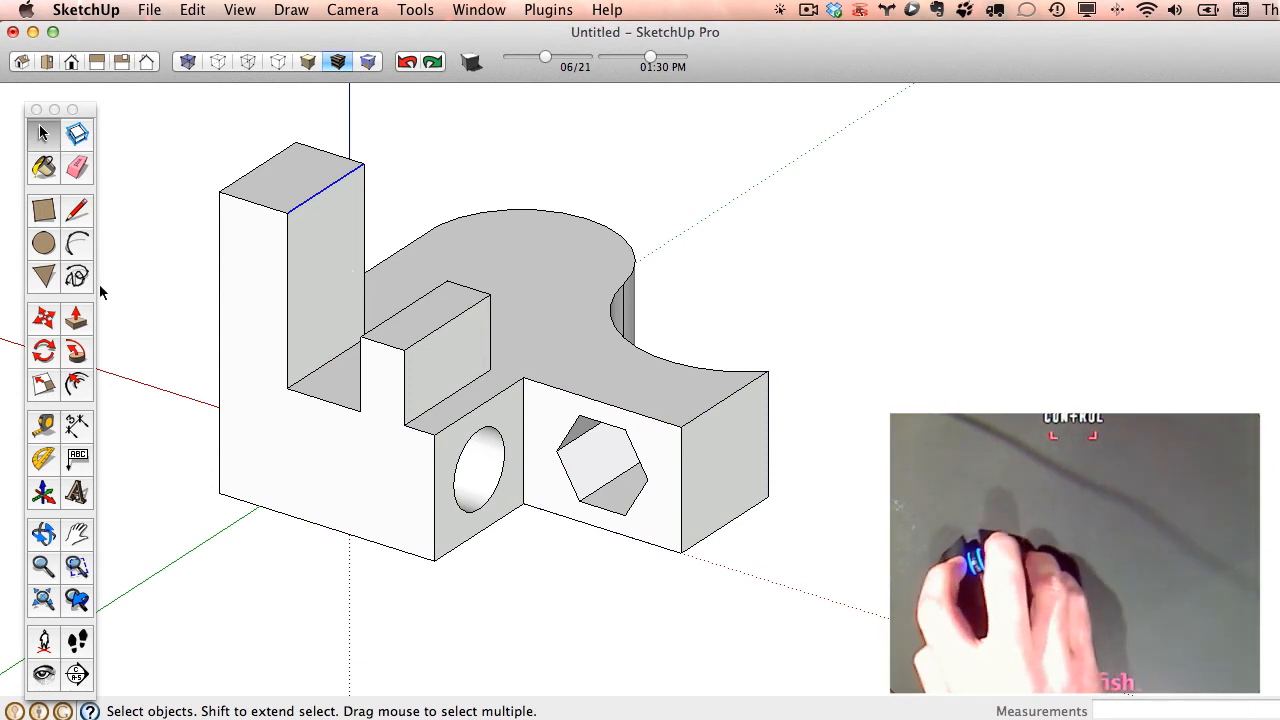
{"action": "left_click", "coordinate": [47, 323]}
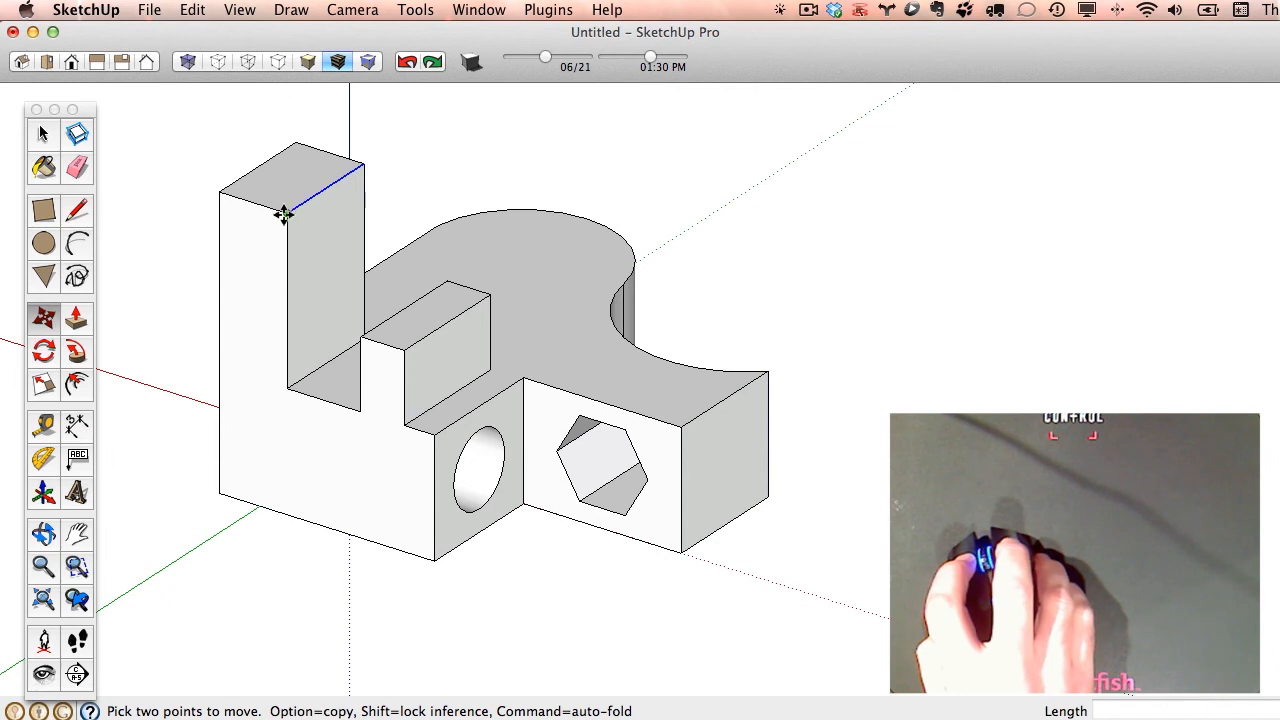
{"action": "left_click", "coordinate": [288, 214]}
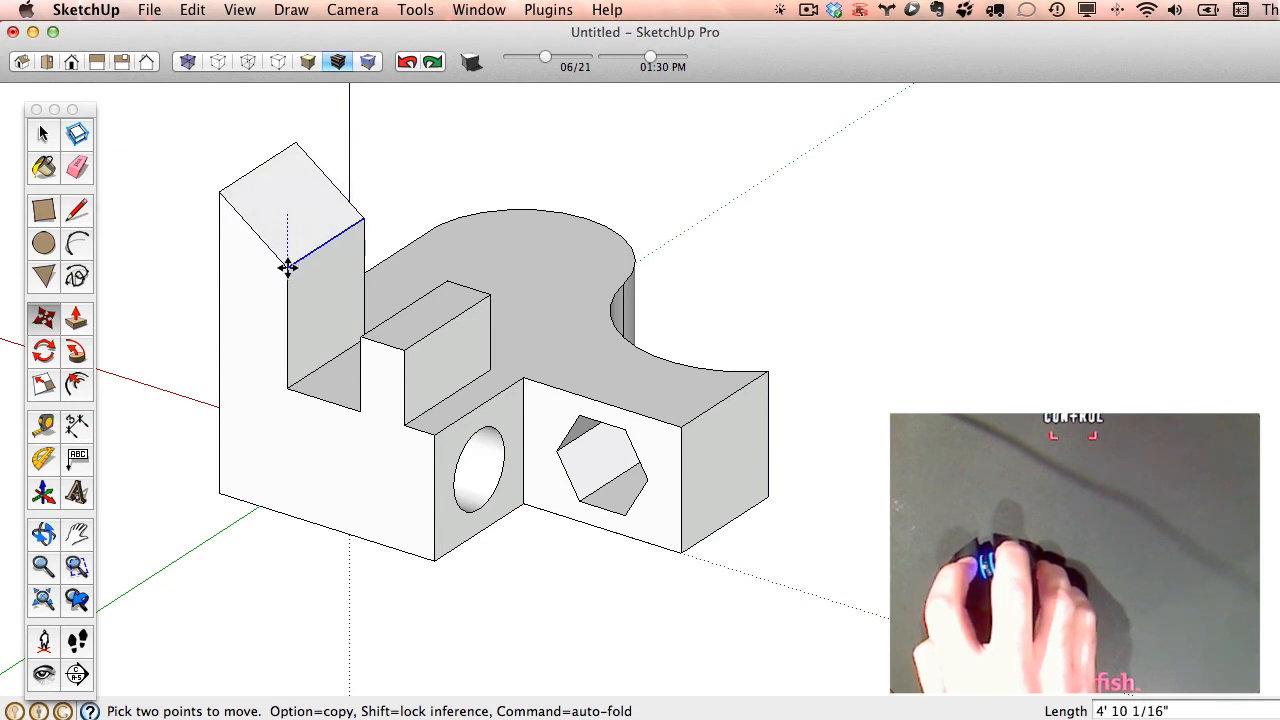
{"action": "left_click", "coordinate": [288, 270]}
- Try to move the shorter block's top edge facing the tall block down about 10' 3" with the direction locked vertically
{"action": "middle_click_drag", "start_coordinate": [288, 271], "coordinate": [477, 354]}
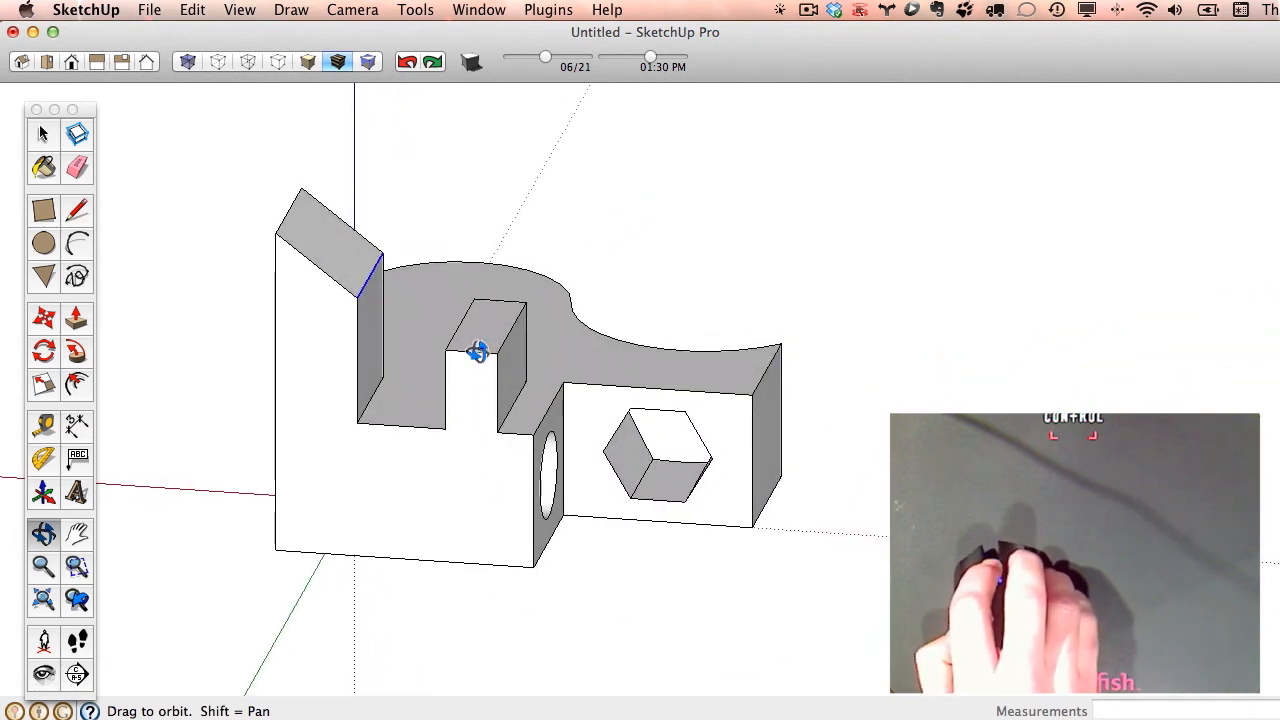
{"action": "scroll", "coordinate": [475, 322], "scroll_direction": "up", "scroll_amount": 3}
{"action": "scroll", "coordinate": [475, 322], "scroll_direction": "up", "scroll_amount": 1}
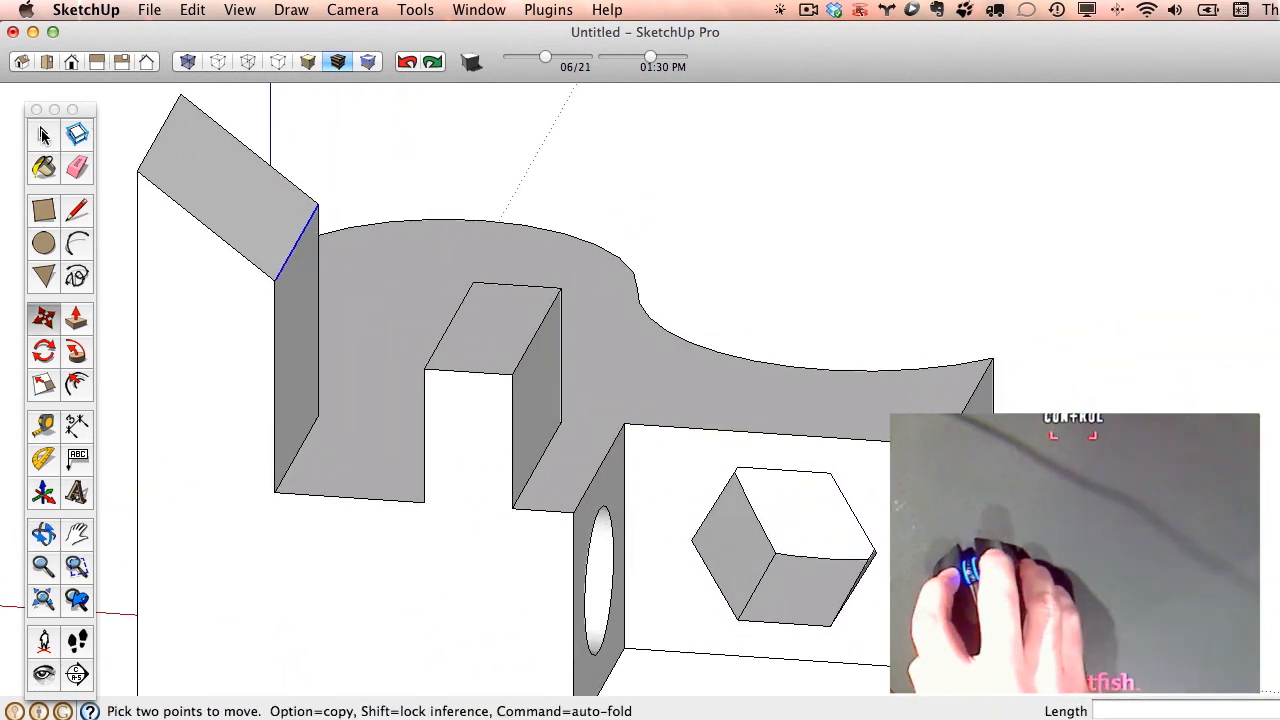
{"action": "left_click", "coordinate": [43, 135]}
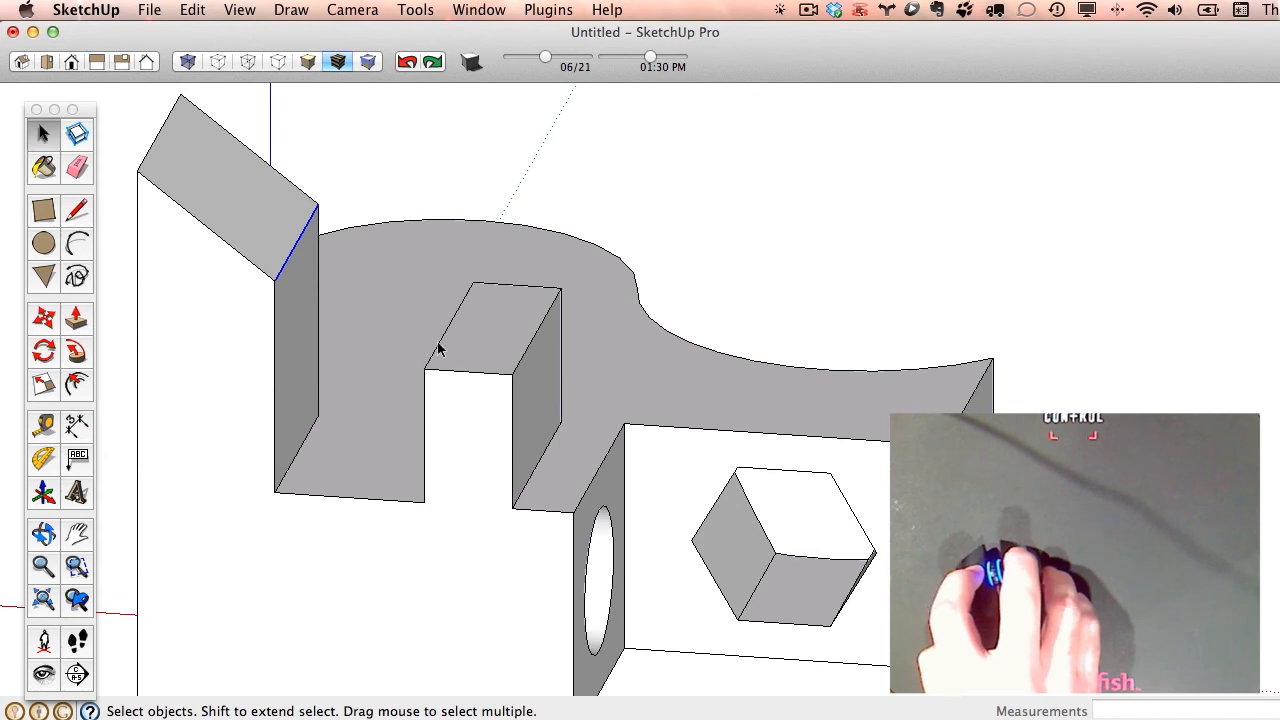
{"action": "middle_click_drag", "start_coordinate": [425, 456], "coordinate": [567, 350]}
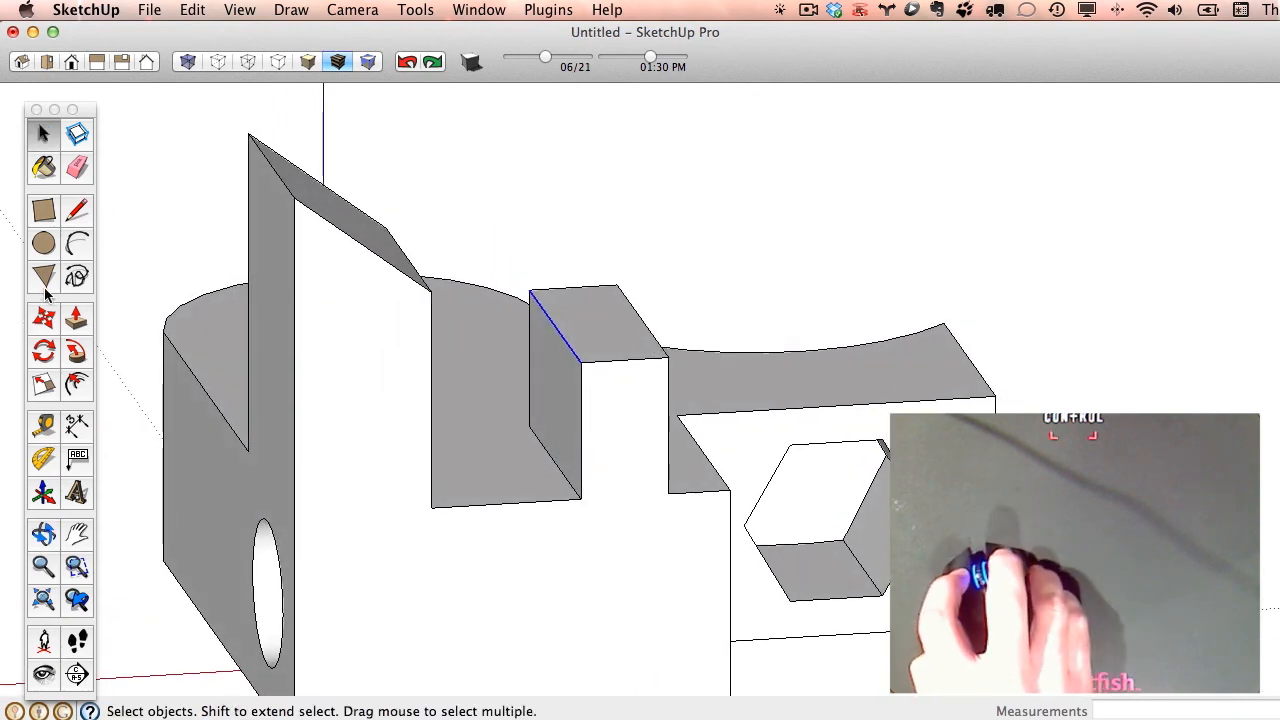
{"action": "left_click", "coordinate": [47, 318]}
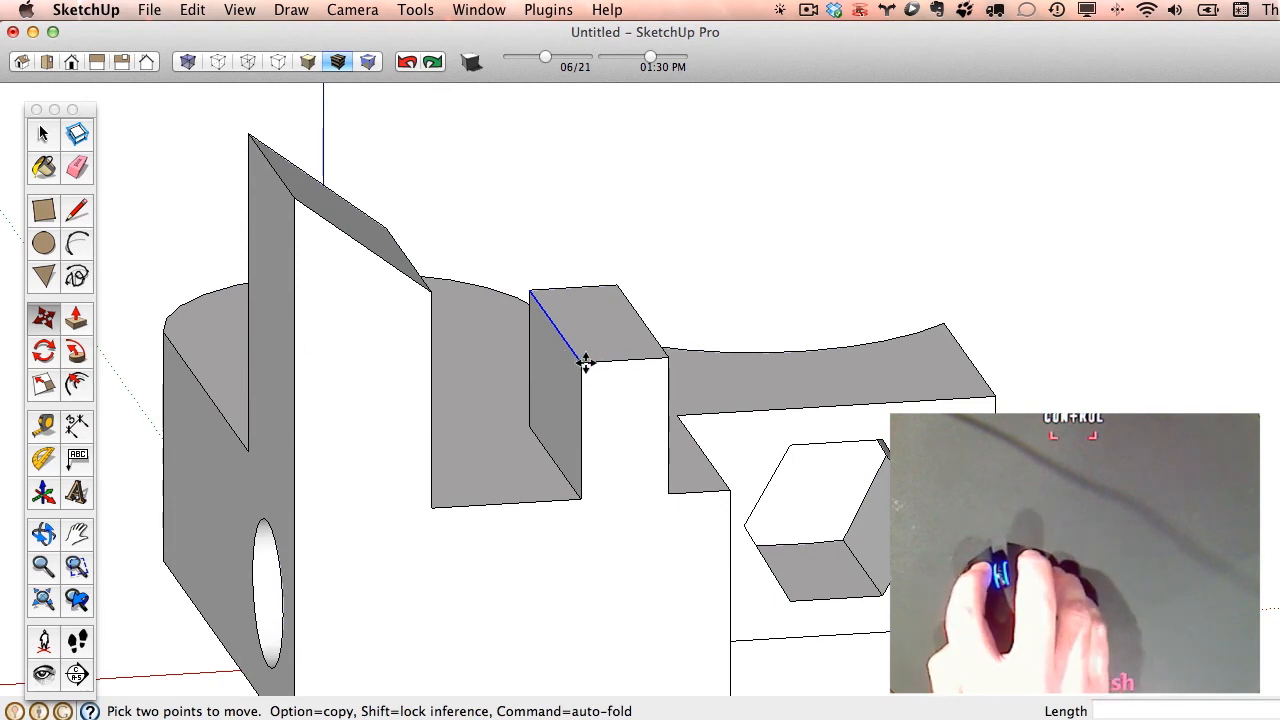
{"action": "left_click", "coordinate": [586, 362]}
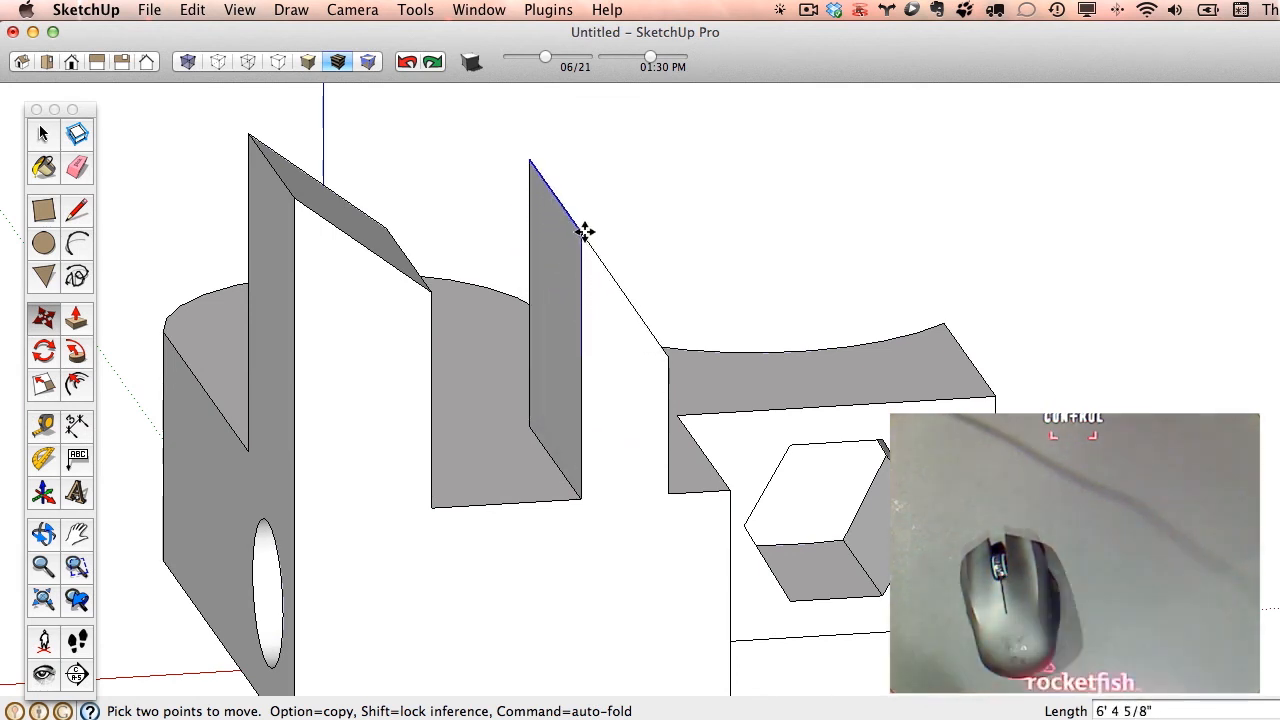
{"action": "key", "text": "shift"}
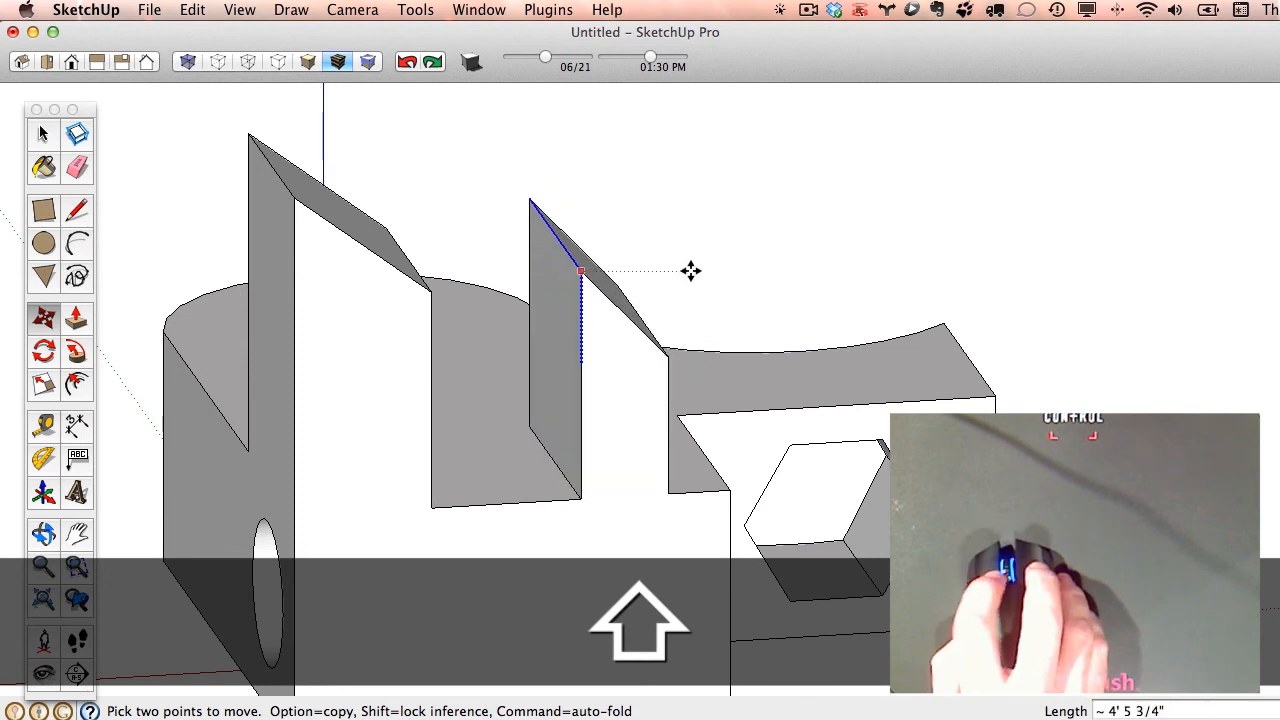
{"action": "middle_click_drag", "start_coordinate": [732, 288], "coordinate": [1000, 303], "text": "shift"}
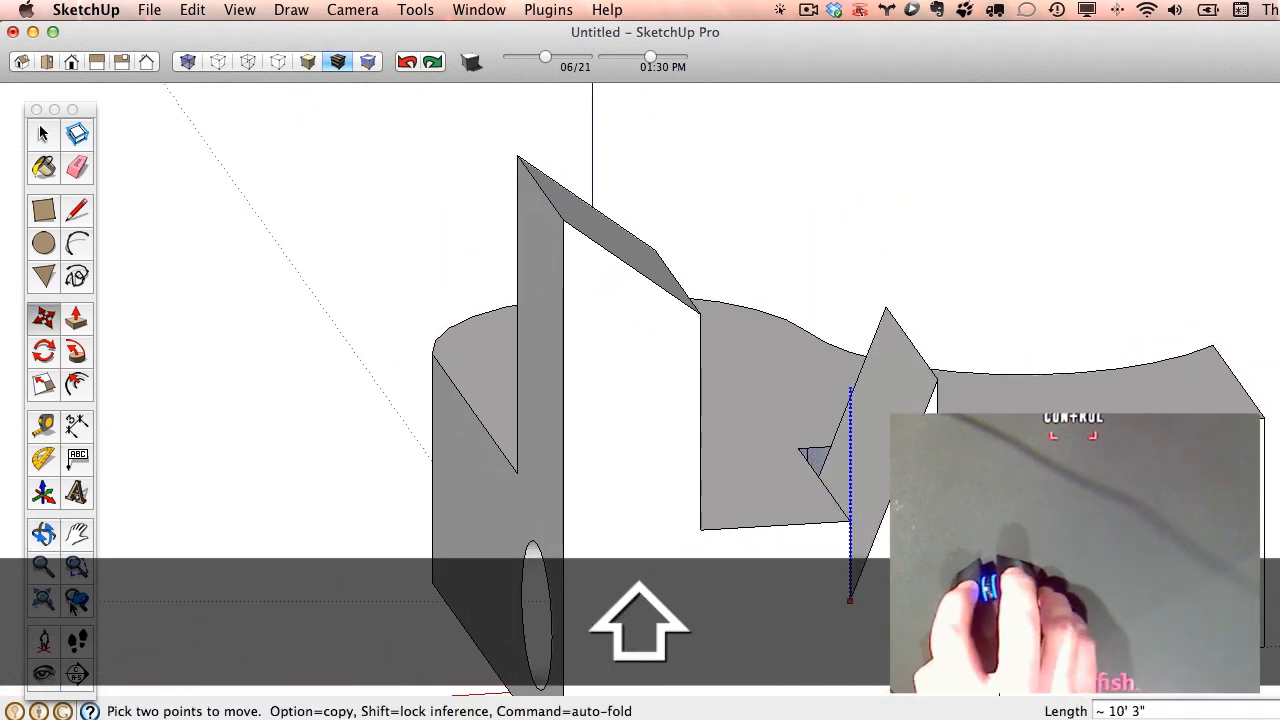
- Undo the edge moves on both the shorter and the tall block
{"action": "left_click", "coordinate": [56, 535]}
{"action": "left_click_drag", "start_coordinate": [873, 349], "coordinate": [972, 330], "text": "shift"}
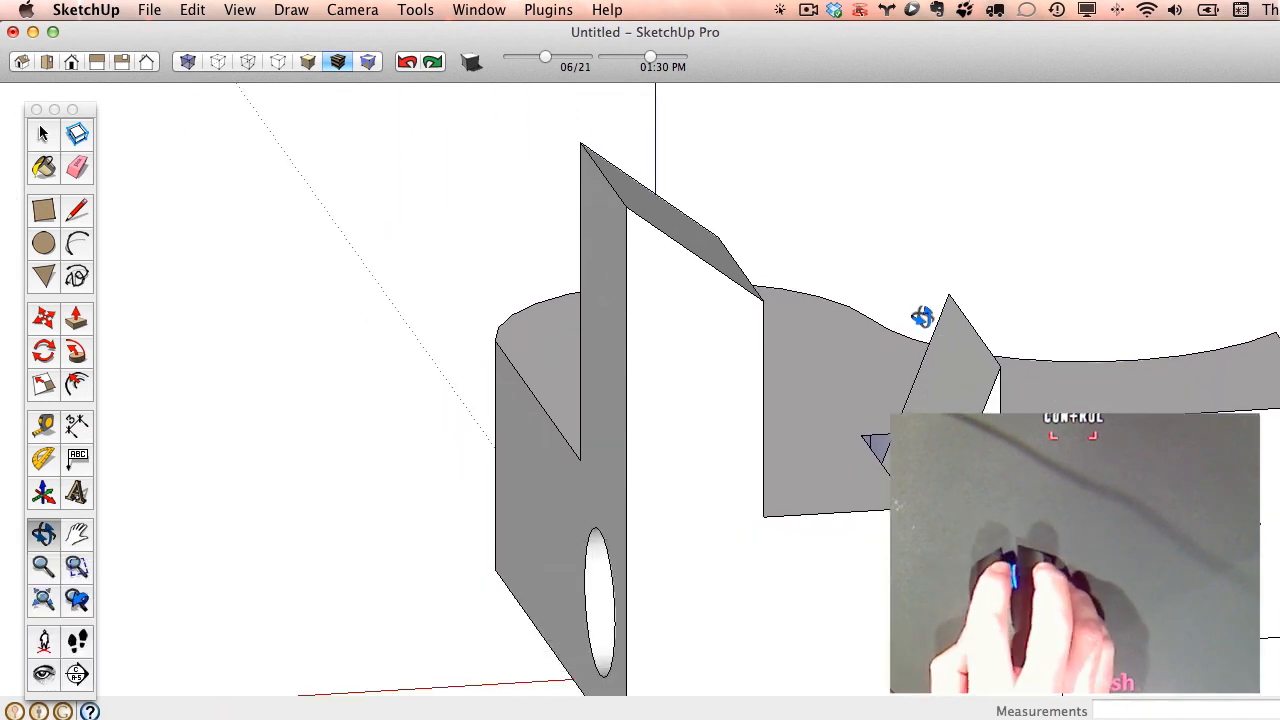
{"action": "left_click", "coordinate": [405, 64]}
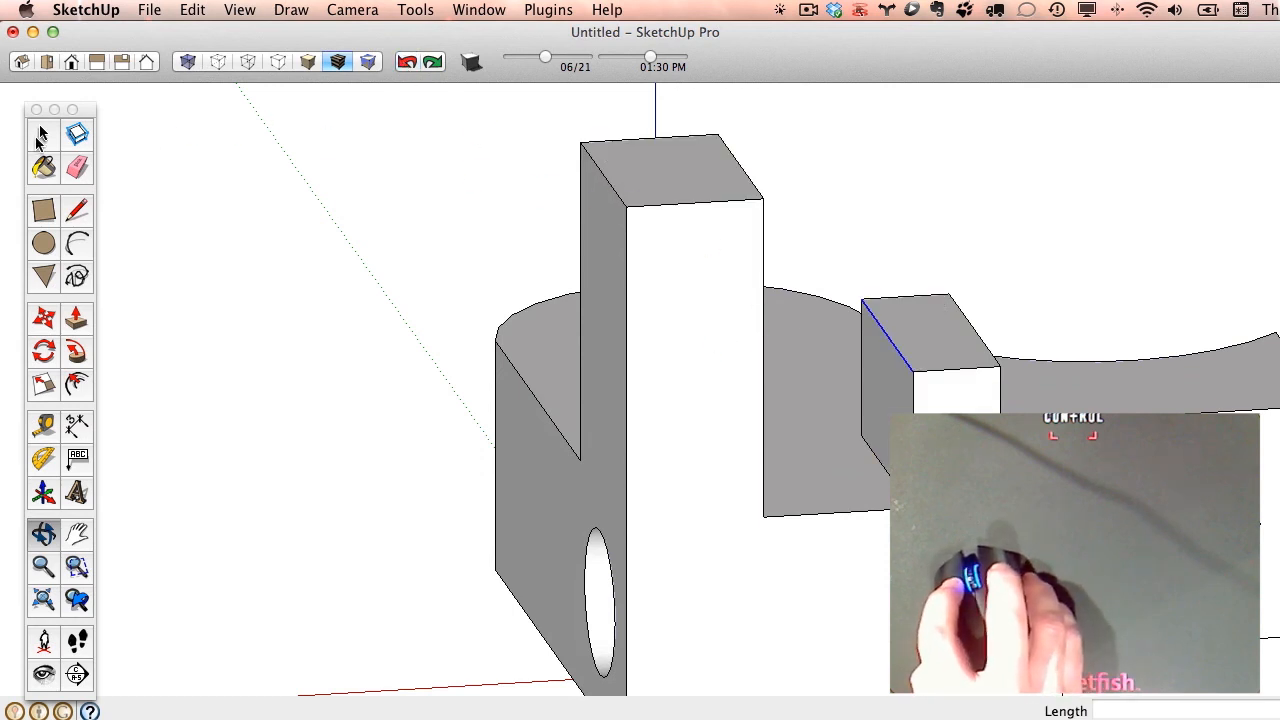
- Lower the tall block's top edge facing the shorter block about 4' 11" along the vertical axis
{"action": "left_click", "coordinate": [41, 136]}
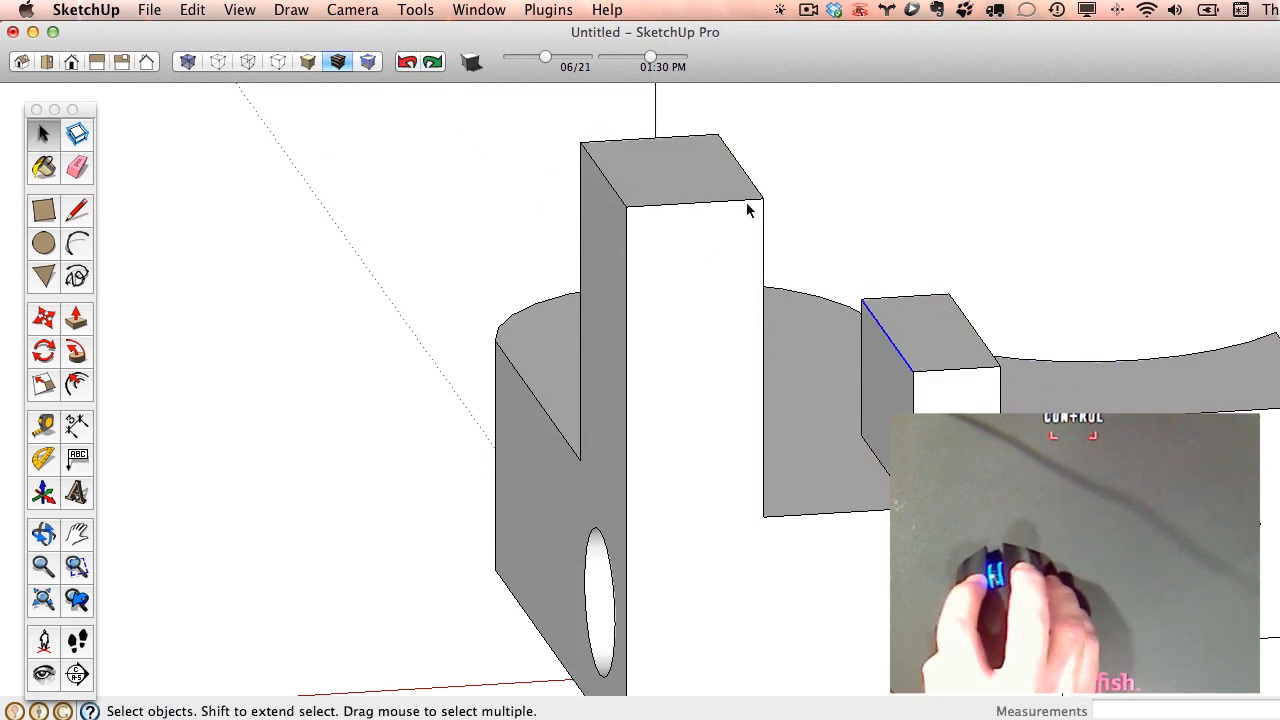
{"action": "left_click", "coordinate": [44, 318]}
{"action": "left_click_drag", "start_coordinate": [760, 192], "coordinate": [760, 291]}
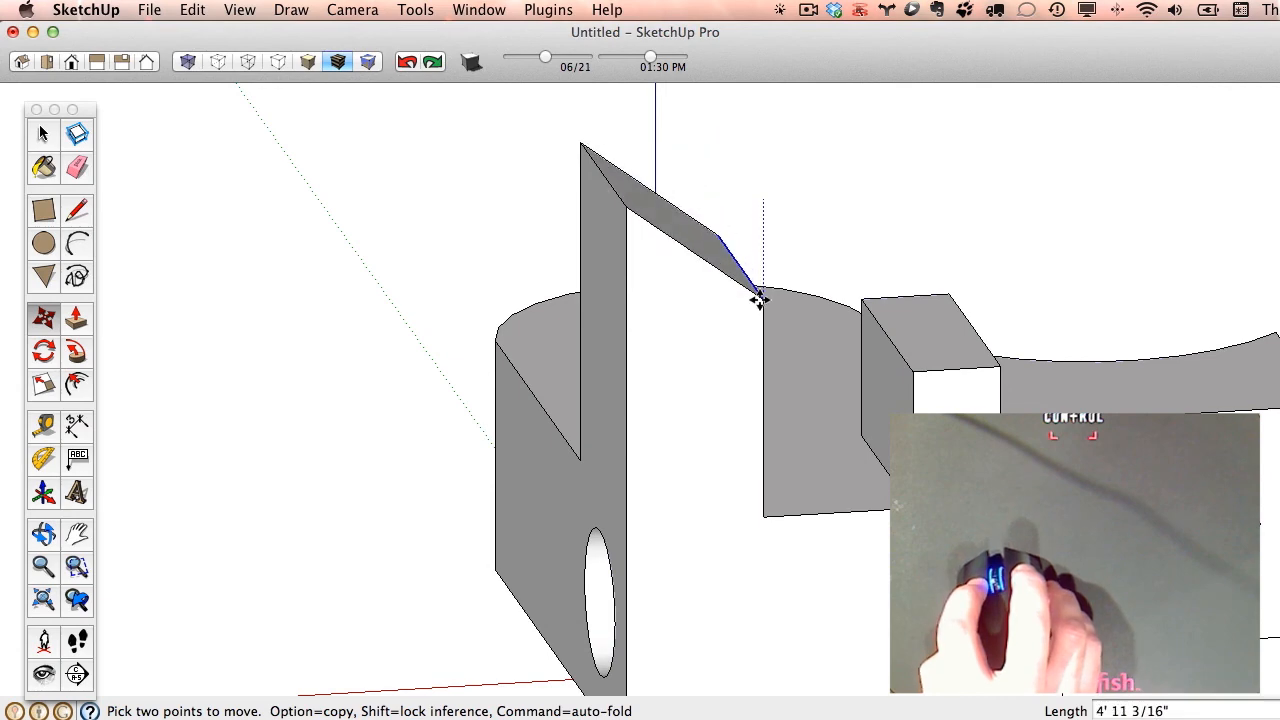
- Lower the shorter block's top edge facing the tall block about 1' 5", keeping the move locked to the vertical axis
{"action": "key", "text": "space"}
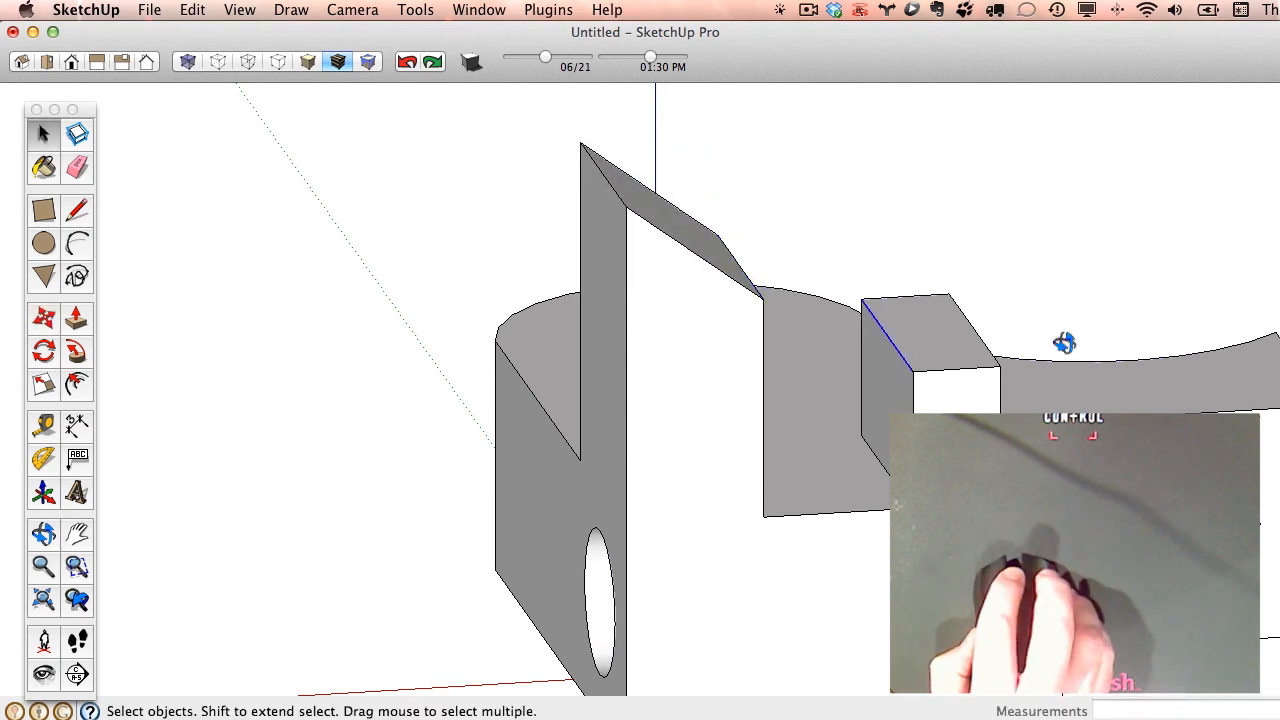
{"action": "middle_click_drag", "start_coordinate": [1064, 343], "coordinate": [843, 394]}
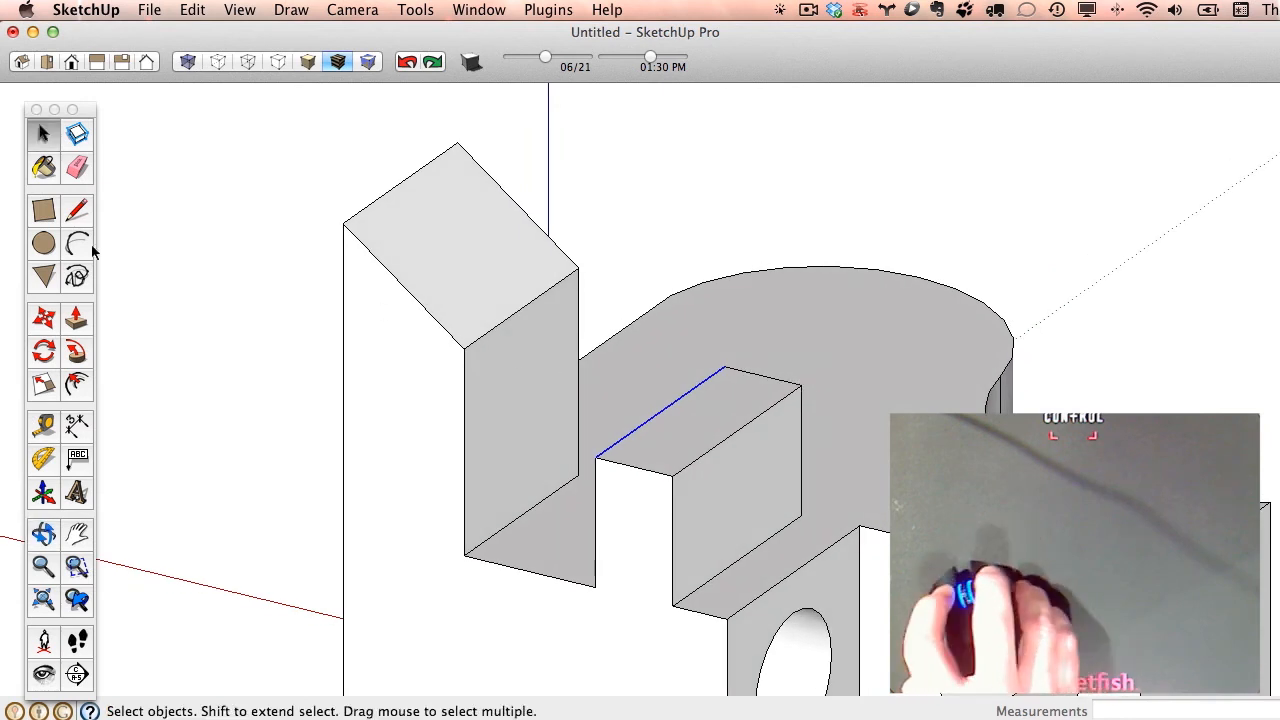
{"action": "left_click", "coordinate": [47, 320]}
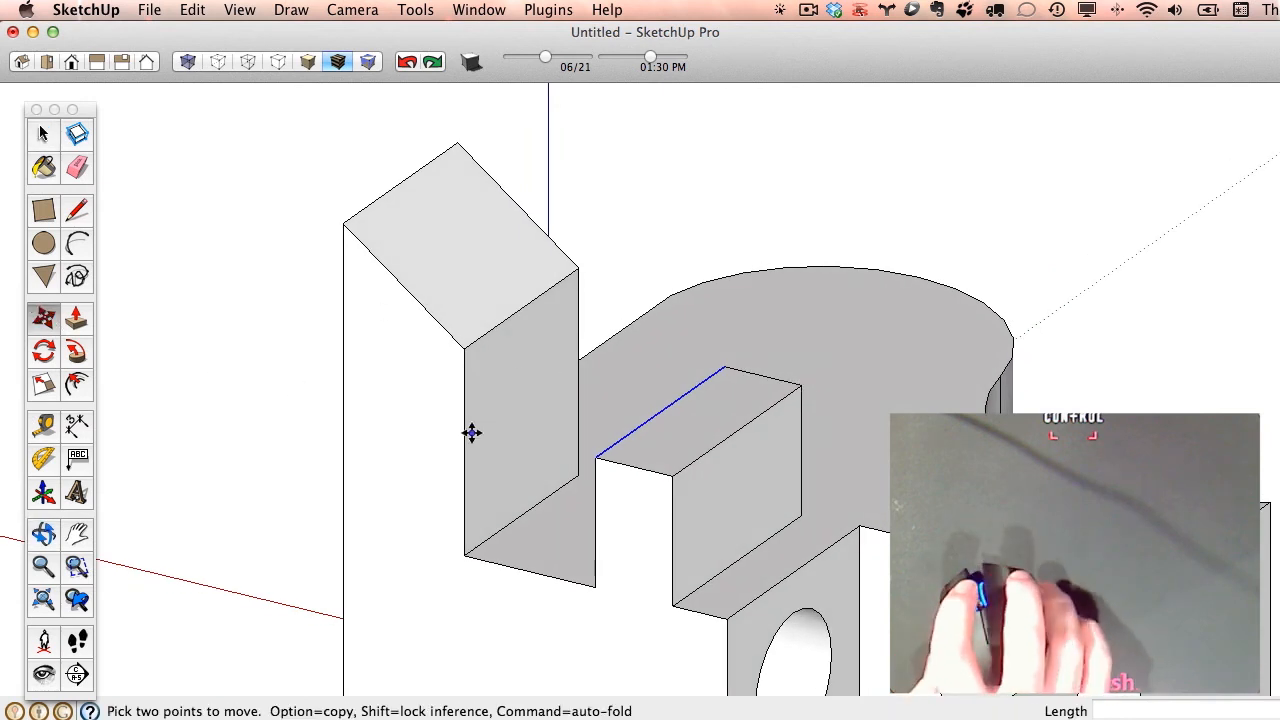
{"action": "left_click_drag", "start_coordinate": [597, 463], "coordinate": [473, 248]}
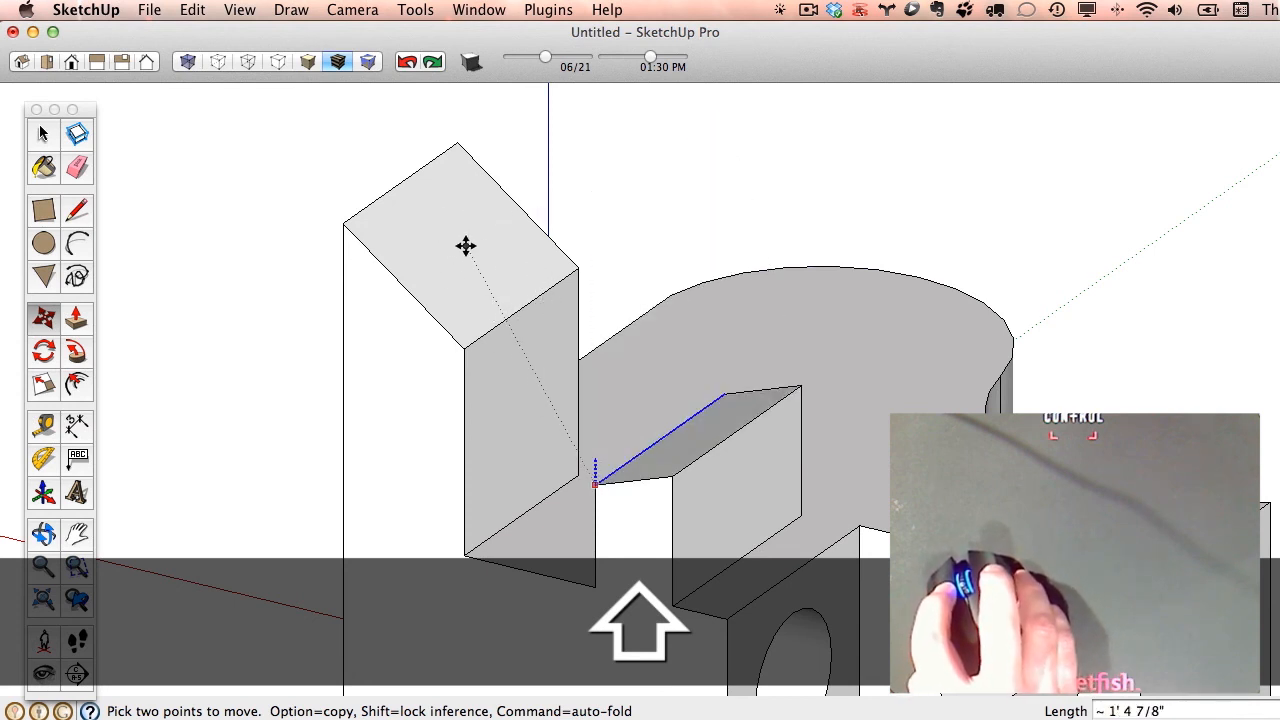
{"action": "left_click_drag", "start_coordinate": [467, 288], "coordinate": [468, 344]}
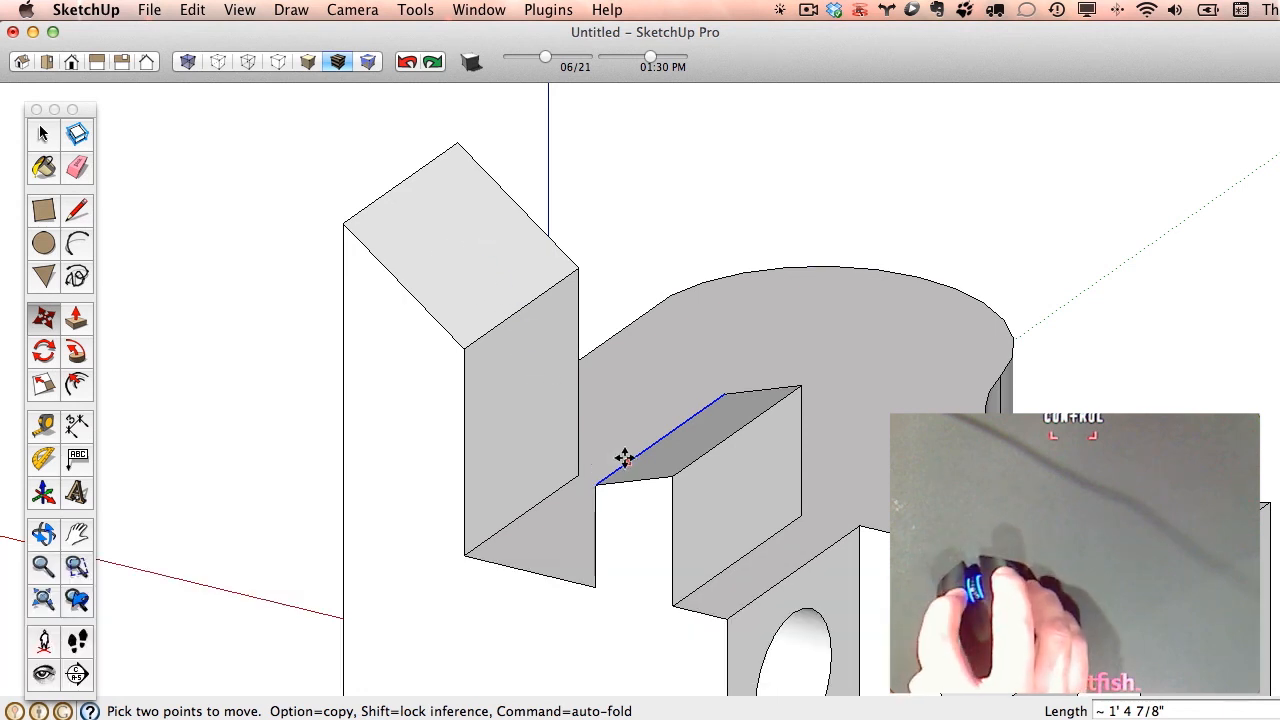
- Lower the shorter block's top edge facing away from the tall block about 4' 7", with the move locked to the vertical axis
{"action": "left_click", "coordinate": [43, 135]}
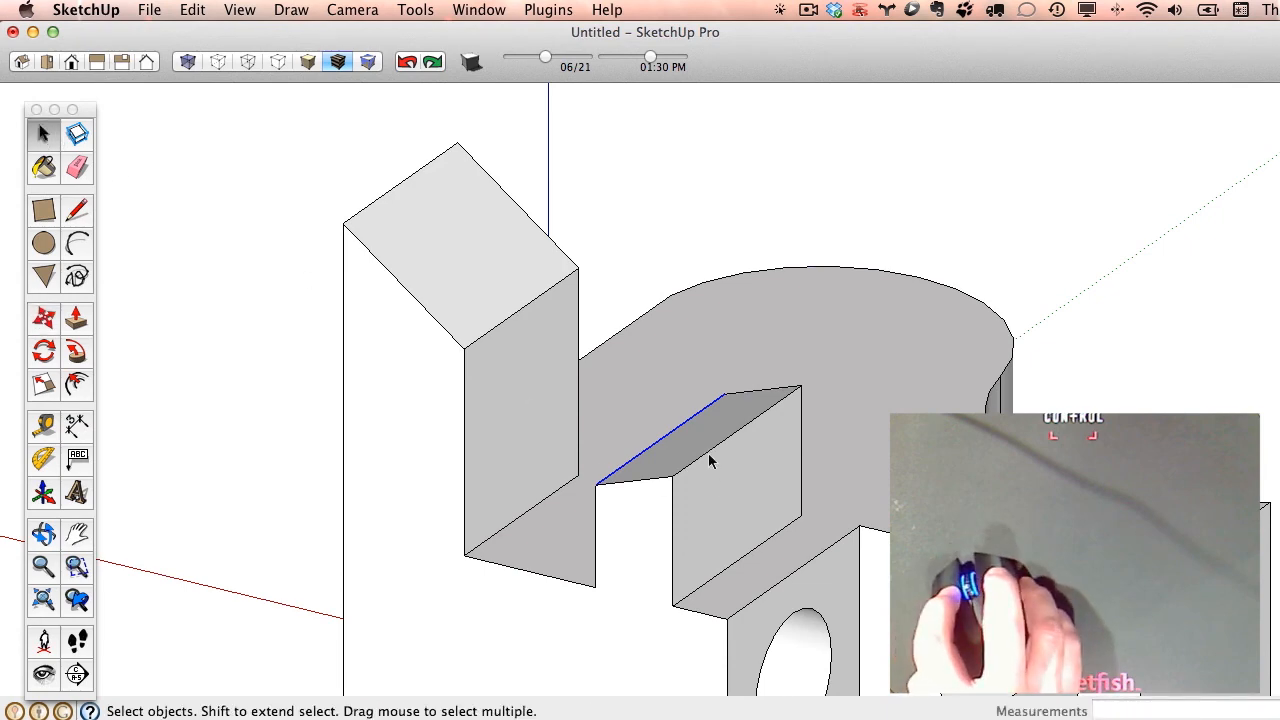
{"action": "left_click", "coordinate": [708, 453]}
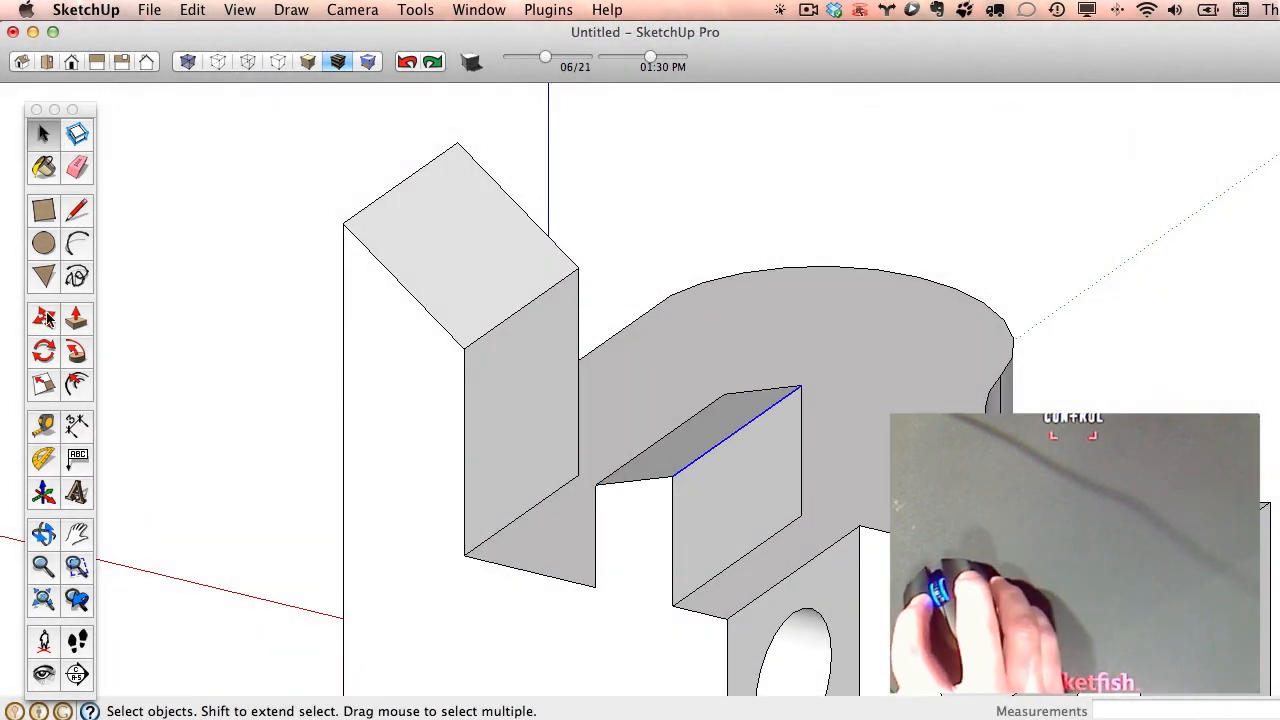
{"action": "left_click", "coordinate": [46, 318]}
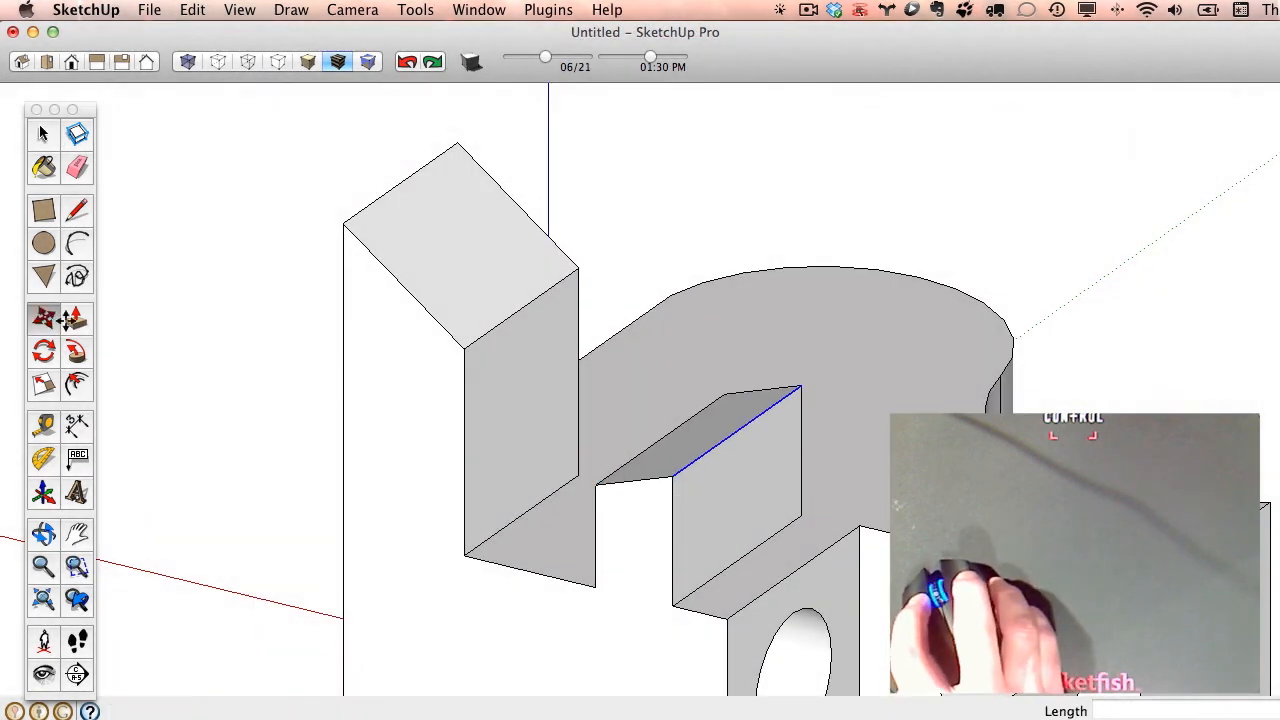
{"action": "left_click", "coordinate": [672, 480]}
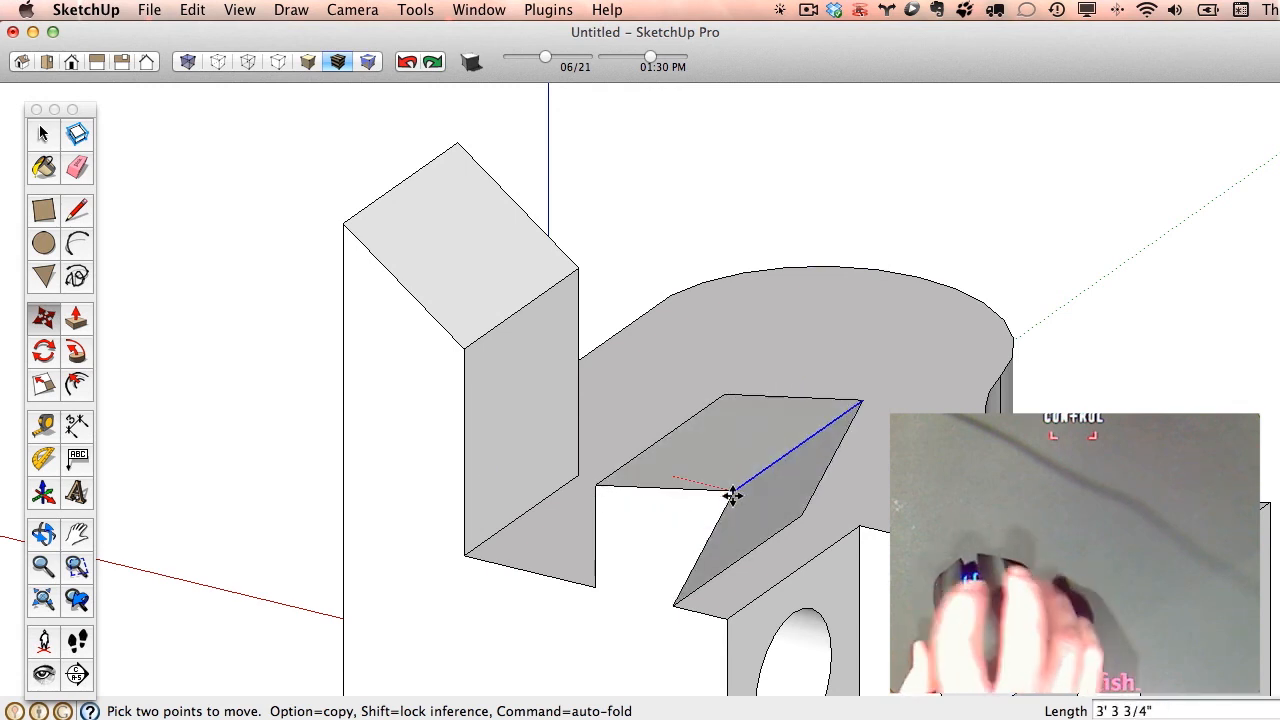
{"action": "key", "text": "shift"}
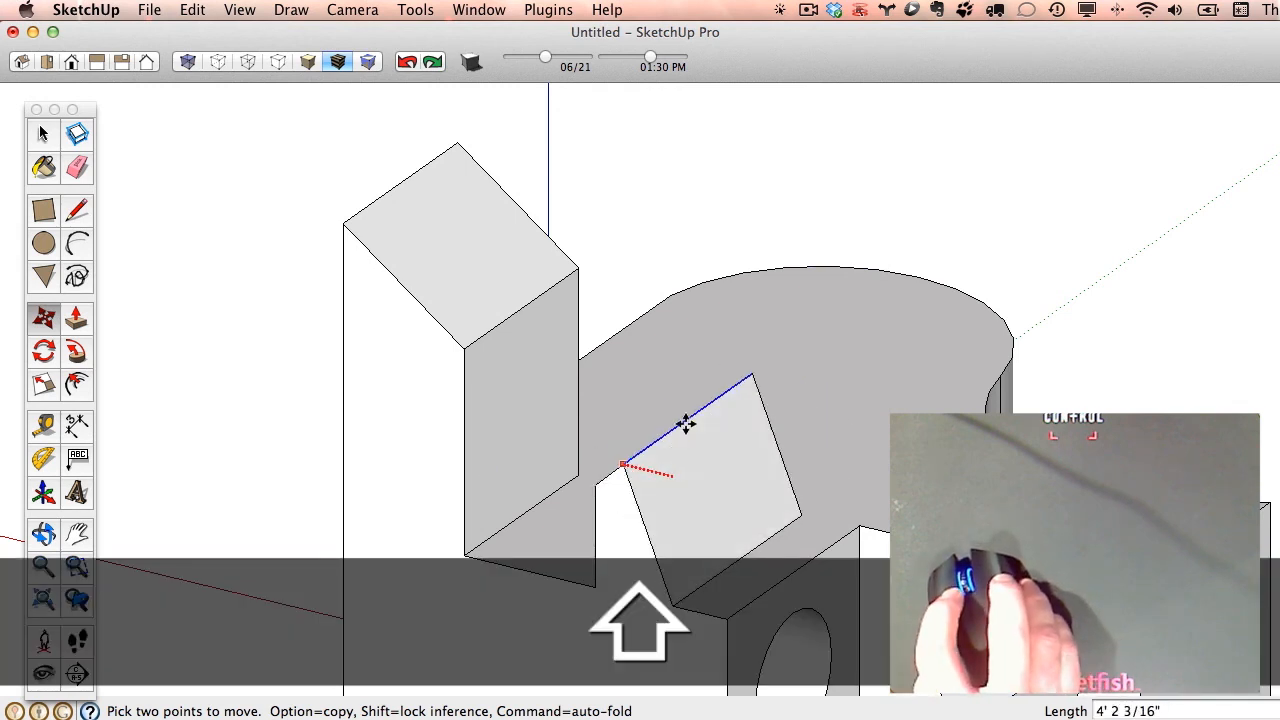
{"action": "key", "text": "shift"}
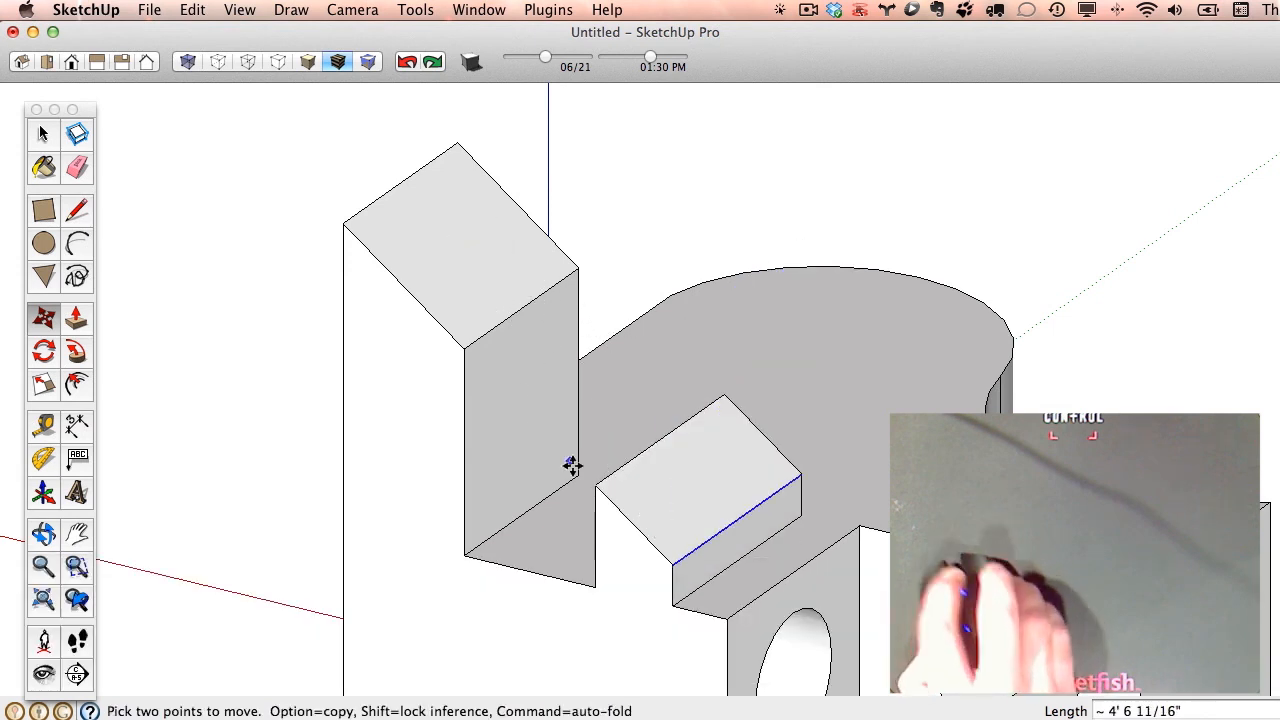
{"action": "middle_click_drag", "start_coordinate": [609, 571], "coordinate": [668, 251]}
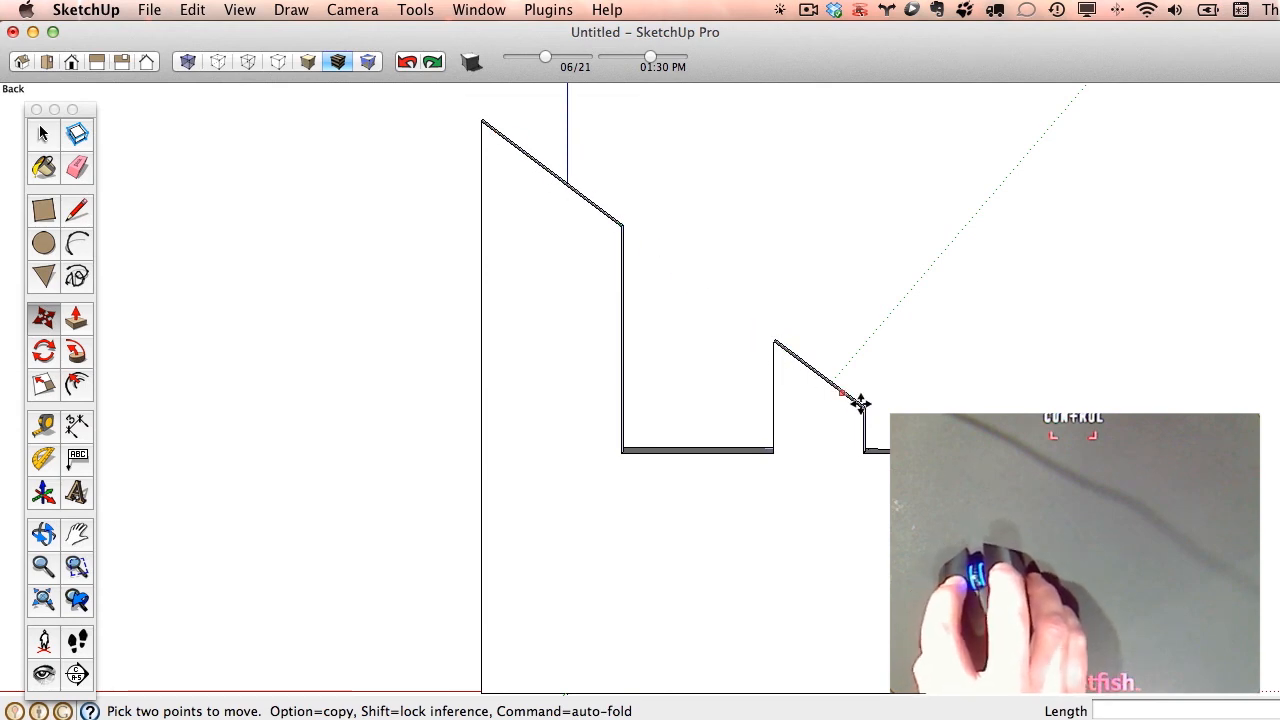
{"action": "scroll", "coordinate": [1024, 398], "scroll_direction": "down", "scroll_amount": 2}
{"action": "middle_click_drag", "start_coordinate": [1024, 398], "coordinate": [668, 432]}
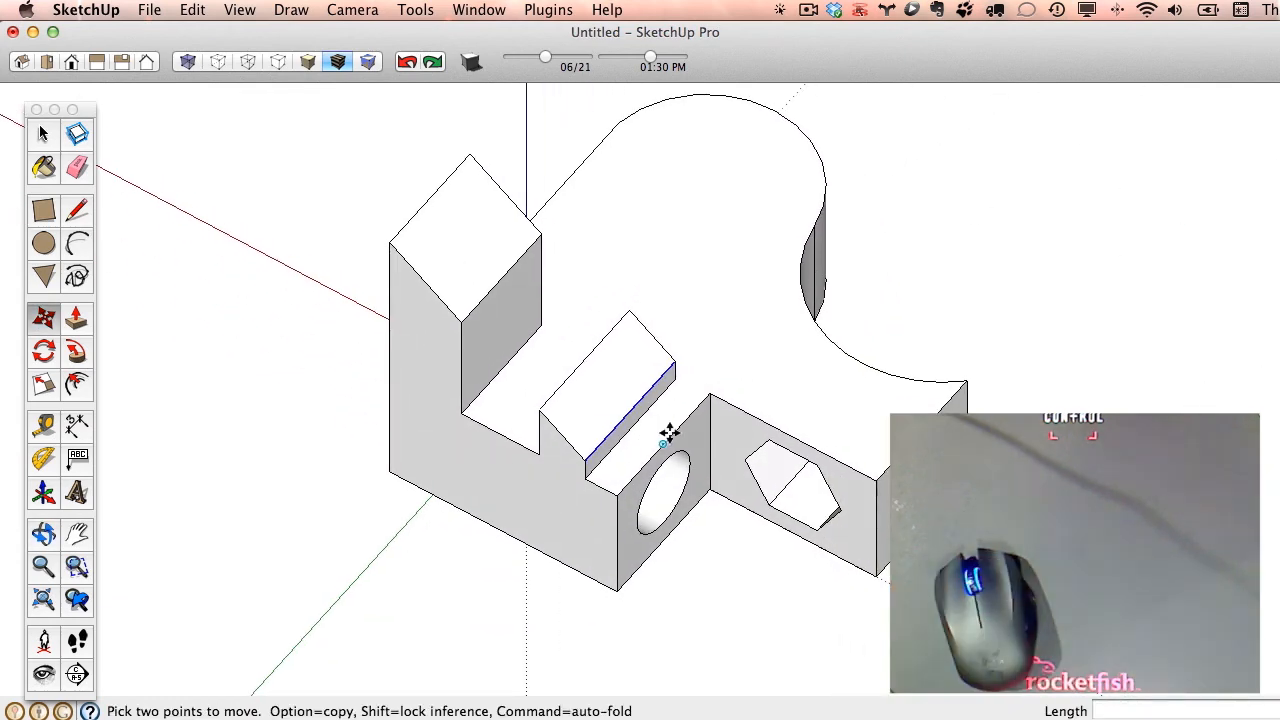